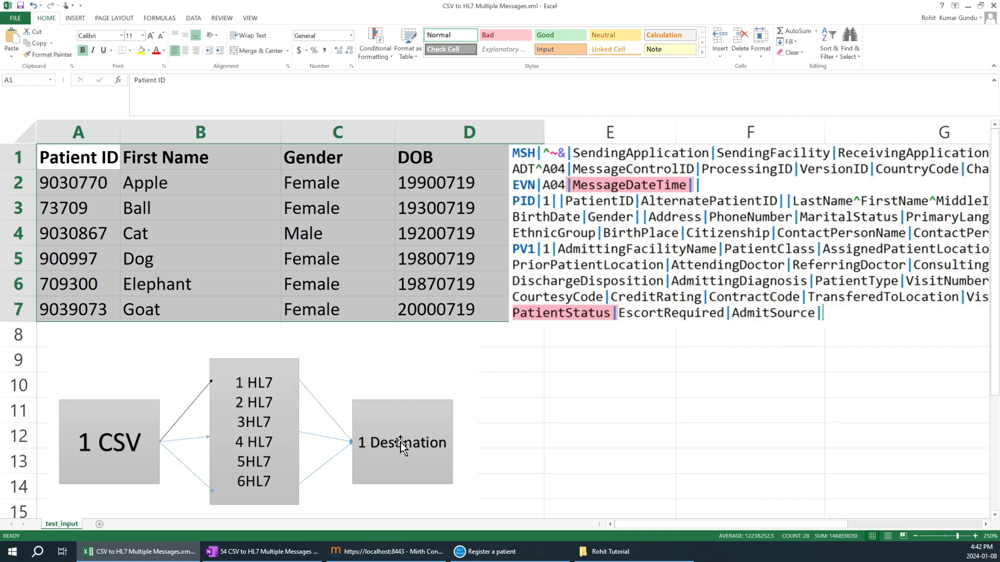
- Examine the patient records by ID, first name, gender and DOB, along with the HL7 message template beside them
left_click(203, 199)
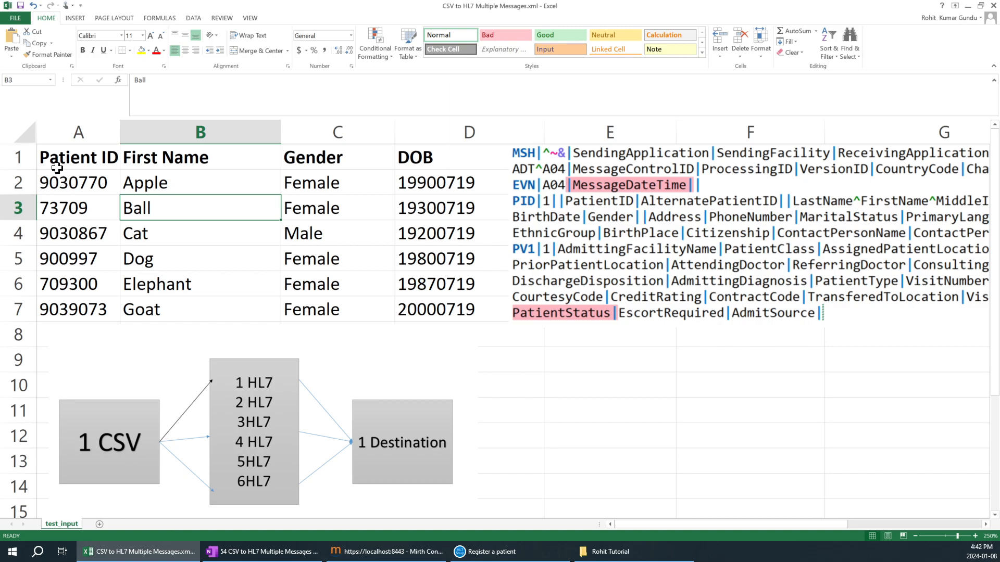
left_click(57, 184)
left_click(160, 188)
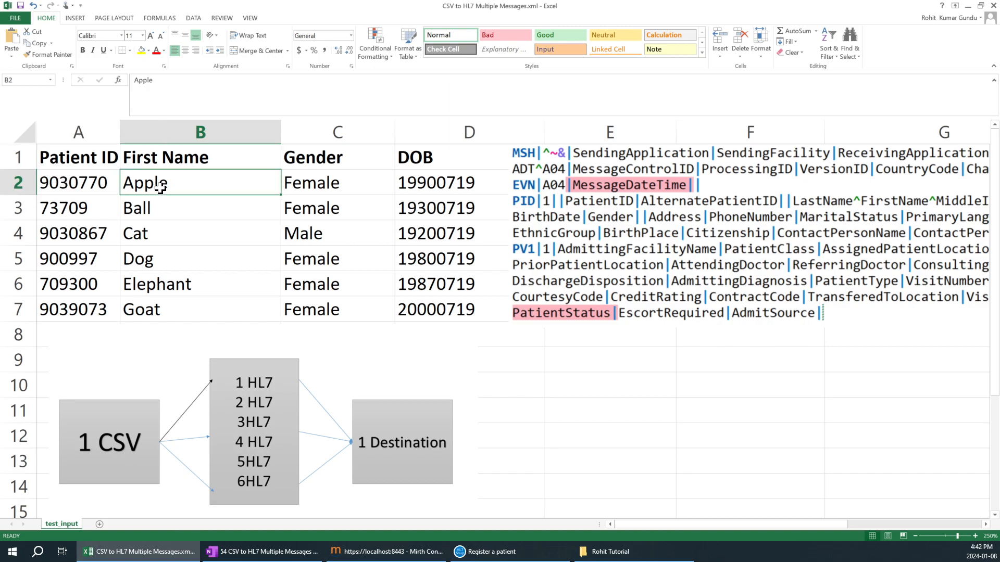
left_click(334, 193)
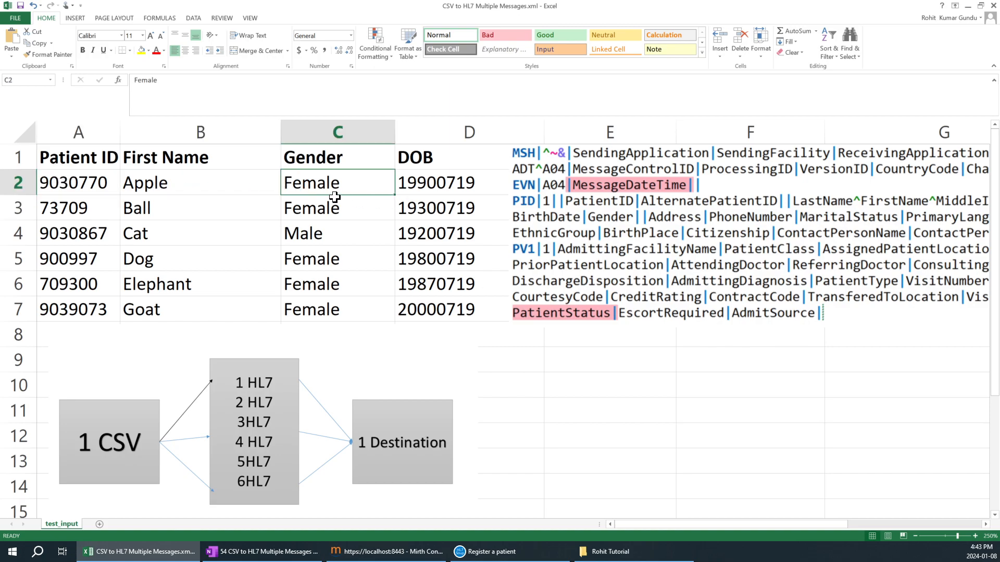
left_click(427, 186)
left_click(709, 167)
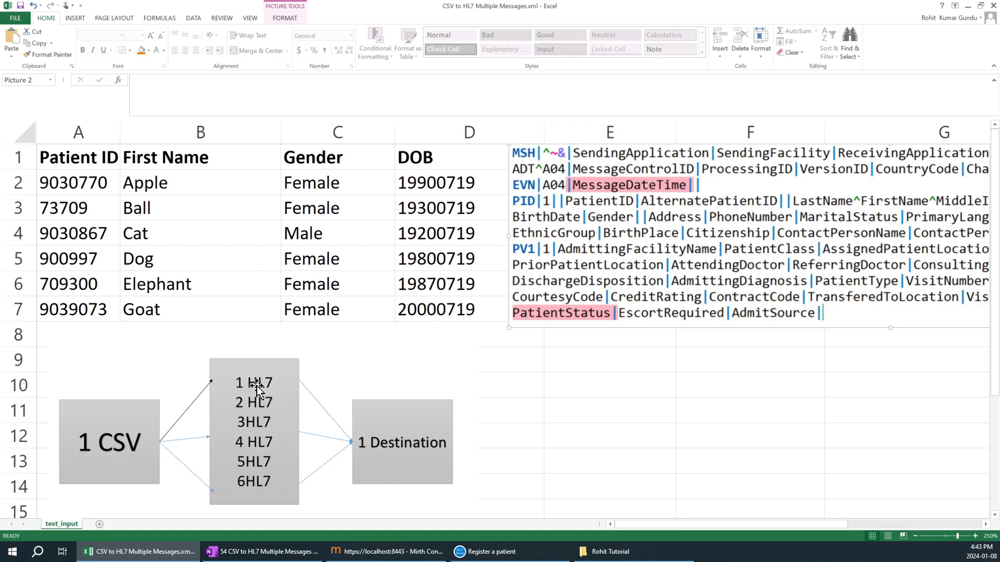
left_click_drag(70, 205, 409, 204)
left_click_drag(71, 231, 420, 228)
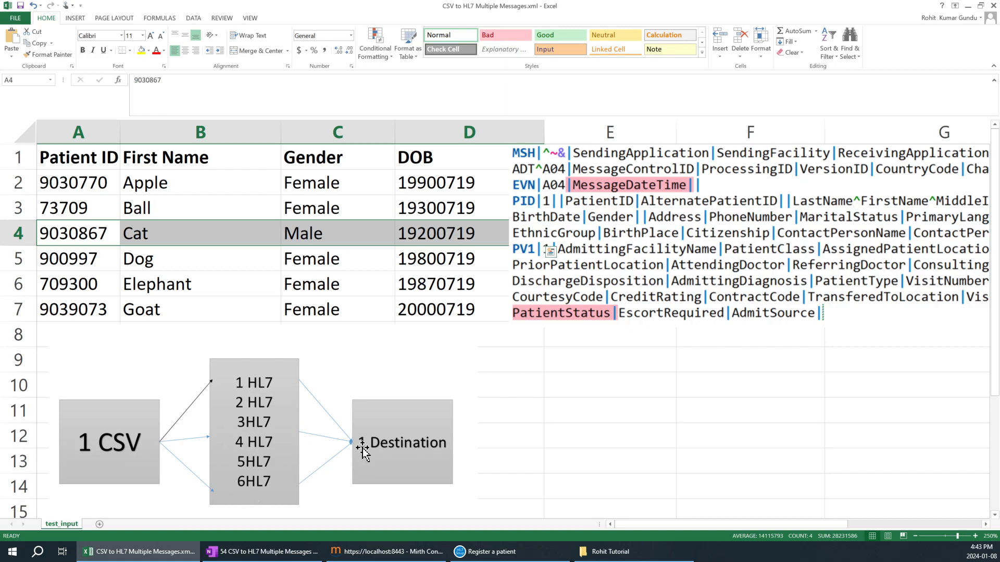
- Switch to OneNote and review the page title and diagram for splitting one CSV into multiple HL7 messages to a single destination
left_click(263, 552)
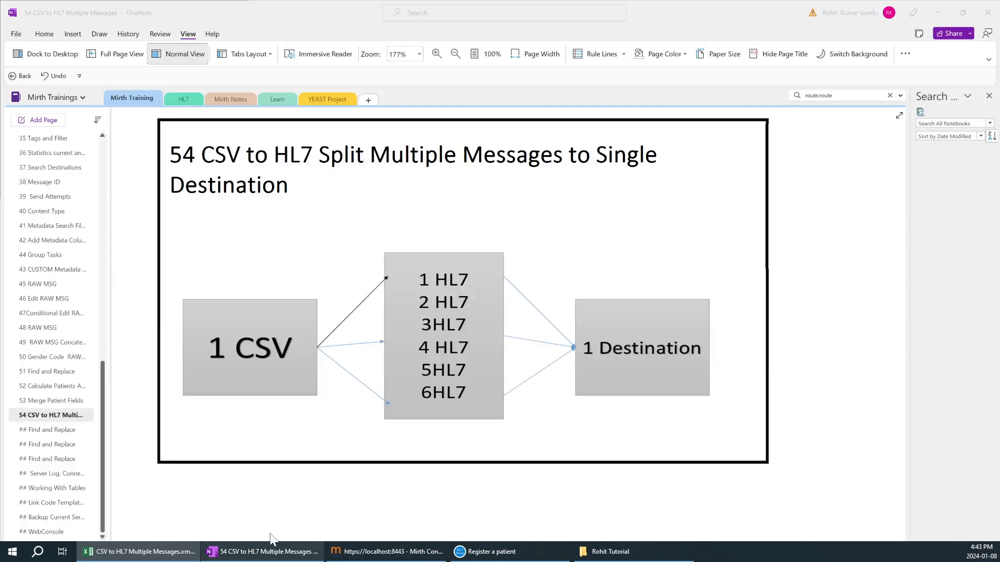
left_click(318, 200)
left_click_drag(196, 154, 590, 154)
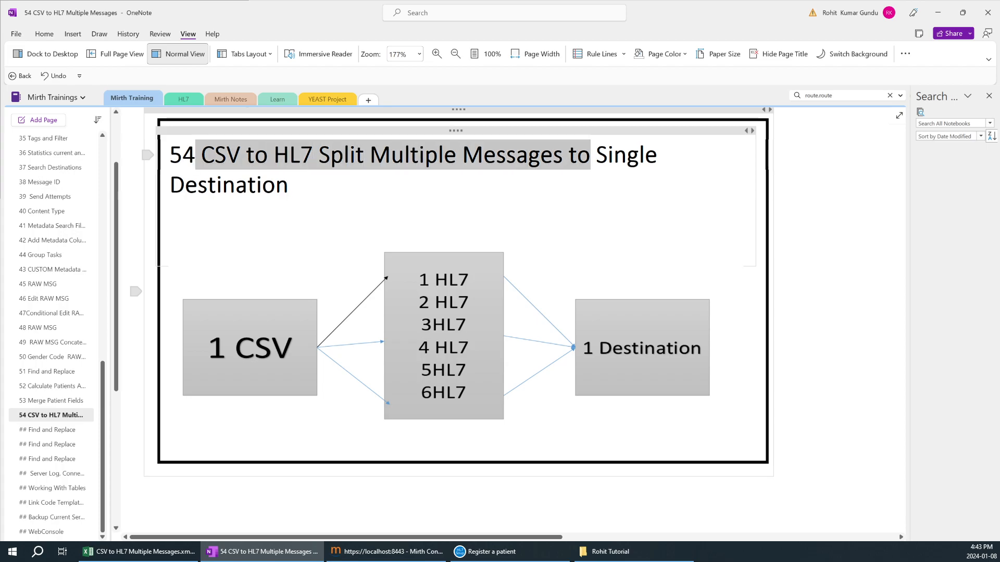
left_click(590, 156)
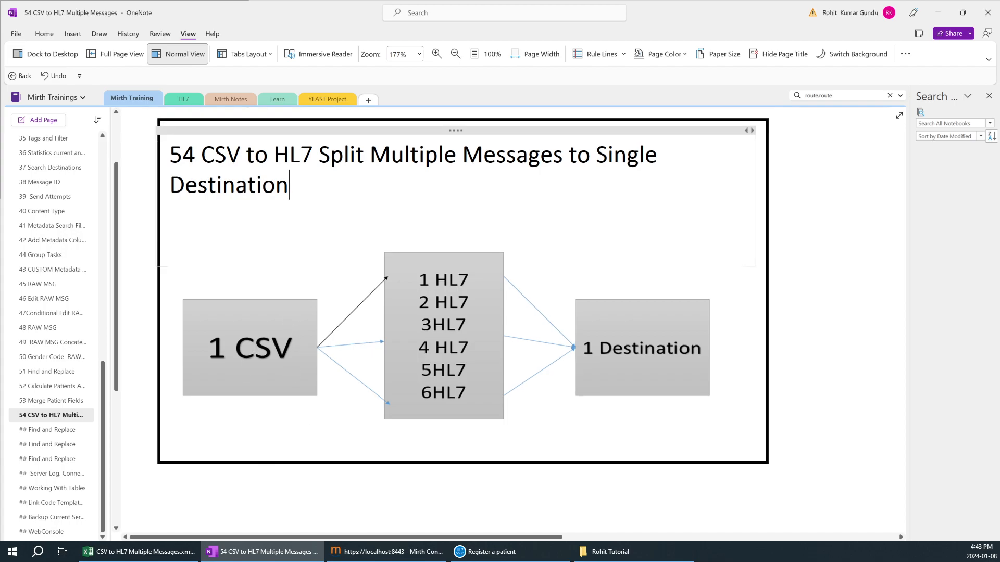
- Switch to Mirth Connect Administrator and create a new channel in the FreeLance group
left_click(403, 553)
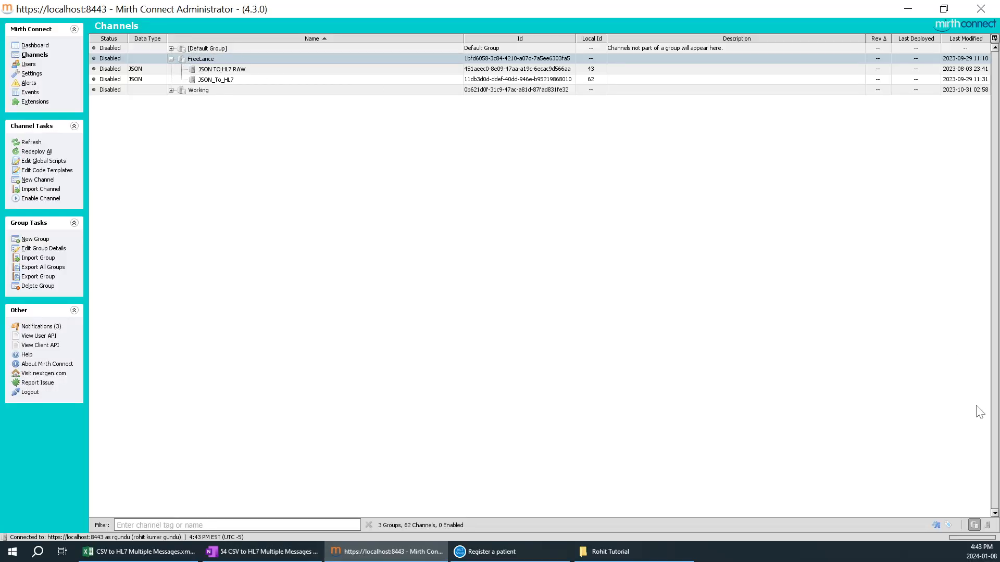
right_click(200, 59)
left_click(233, 105)
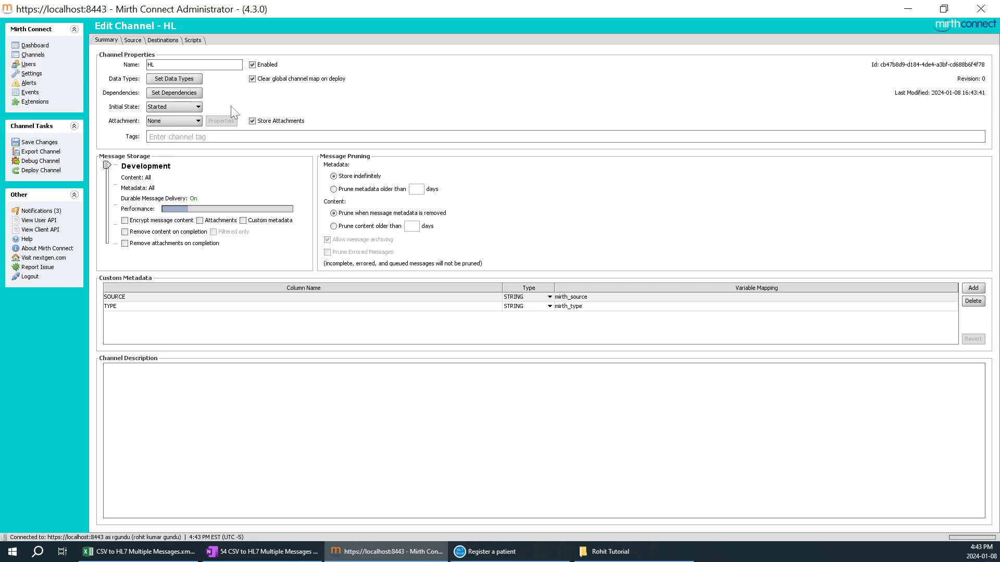
- Name the channel "CSV to HL7 Mutiple files"
type("CSV to HL7")
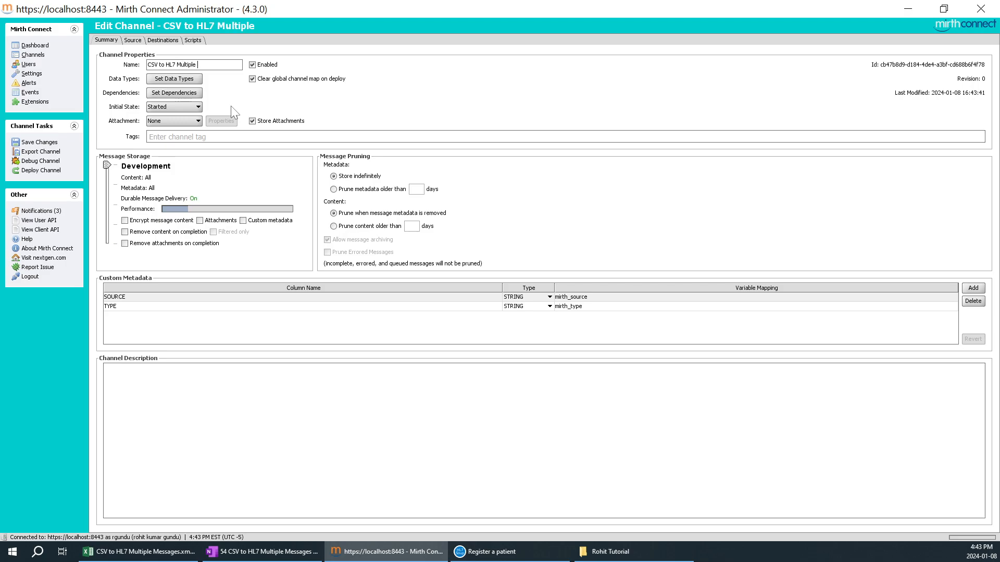
type("Multiple files to i")
key("BackSpace")
type("Single Dest")
key("BackSpace")
key("BackSpace")
key("BackSpace")
key("BackSpace")
key("BackSpace")
key("BackSpace")
key("BackSpace")
key("BackSpace")
key("BackSpace")
key("BackSpace")
key("BackSpace")
key("BackSpace")
key("BackSpace")
key("BackSpace")
key("BackSpace")
key("BackSpace")
key("BackSpace")
key("BackSpace")
key("BackSpace")
key("BackSpace")
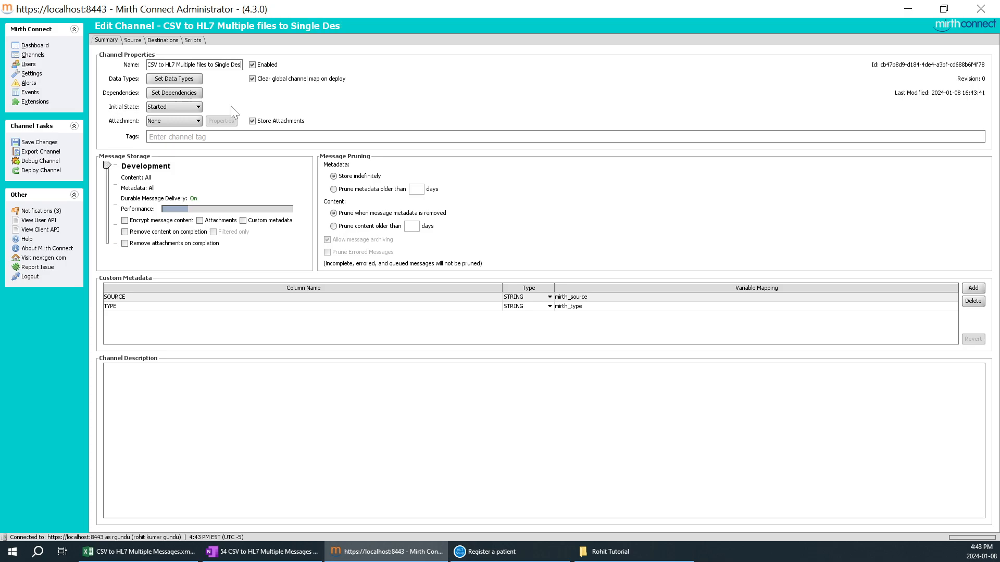
type("tiple files")
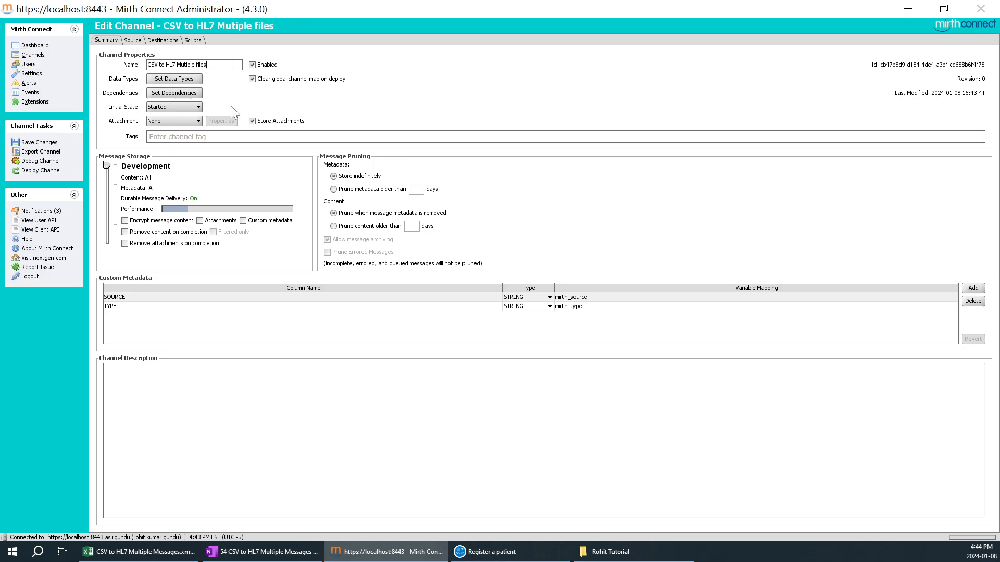
- Set the source connector's inbound data type to Delimited Text
left_click(131, 40)
left_click(107, 41)
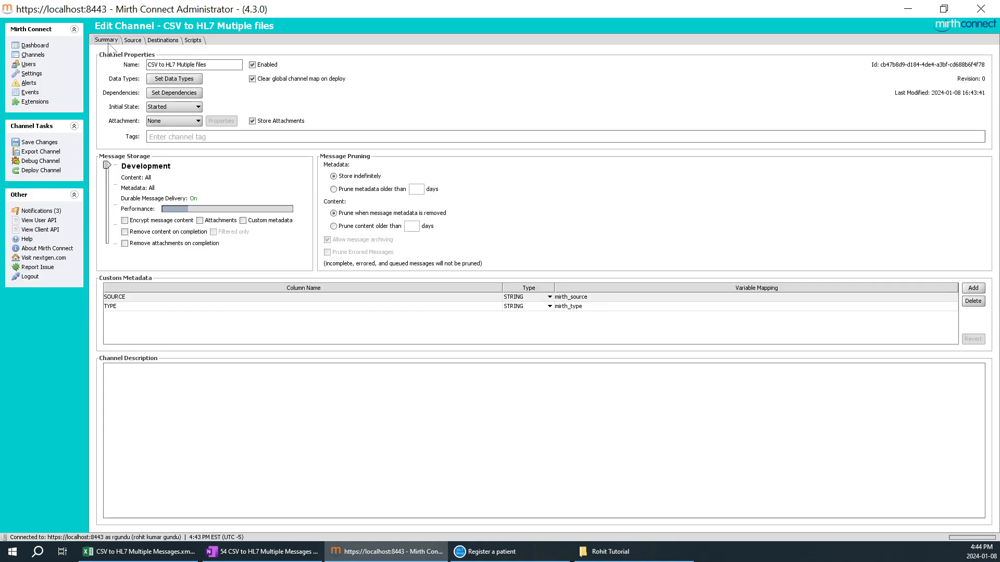
left_click(178, 80)
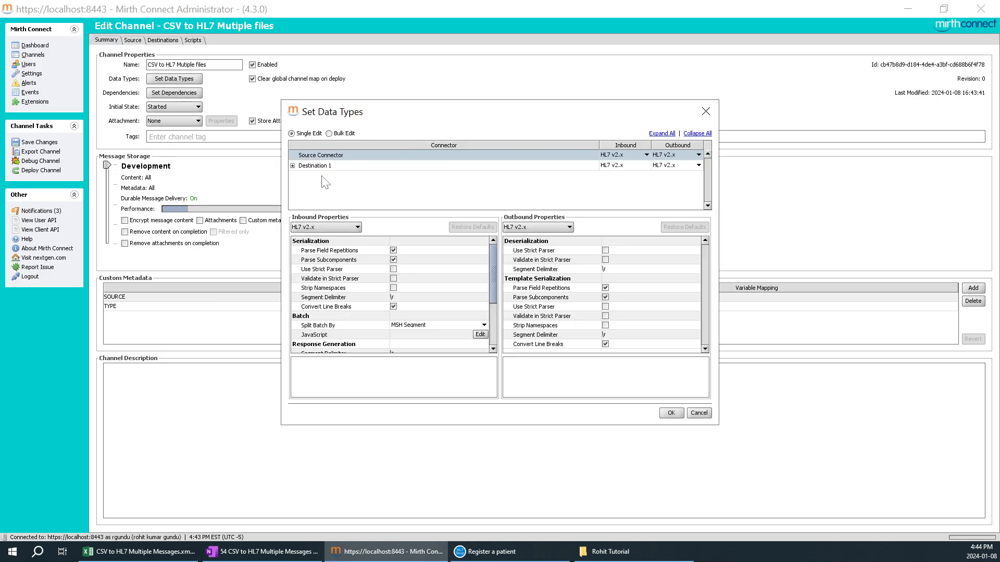
left_click(292, 165)
left_click(618, 155)
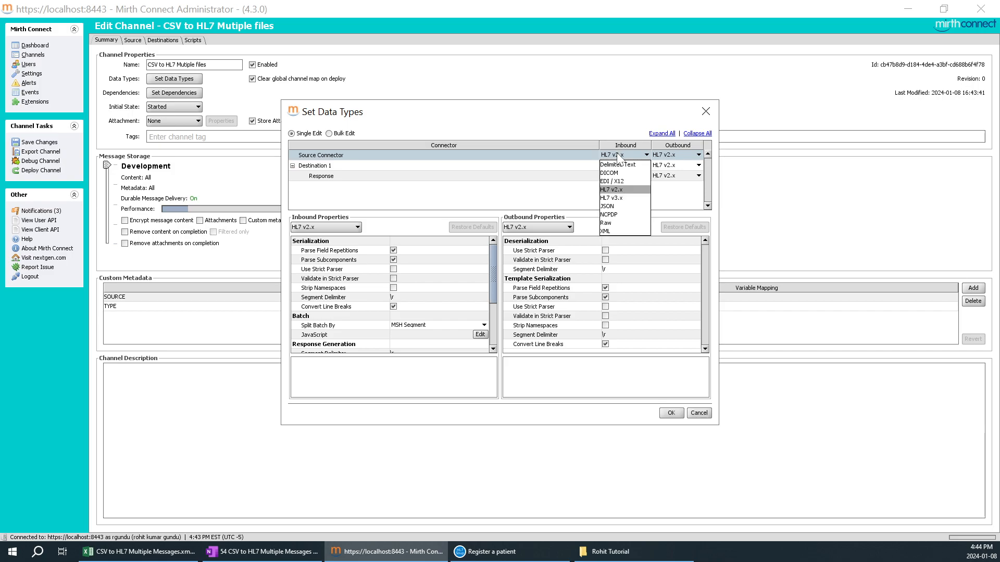
left_click(617, 166)
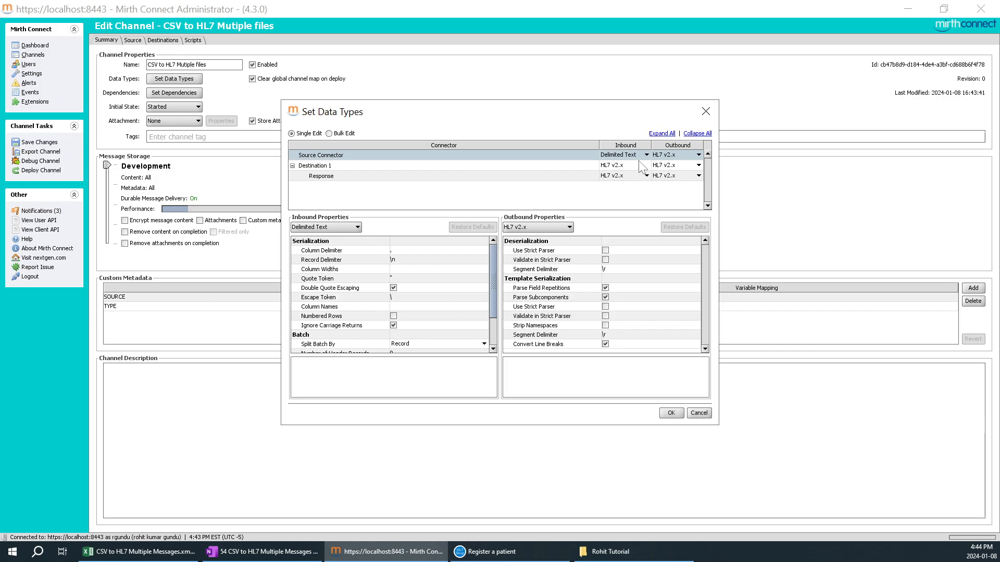
- Switch to the Excel workbook and delete the flow diagram and HL7 template pictures from the sheet
left_click(186, 556)
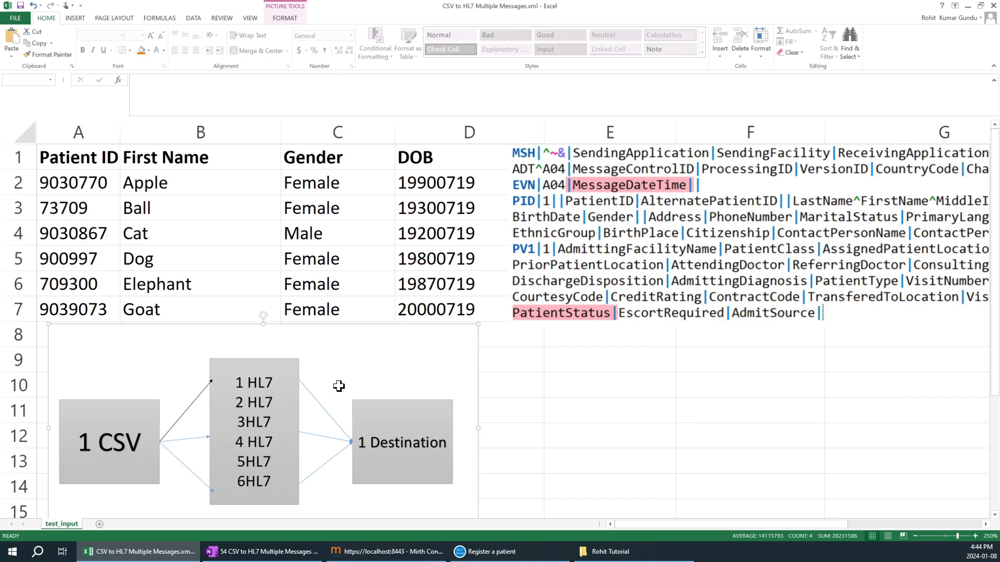
key("Delete")
left_click(635, 377)
left_click(641, 265)
key("Delete")
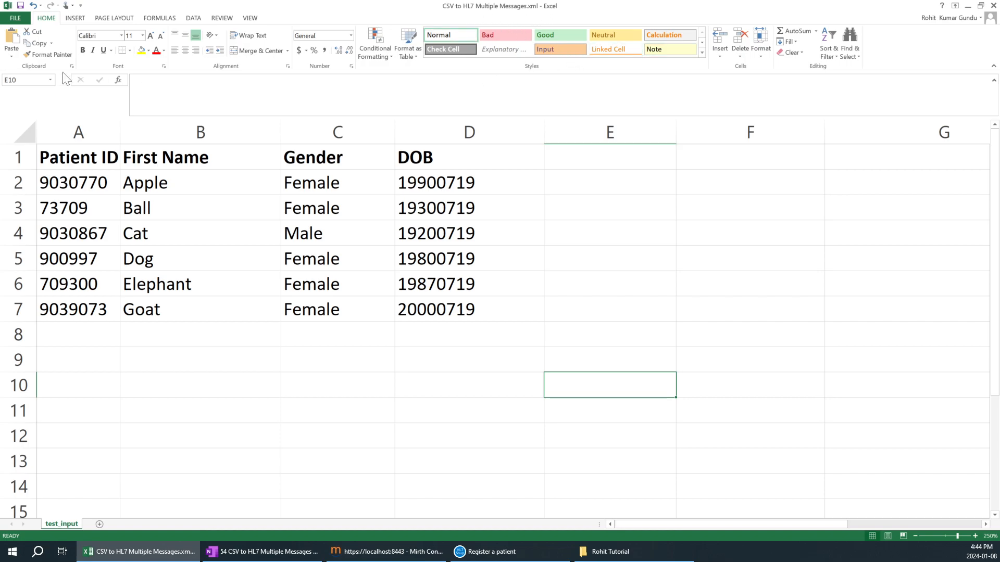
- Save a copy of the workbook in its current folder as "CSV to HL7 Multiple Messages.csv" in CSV (Comma delimited) format
left_click(14, 18)
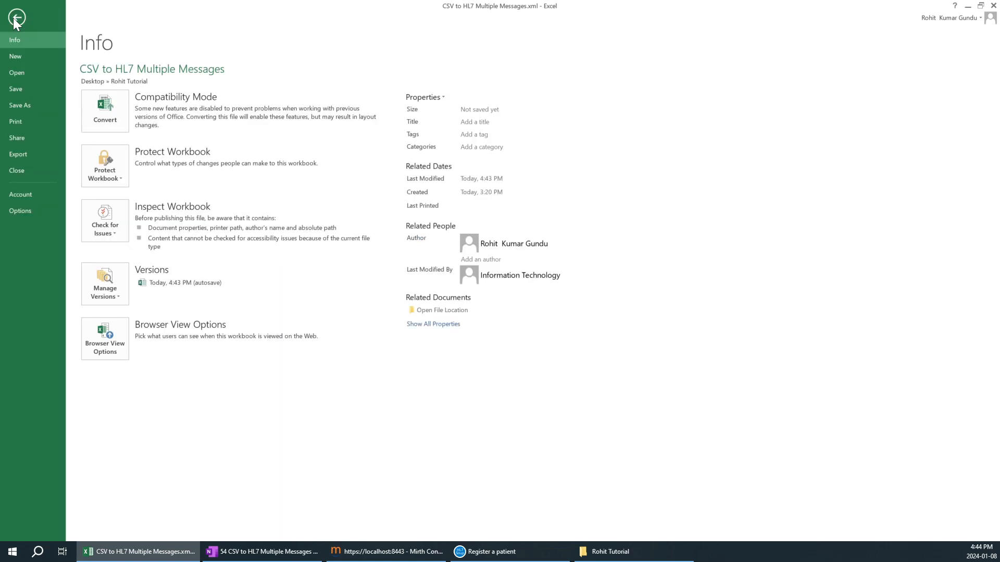
left_click(24, 107)
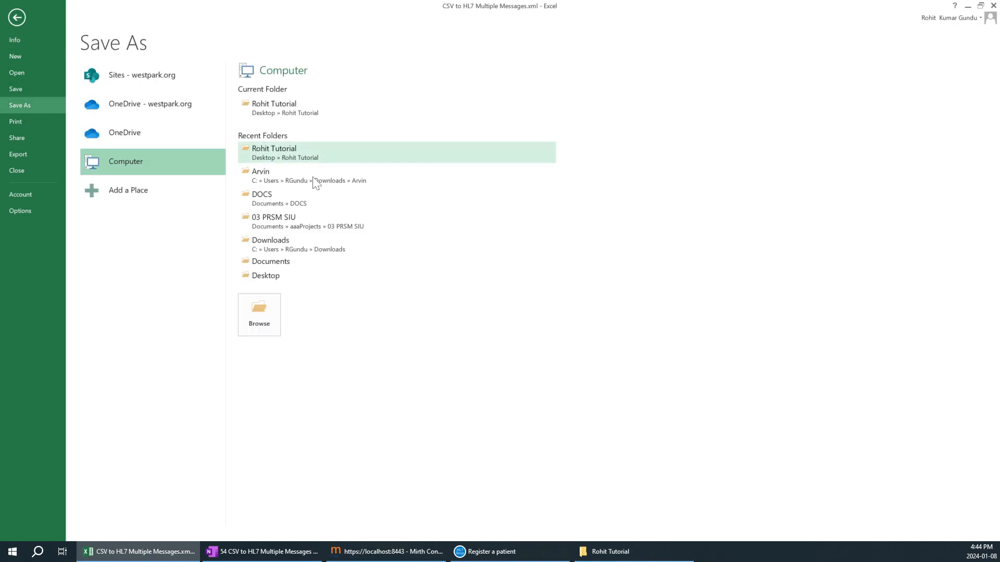
left_click(327, 108)
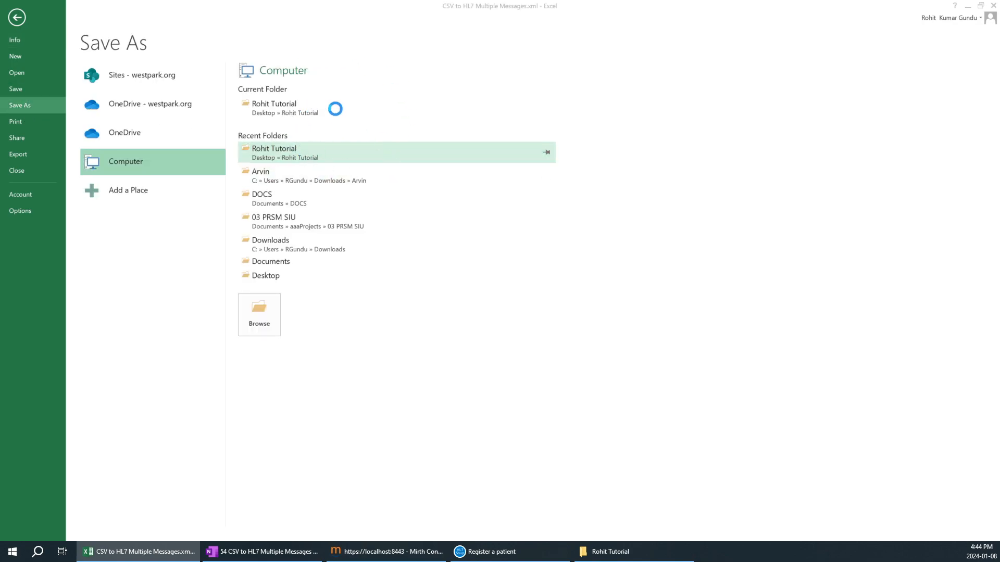
left_click(161, 214)
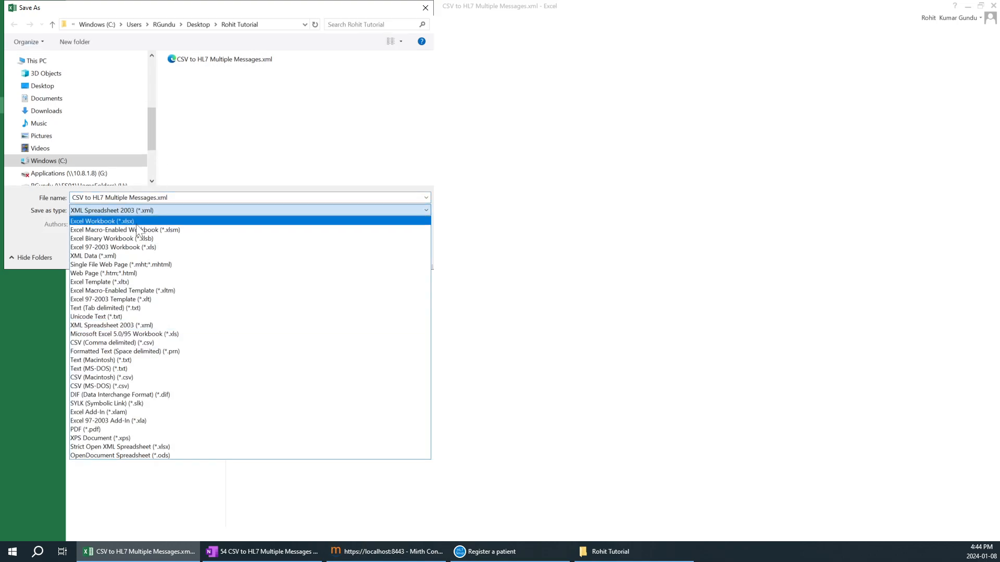
left_click(116, 343)
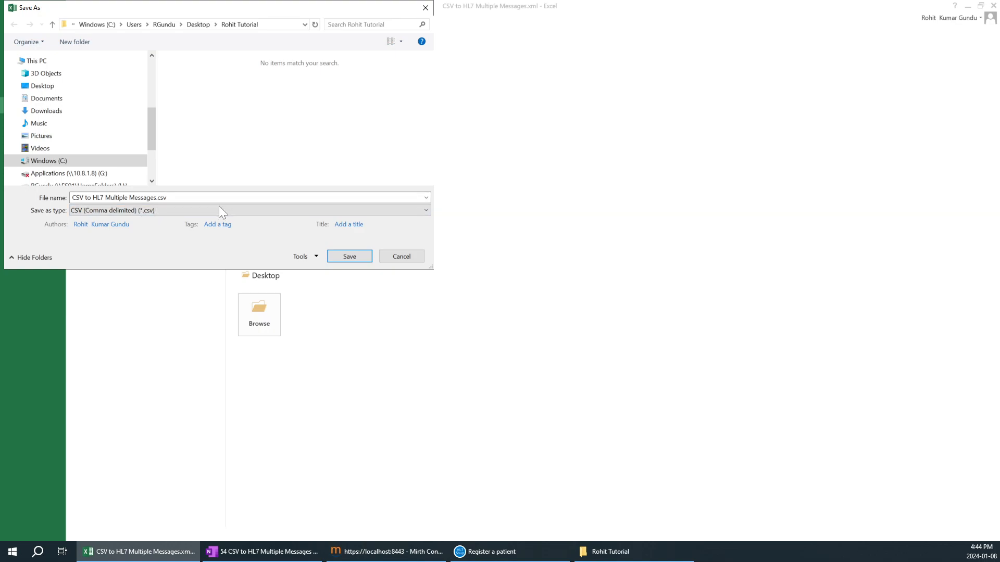
left_click(343, 257)
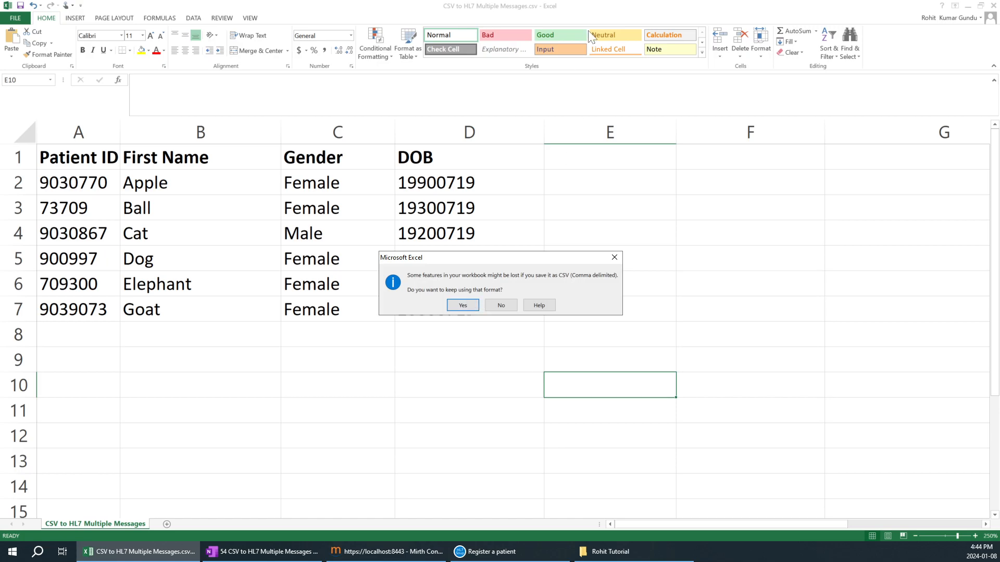
left_click(462, 305)
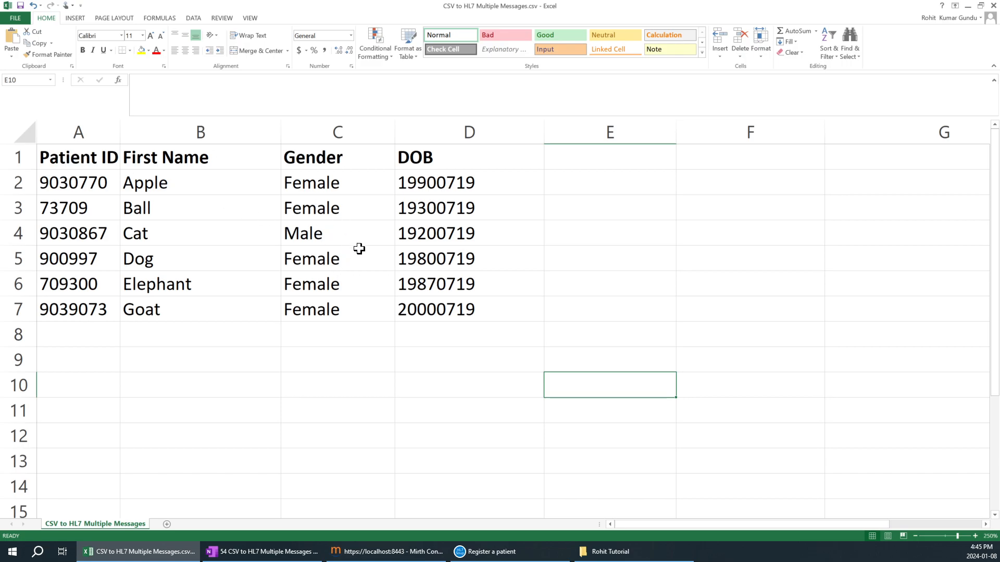
- Back in Mirth Connect Administrator, set the source connector's outbound data type to Delimited Text, keep the response as HL7 v2.x, and apply the data types
left_click(386, 553)
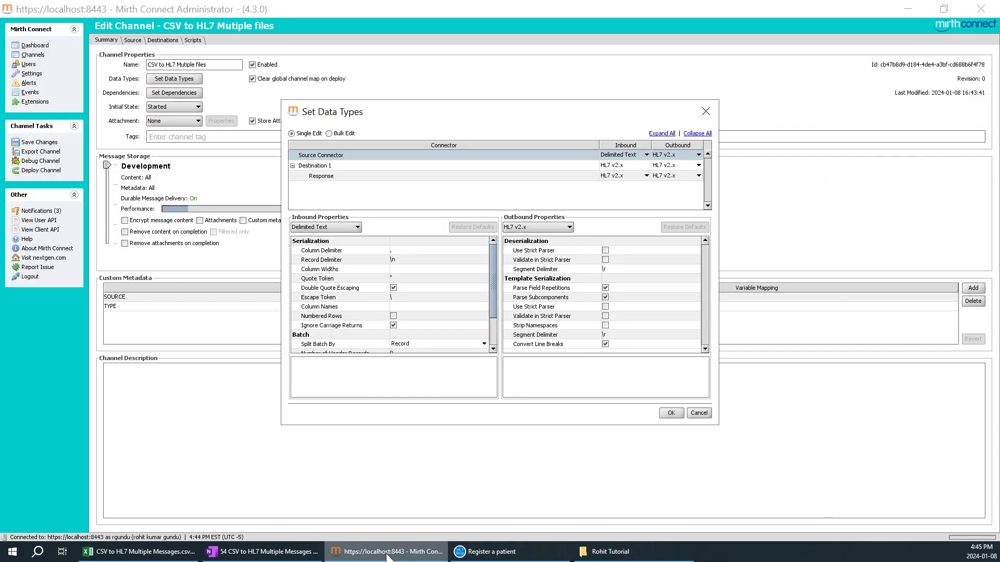
left_click(623, 155)
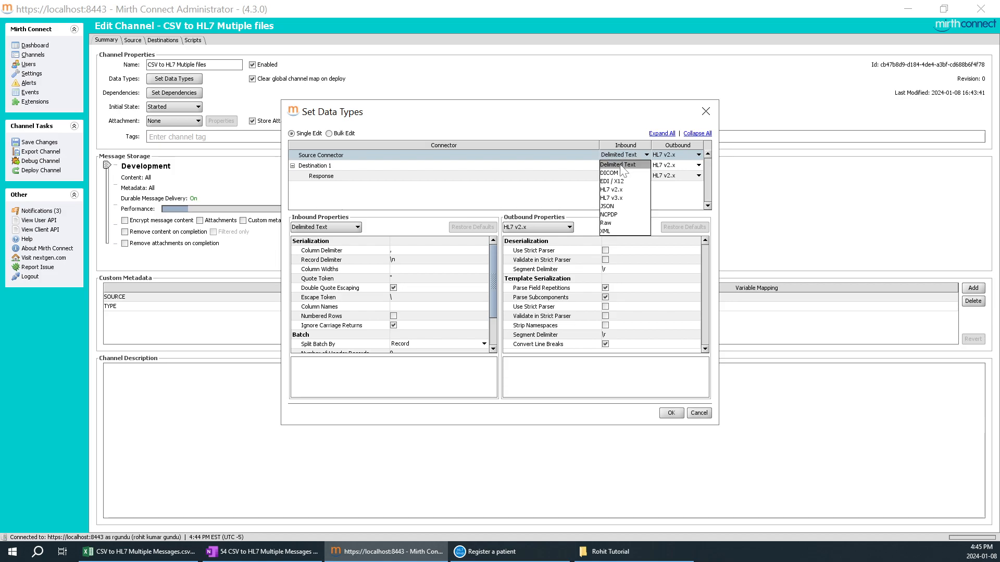
left_click(623, 164)
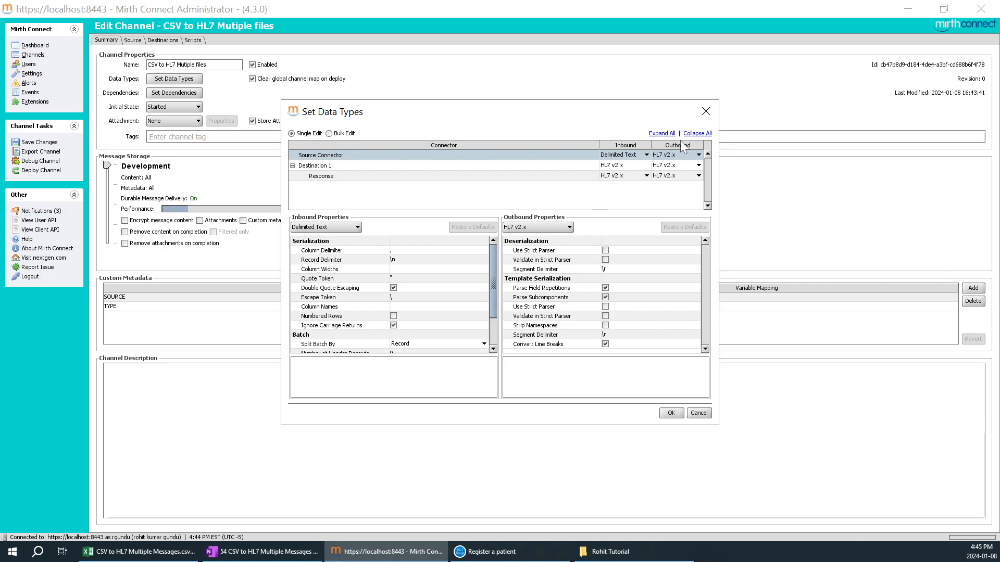
left_click(669, 155)
left_click(669, 165)
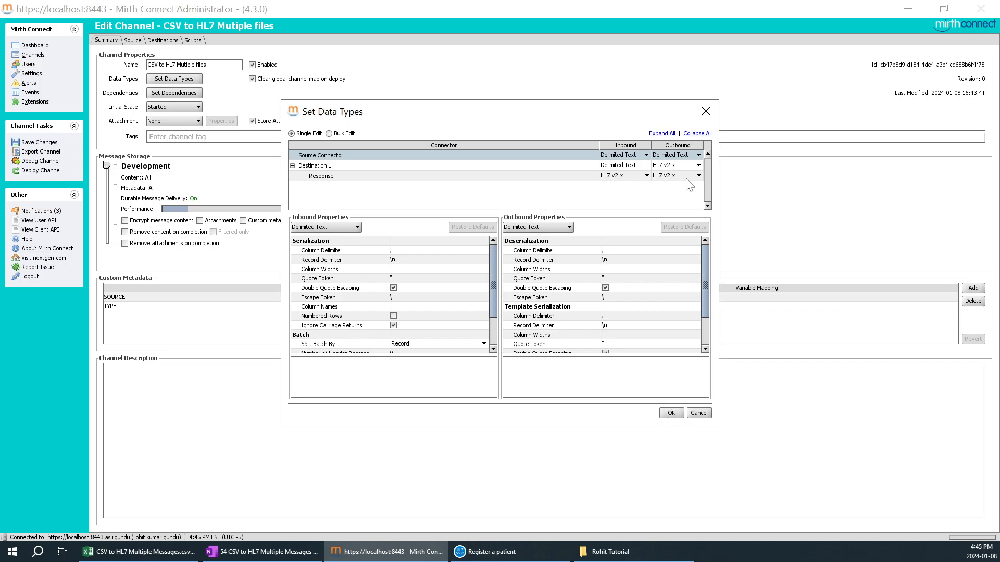
left_click(629, 176)
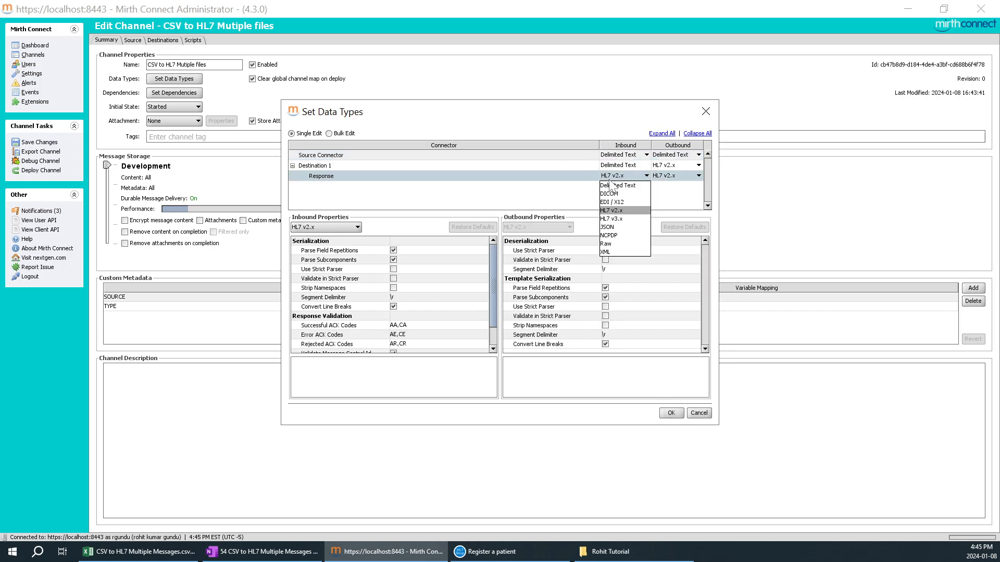
left_click(564, 197)
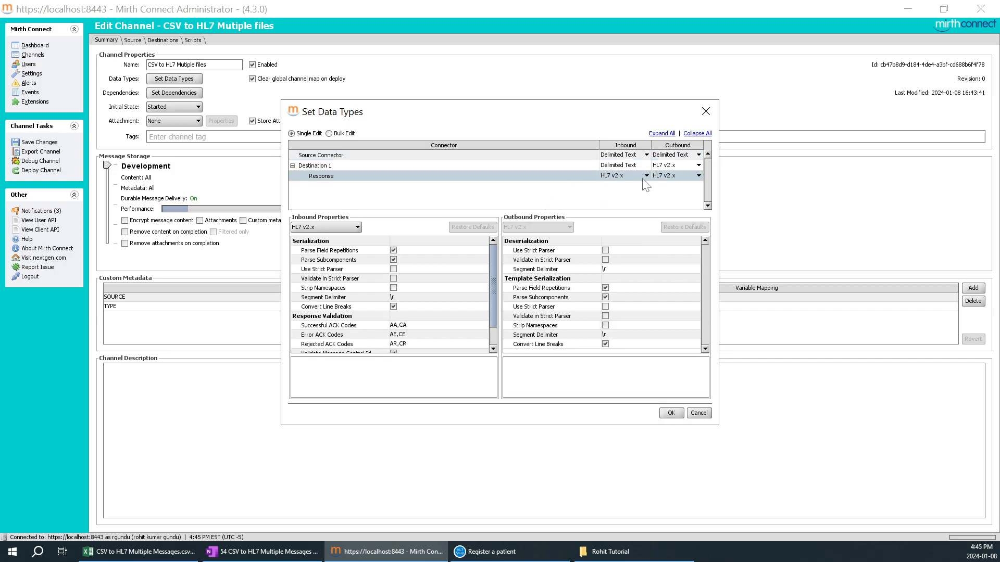
left_click(672, 414)
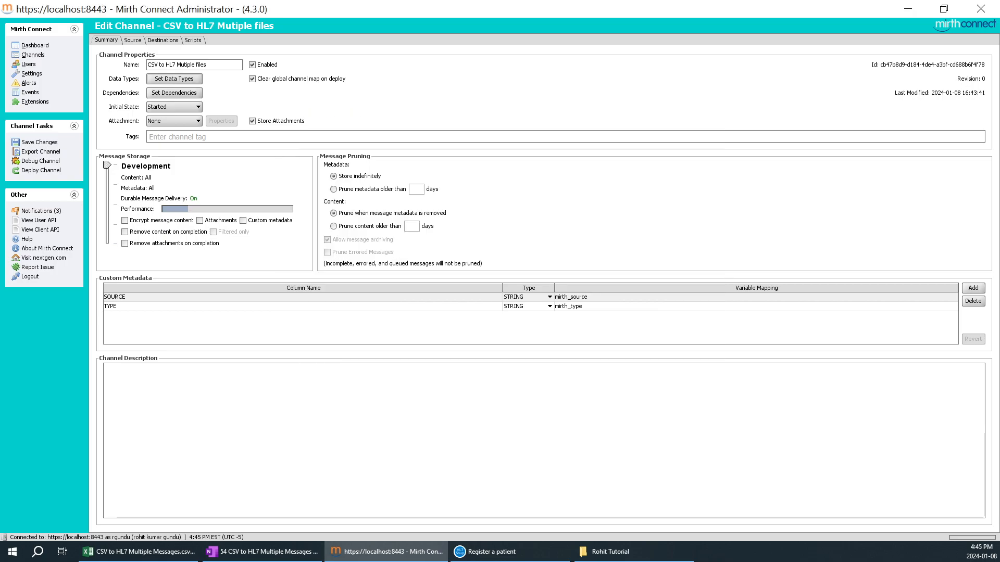
- Set the channel's source connector type to File Reader
left_click(132, 41)
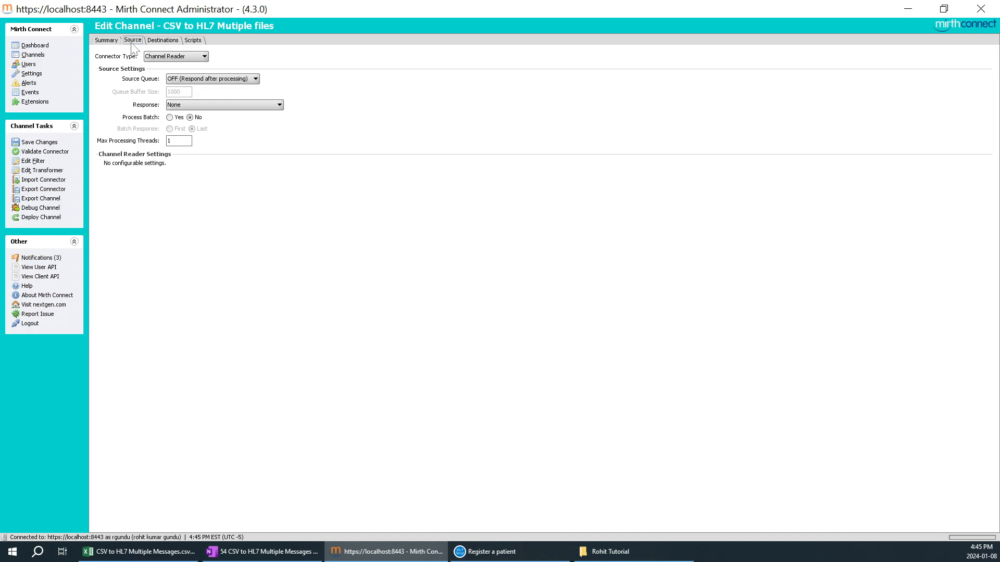
left_click(176, 57)
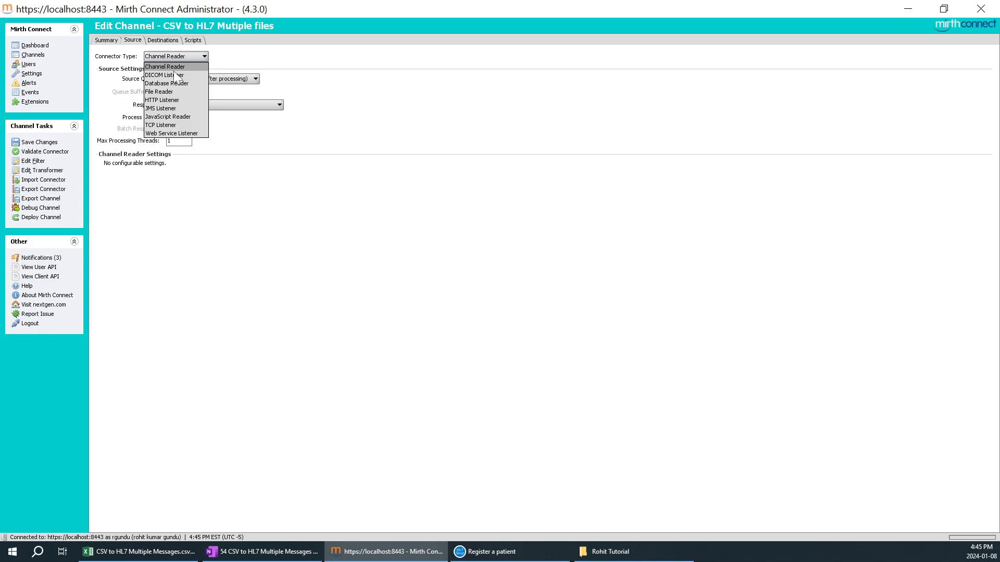
left_click(175, 93)
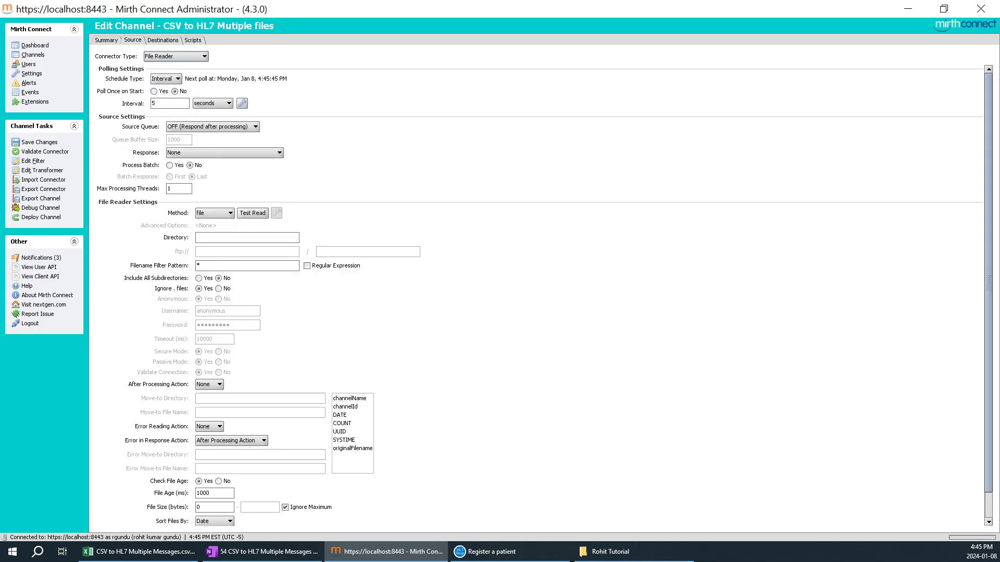
- Switch to File Explorer, create a folder named "csv" inside the Desktop tutorial folder, and open it
left_click(614, 554)
key("ctrl+shift+n")
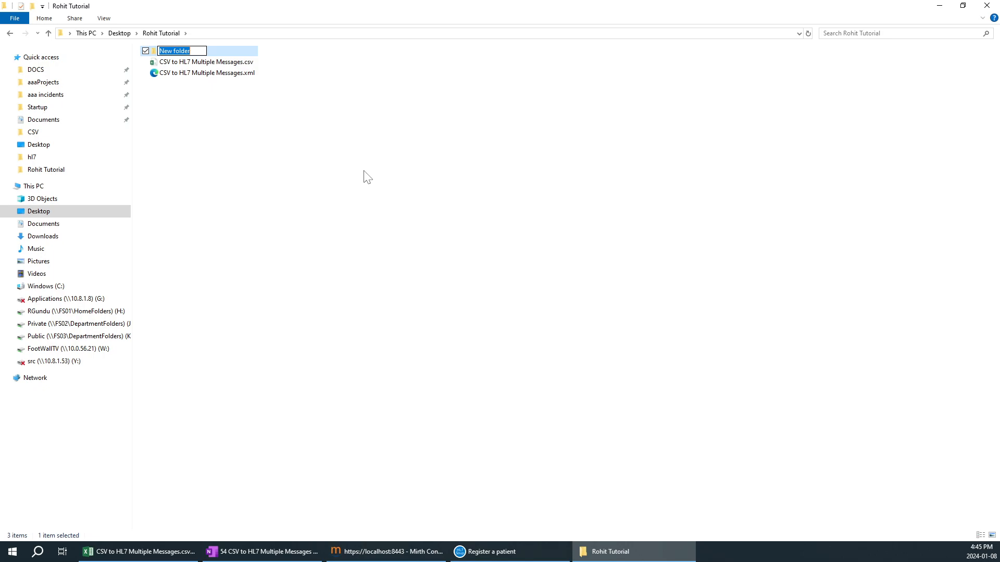
type("csv")
key("Return")
double_click(165, 53)
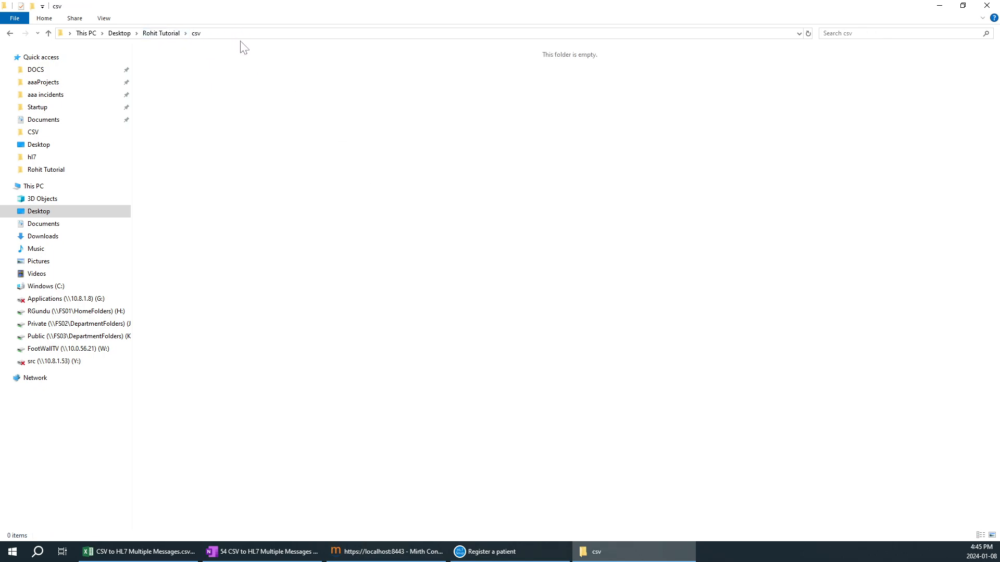
- Copy the csv folder's path into the File Reader's Directory setting in Mirth Connect Administrator and test the read connection
left_click(247, 33)
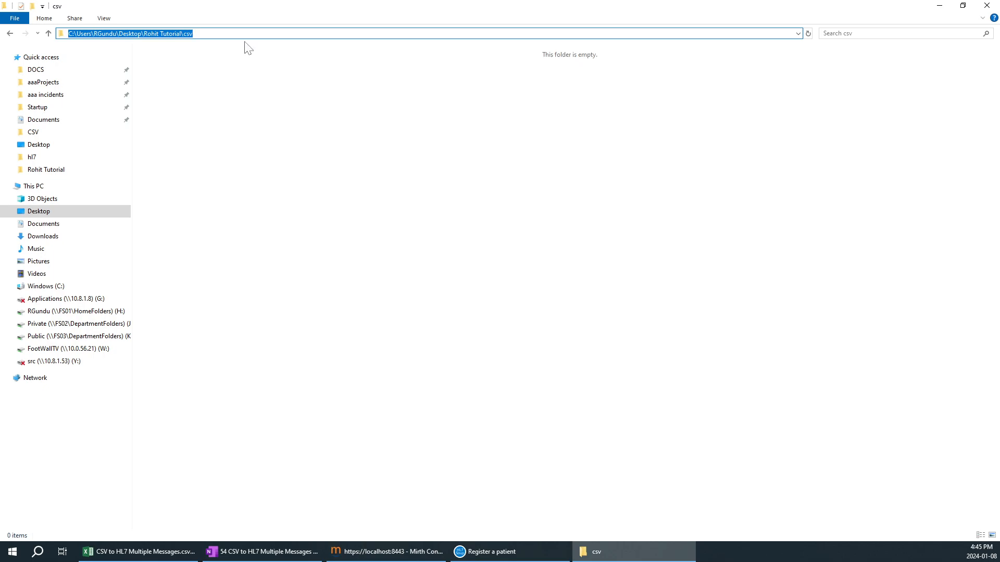
key("alt+Tab")
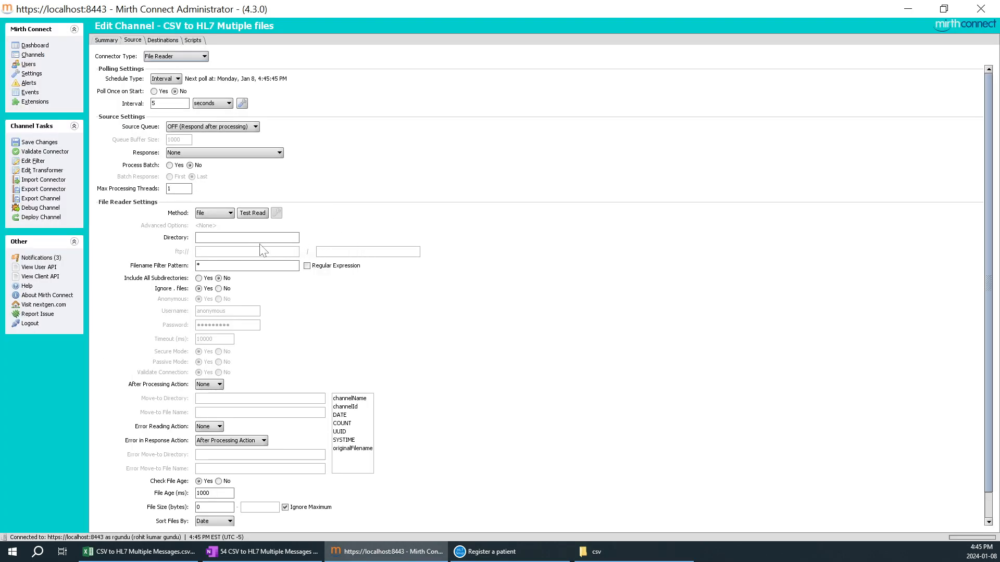
left_click(247, 237)
key("ctrl+v")
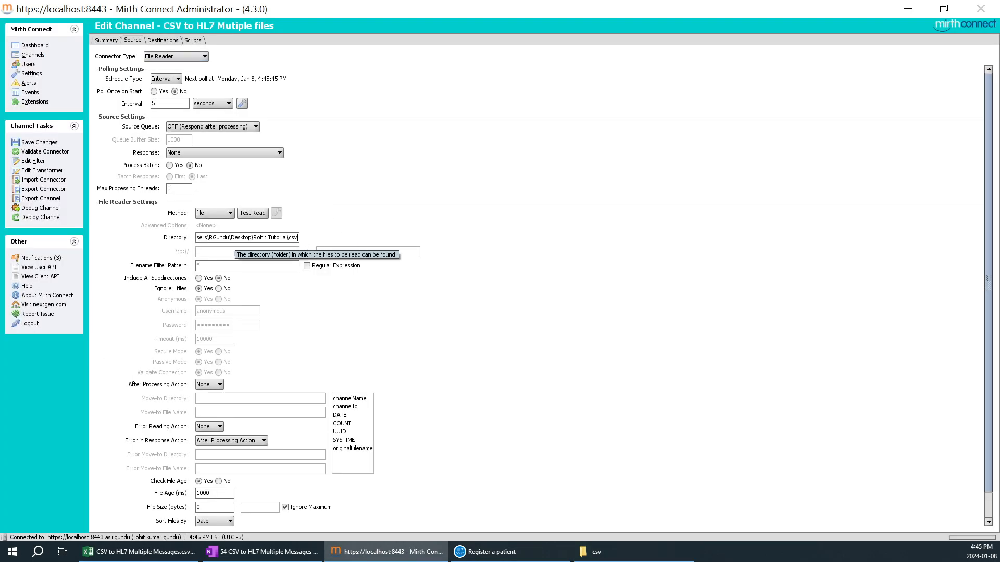
left_click(254, 215)
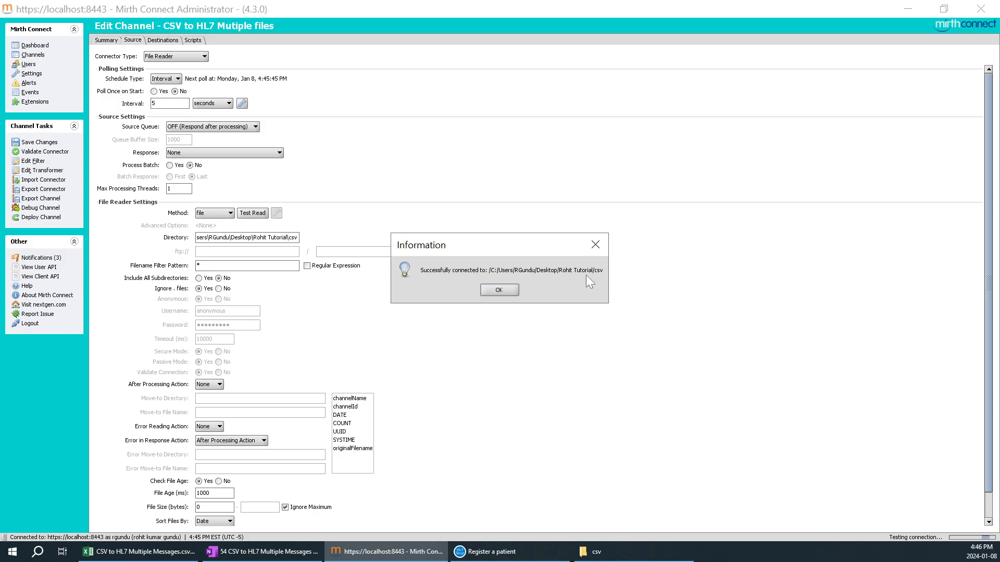
left_click(498, 290)
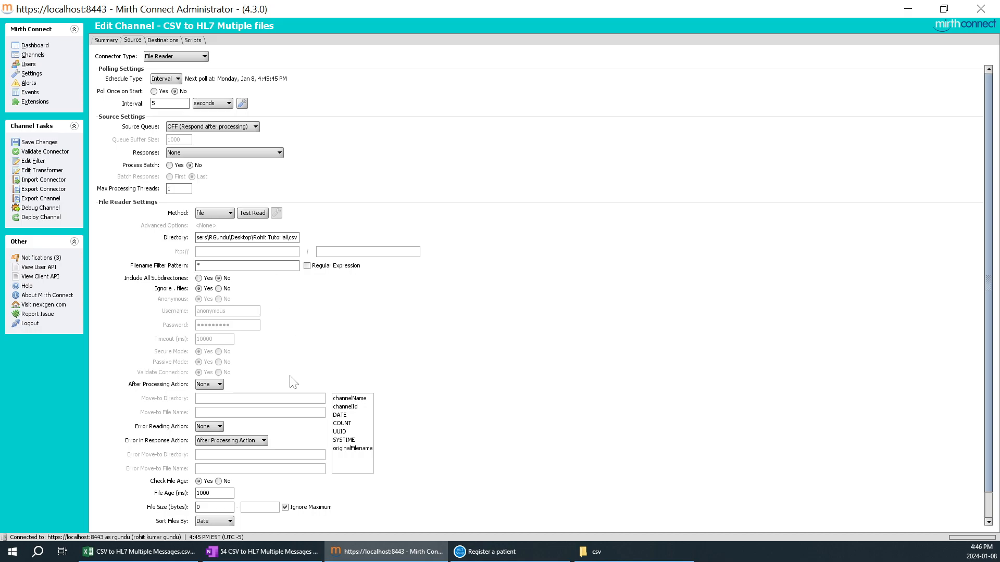
- Set the after-processing action to Move, with the csv folder's parent tutorial folder path as the Move-to Directory
left_click(207, 386)
left_click(208, 402)
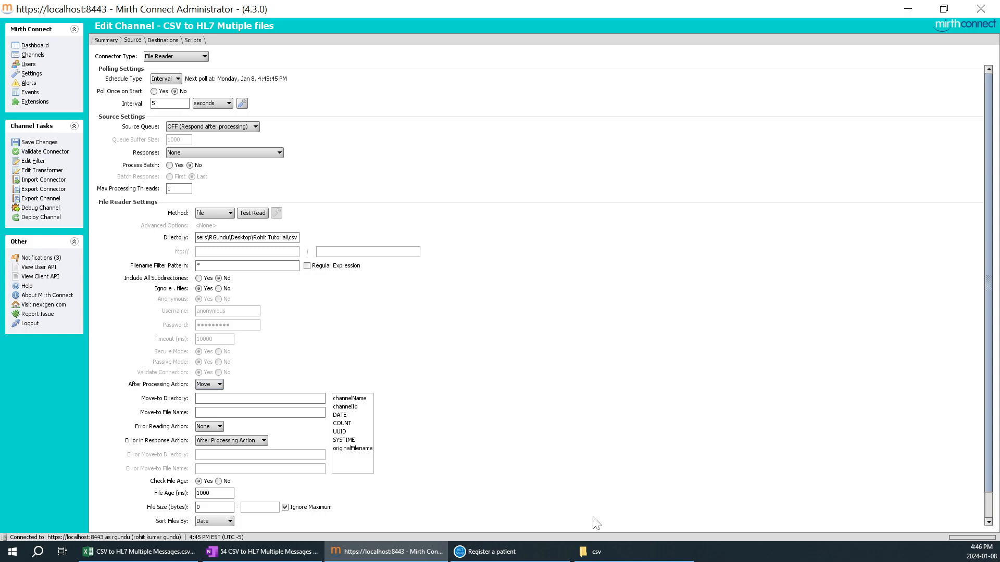
left_click(594, 551)
left_click(173, 35)
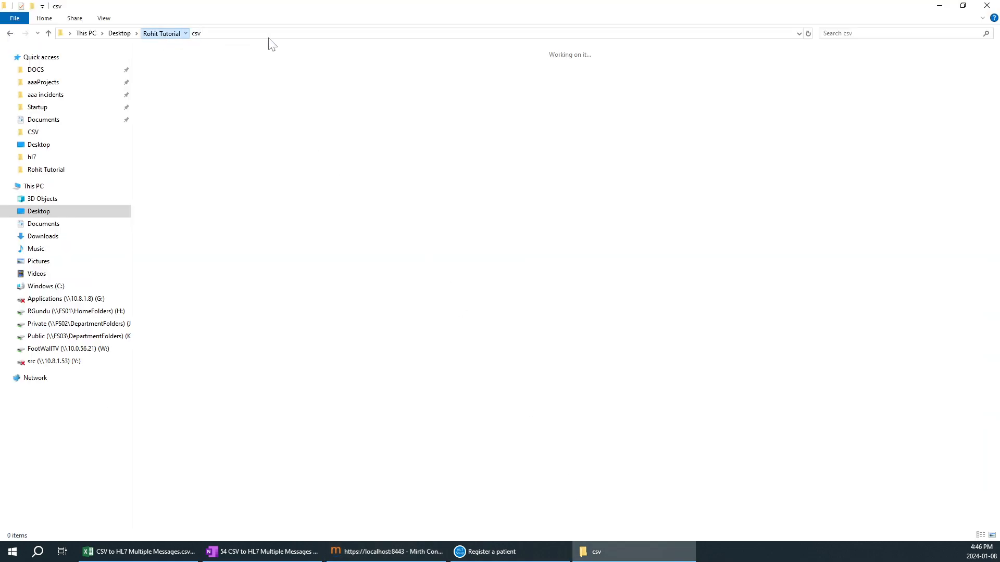
left_click(241, 33)
key("ctrl+c")
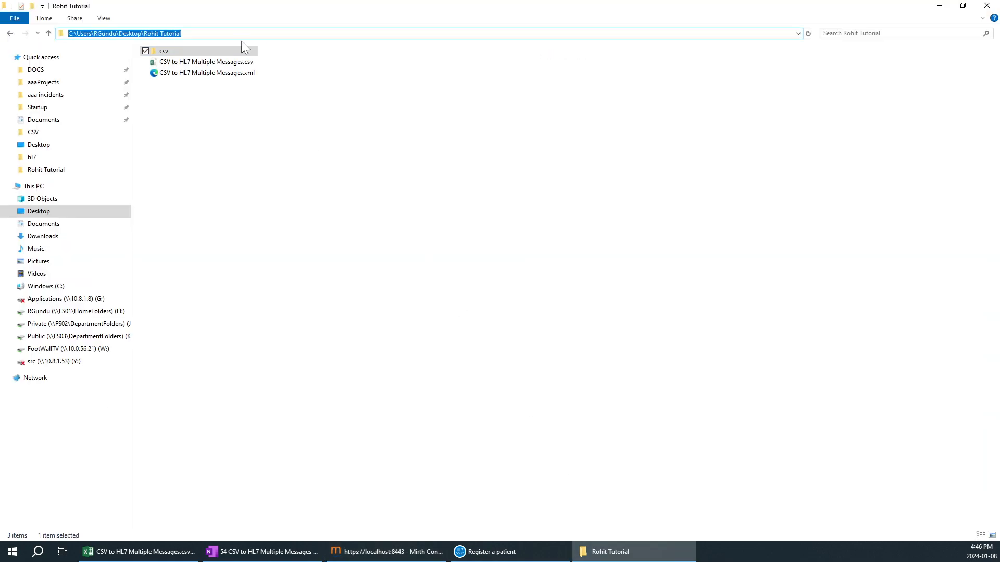
key("alt+Tab")
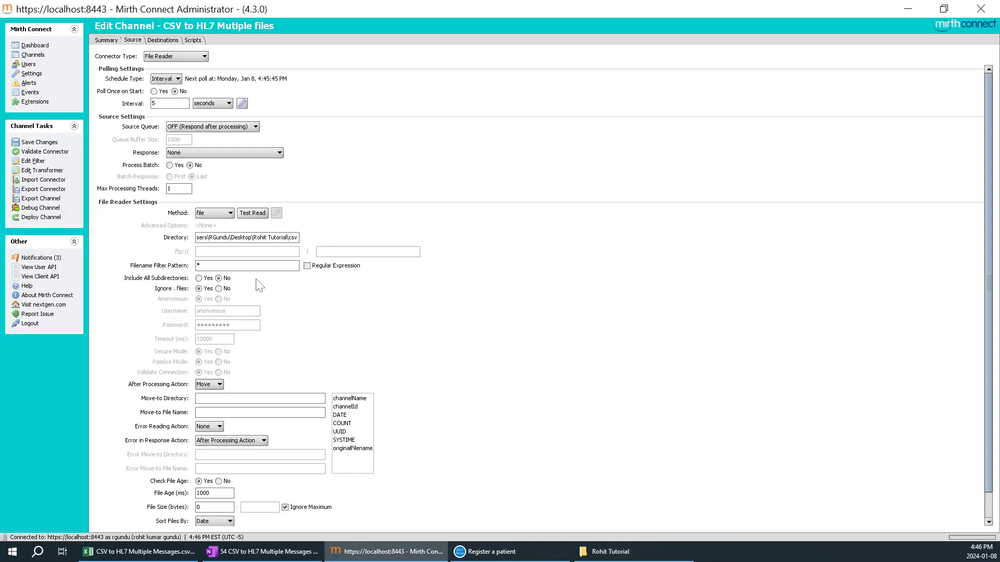
key("ctrl+v")
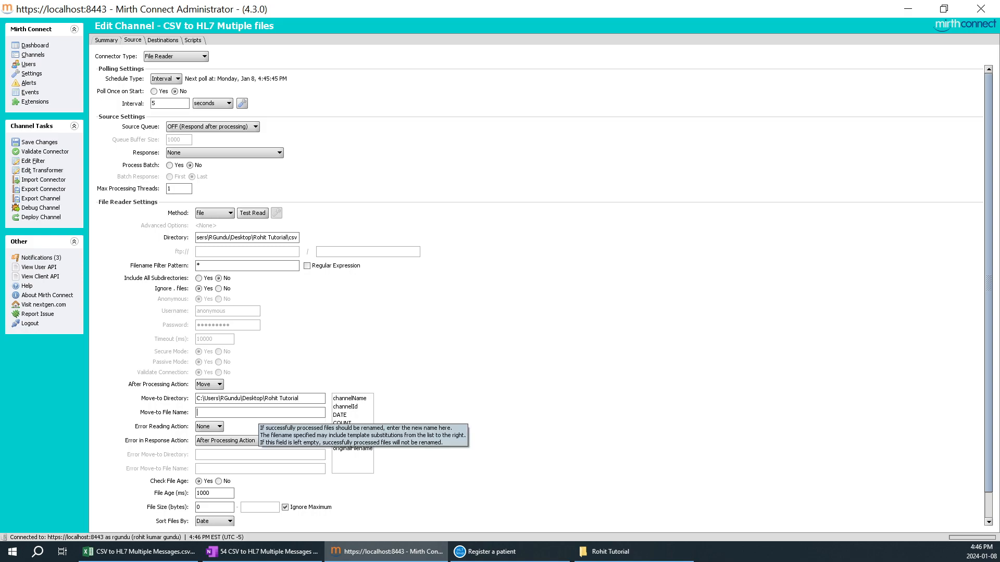
- Set the Move-to File Name to the channelName variable followed by the extension: "${channelName}.csv"
left_click(347, 398)
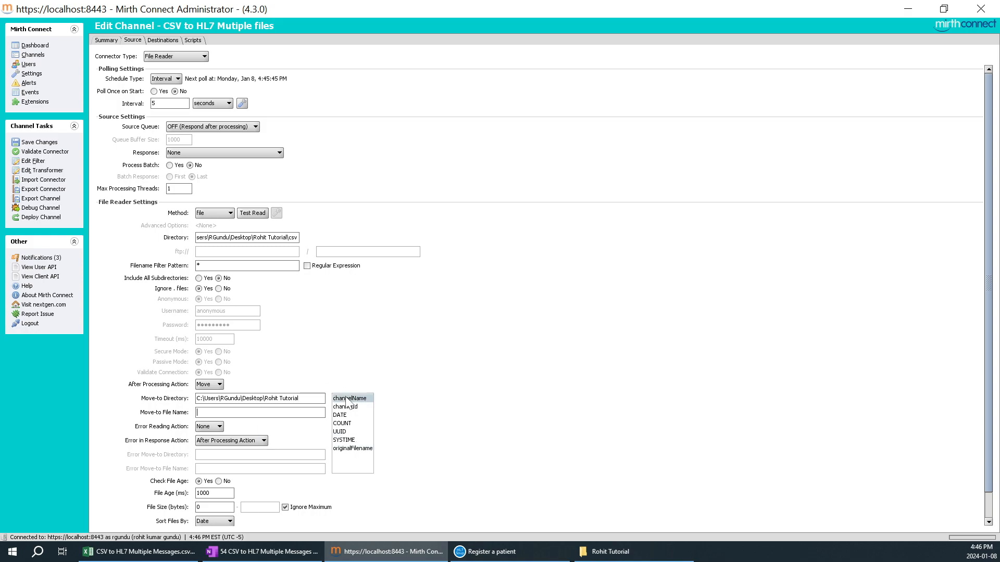
left_click_drag(347, 401, 260, 412)
left_click(260, 412)
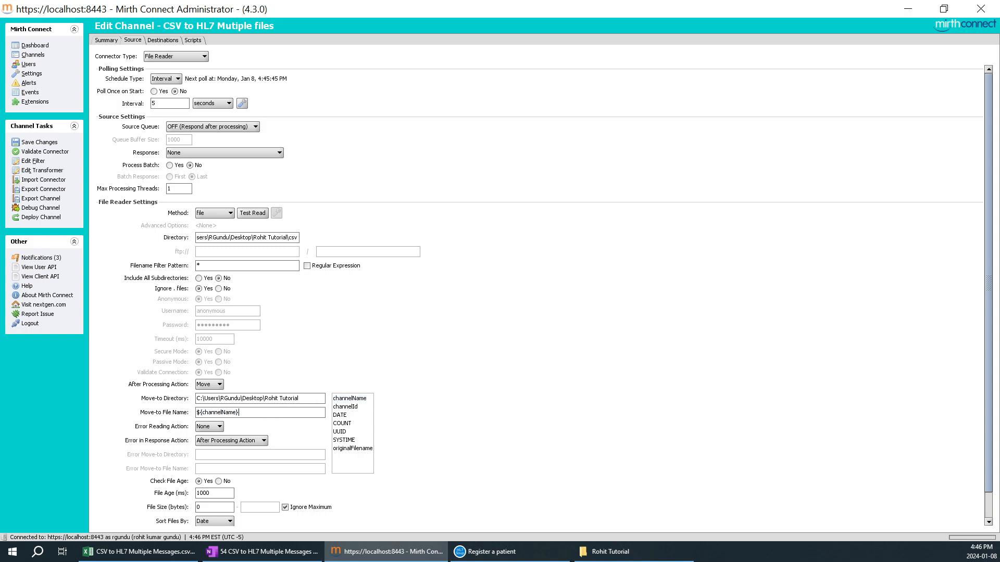
type(".csv")
- Open the transformer of Destination 1 and add a JavaScript step named "hl7 1"
left_click(161, 41)
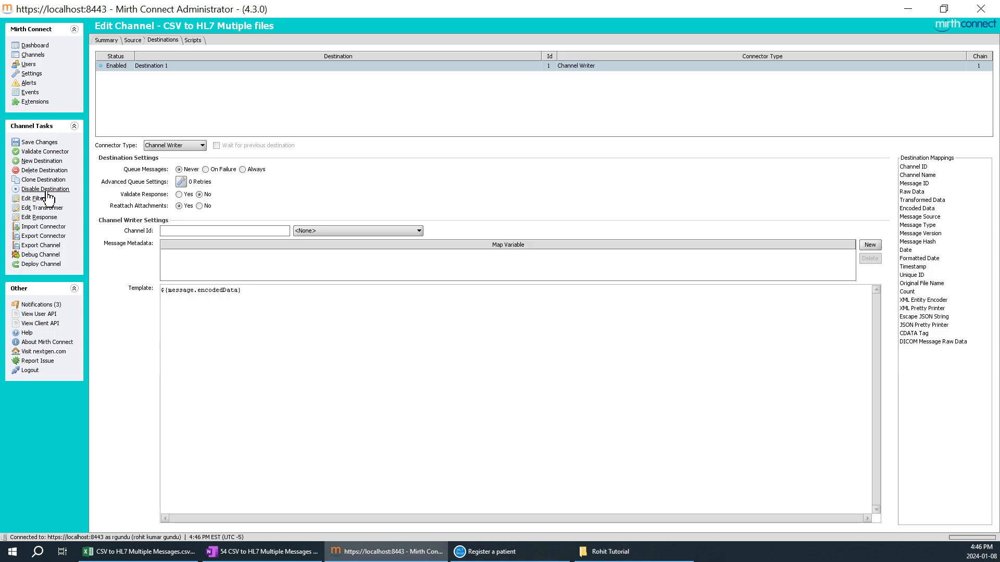
left_click(48, 211)
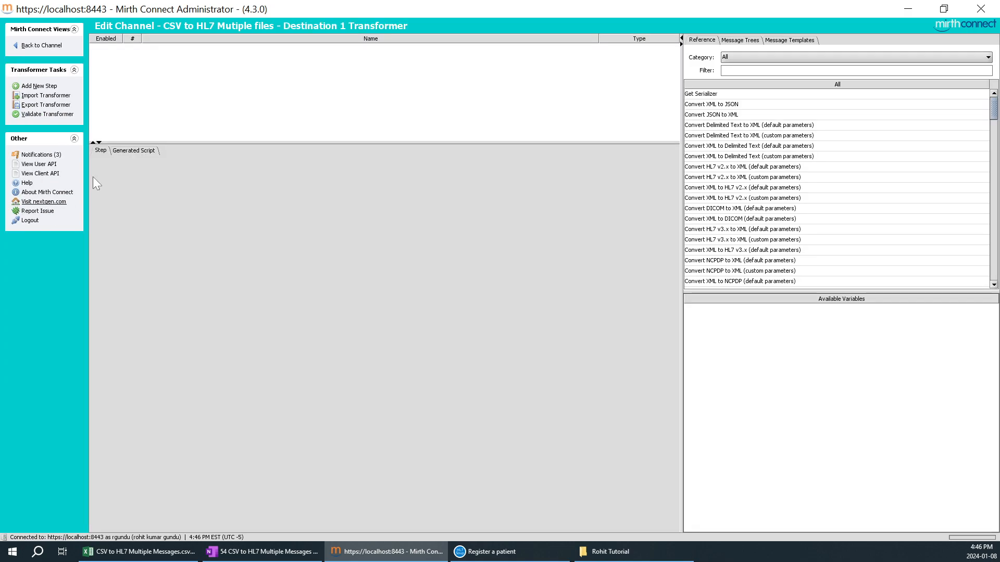
left_click(32, 88)
left_click(621, 50)
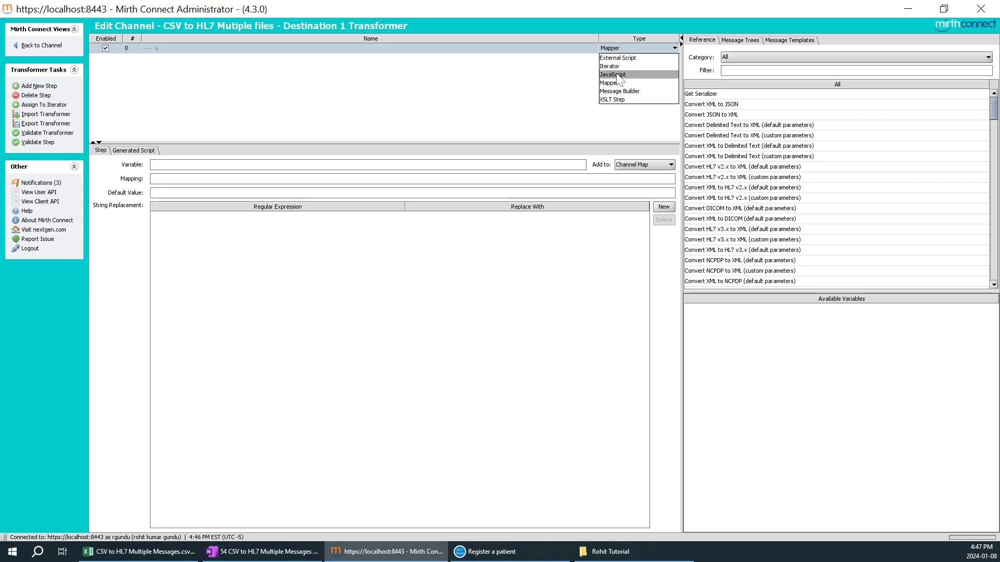
left_click(614, 74)
left_click(260, 48)
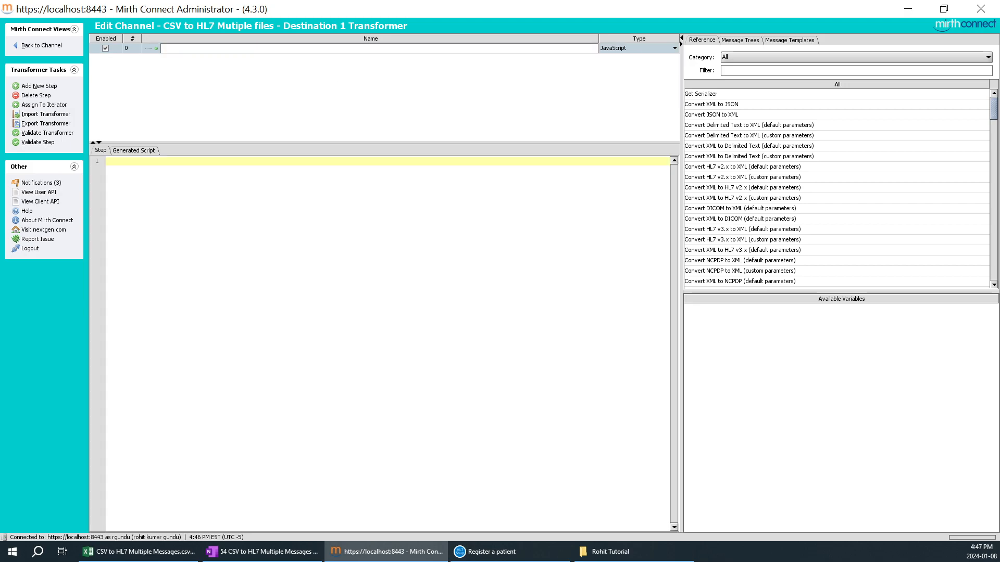
type("CS")
key("BackSpace")
key("Return")
- Add a second JavaScript transformer step named "HL7 2" and rename the first step "HL7 1"
left_click(46, 86)
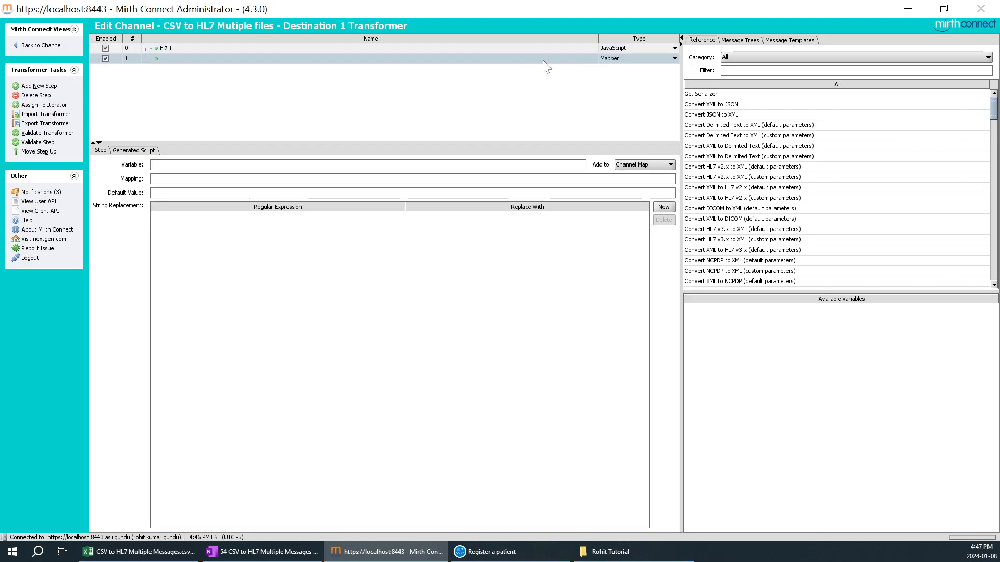
left_click(614, 59)
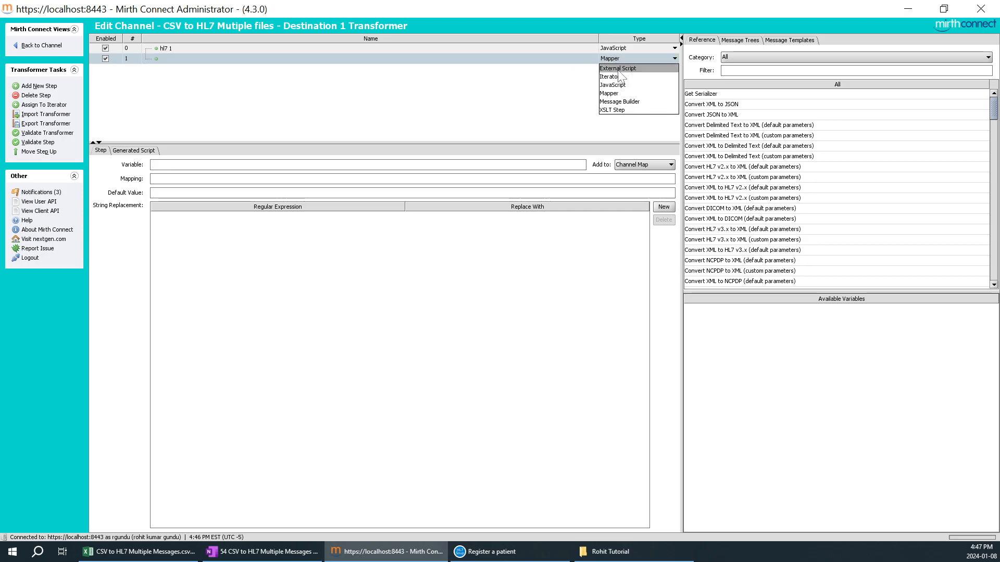
left_click(615, 78)
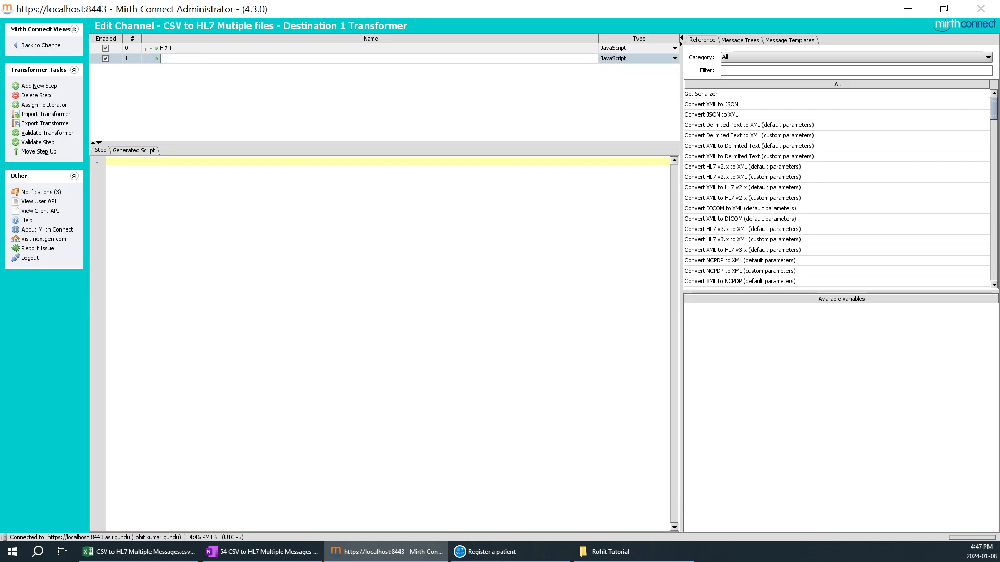
type("HL7 2")
double_click(182, 50)
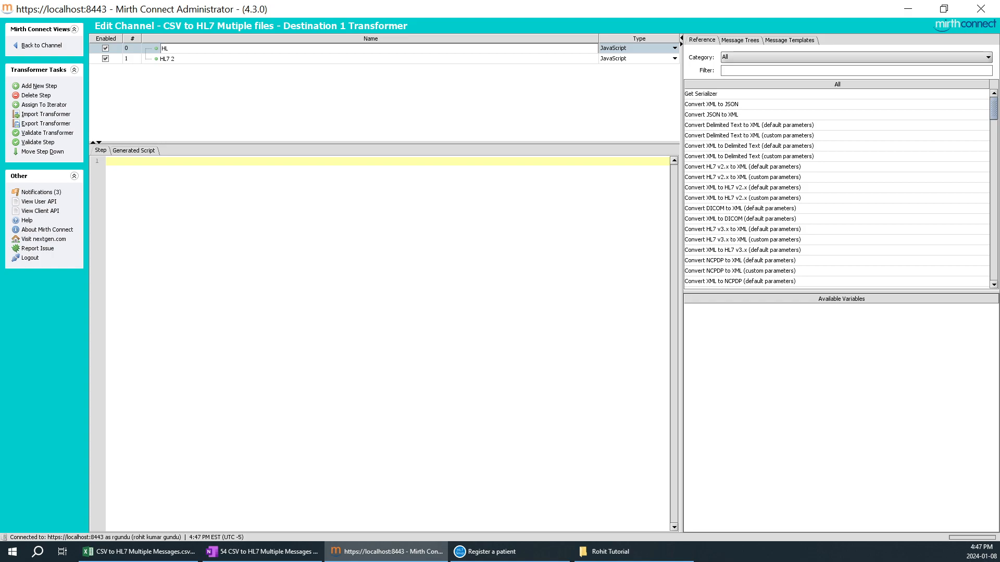
left_click(211, 115)
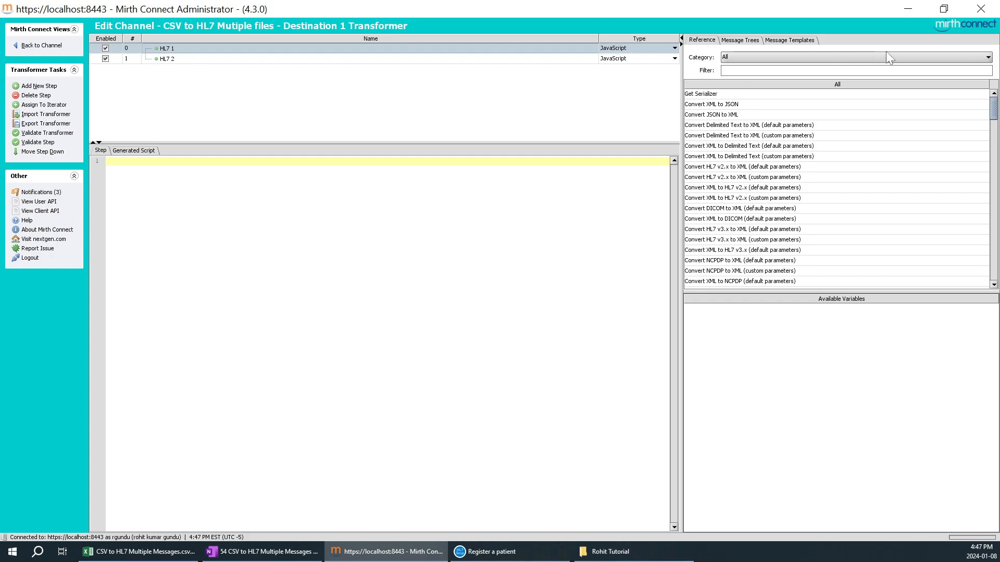
- Browse for an inbound message template file and select "CSV to HL7 Multiple Messages.csv" in the Desktop tutorial folder
left_click(789, 44)
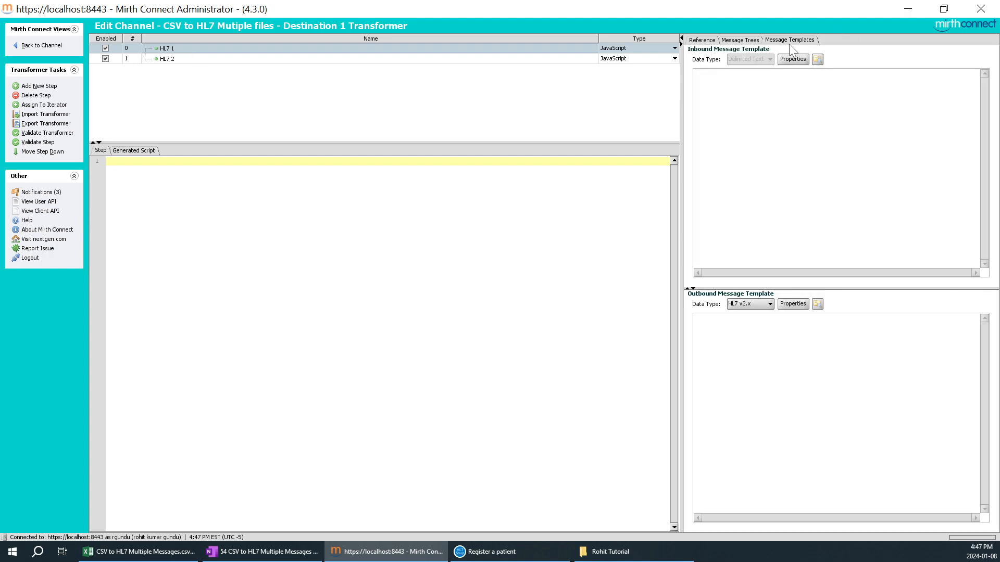
left_click(817, 60)
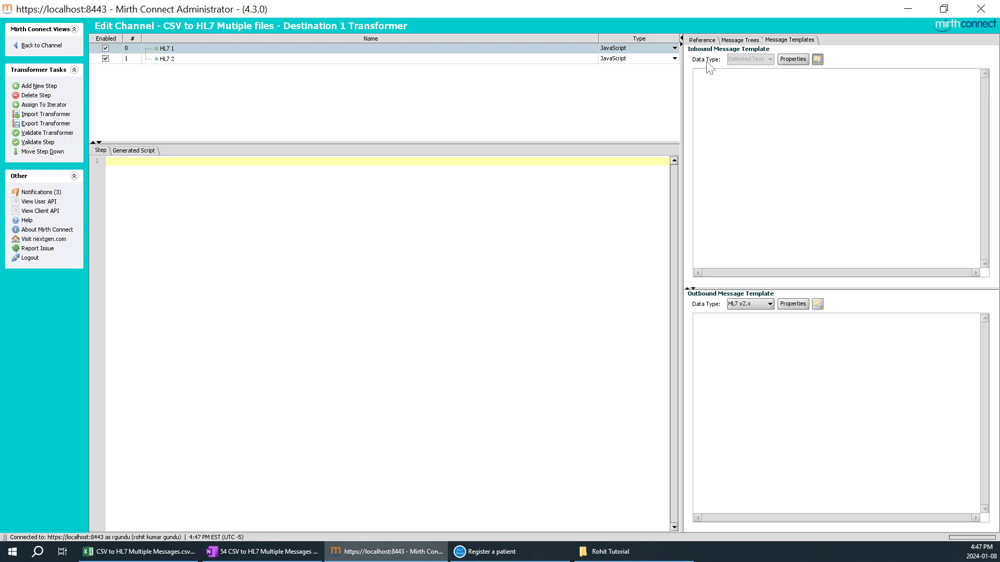
left_click(496, 208)
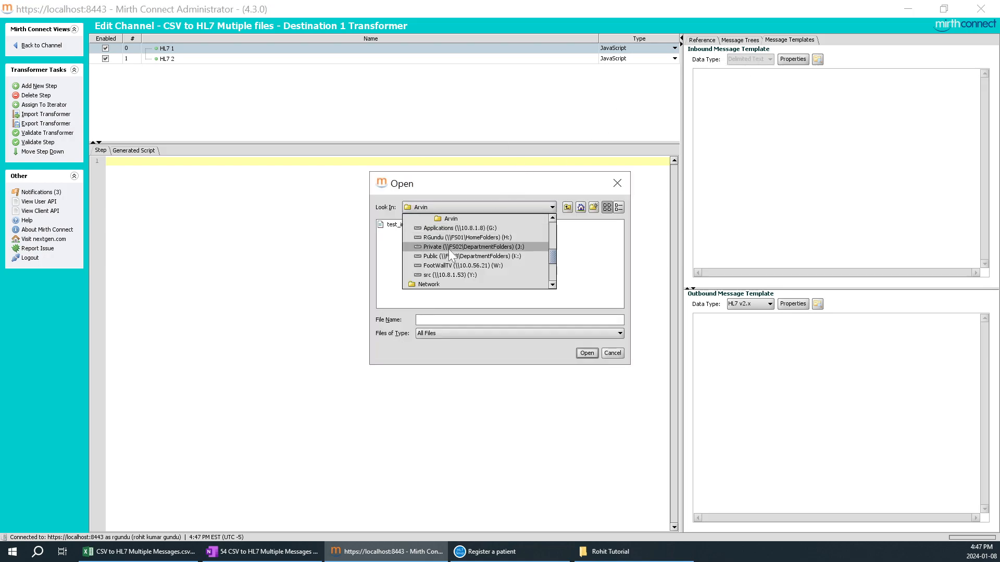
scroll(463, 242, "up", 3)
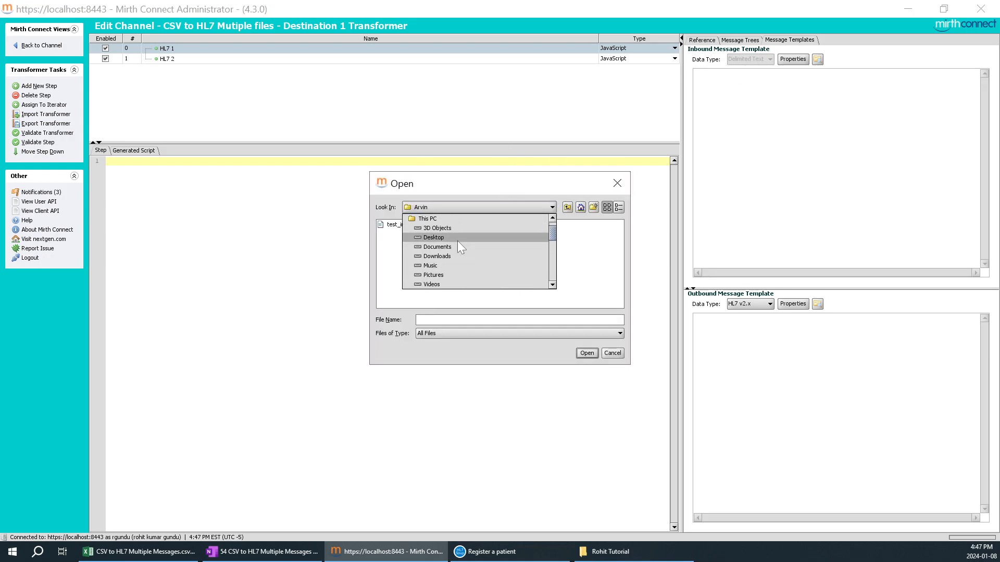
left_click(462, 241)
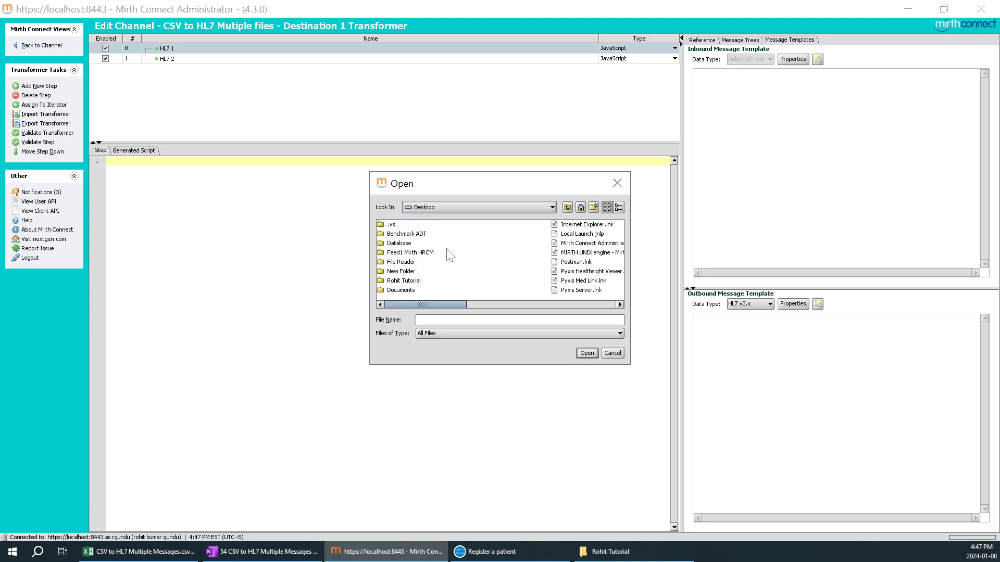
left_click(412, 283)
double_click(412, 283)
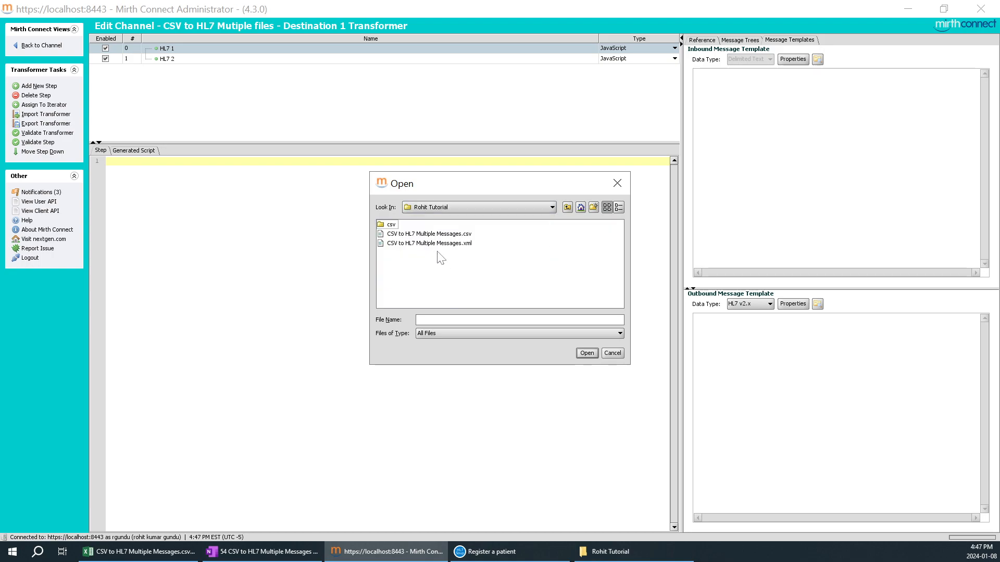
left_click(467, 236)
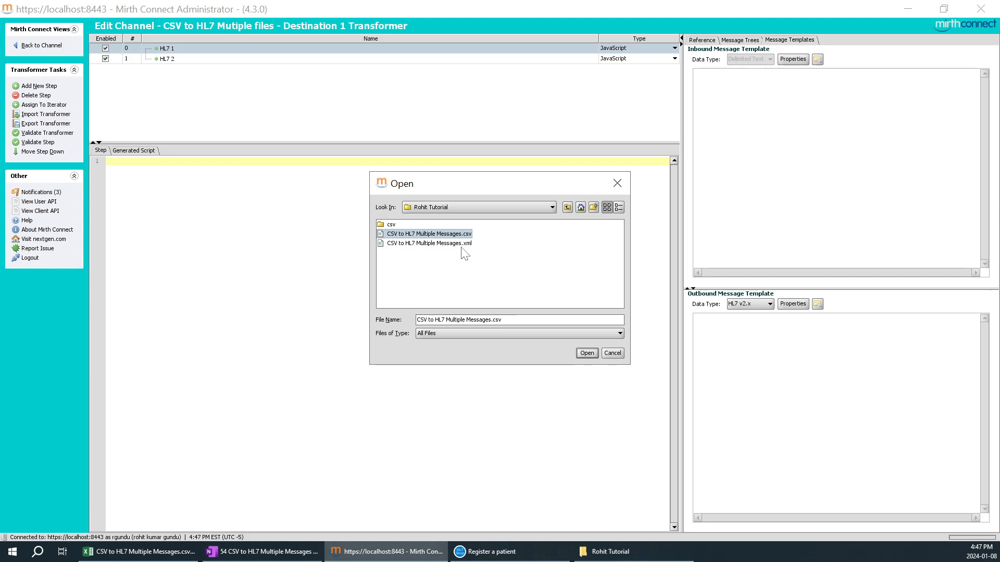
- Switch to File Explorer and delete "CSV to HL7 Multiple Messages.xml" from the tutorial folder
left_click(609, 552)
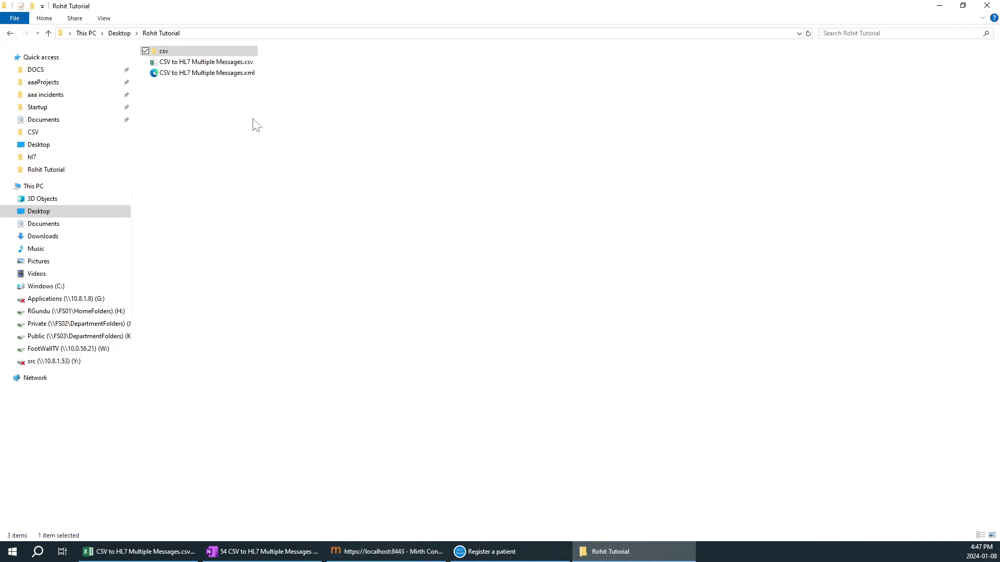
left_click(239, 74)
key("Delete")
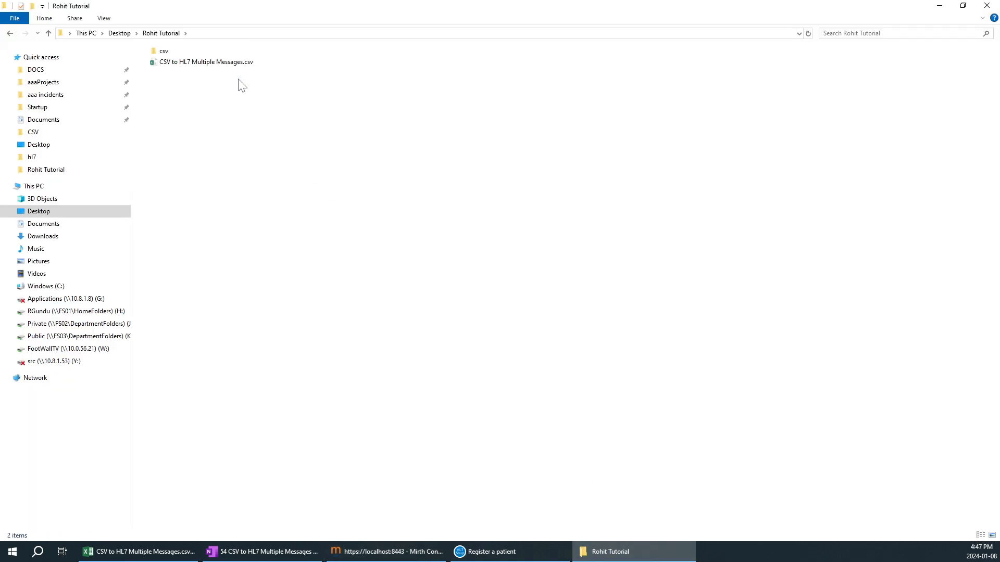
- Switch back to Mirth Connect and load "CSV to HL7 Multiple Messages.csv" as the inbound message template
key("alt+Tab")
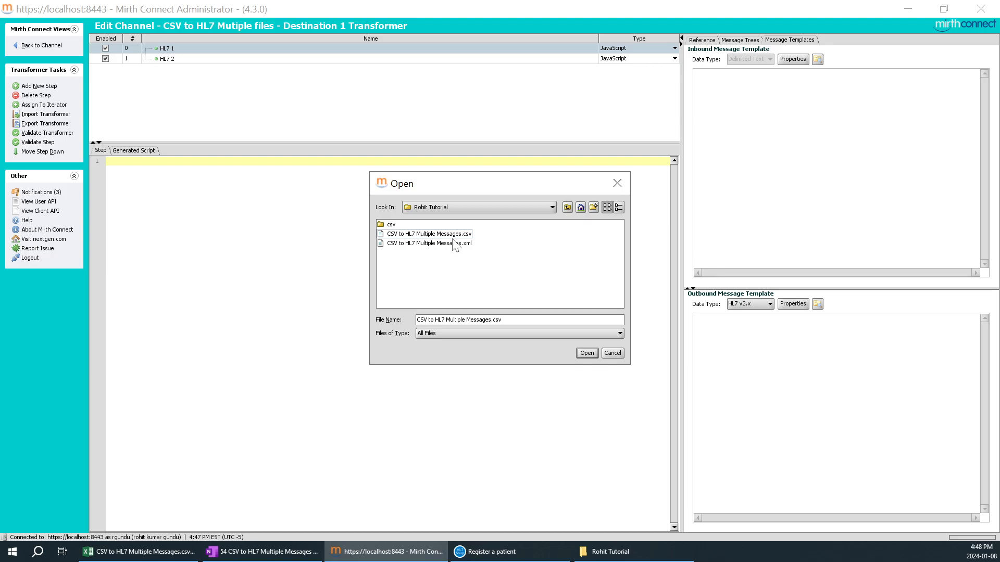
left_click(587, 353)
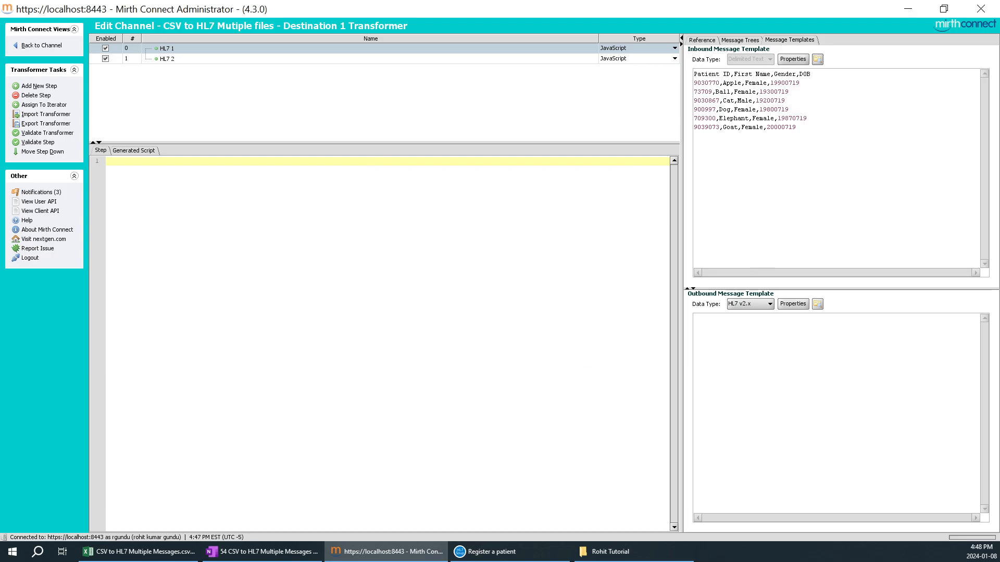
left_click_drag(797, 130, 706, 74)
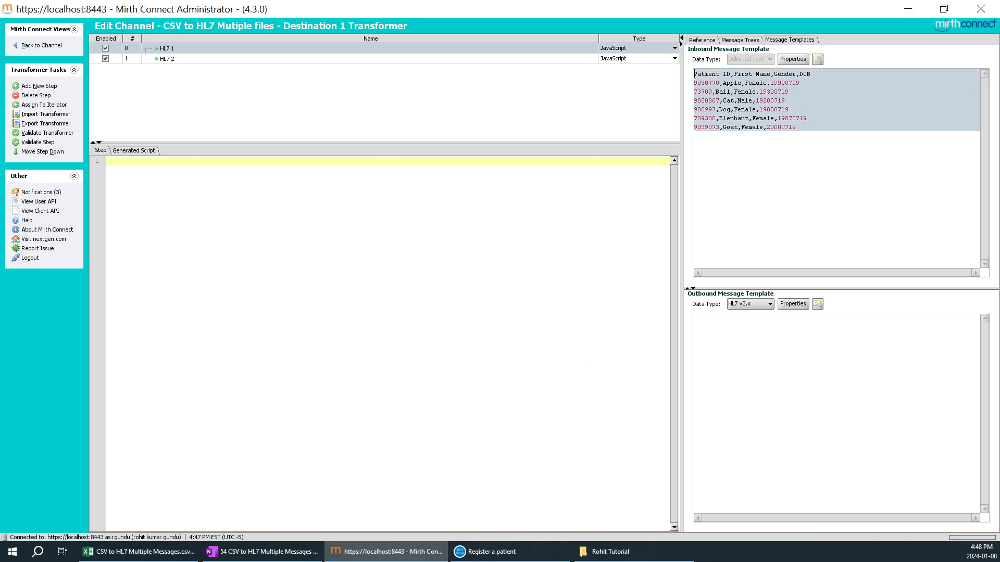
- Switch to the CSV in Excel and fill the header cells Patient ID through DOB (A1:D1) with yellow
left_click(139, 551)
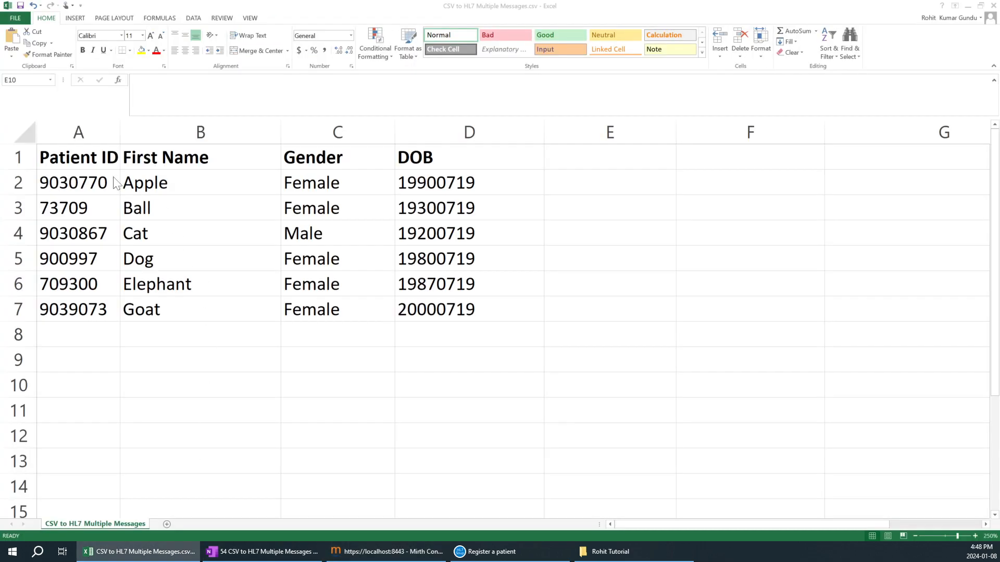
left_click_drag(50, 155, 424, 156)
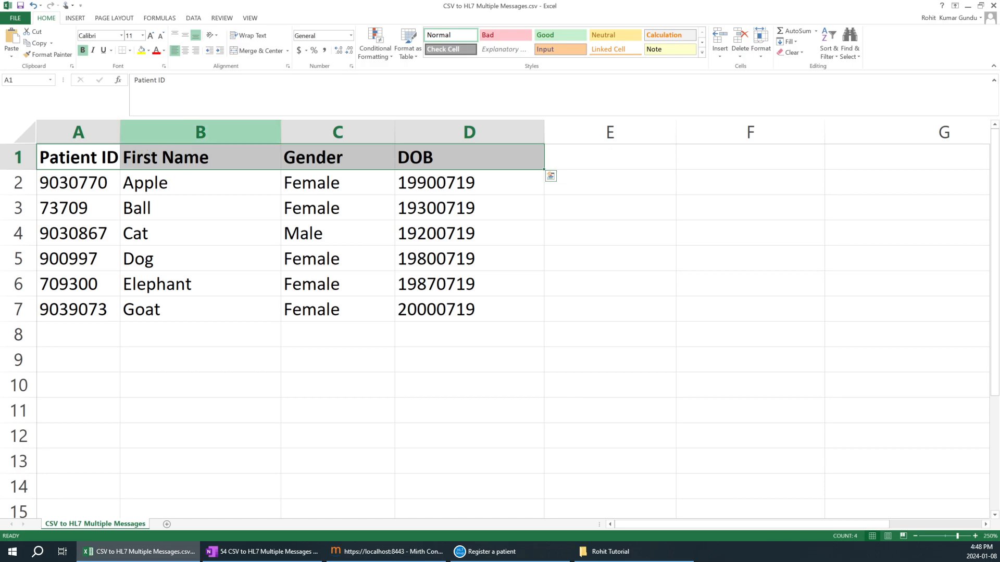
left_click(141, 50)
left_click(400, 214)
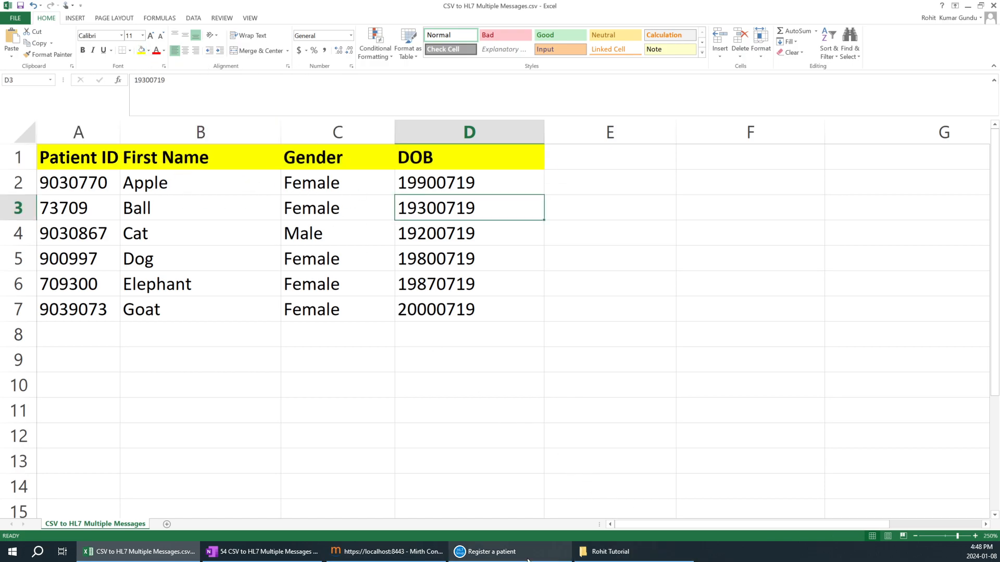
left_click(388, 551)
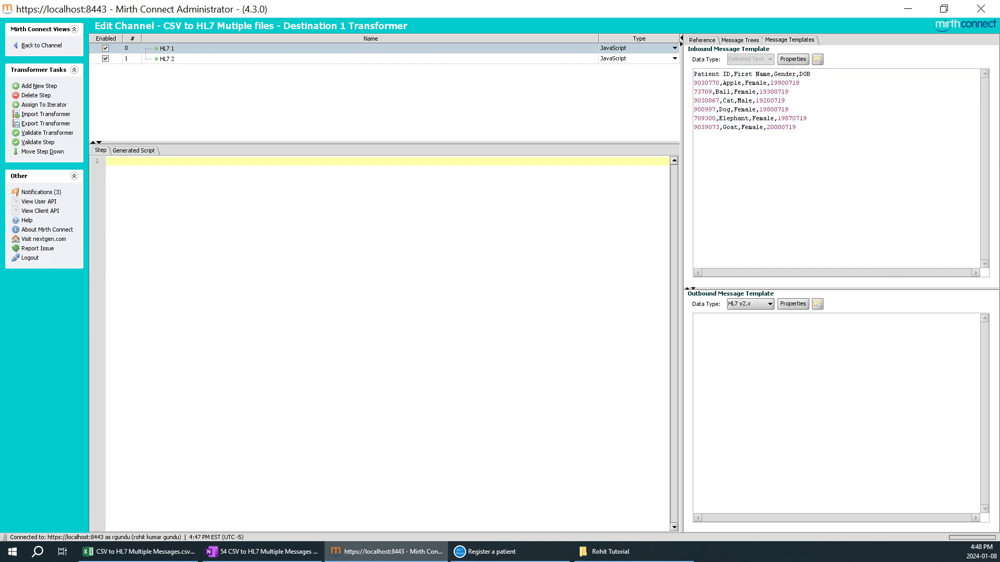
left_click_drag(811, 74, 693, 74)
key("ctrl+a")
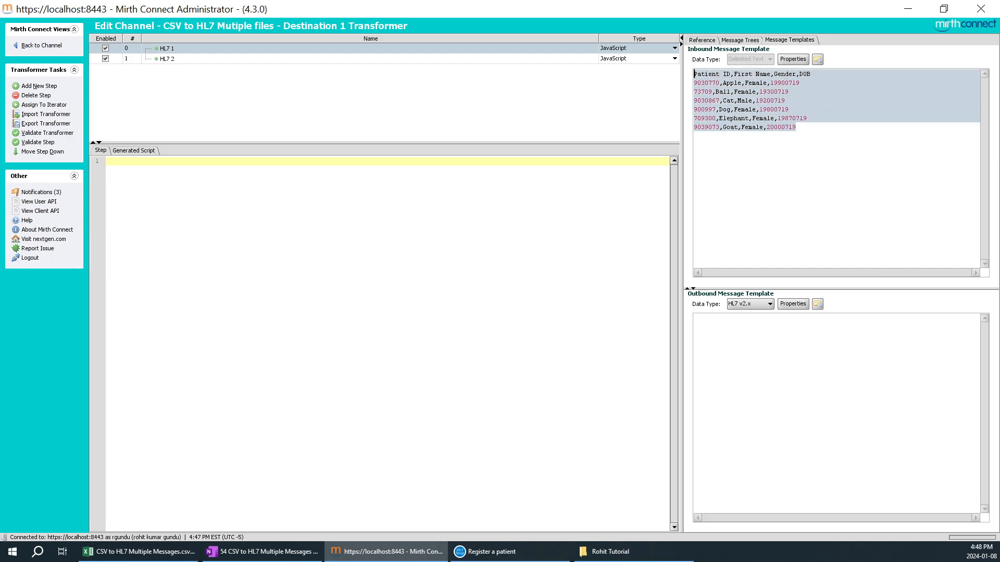
left_click(818, 310)
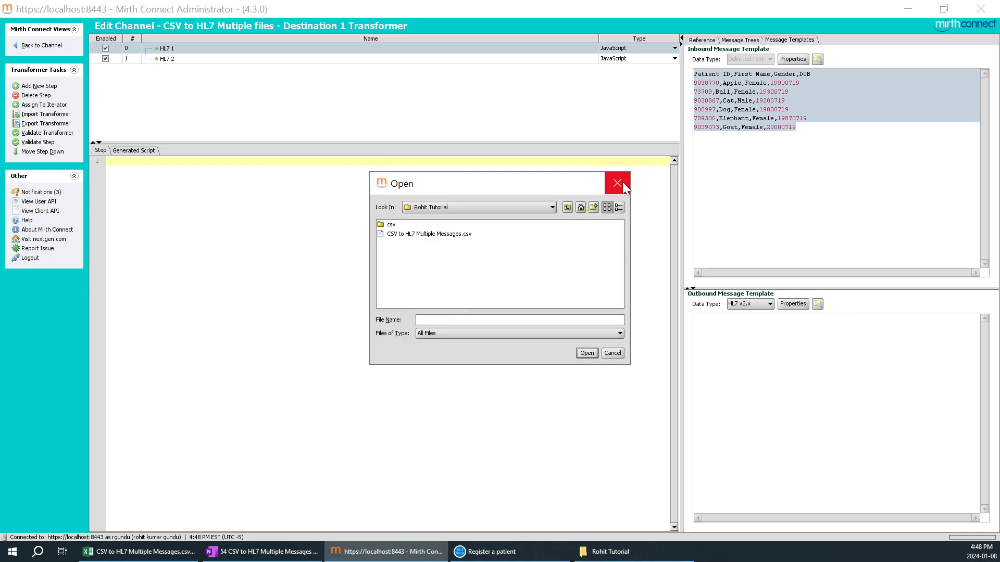
left_click(625, 188)
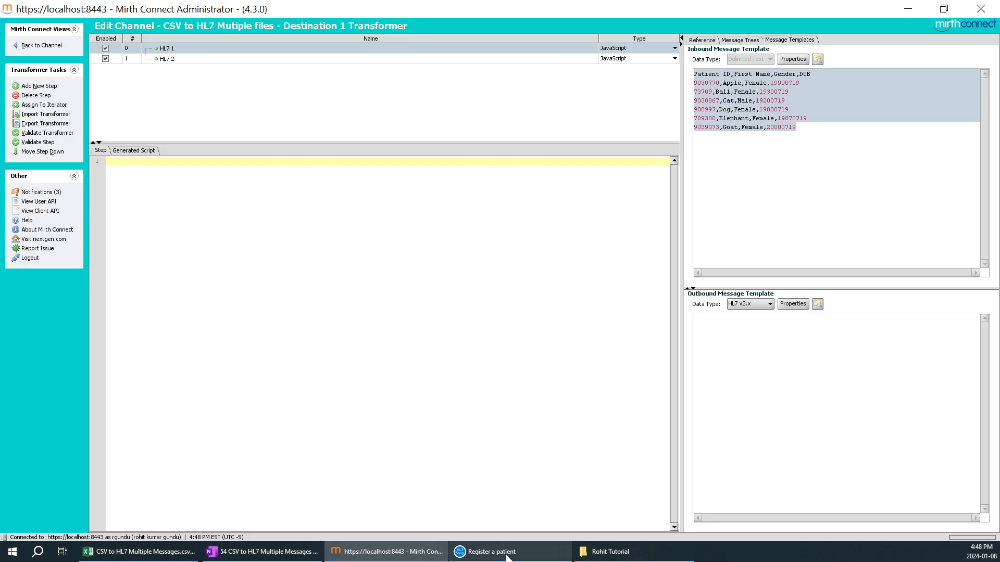
- Switch to HL7 Soup and delete the whole PV1 segment from the ADT^A04 "Register a patient" message
left_click(487, 552)
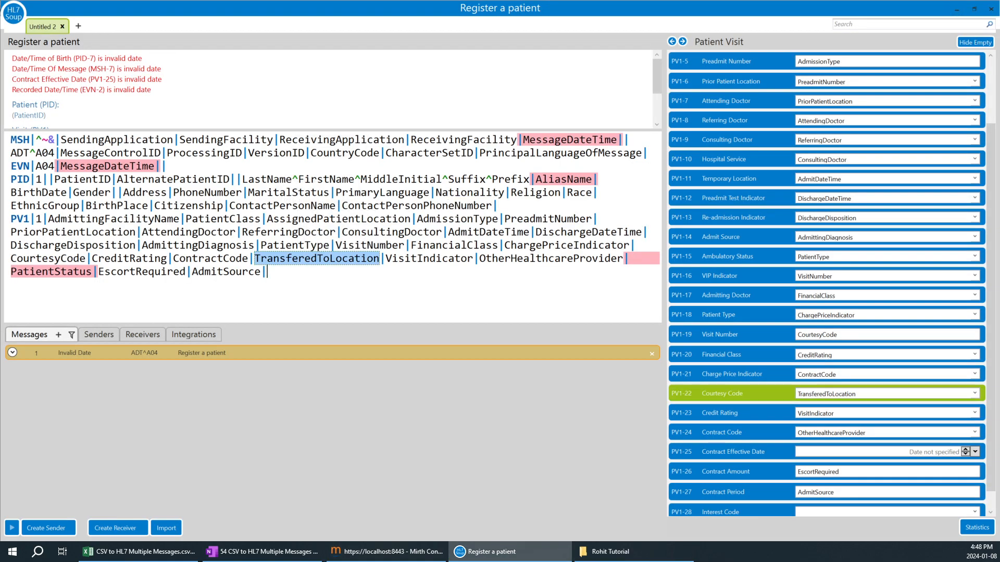
left_click_drag(284, 272, 6, 139)
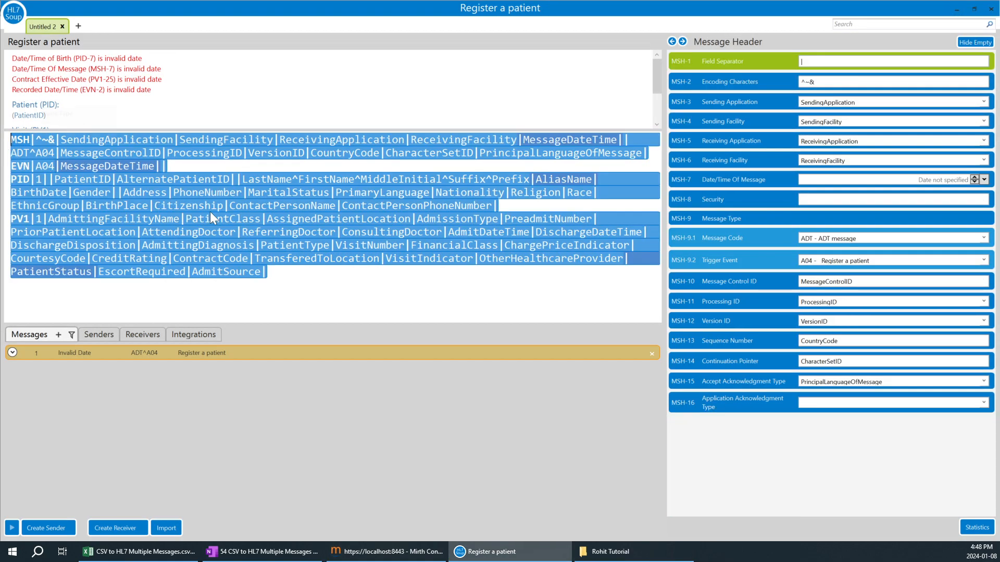
key("ctrl+c")
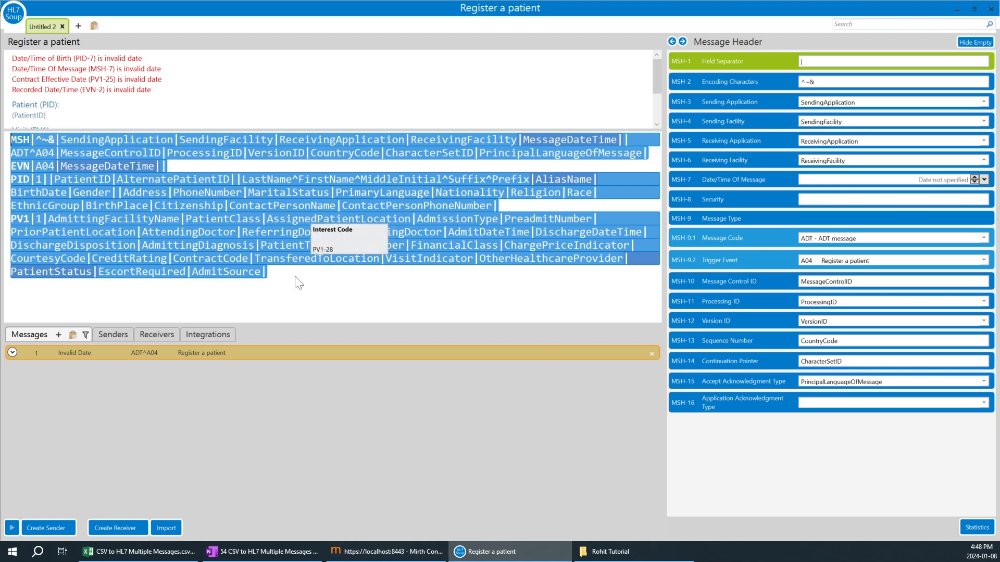
left_click(284, 278)
left_click_drag(273, 277, 30, 219)
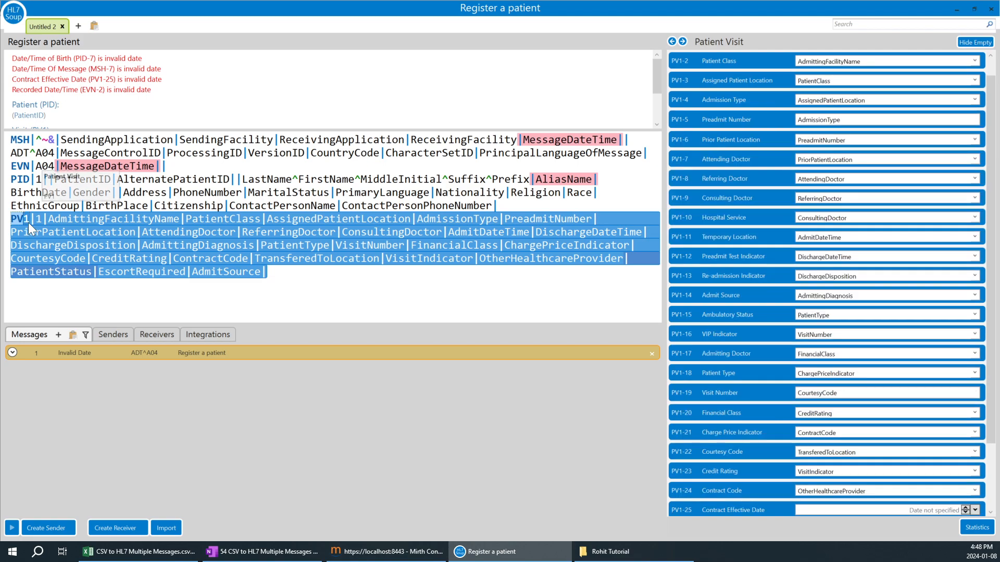
key("BackSpace")
key("BackSpace")
key("BackSpace")
key("BackSpace")
key("BackSpace")
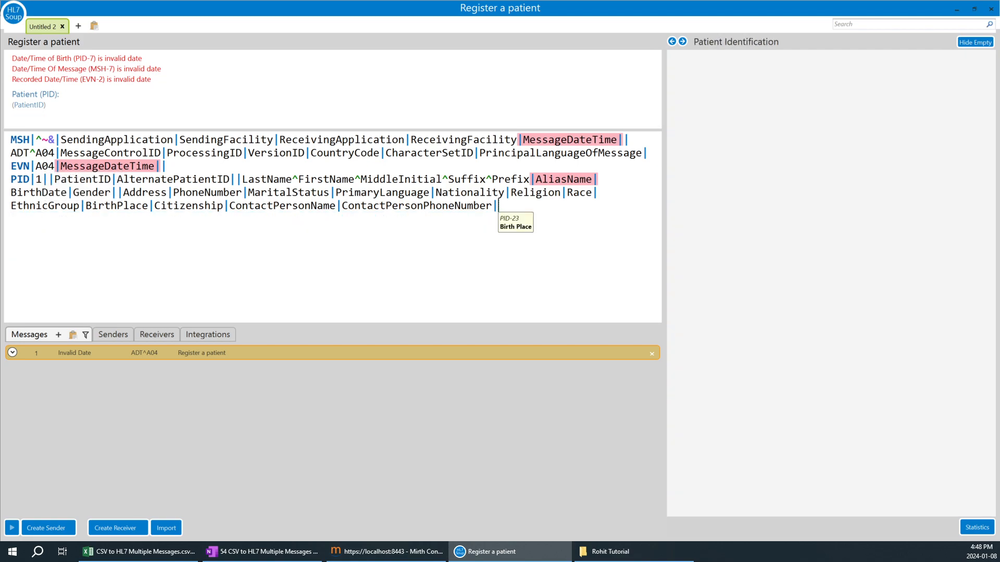
- Copy the trimmed MSH, EVN and PID message from HL7 Soup and paste it as the outbound message template in Mirth Connect
left_click(432, 206)
left_click(499, 206)
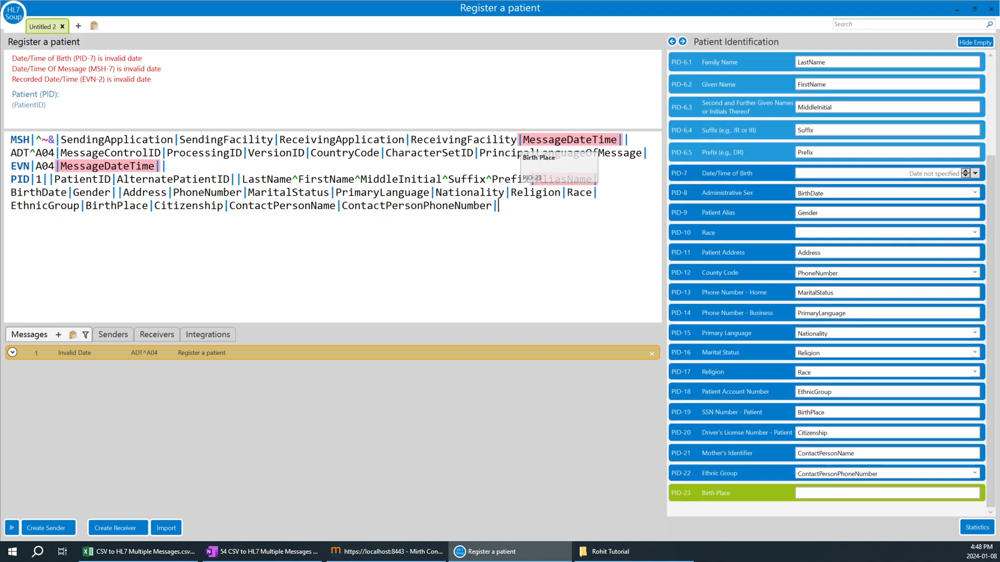
left_click_drag(499, 206, 494, 206)
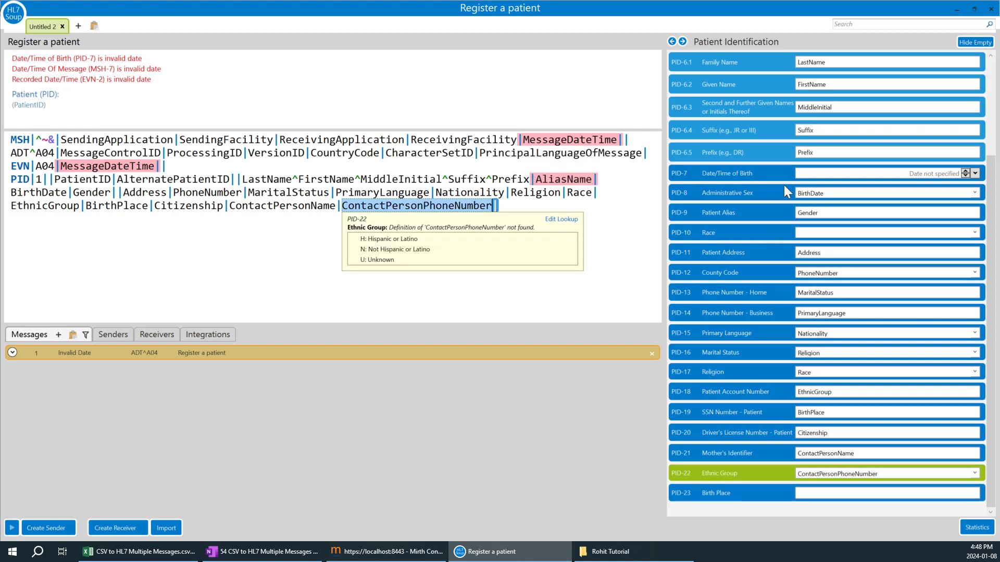
left_click(236, 206)
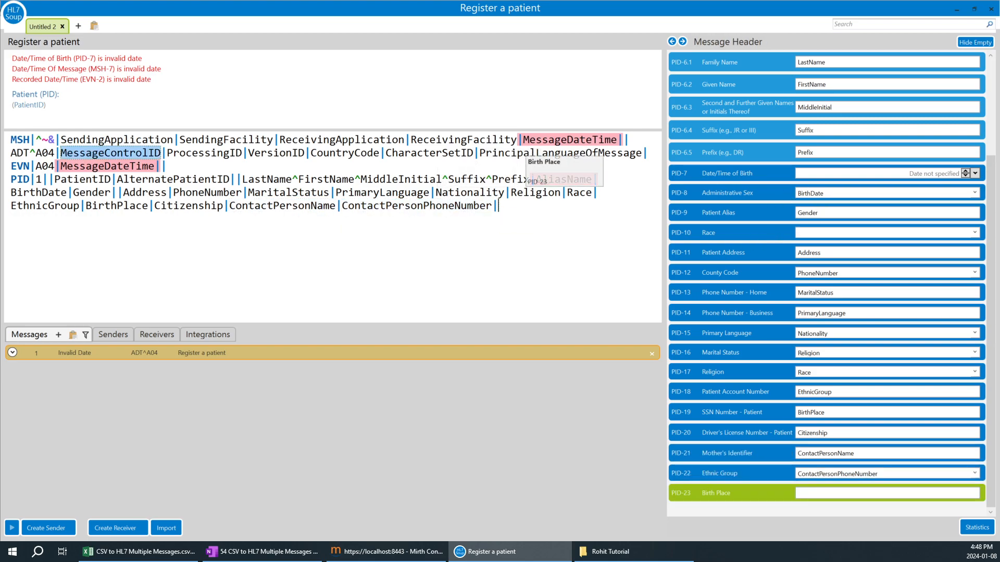
key("ctrl+a")
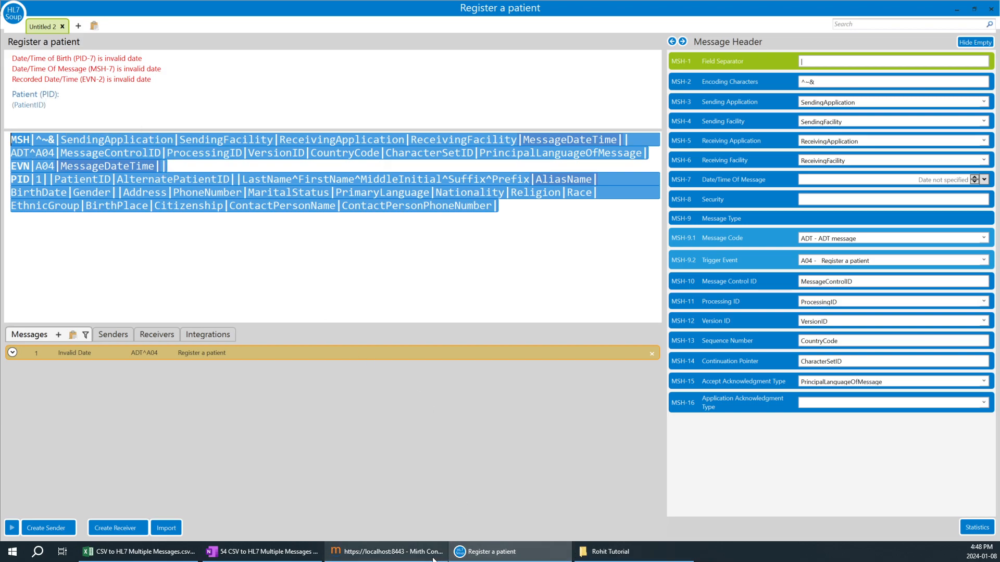
mouse_move(421, 558)
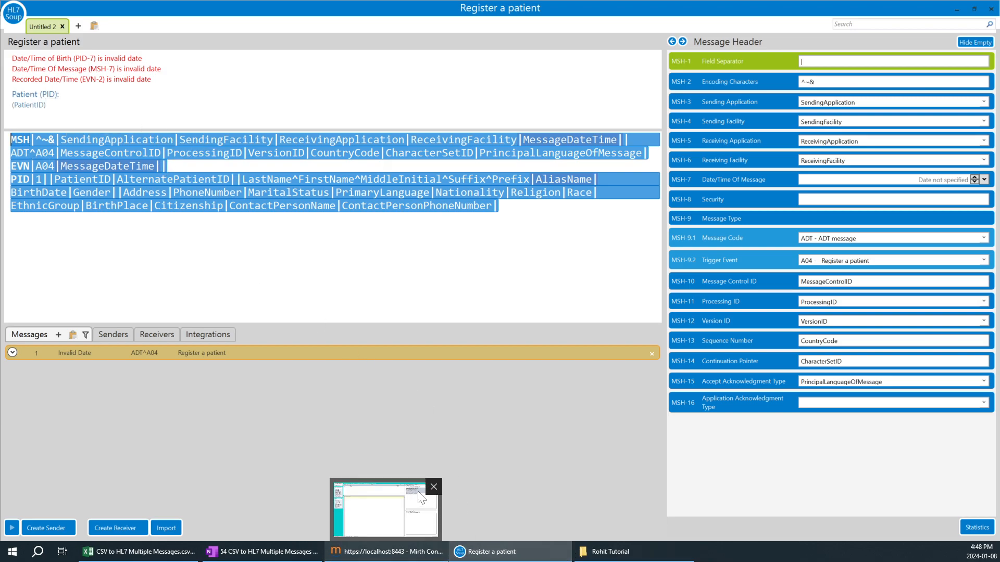
left_click(405, 500)
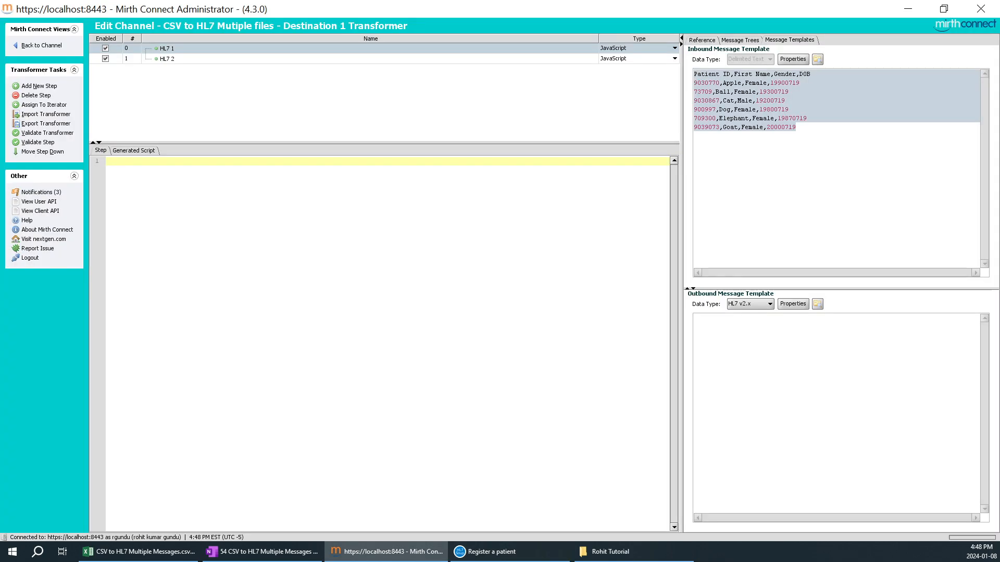
key("ctrl+v")
left_click_drag(923, 515, 734, 518)
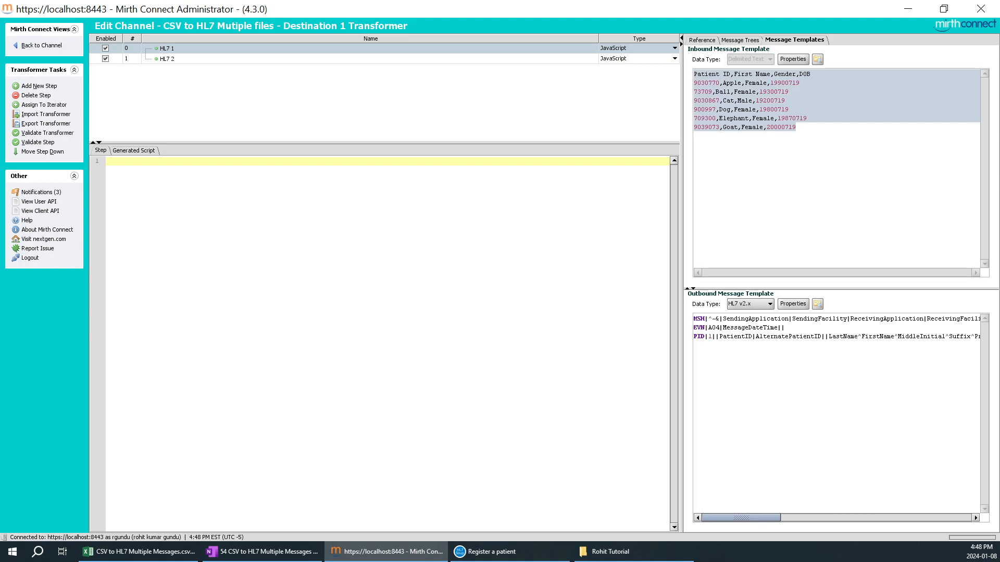
- Examine the inbound and outbound message template trees, expanding and collapsing the outbound MSH, EVN and PID segments
left_click(739, 40)
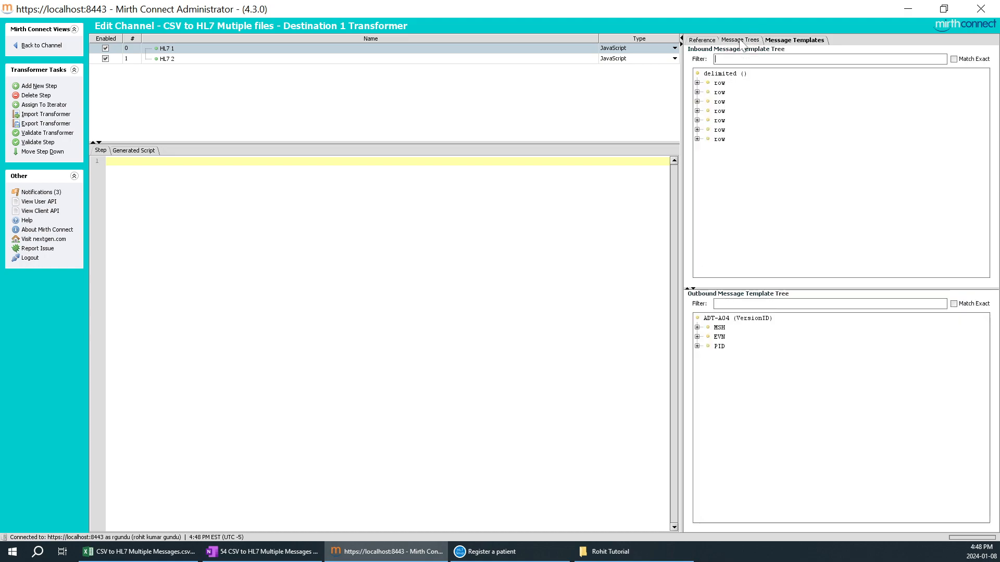
left_click(697, 328)
left_click(697, 327)
left_click(696, 337)
left_click(696, 337)
left_click(697, 393)
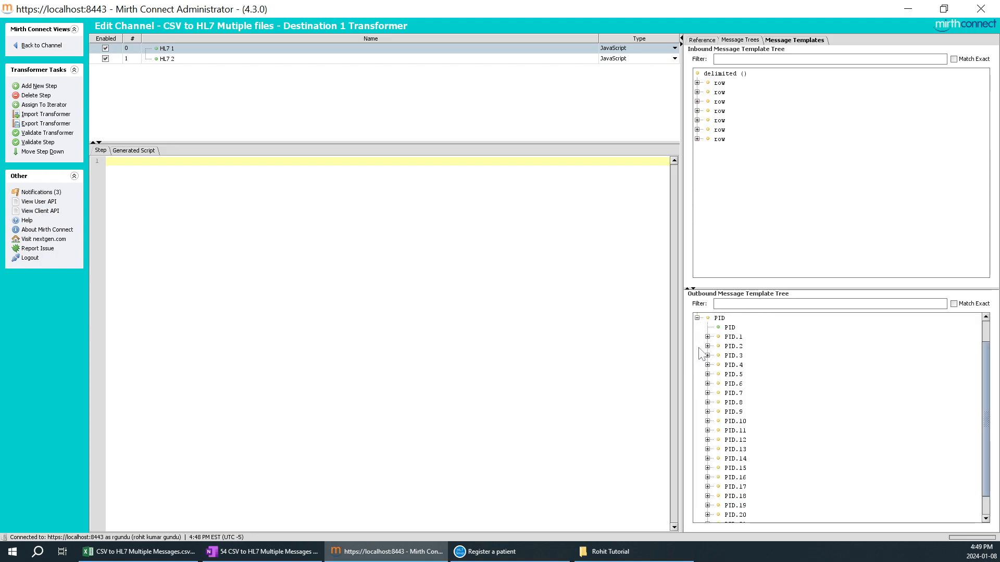
left_click(696, 318)
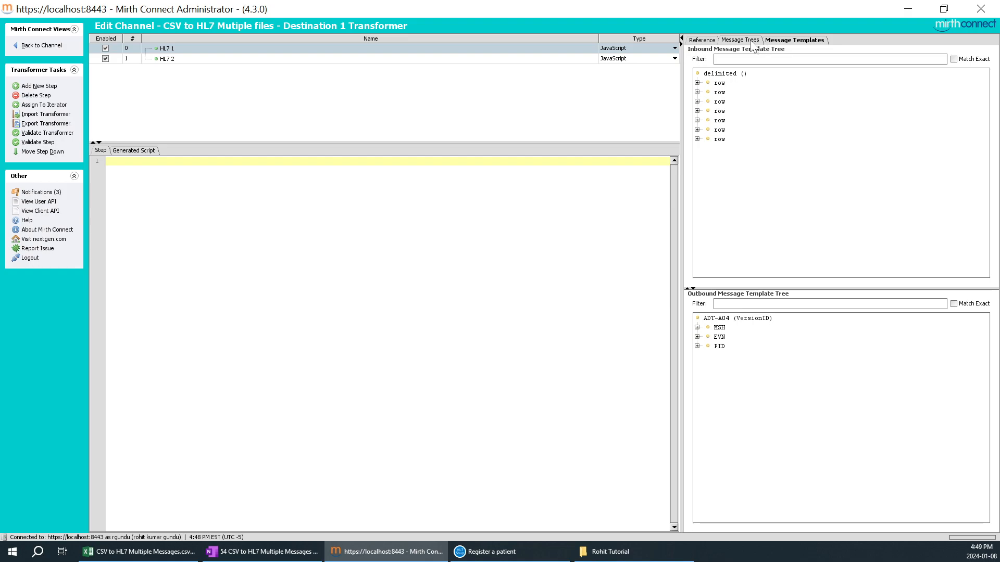
- Add three blank lines to the script of the HL7 1 transformer step
left_click(720, 139)
key("Return")
key("Return")
key("Return")
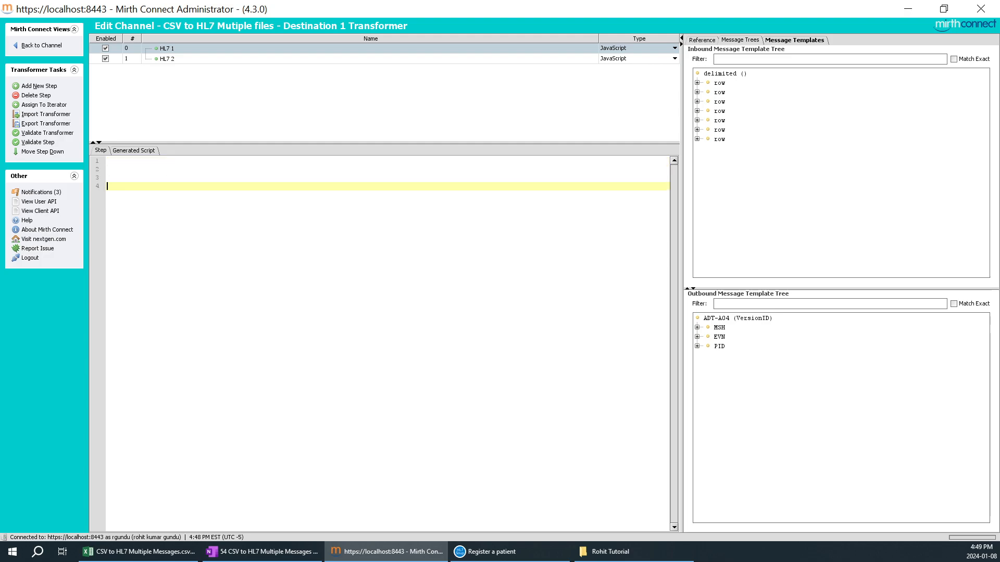
- Check the CSV columns in Excel and the PID fields in HL7 Soup, and add tmp['PID']['PID.3']['PID.3.1'] = to the HL7 1 script in Mirth Connect
left_click(115, 552)
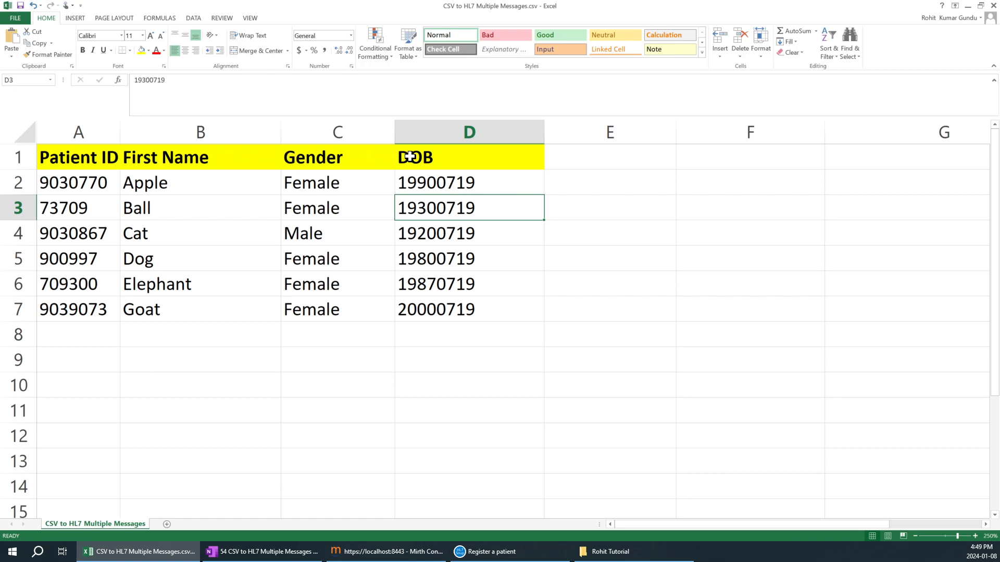
left_click(489, 555)
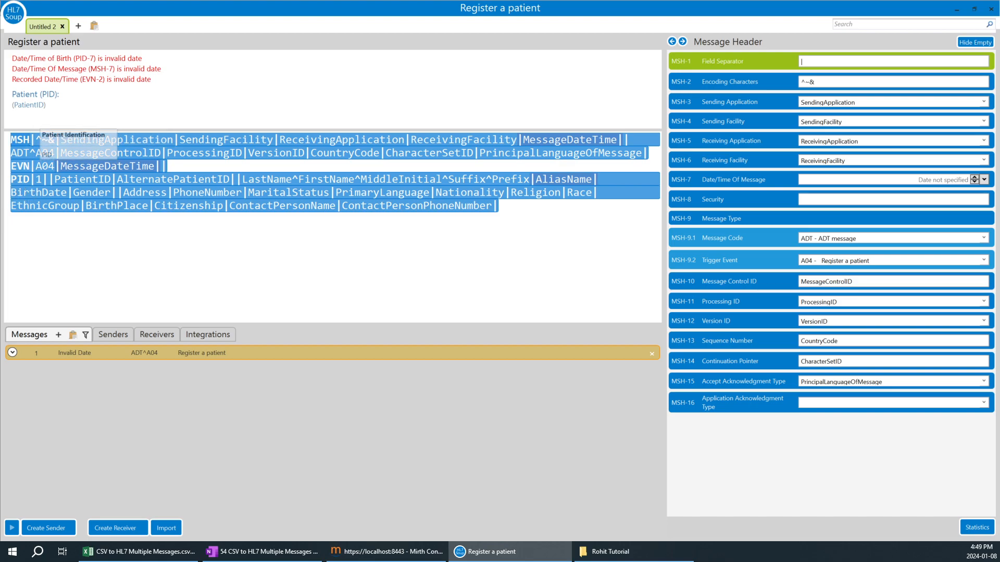
left_click(27, 185)
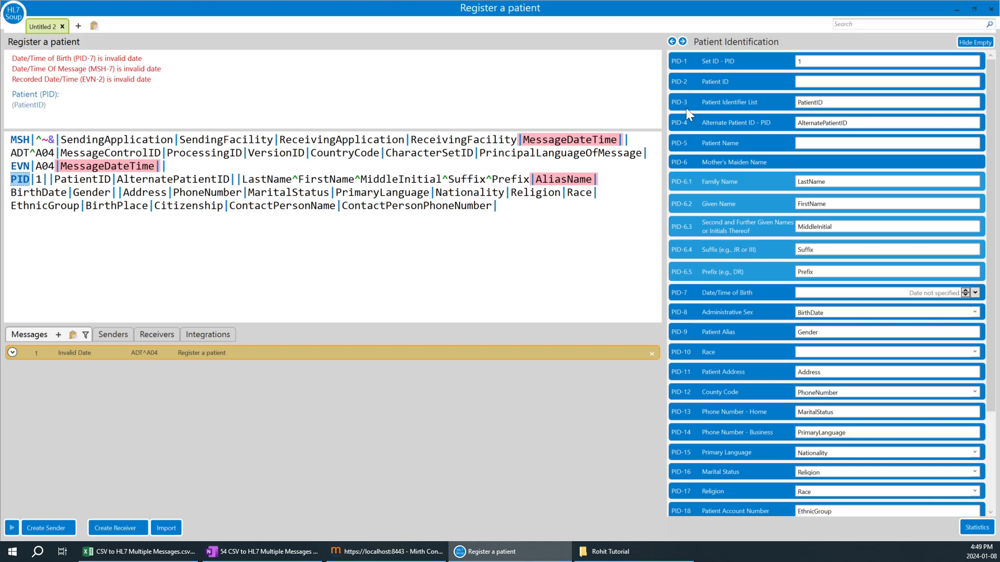
left_click(386, 552)
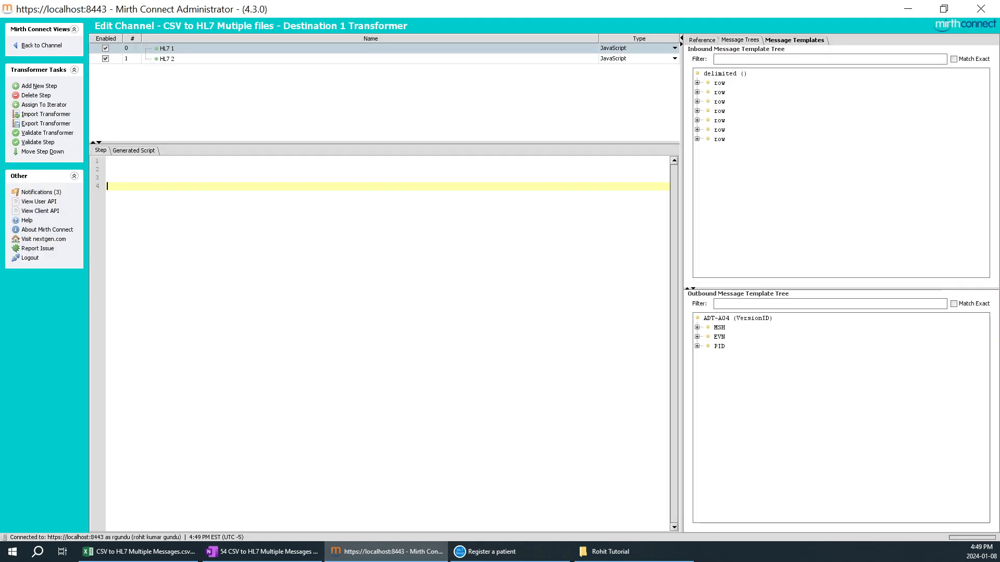
left_click(697, 346)
left_click(734, 356)
left_click(707, 356)
left_click(717, 374)
left_click_drag(760, 383, 124, 170)
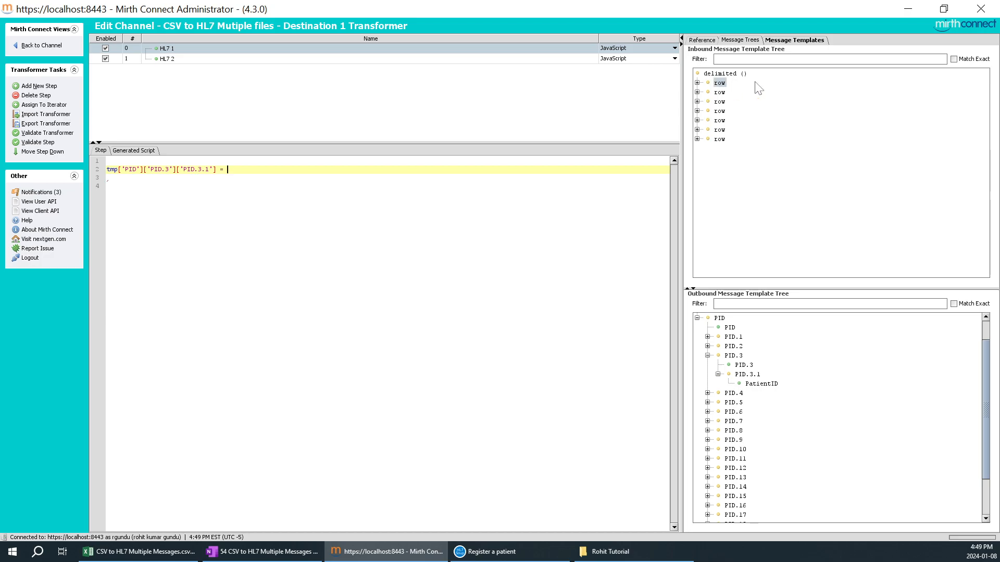
- Examine the header row and the first record's Patient ID in the inbound message template
left_click(794, 40)
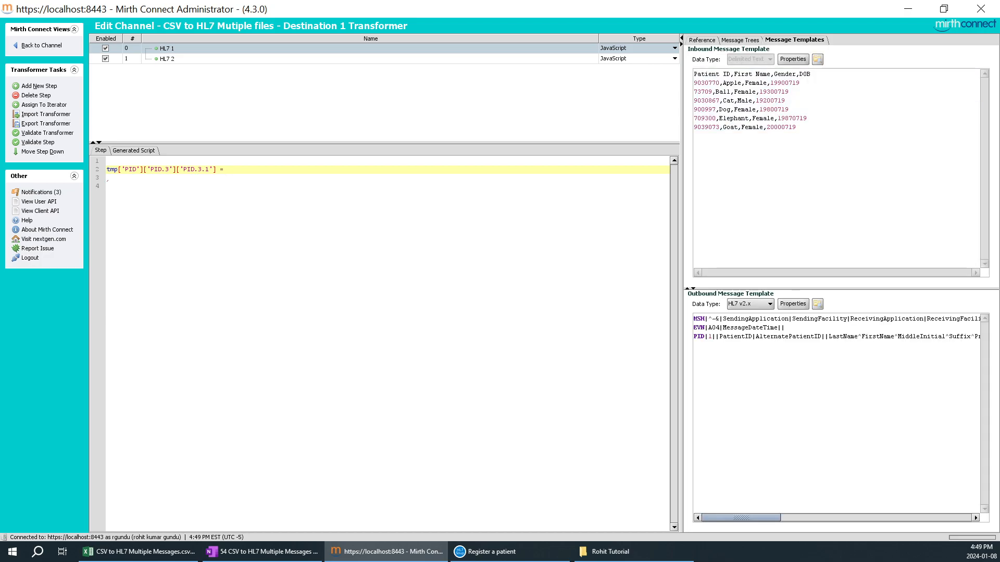
left_click_drag(694, 74, 828, 76)
left_click(705, 83)
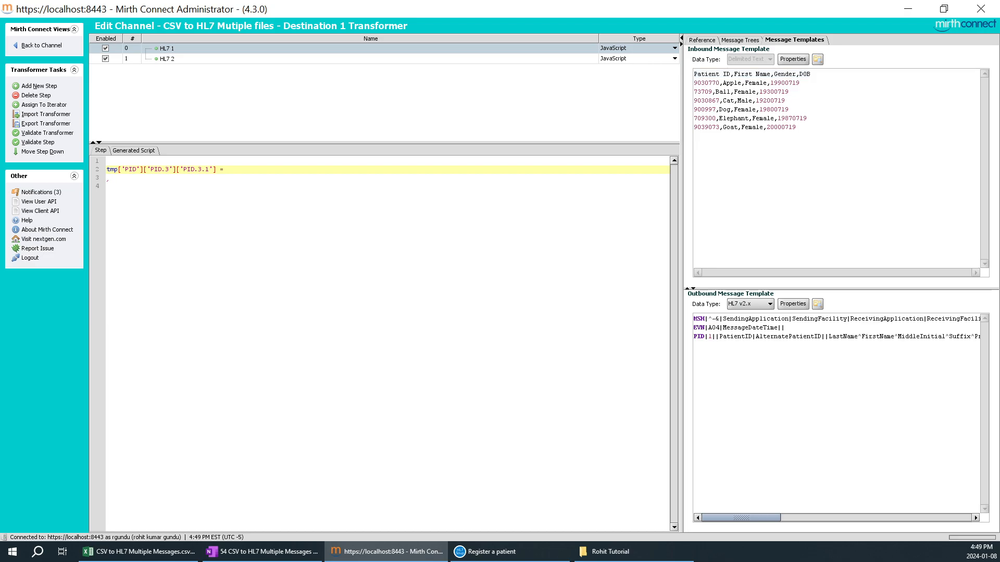
mouse_move(701, 83)
left_mouse_down()
mouse_move(720, 82)
mouse_move(705, 91)
mouse_move(700, 83)
mouse_move(720, 82)
left_mouse_up()
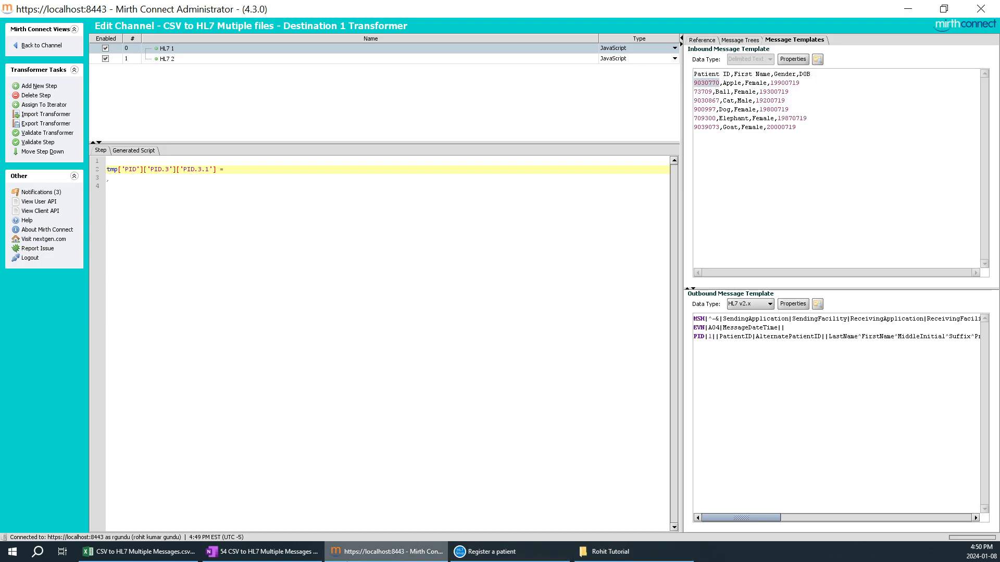
left_click(218, 548)
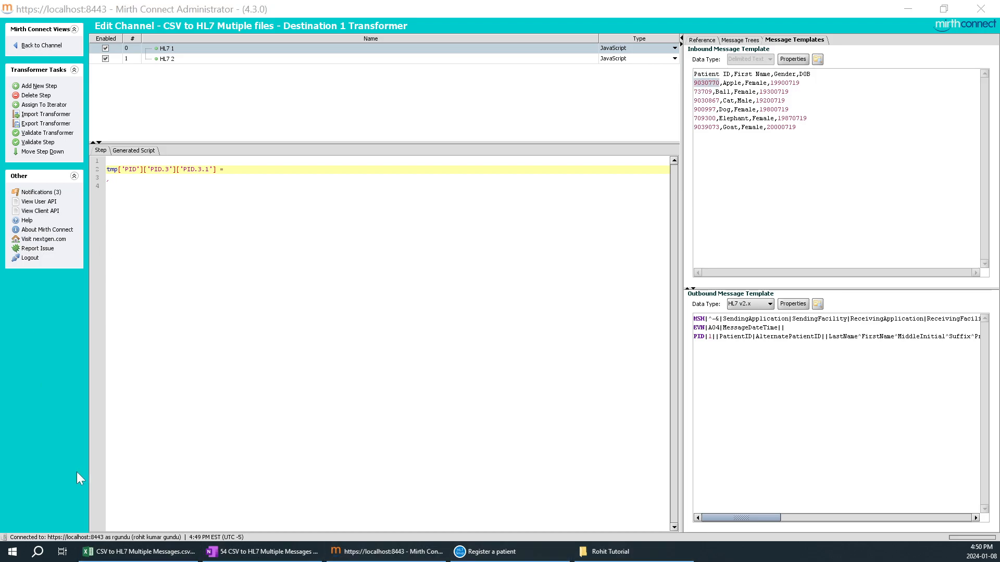
- Check the first record's Patient ID in Excel and complete the PID.3.1 line in Mirth Connect with msg['row'][1]['column1'].toString(); plus blank lines below
left_click(123, 553)
left_click(74, 183)
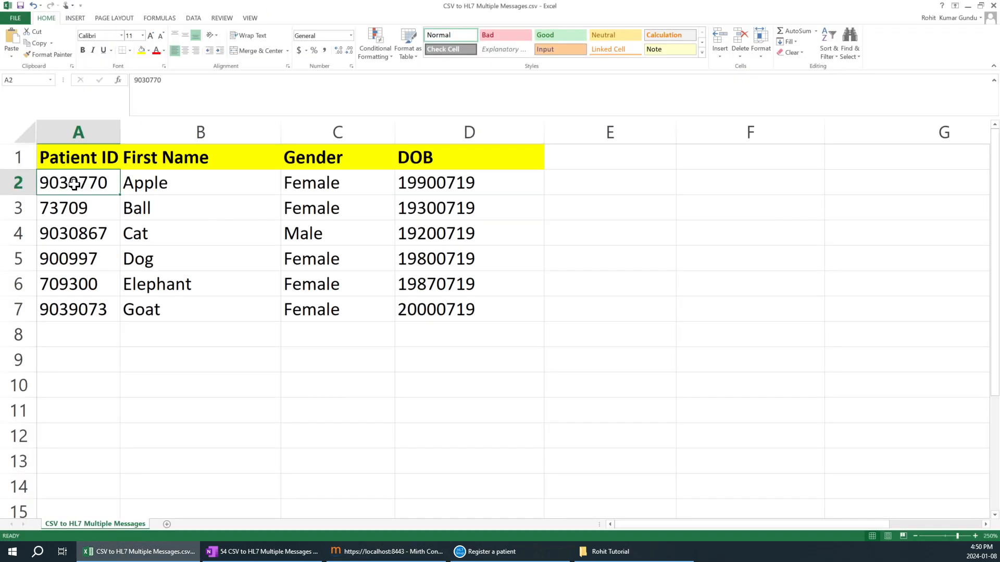
left_click(967, 6)
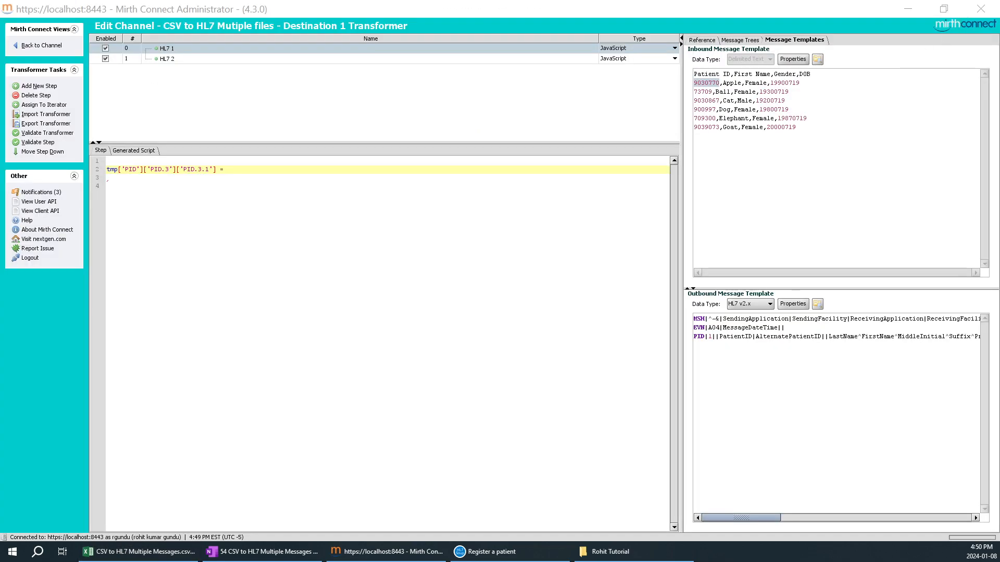
left_click(744, 54)
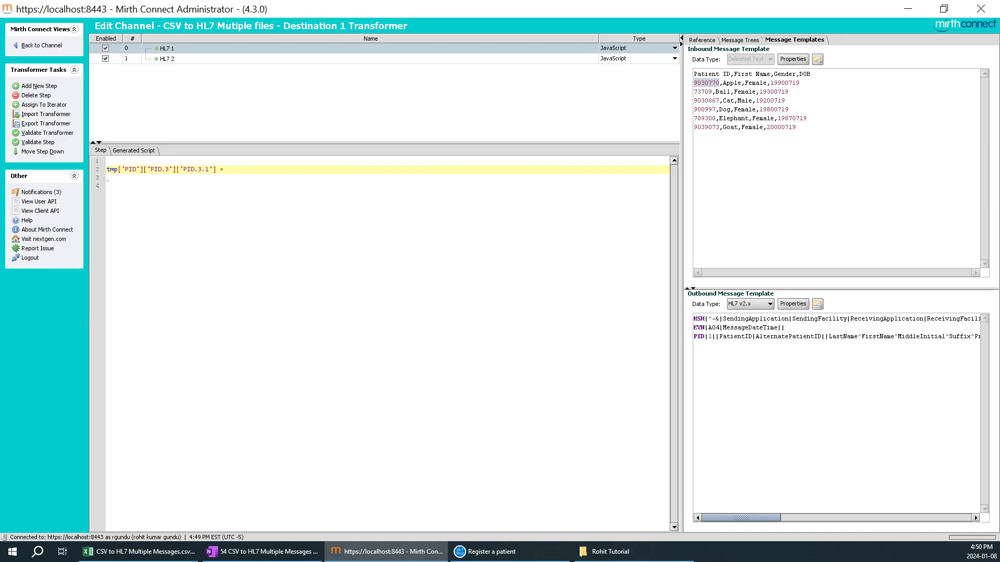
left_click(739, 40)
left_click(723, 74)
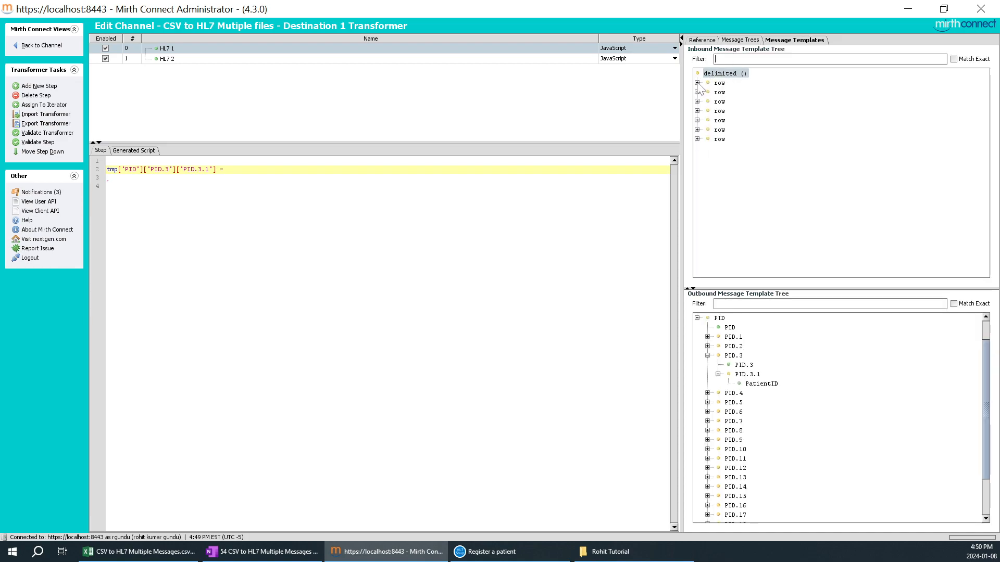
left_click(718, 84)
left_click(697, 92)
left_click(716, 93)
left_click(707, 111)
left_click(738, 120)
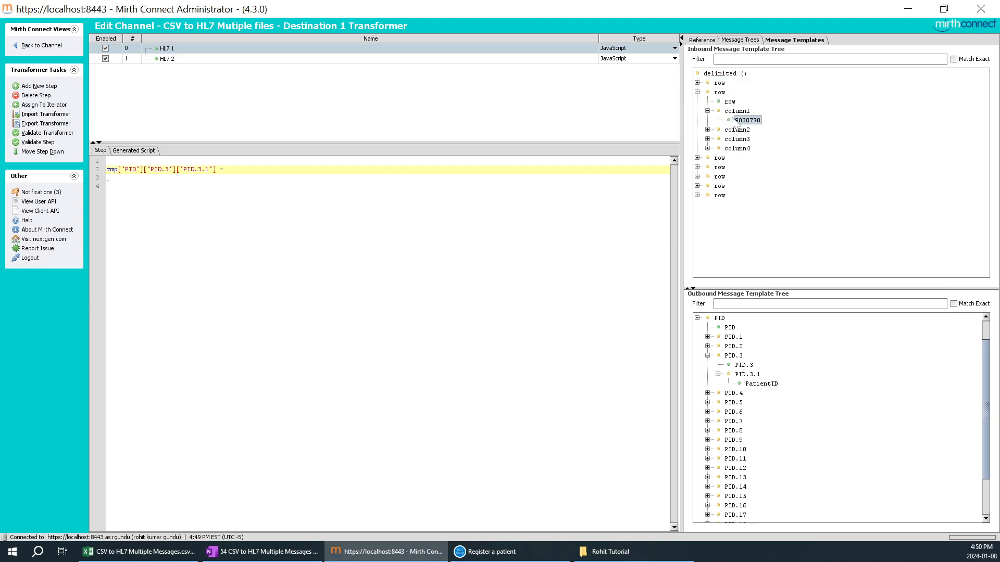
left_click_drag(751, 125, 552, 179)
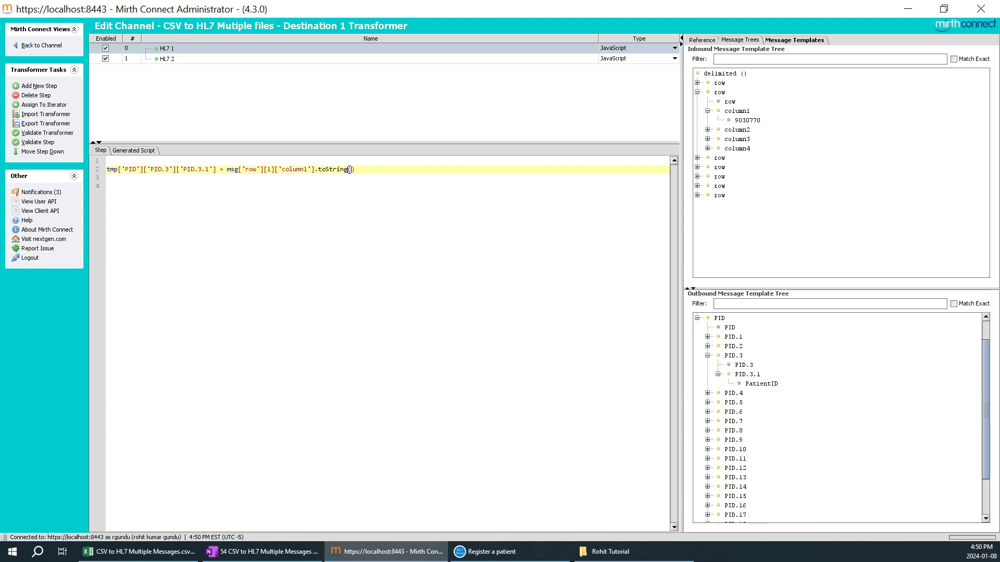
key("Return")
key("Return")
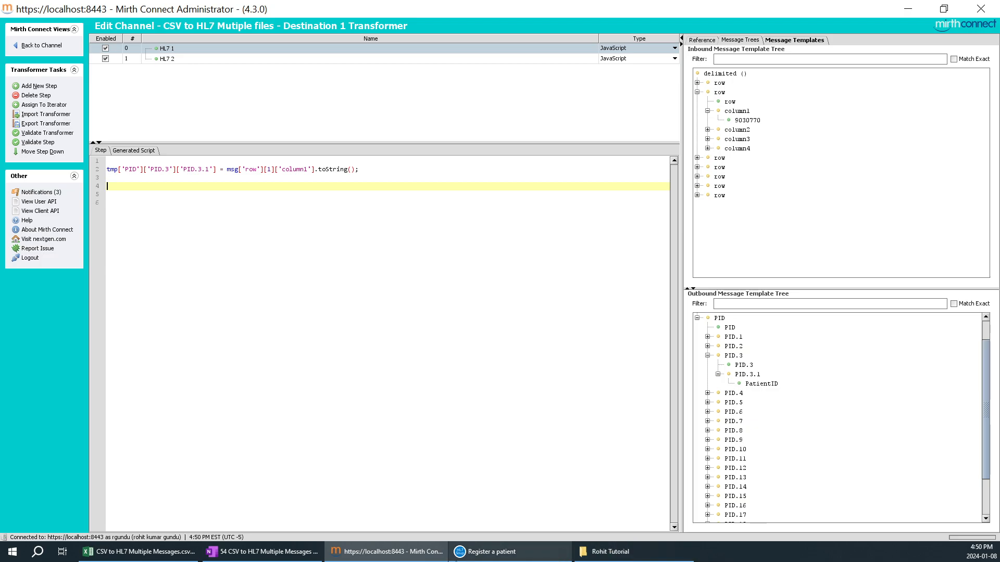
- Check the name fields in Excel and HL7 Soup, and add tmp['PID']['PID.5']['PID.5.1'] = to the HL7 1 script in Mirth Connect
left_click(138, 551)
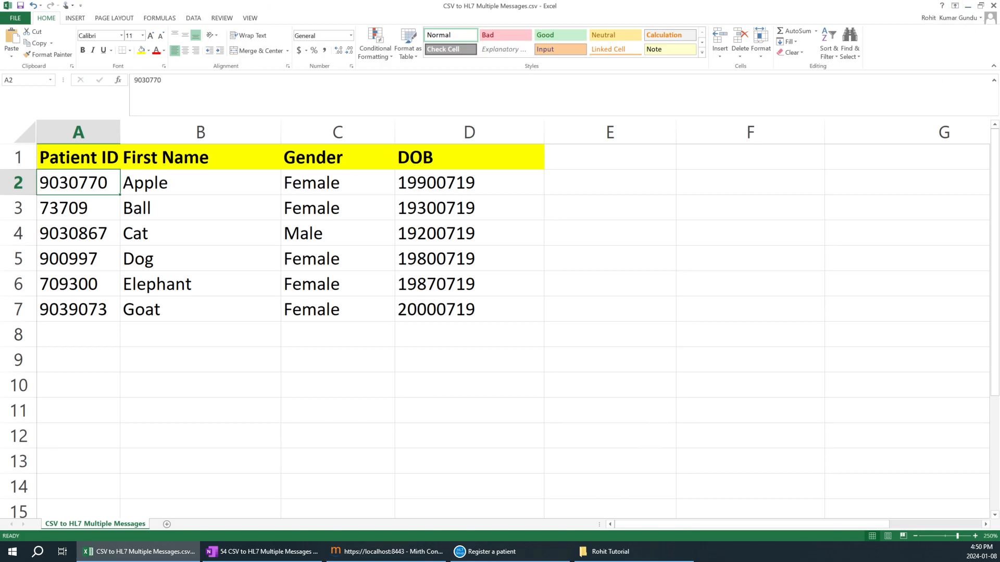
left_click(565, 552)
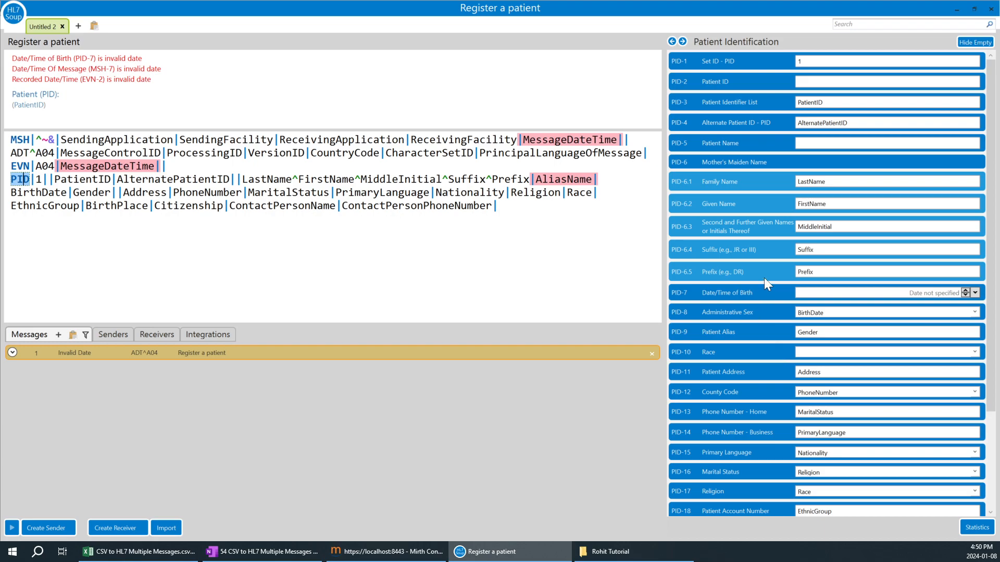
left_click(753, 167)
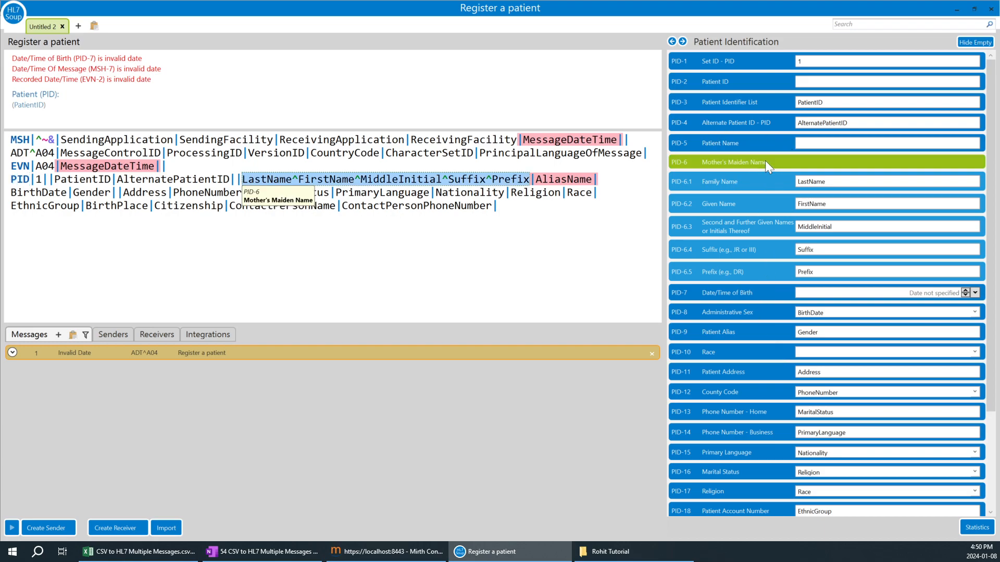
left_click(783, 144)
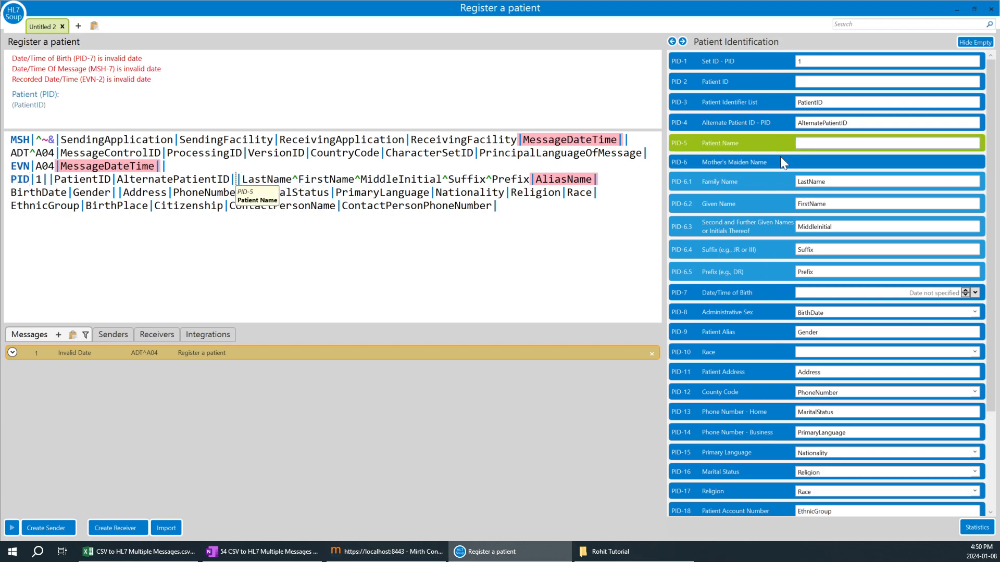
left_click(394, 546)
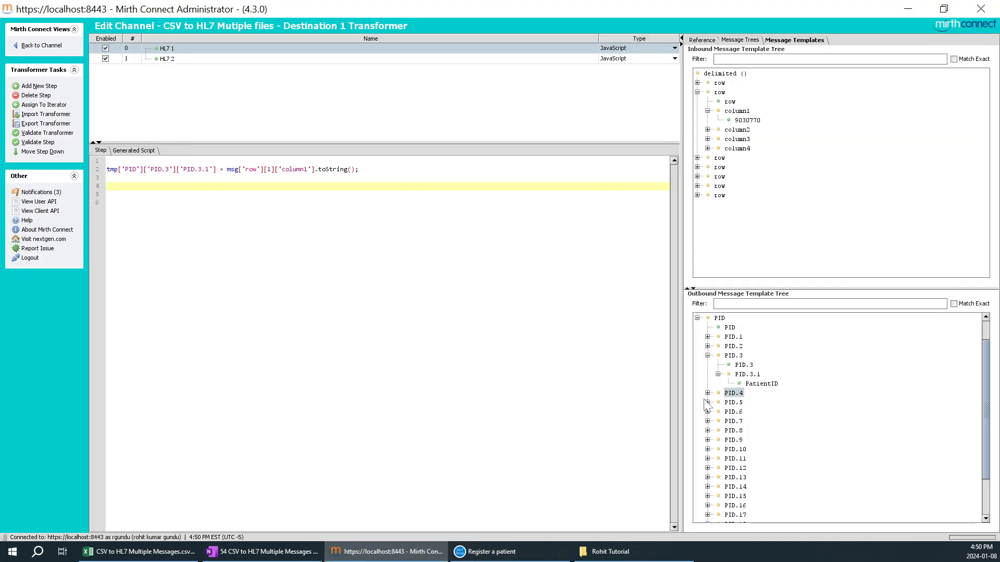
left_click(707, 402)
left_click(717, 422)
left_click_drag(754, 431, 126, 197)
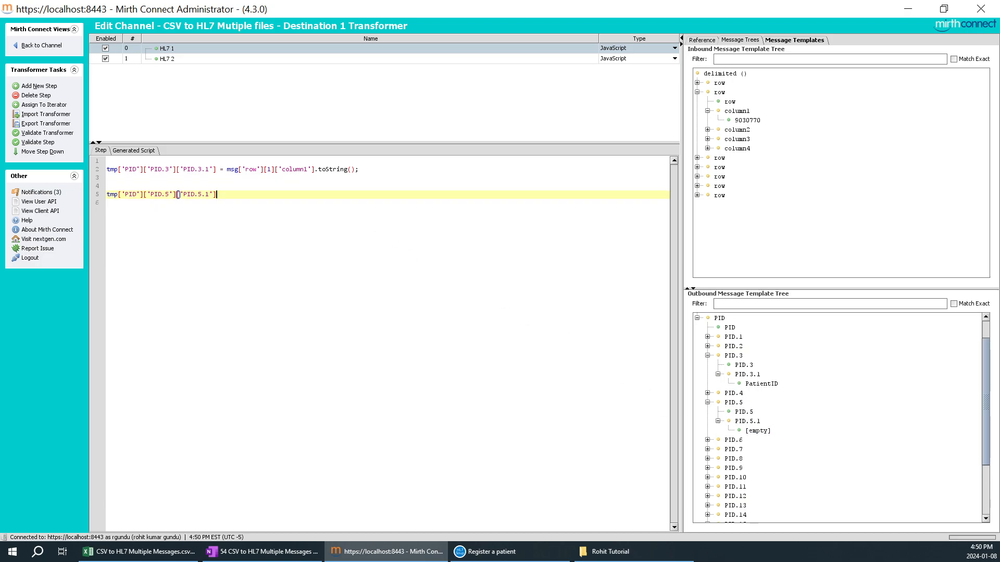
type("=")
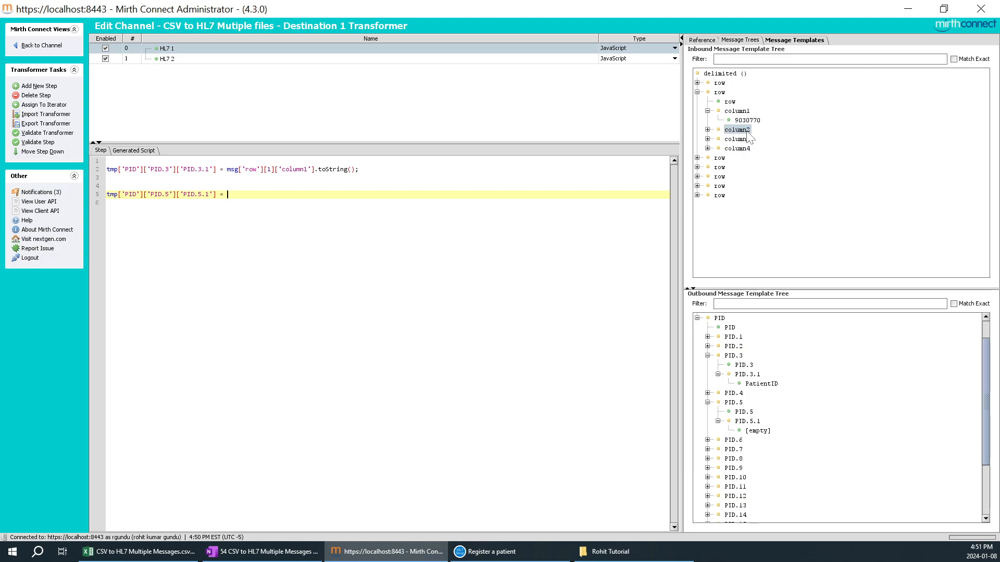
- Assign msg['row'][1]['column2'].toString() to PID.5.1 and check it against the first record's First Name in Excel
left_click(708, 130)
left_click_drag(746, 144, 431, 195)
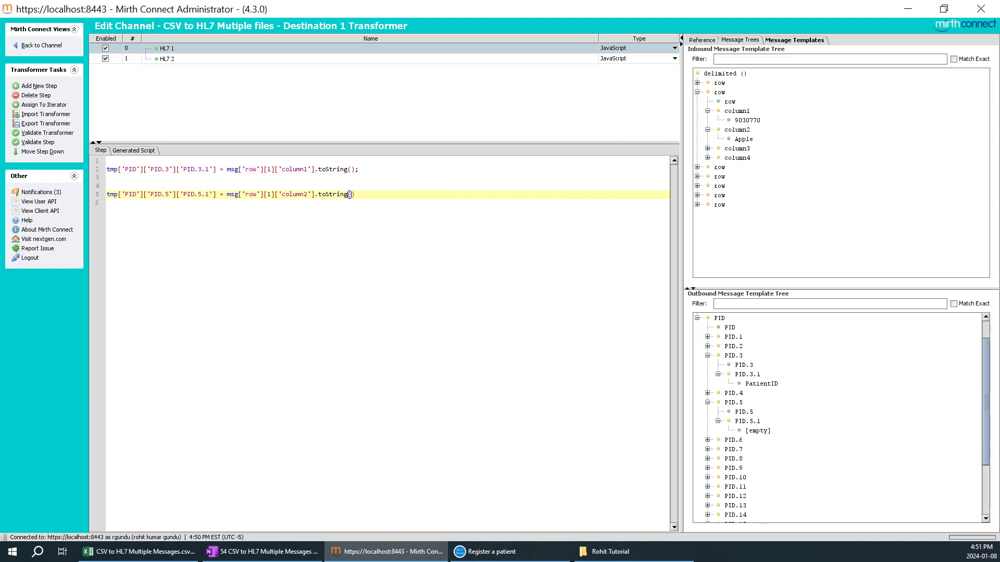
left_click(101, 557)
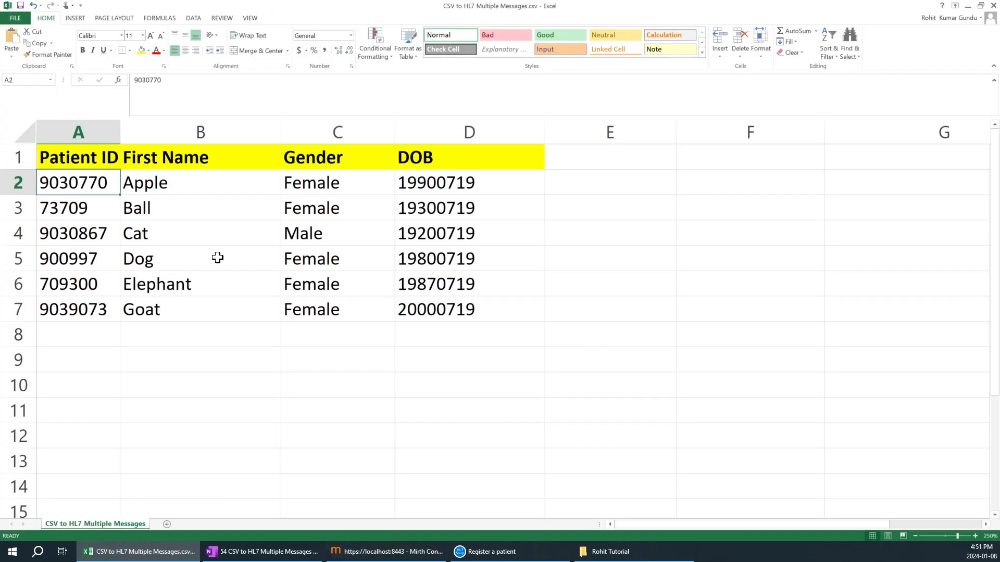
left_click(154, 187)
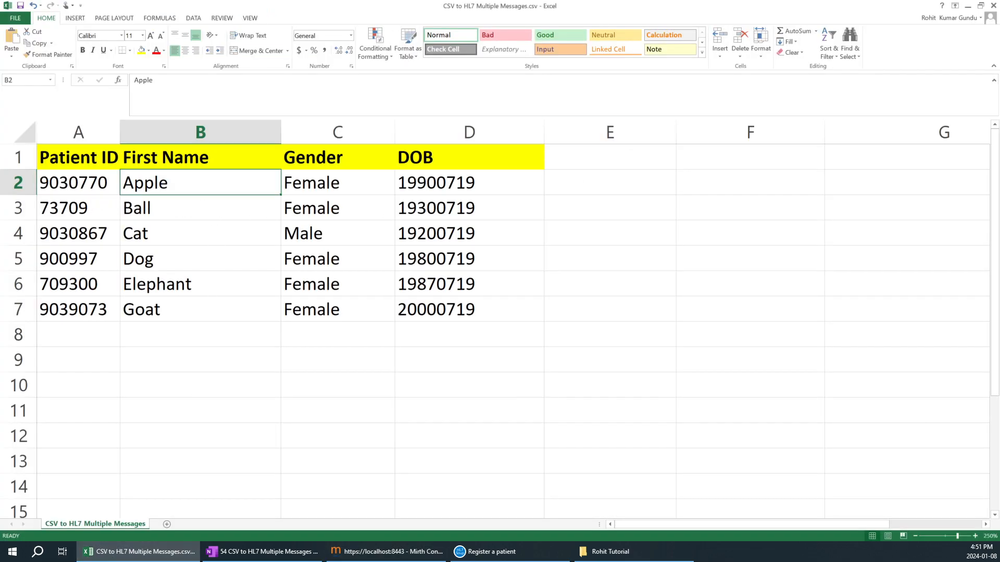
left_click(967, 7)
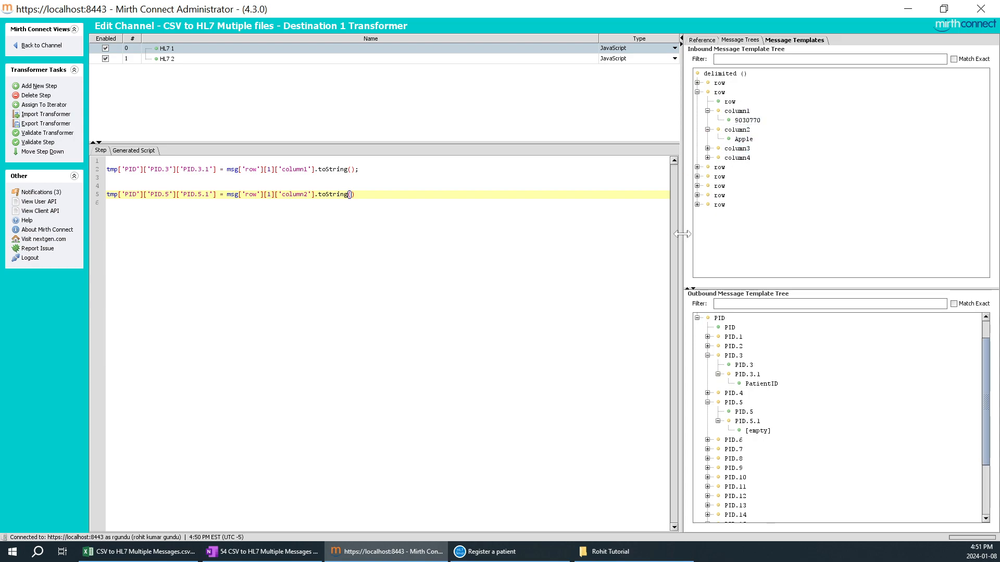
- Check the Gender column in Excel and compare PID-8 Administrative Sex with PID-9 in HL7 Soup
left_click(138, 551)
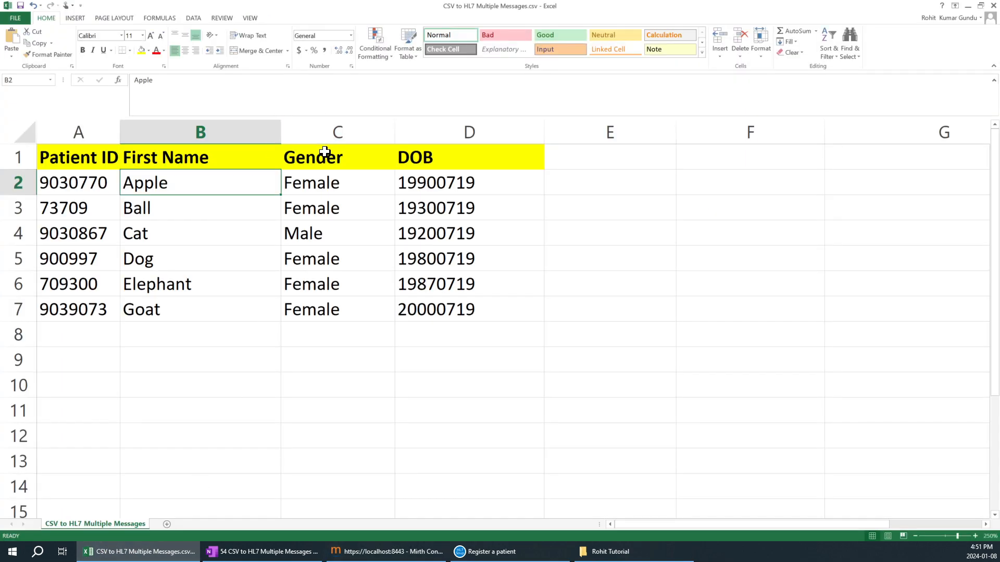
left_click(968, 6)
left_click(491, 552)
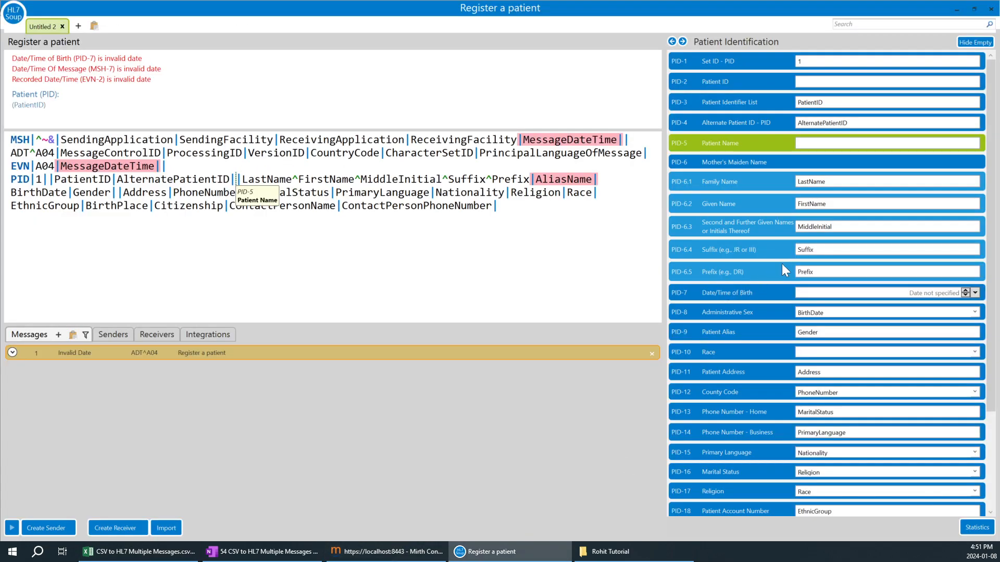
left_click(745, 315)
left_click(746, 333)
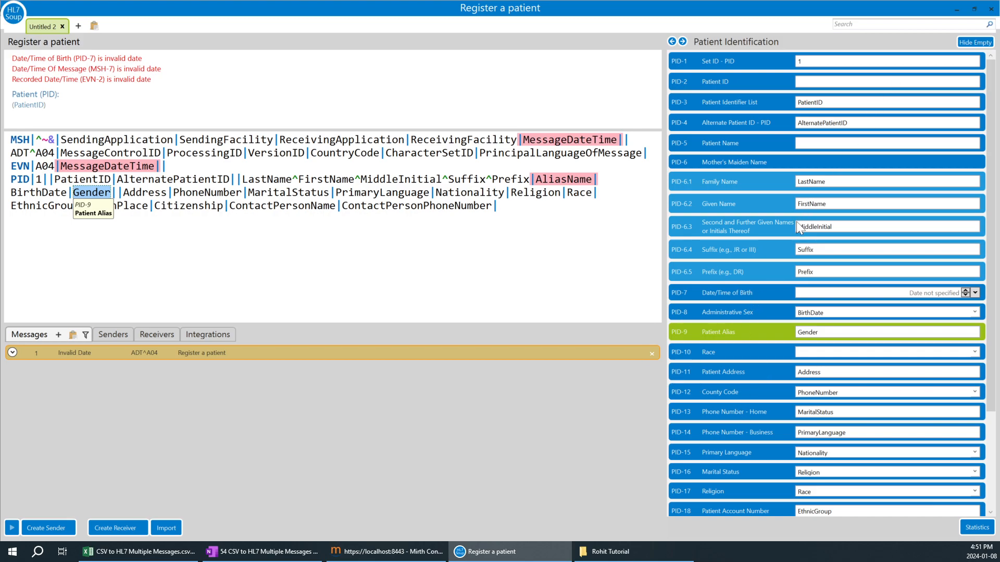
left_click(773, 313)
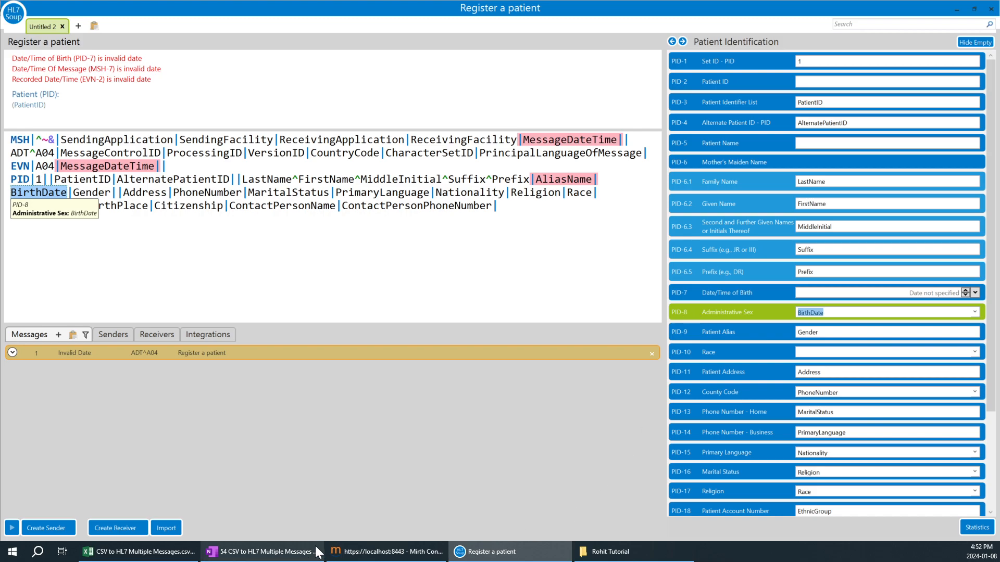
- In Mirth Connect, add tmp['PID']['PID.8']['PID.8.1'] = from the outbound template tree below the PID.5.1 assignment
left_click(360, 551)
key("Return")
key("Return")
left_click(721, 459)
left_click(707, 458)
left_click(717, 478)
left_click(760, 487)
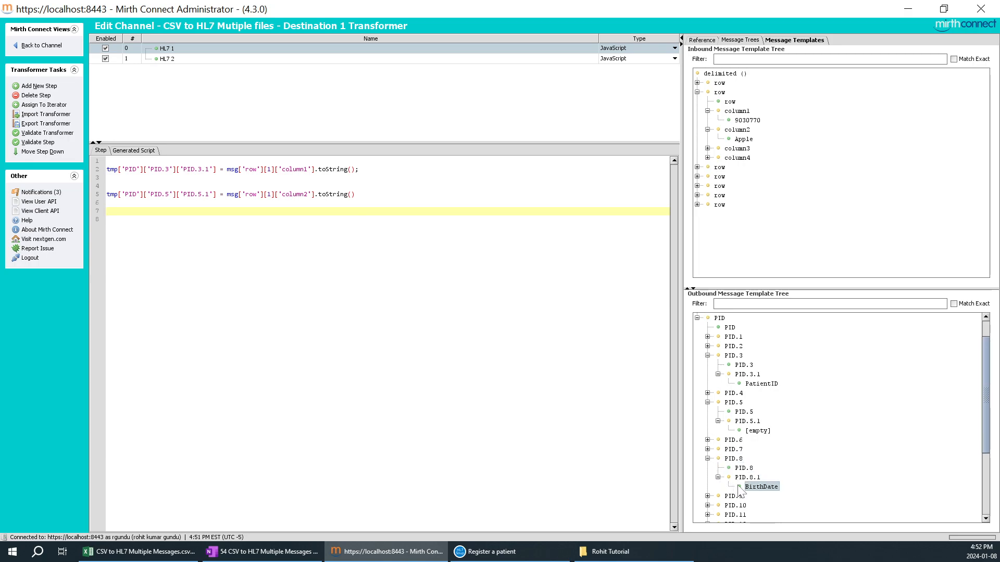
scroll(761, 487, "down", 1)
left_click(737, 487)
left_click(763, 459)
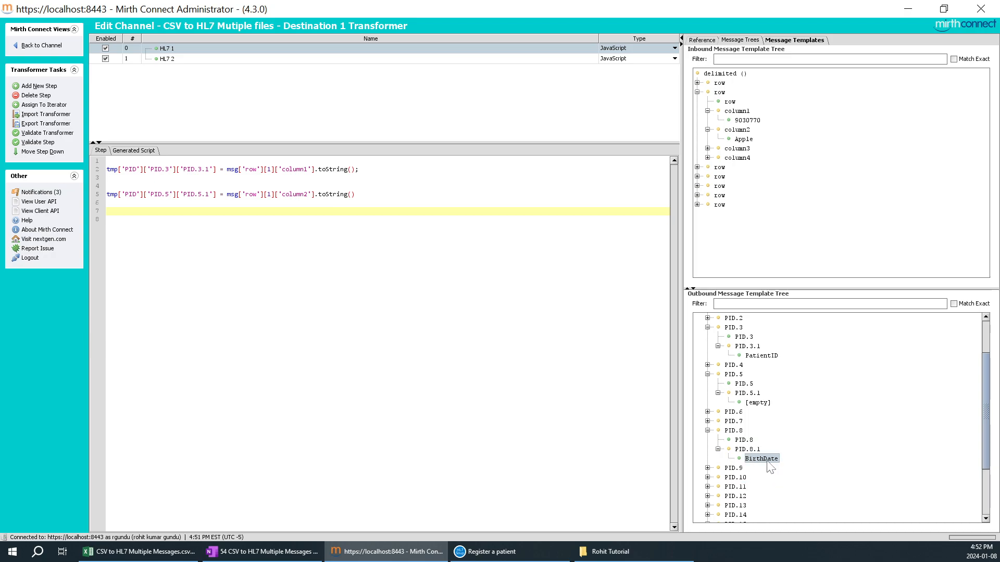
left_click_drag(765, 460, 177, 219)
type("=")
- Assign msg['row'][1]['column3'].toString() from the second inbound row to PID.8.1 and add two new lines below it
left_click(737, 148)
left_click(708, 149)
left_click(739, 167)
left_click_drag(740, 158, 430, 218)
left_click_drag(225, 221, 225, 221)
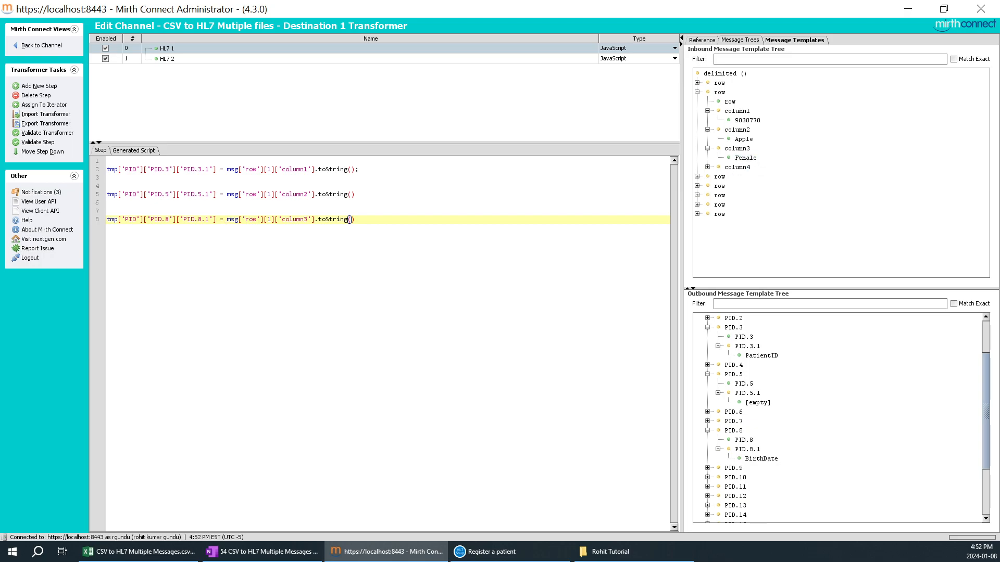
left_click(765, 461)
key("Return")
key("Return")
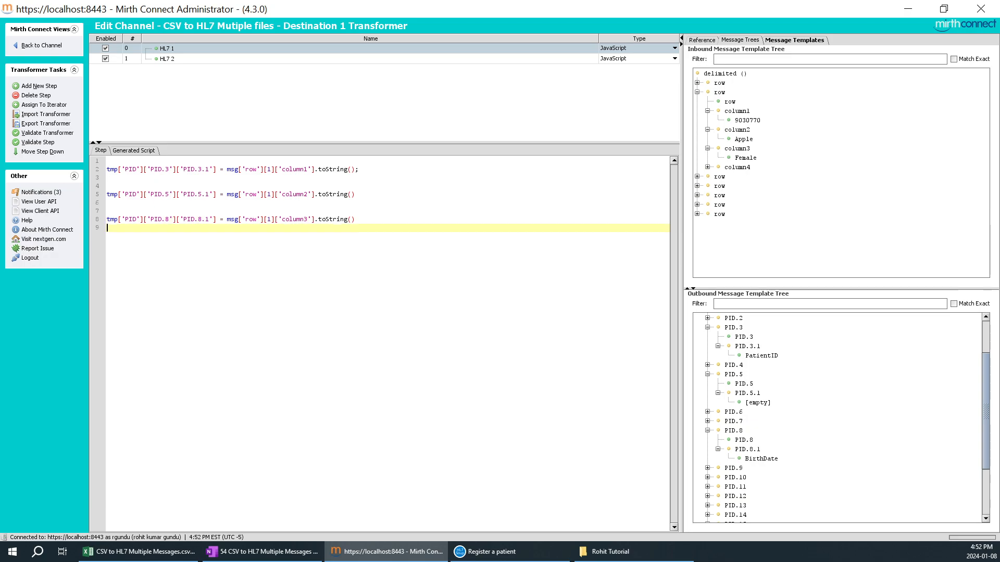
- Check the DOB column in Excel and the PID-7 Date/Time of Birth field in HL7 Soup, and return to Mirth Connect
left_click(138, 551)
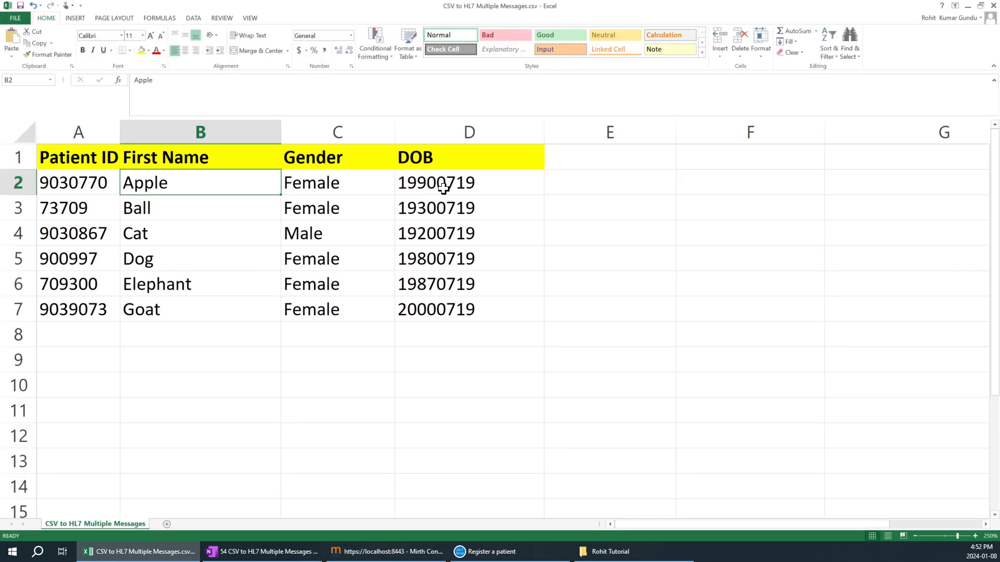
key("alt+Tab")
left_click(458, 551)
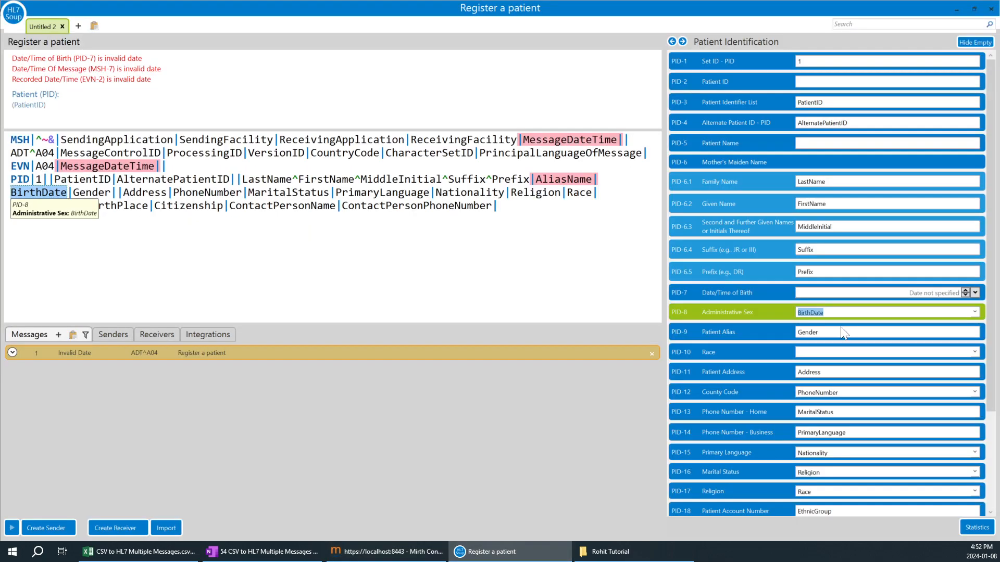
left_click(695, 295)
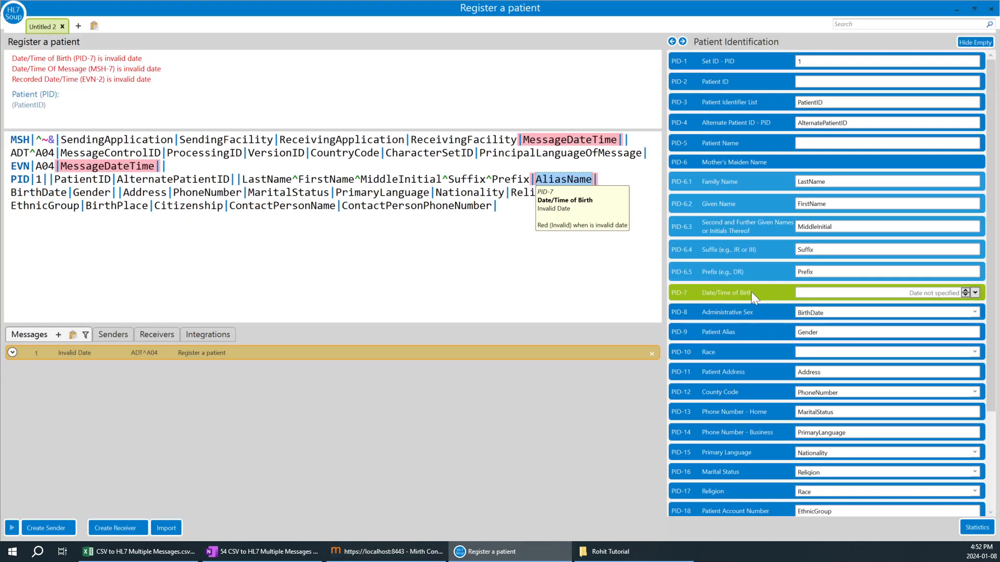
left_click(387, 551)
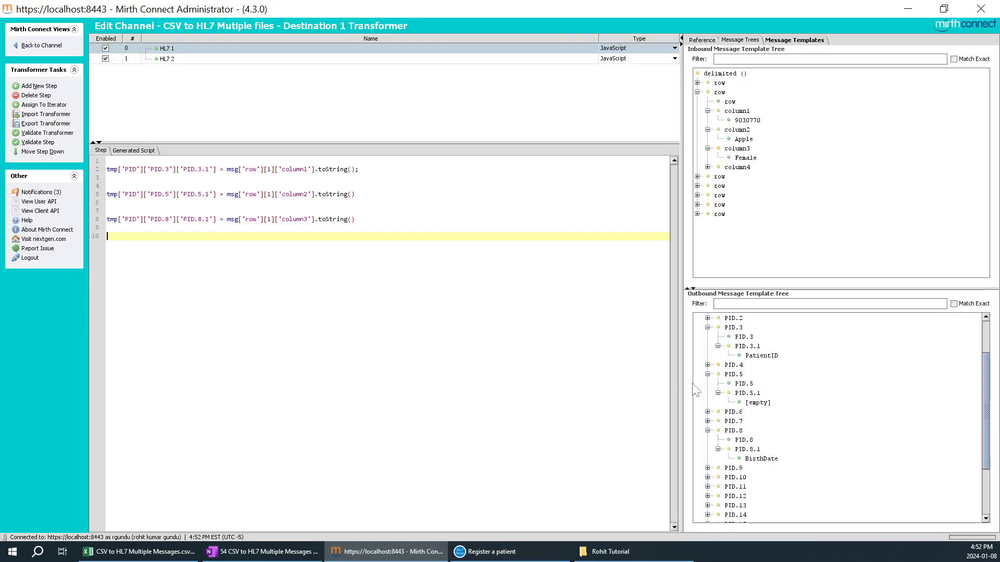
- Make room between the PID.5.1 and PID.8.1 assignments and add tmp['PID']['PID.7']['PID.7.1'] = from the outbound template tree
left_click(707, 421)
left_click(745, 440)
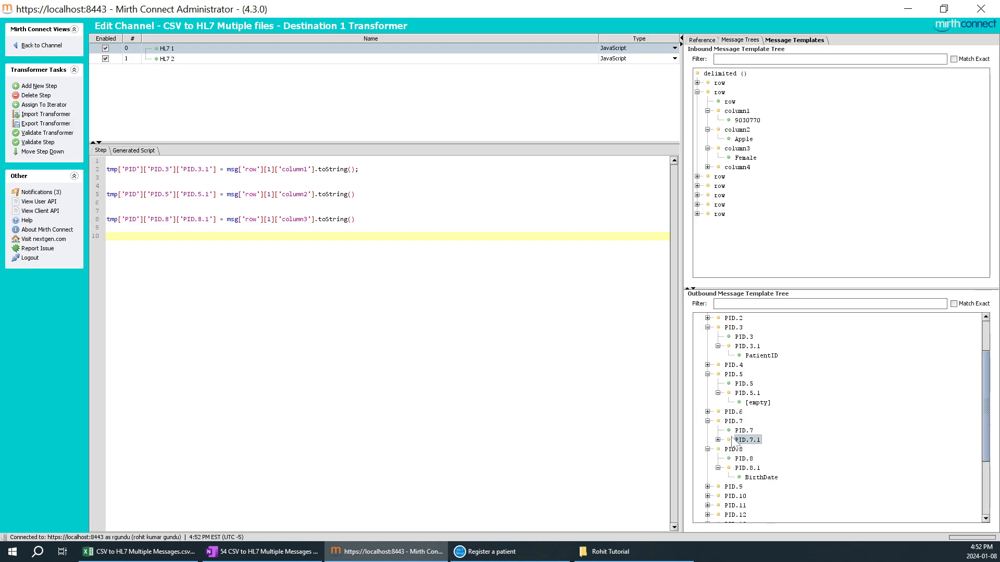
left_click(717, 440)
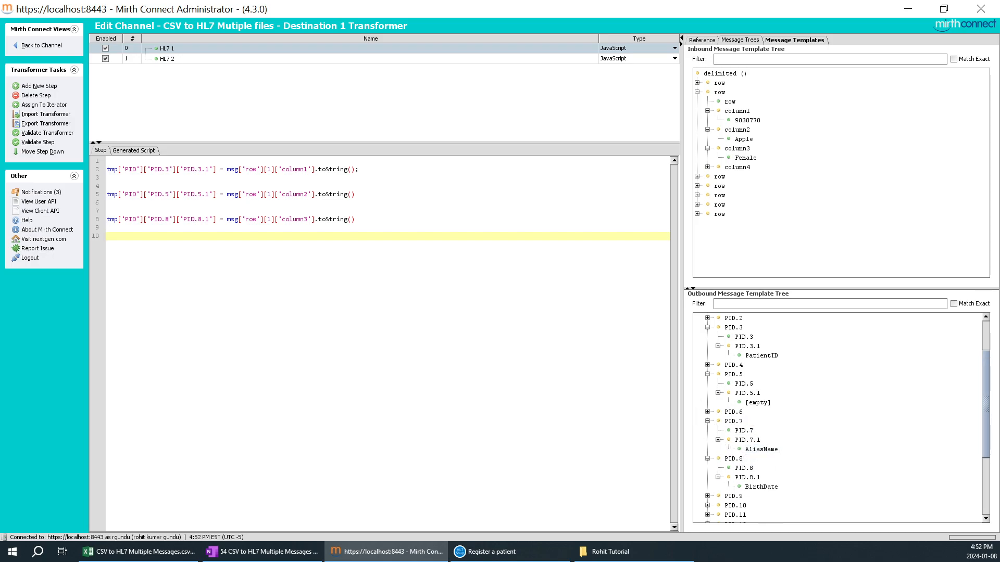
left_click(358, 194)
key("Return")
key("Return")
key("Return")
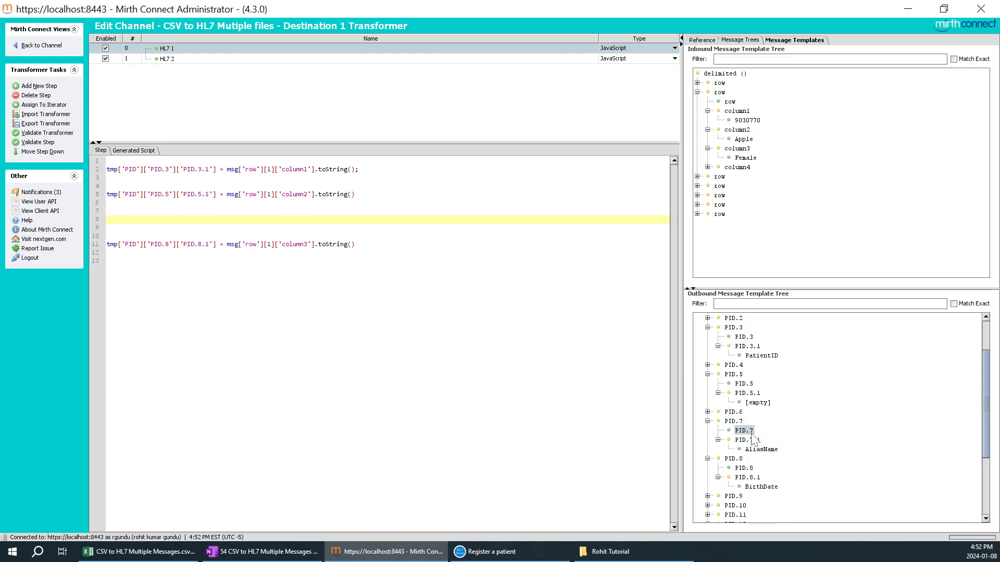
left_click_drag(754, 454, 151, 221)
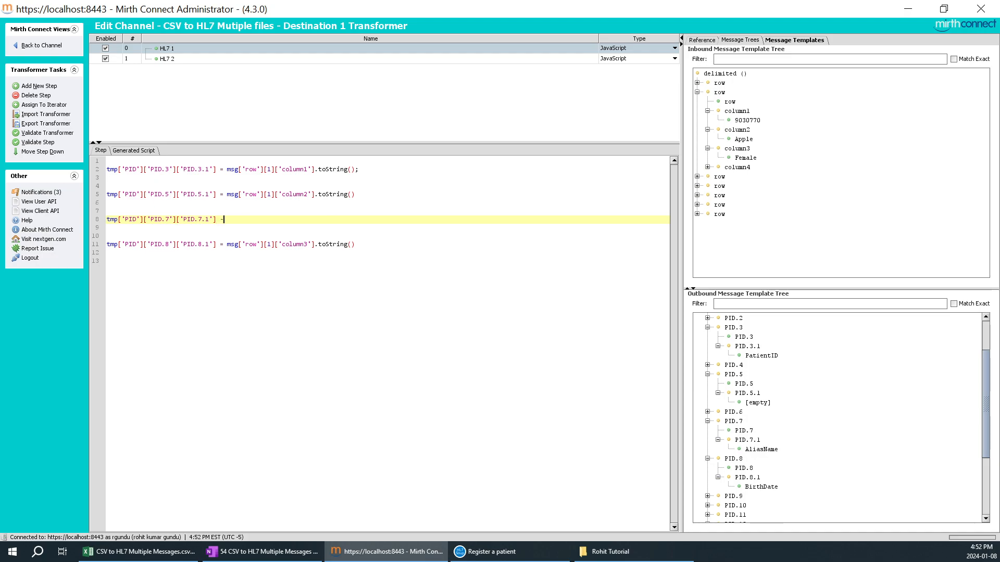
- Assign msg['row'][1]['column4'].toString() to PID.7.1 and place the cursor on the script's last line
left_click(761, 450)
left_click(707, 167)
left_click_drag(748, 183, 465, 221)
left_click(442, 262)
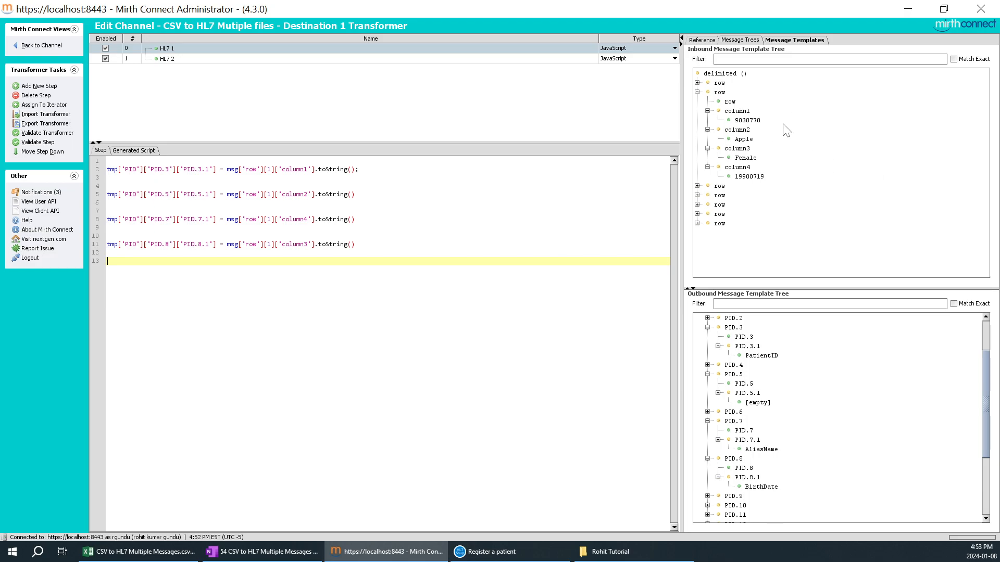
- Copy the whole HL7 1 script with its four PID assignments into the empty HL7 2 transformer step
left_click(747, 440)
left_click(762, 449)
scroll(816, 409, "up", 2)
left_click(427, 307)
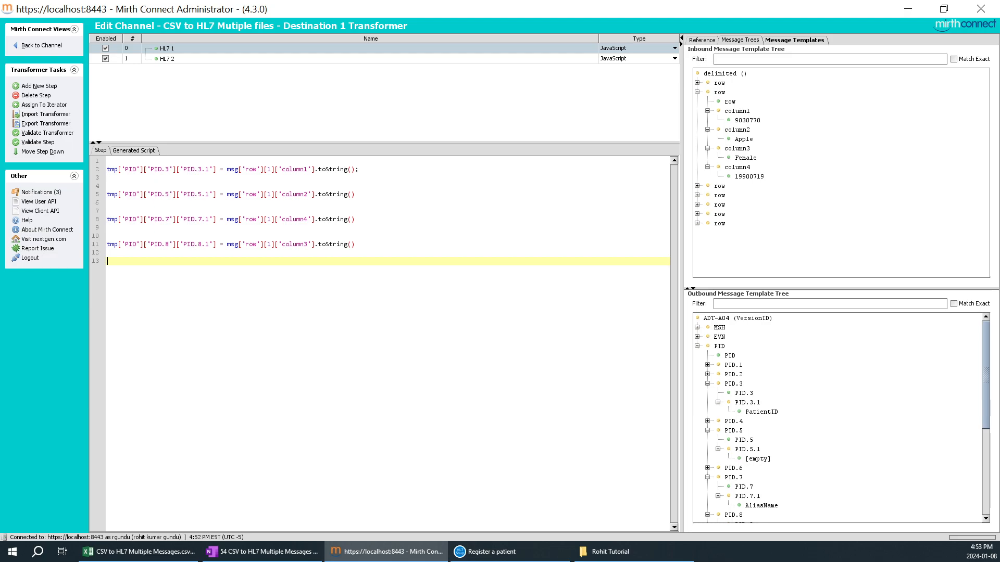
left_click_drag(112, 262, 62, 164)
key("ctrl+c")
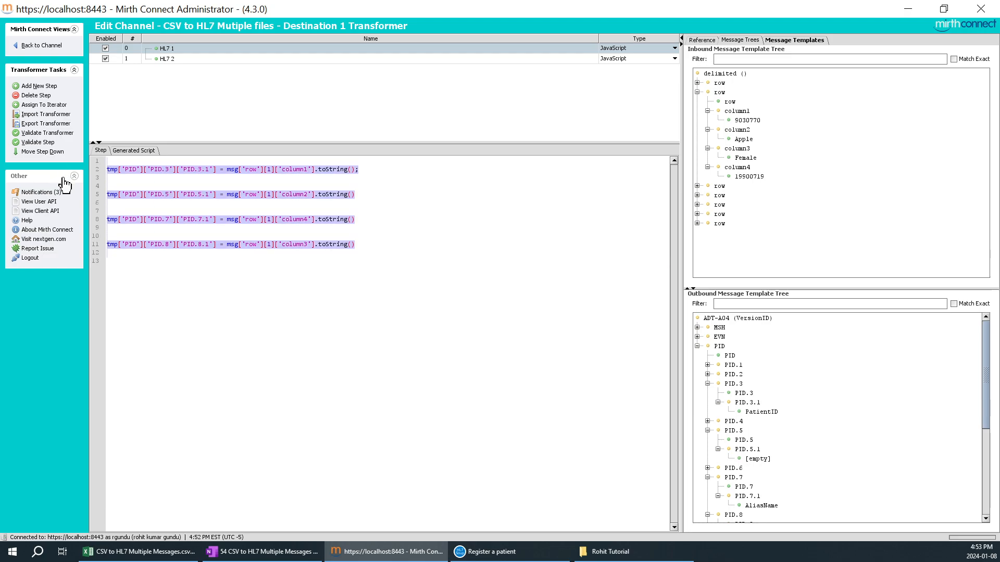
left_click(192, 62)
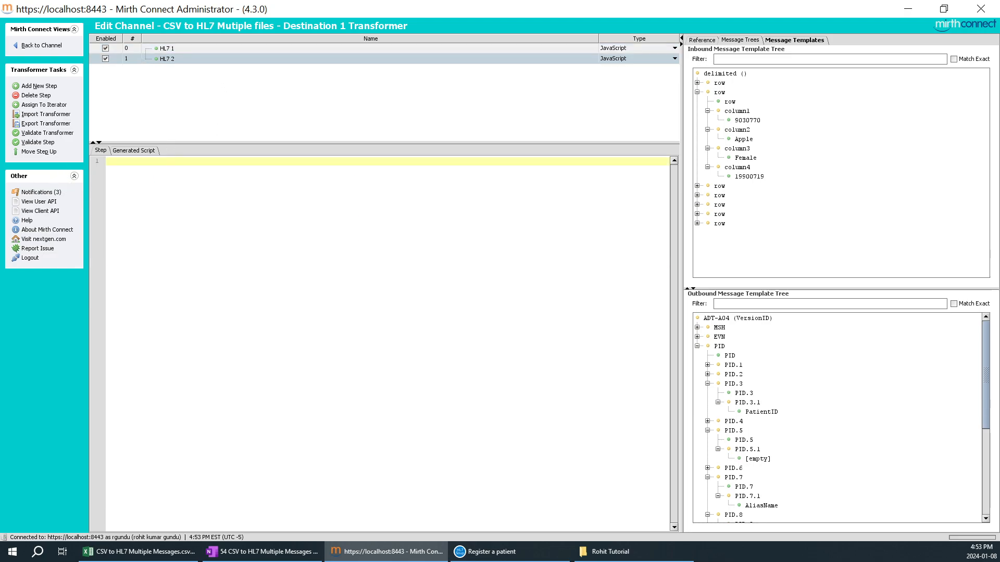
key("ctrl+v")
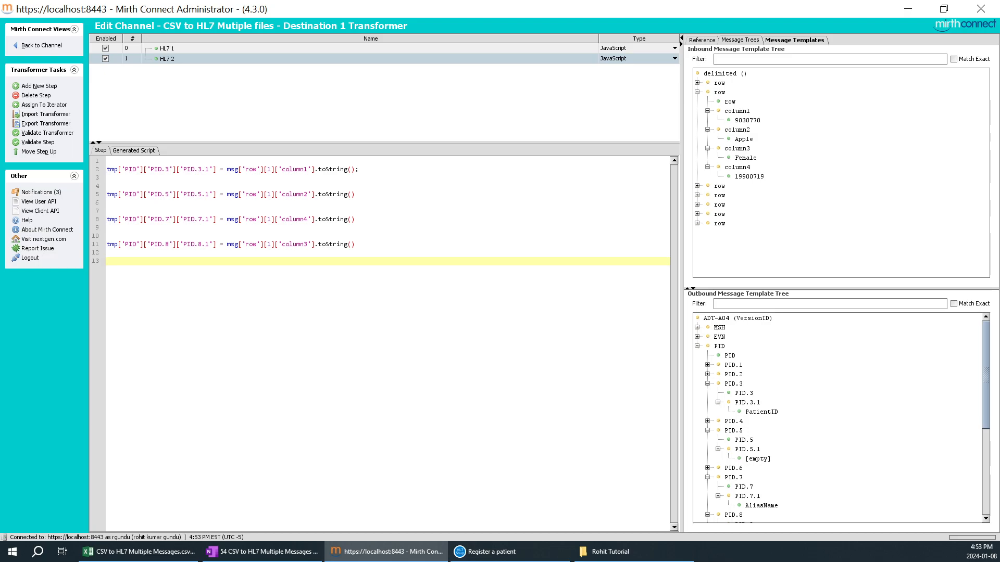
- Expand the third inbound row and set the row index to 2 in all four PID assignments of the HL7 2 script
left_click(266, 170)
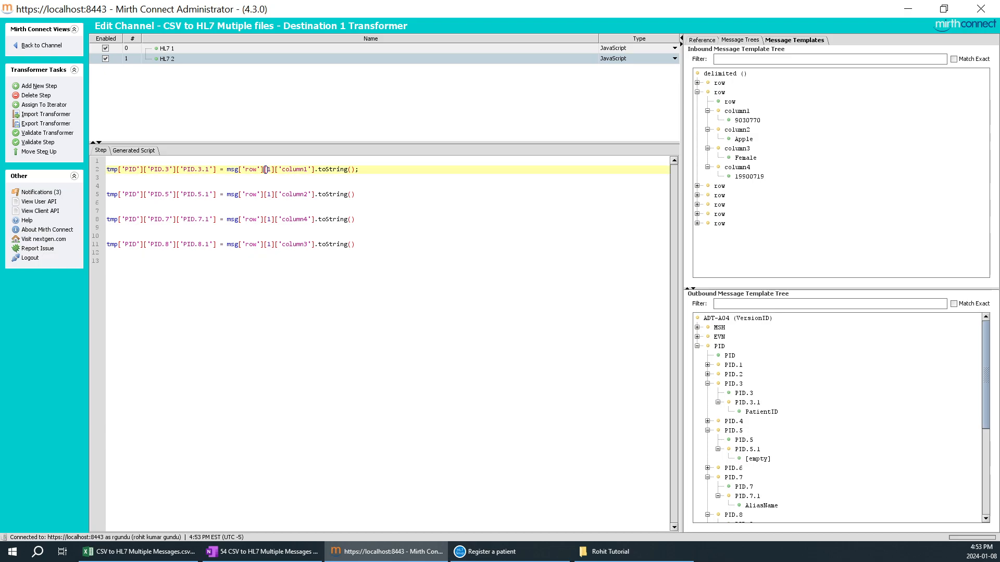
left_click(720, 92)
left_click(698, 93)
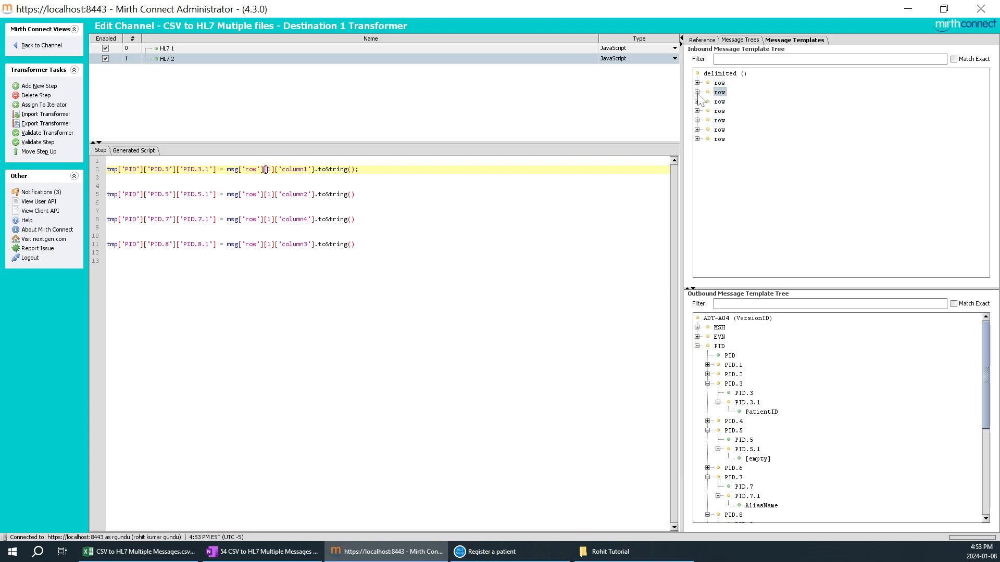
left_click(698, 102)
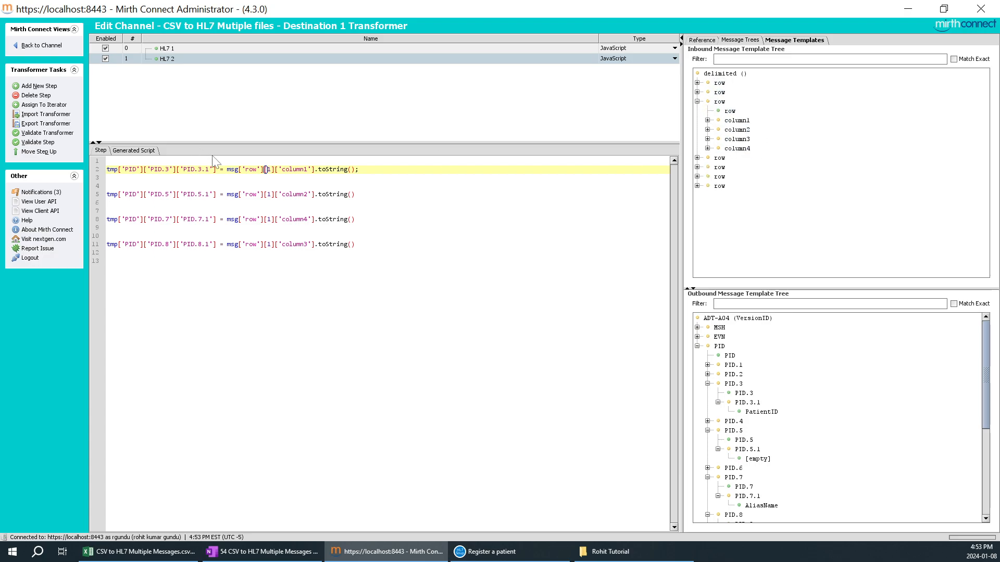
double_click(267, 170)
type("2")
left_click(267, 195)
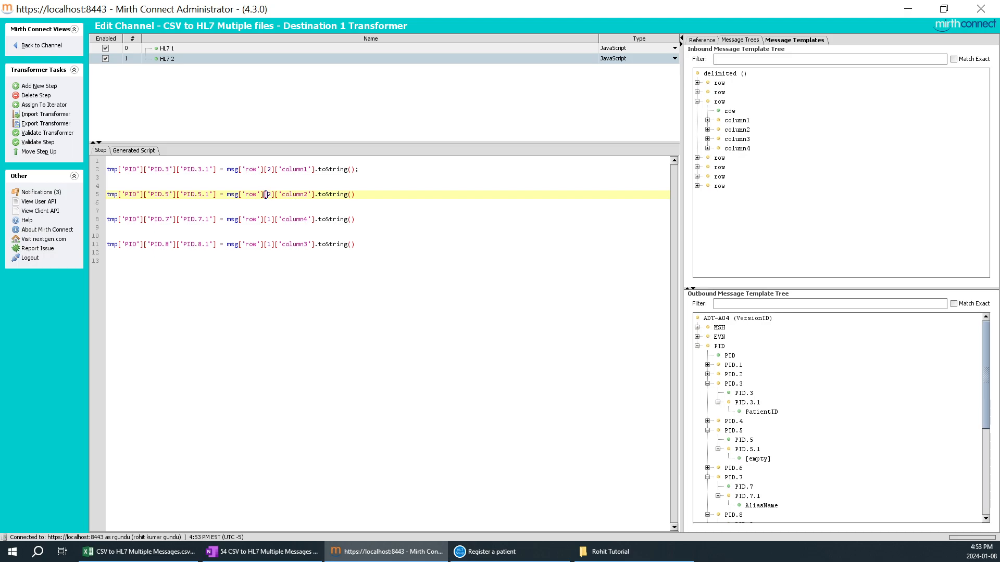
double_click(266, 219)
type("2")
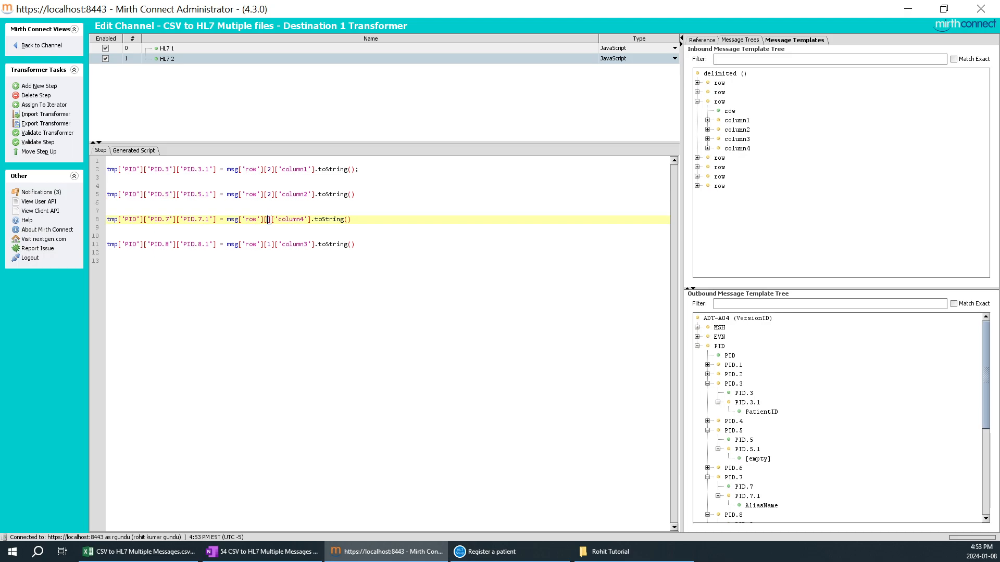
left_click(266, 244)
left_click(107, 262)
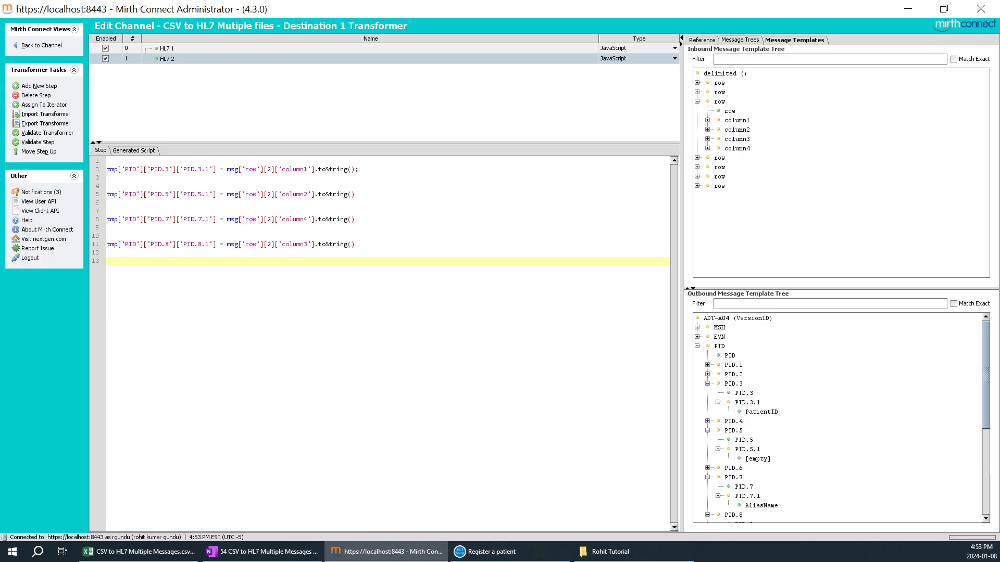
- Leave the Destination 1 transformer, save the channel changes and deploy the CSV to HL7 Mutiple files channel
left_click(203, 49)
left_click(188, 57)
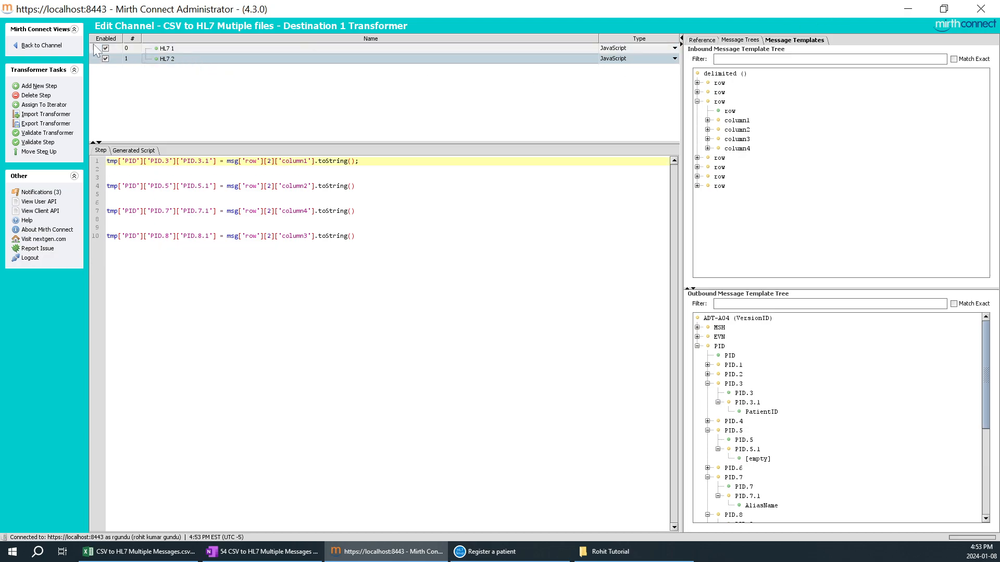
left_click(56, 50)
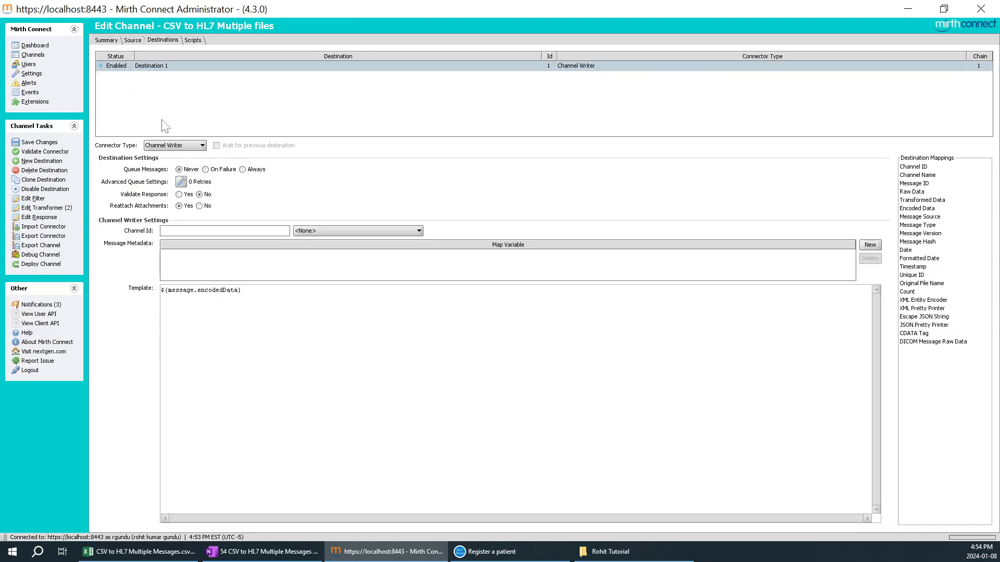
left_click(56, 143)
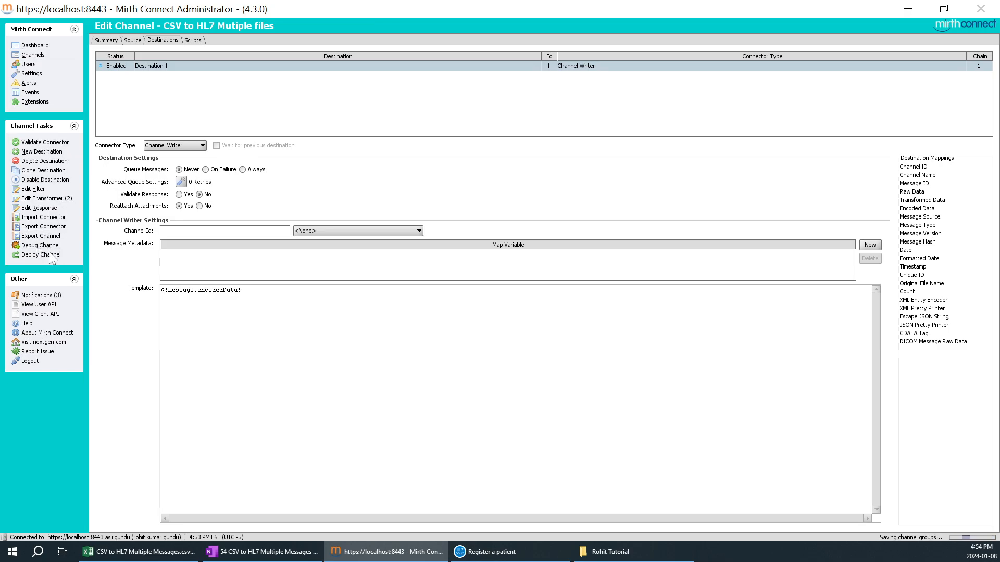
left_click(52, 257)
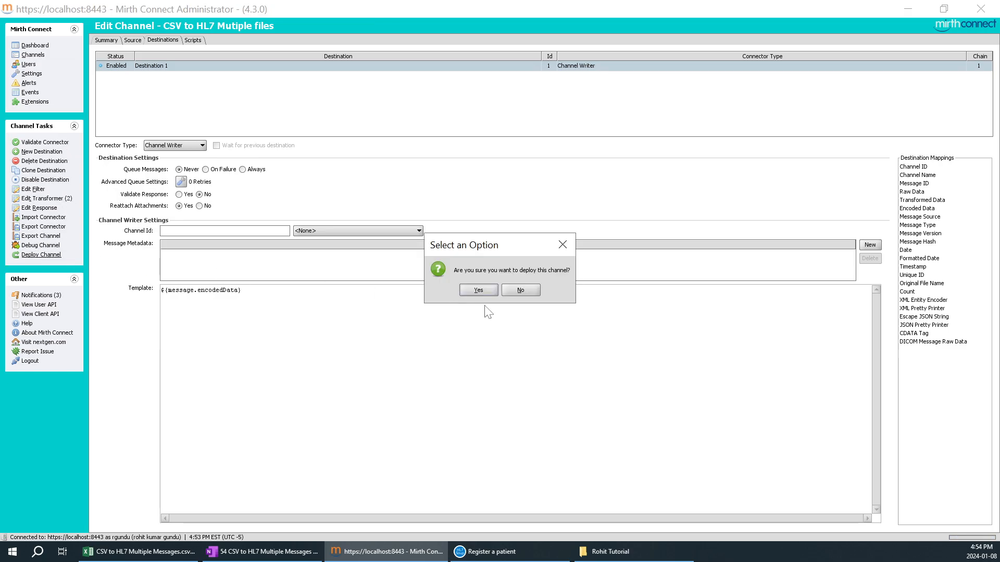
left_click(478, 290)
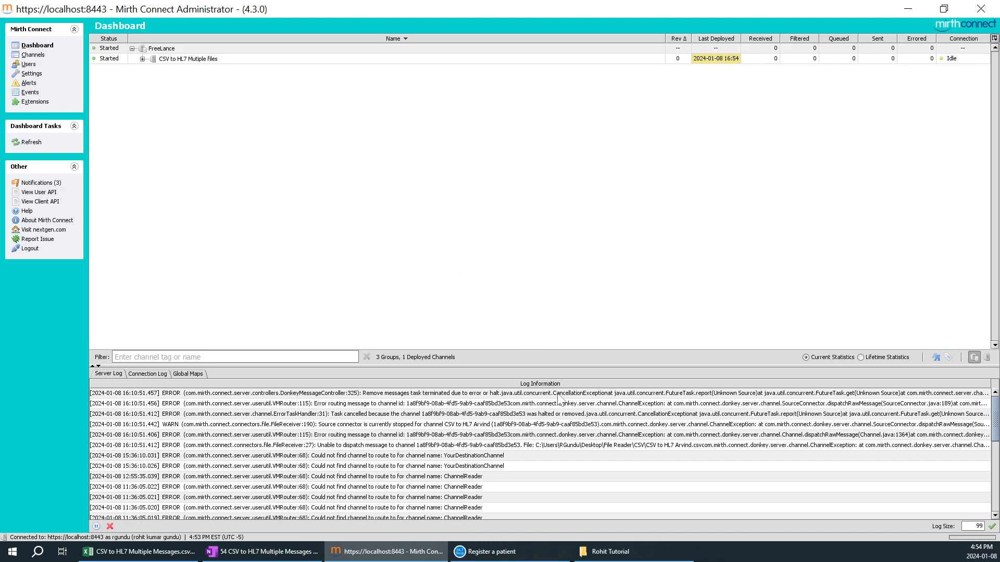
- Expand the deployed channel's connectors on the dashboard and check the CSV-to-HL7 split diagram in OneNote
left_click(142, 59)
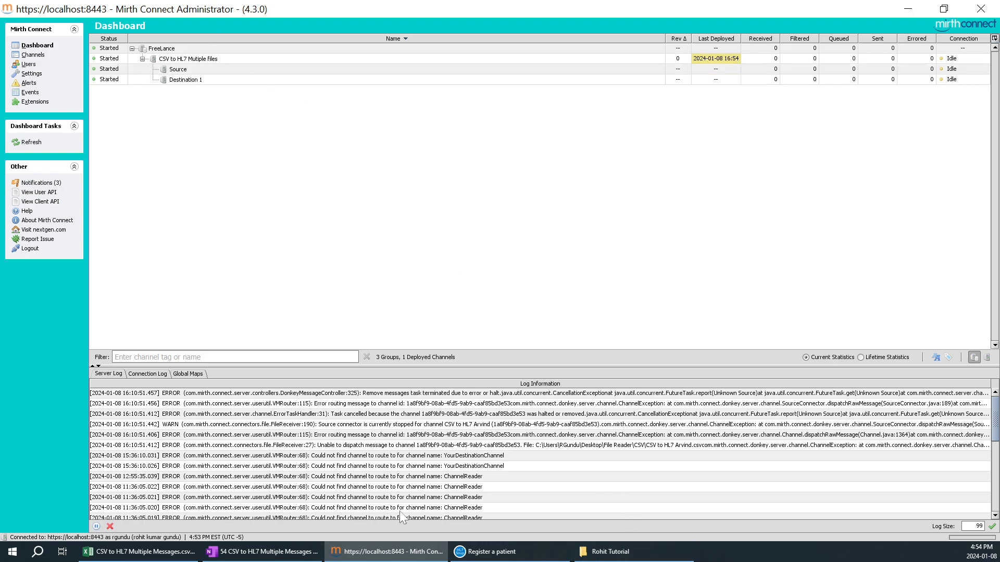
left_click(248, 551)
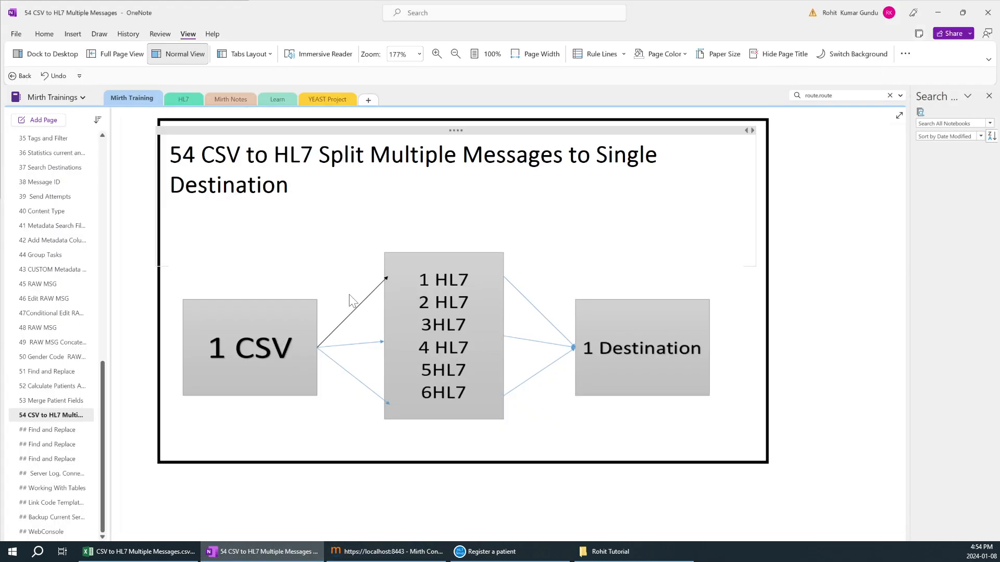
left_click(942, 19)
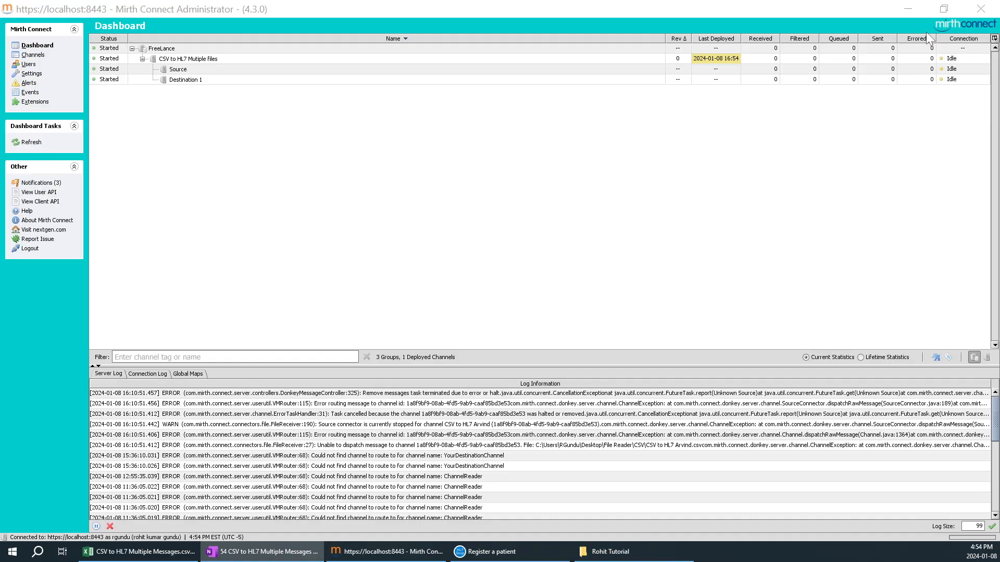
- Switch to the Rohit Tutorial folder in File Explorer and try to move CSV to HL7 Multiple Messages.csv into the csv folder
left_click(609, 551)
mouse_move(187, 64)
left_mouse_down()
mouse_move(198, 71)
mouse_move(189, 49)
mouse_move(173, 62)
mouse_move(176, 48)
mouse_move(175, 58)
left_mouse_up()
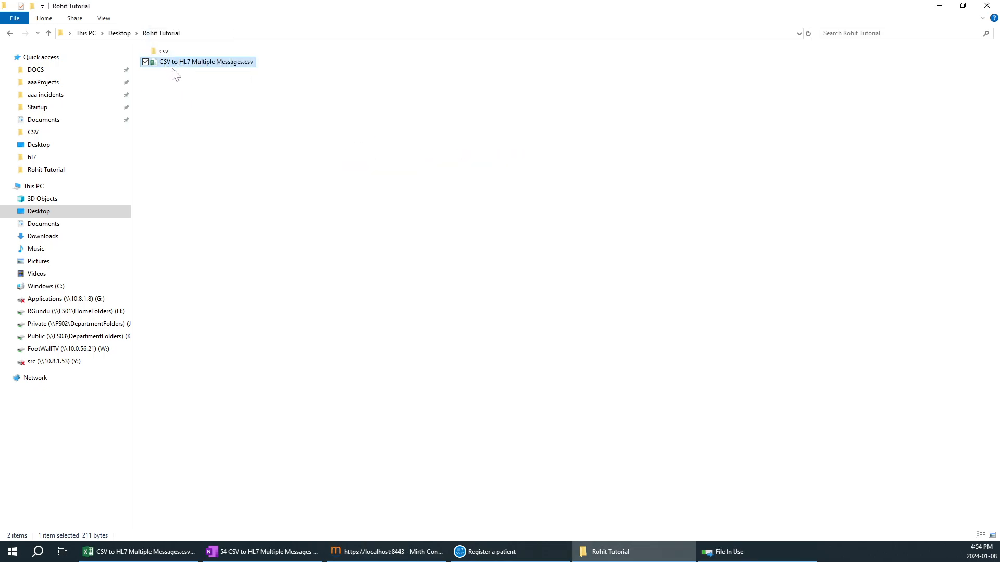
scroll(318, 214, "up", 3)
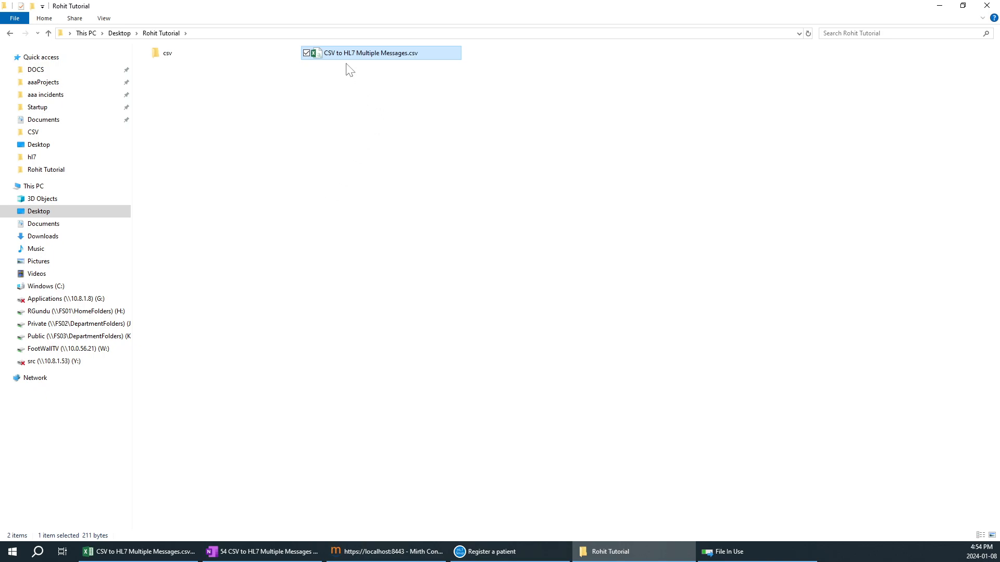
left_click_drag(337, 58, 235, 50)
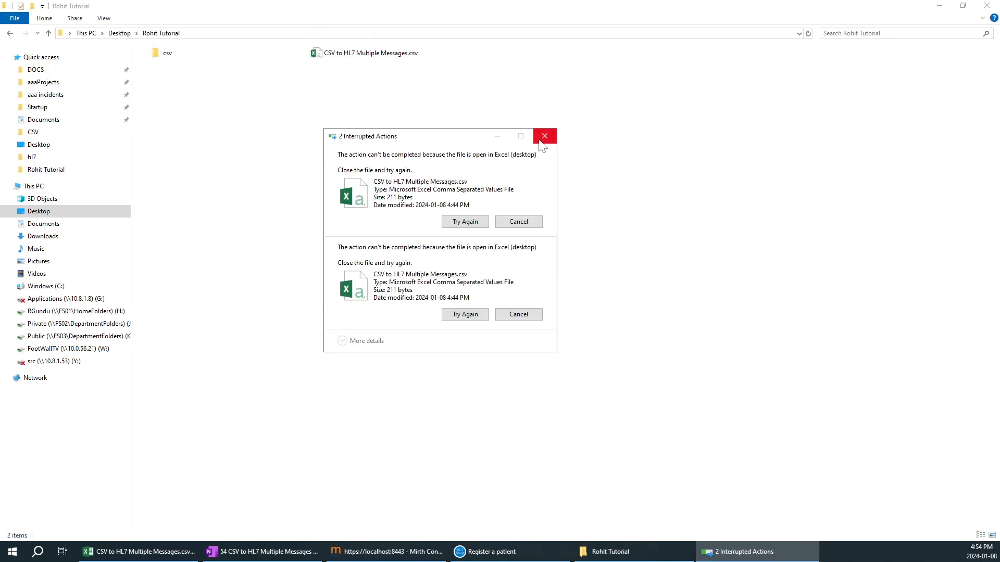
left_click(539, 142)
left_click(551, 272)
left_click(518, 313)
left_click(521, 223)
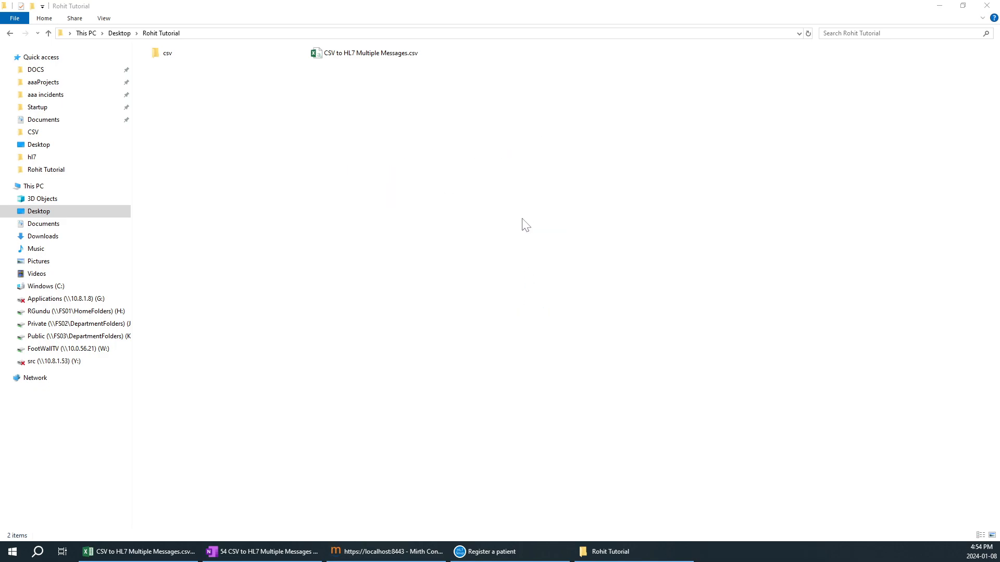
- Refresh the Rohit Tutorial folder and retry moving CSV to HL7 Multiple Messages.csv into the csv folder
right_click(391, 160)
left_click(333, 208)
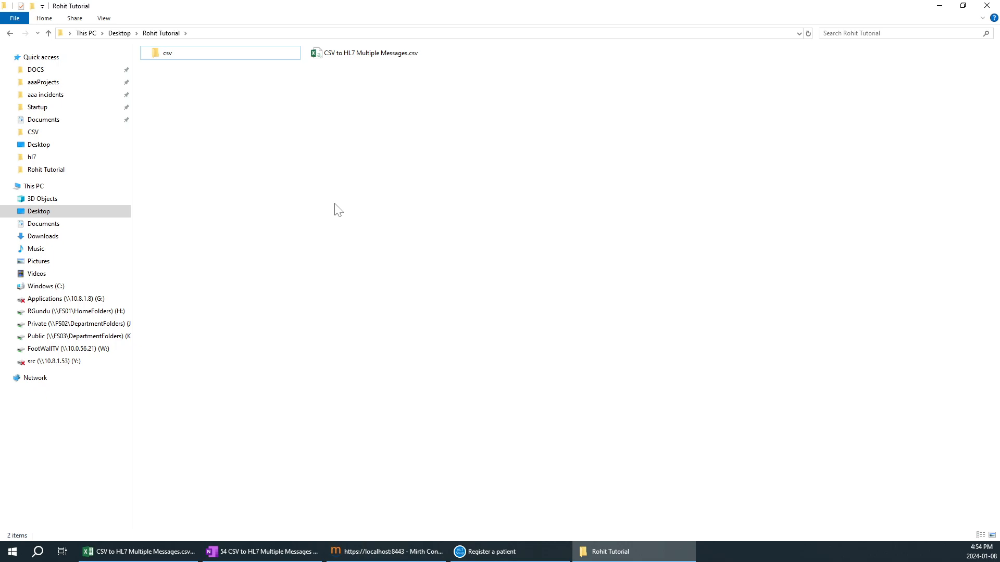
left_click(345, 55)
left_click_drag(348, 60, 264, 54)
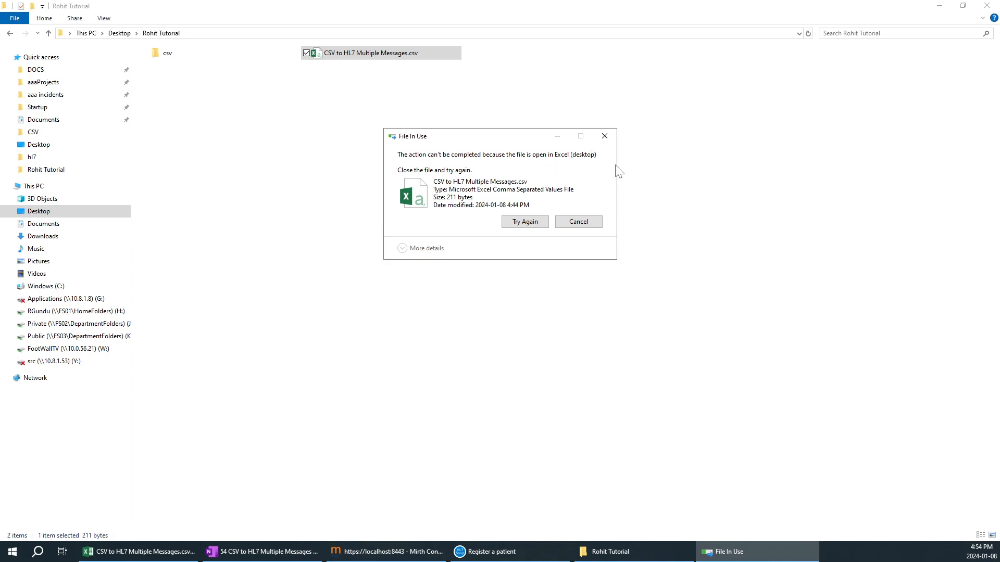
left_click(604, 136)
- Close CSV to HL7 Multiple Messages.csv in Excel, saving it over the existing file and keeping the CSV (Comma delimited) format
left_click(169, 554)
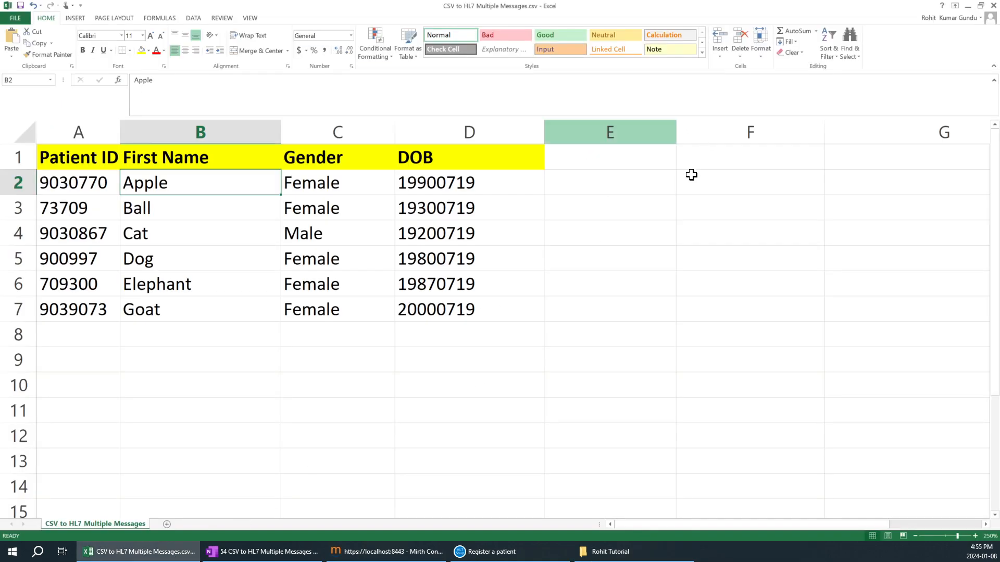
left_click(993, 6)
left_click(465, 287)
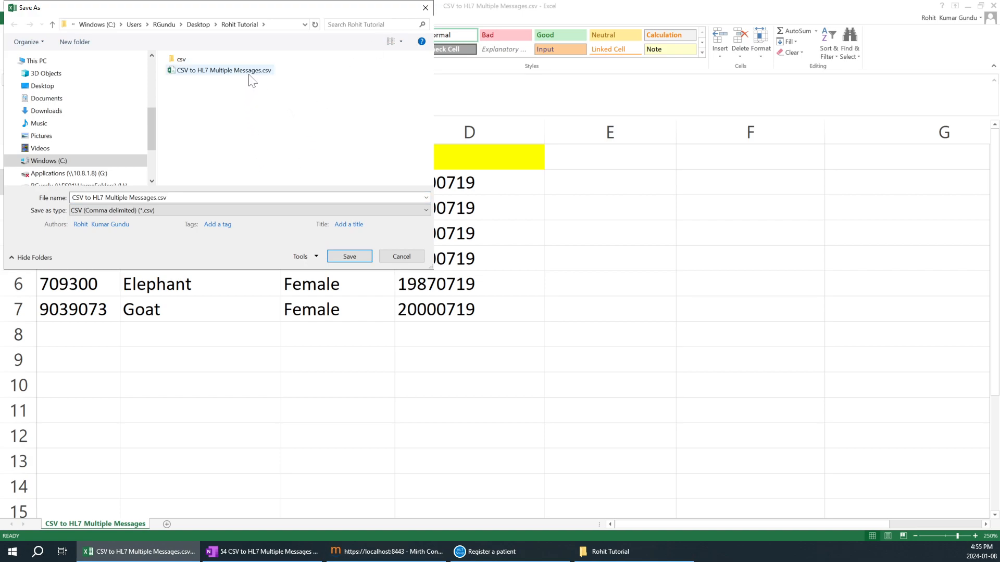
left_click(349, 257)
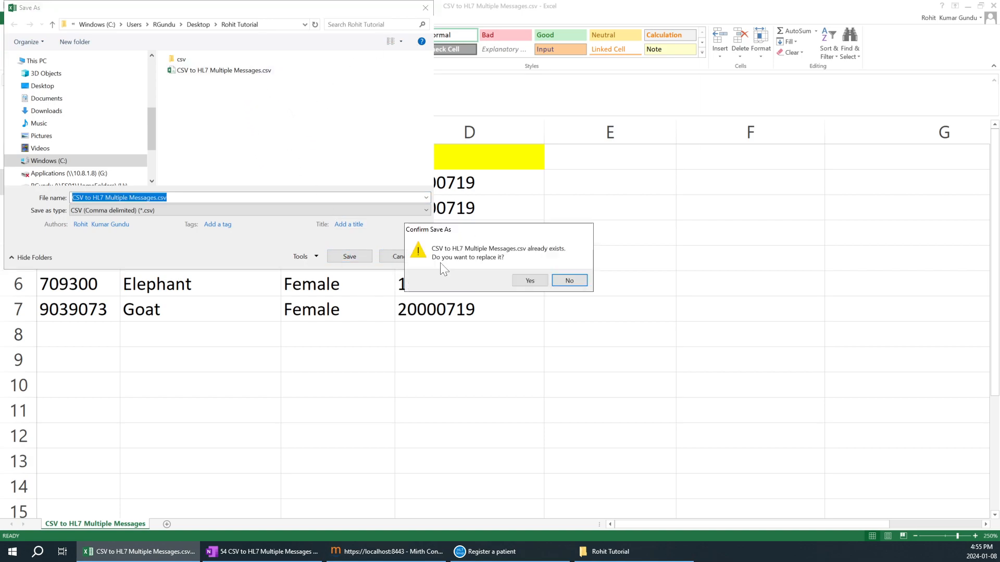
left_click(527, 280)
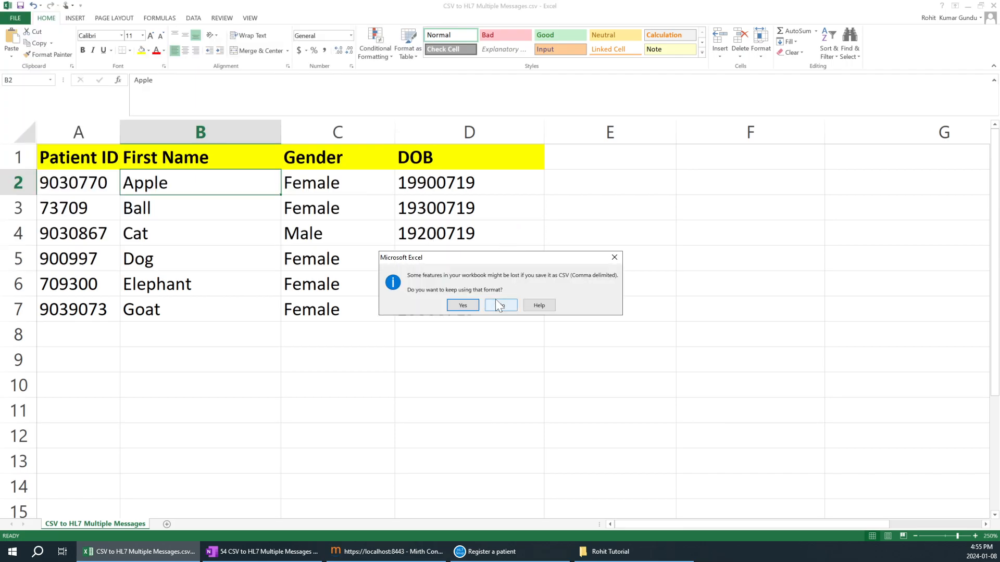
left_click(463, 305)
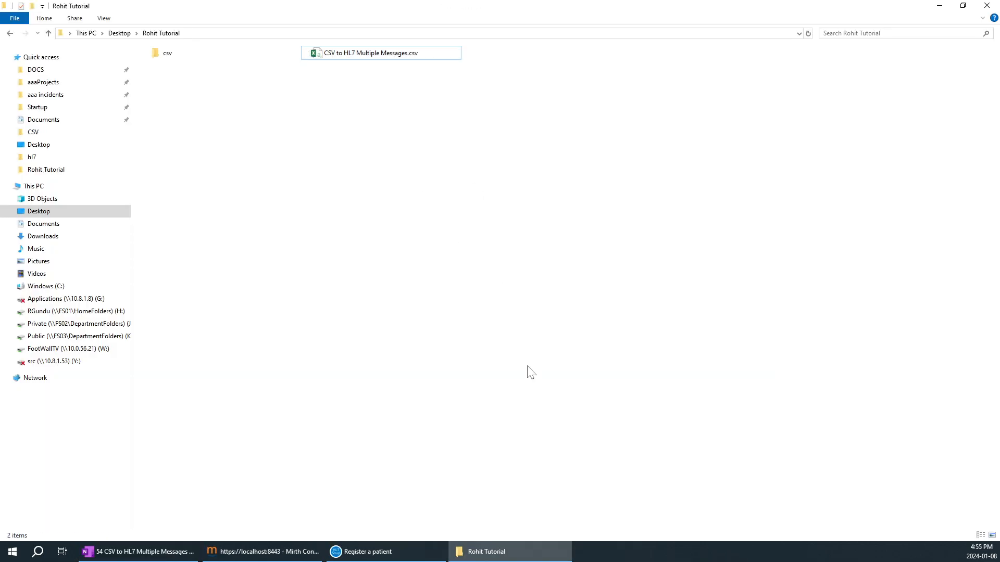
- Move CSV to HL7 Multiple Messages.csv into the csv folder and check the channel's Destination 1 on the Mirth Connect dashboard
left_click_drag(364, 59, 242, 54)
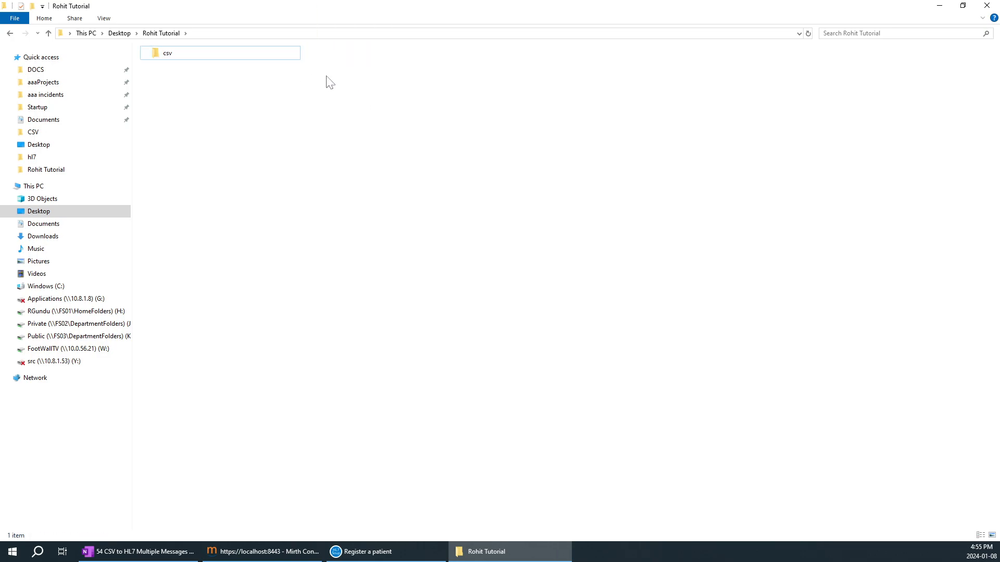
left_click(297, 552)
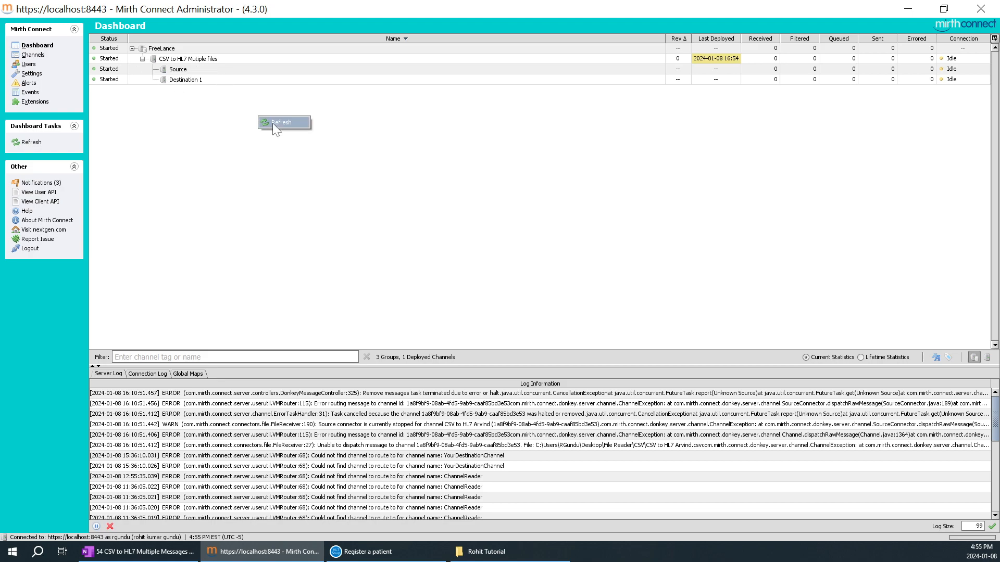
left_click(234, 71)
left_click(238, 81)
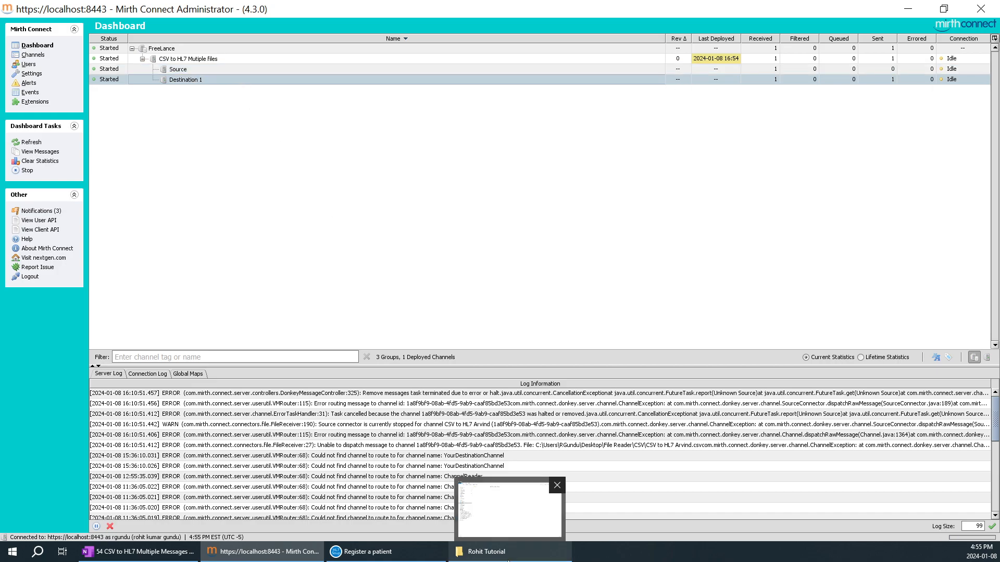
- Check the Rohit Tutorial folder and its csv subfolder in File Explorer for processed files, and return to Mirth Connect
left_click(487, 552)
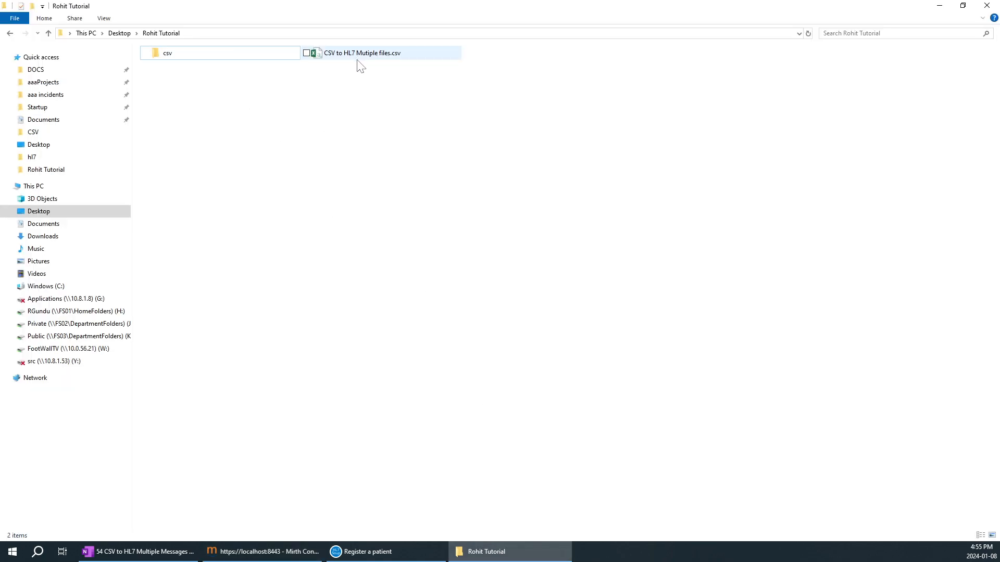
double_click(183, 59)
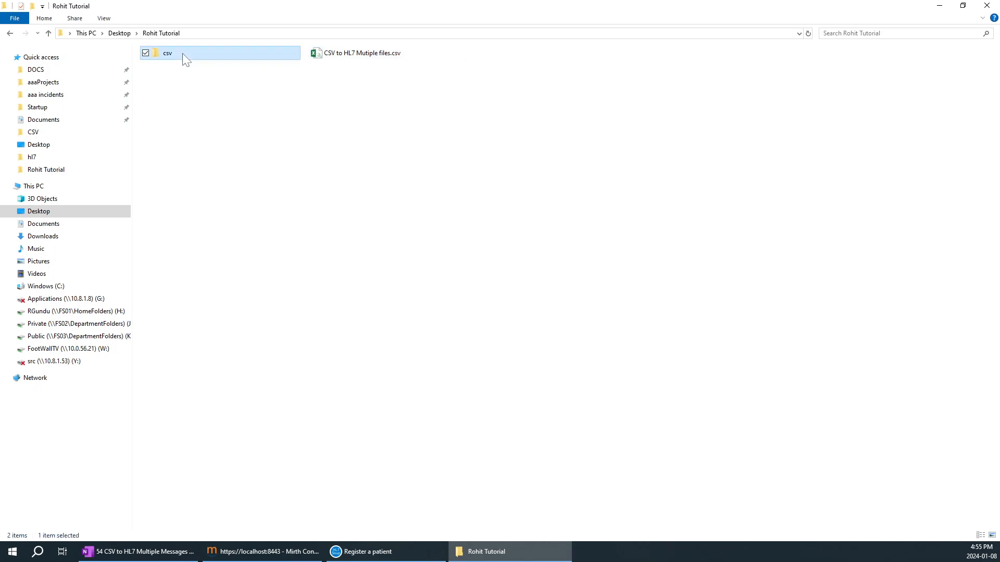
left_click(10, 33)
left_click(286, 551)
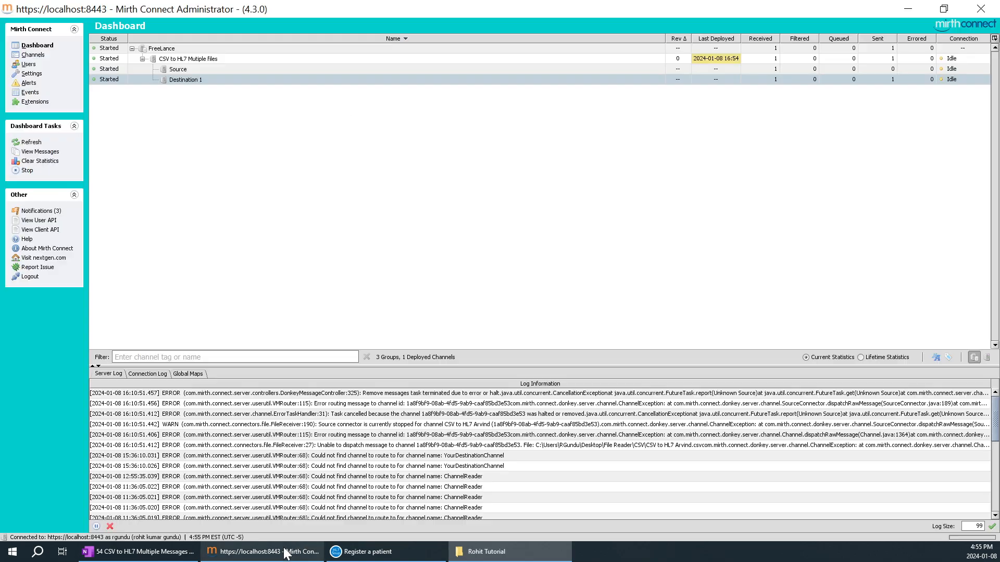
- Examine Destination 1's raw, transformed and encoded message for the CSV to HL7 Mutiple files channel, including the patient ID in the PID segment
double_click(224, 60)
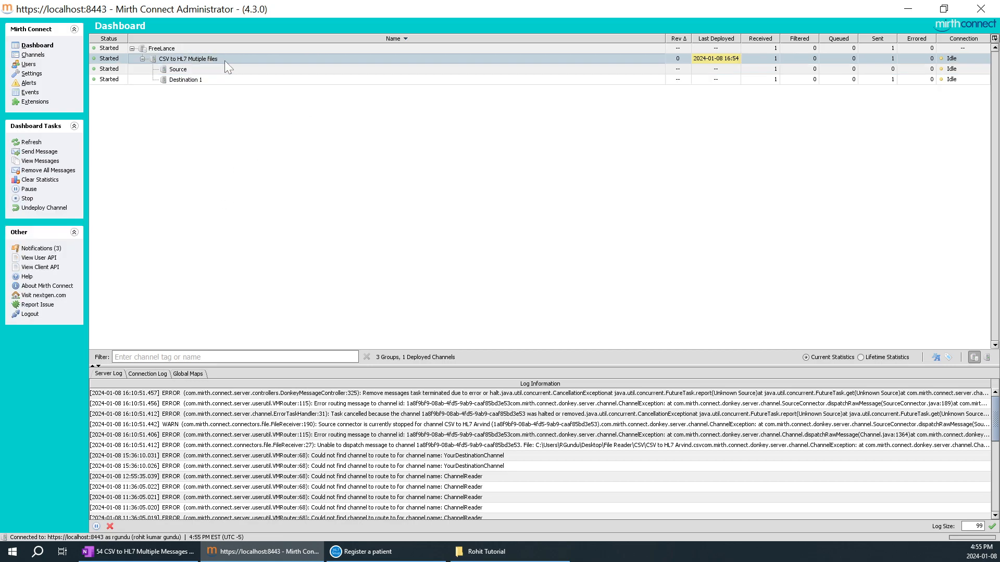
left_click(161, 127)
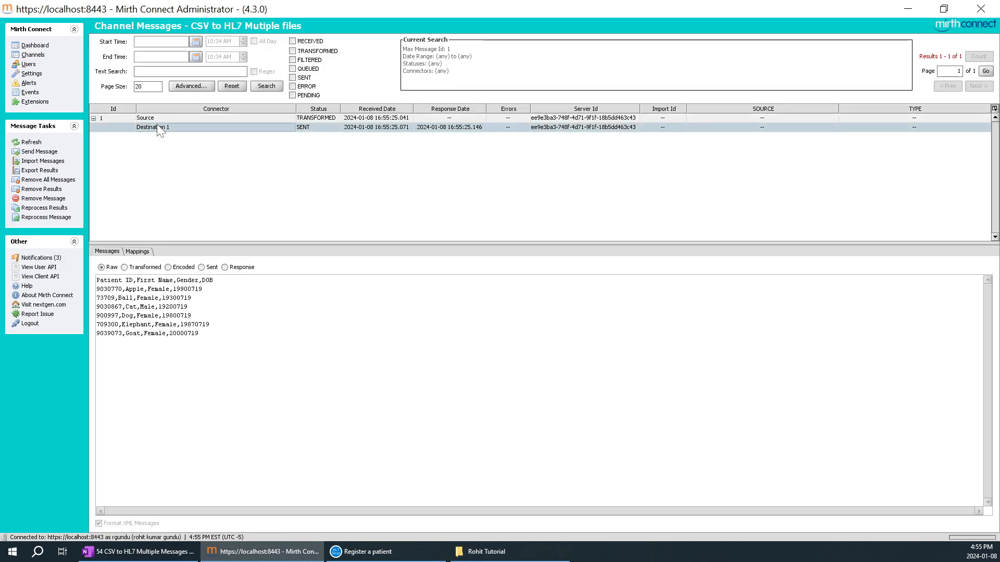
left_click_drag(199, 335, 97, 279)
left_click(148, 267)
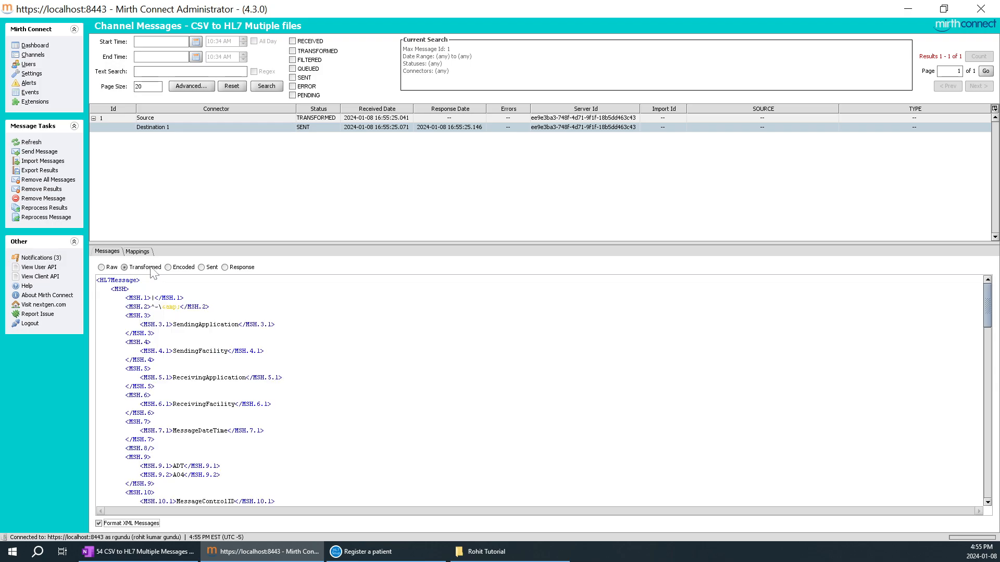
left_click(183, 268)
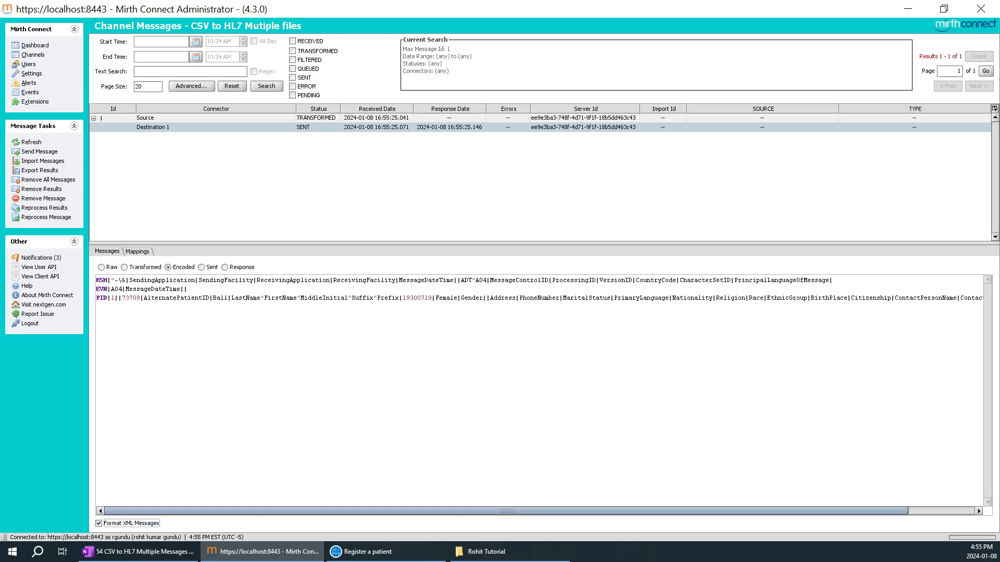
left_click_drag(122, 298, 136, 298)
- Check the first two patient IDs of CSV to HL7 Mutiple files.csv in Excel, widening the Patient ID column, and close it without saving
left_click(485, 553)
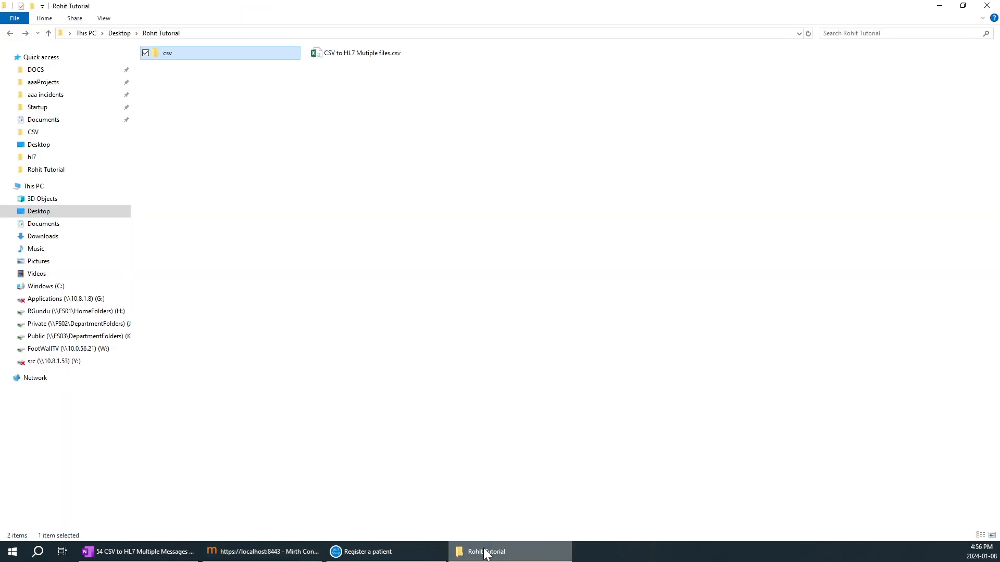
left_click(348, 57)
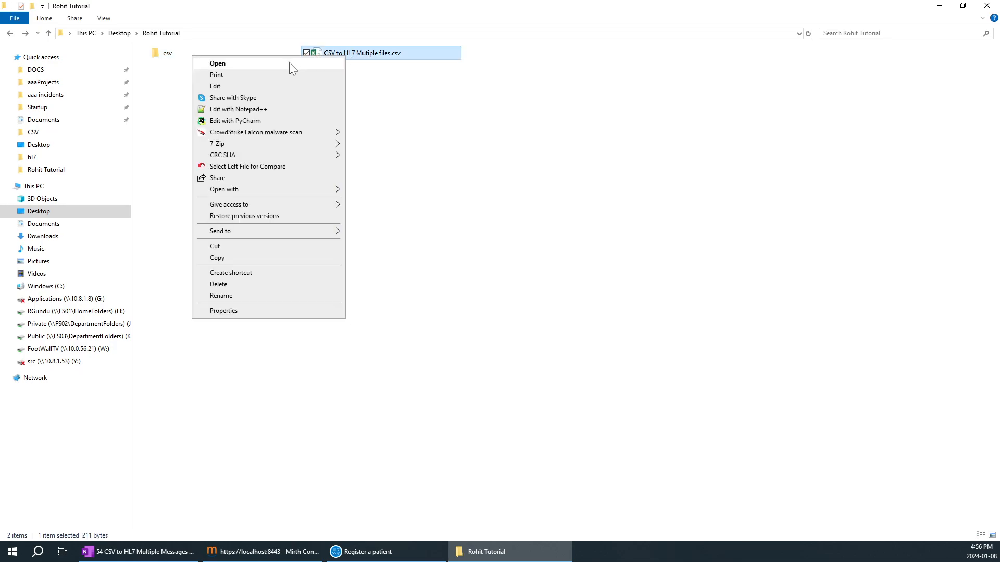
left_click(291, 63)
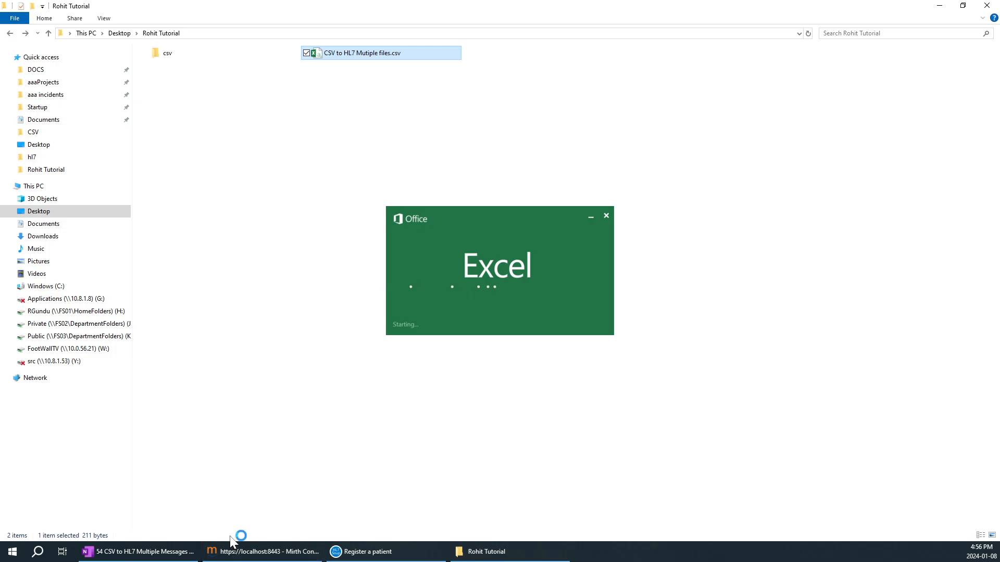
left_click(256, 557)
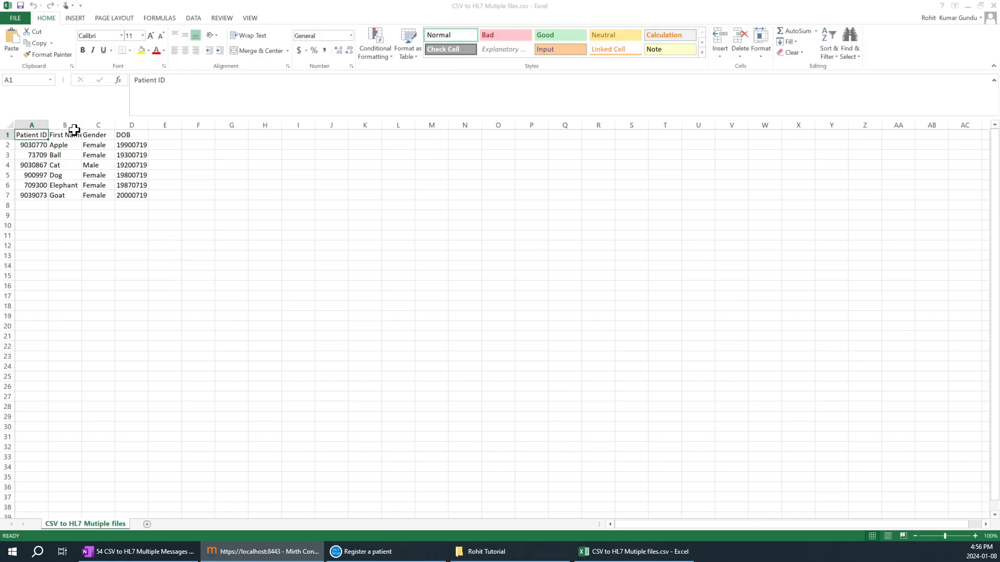
left_click_drag(46, 123, 186, 132)
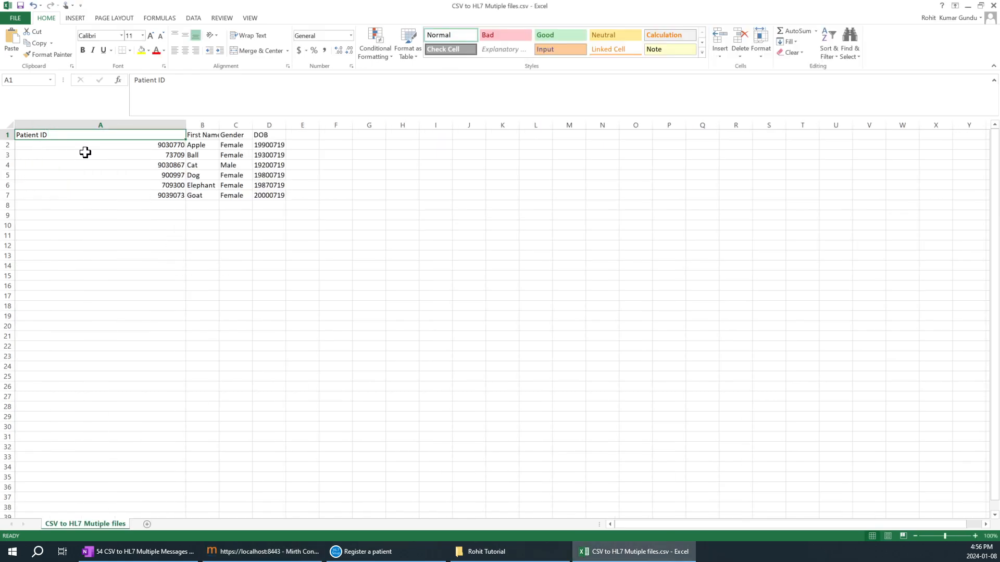
left_click(168, 146)
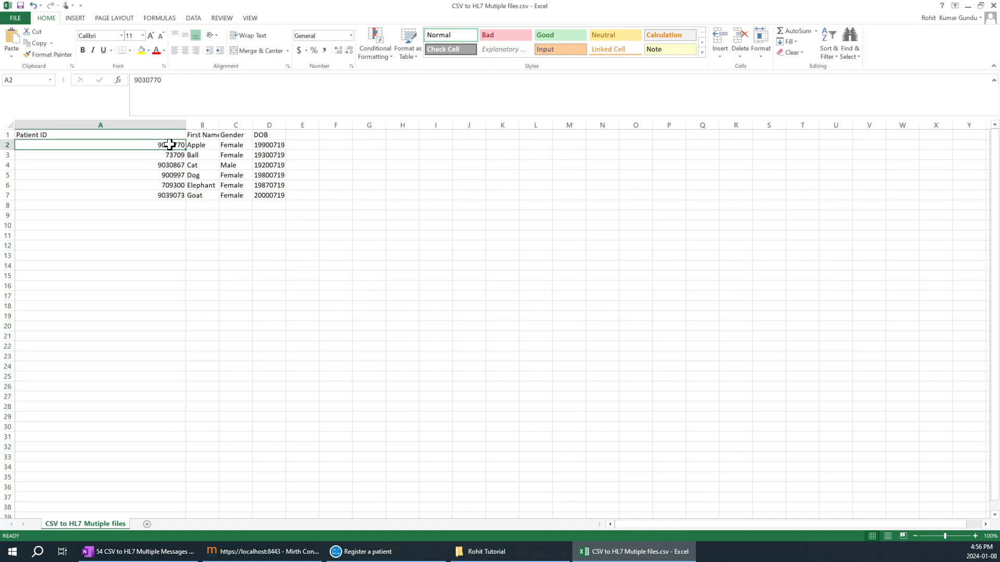
left_click(179, 156)
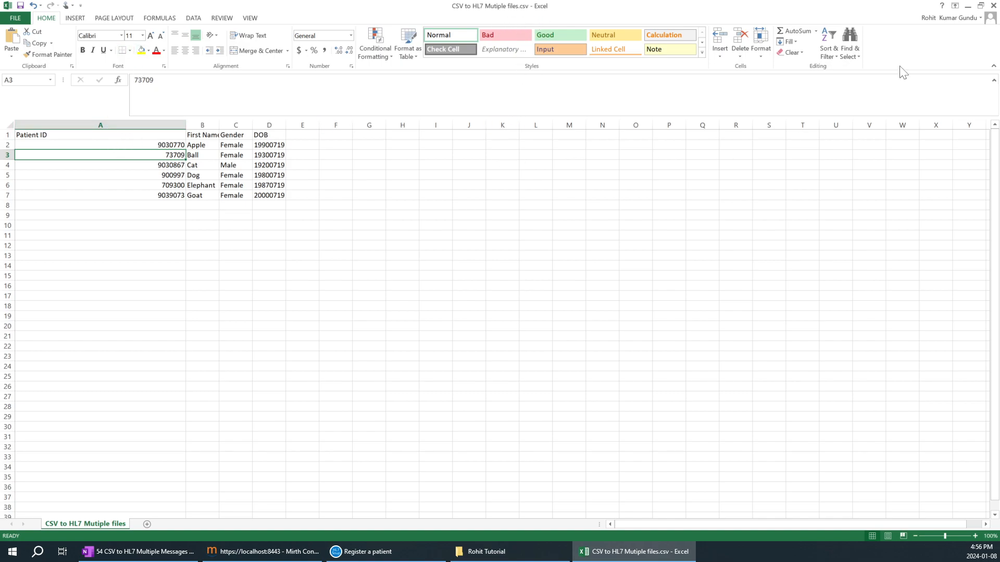
left_click(993, 6)
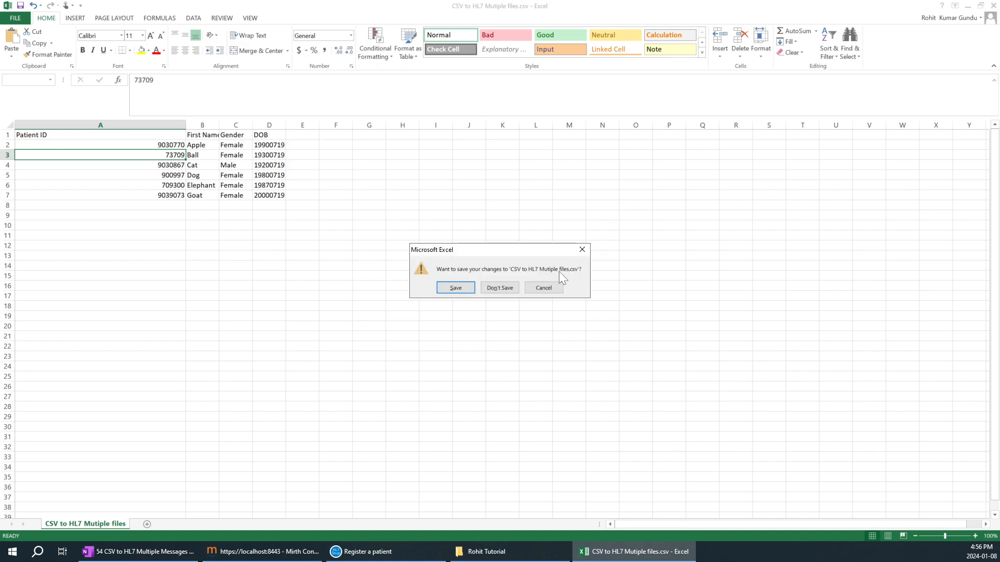
left_click(504, 290)
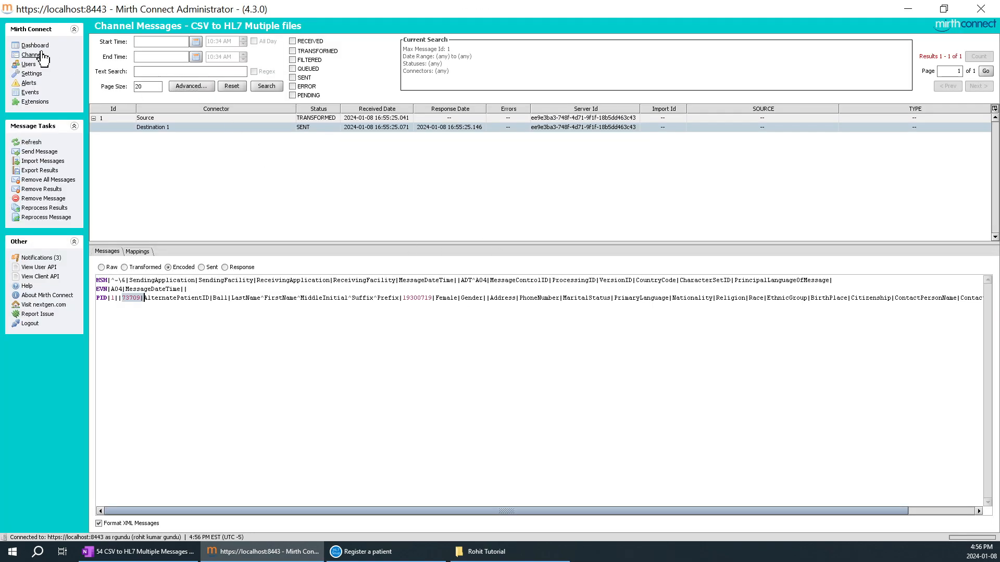
- Open the CSV to HL7 Mutiple files channel in Mirth Connect and edit Destination 1's transformer
left_click(37, 55)
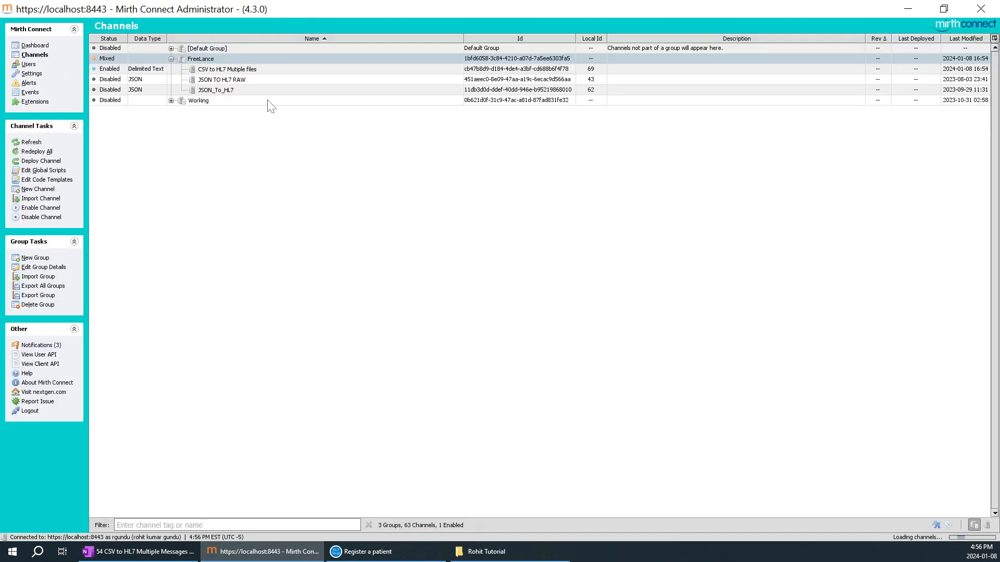
double_click(224, 72)
left_click(161, 40)
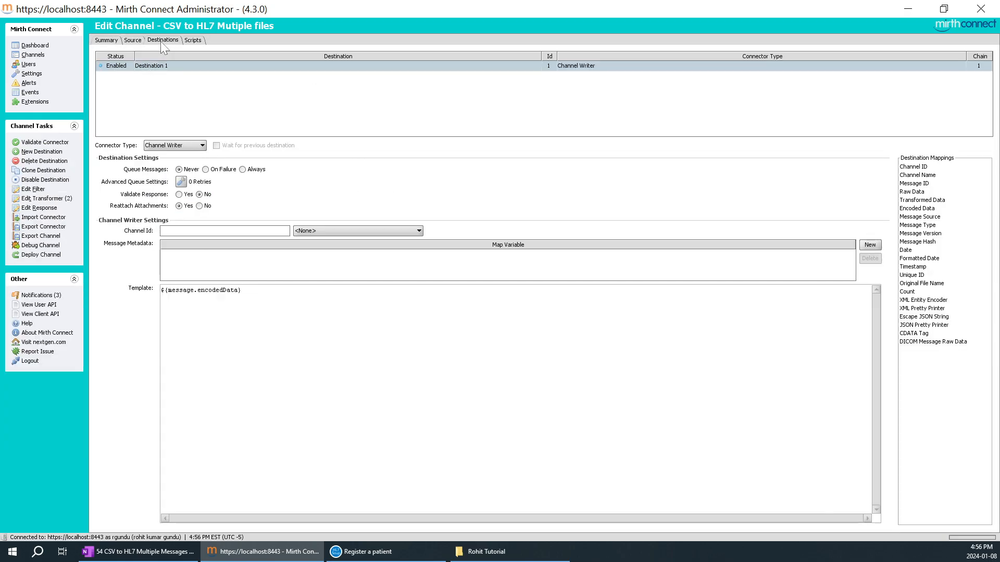
left_click(58, 198)
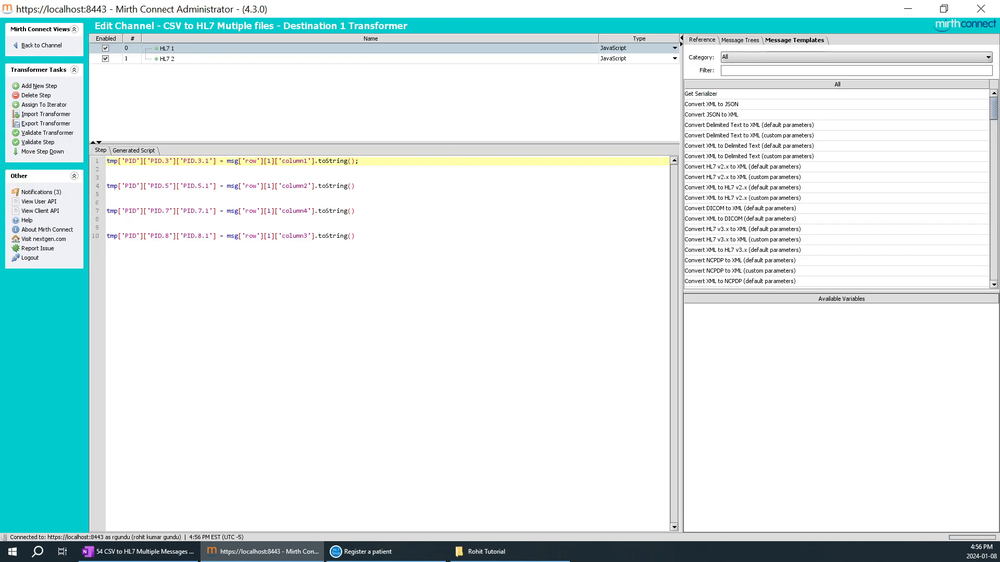
- Compare the PID mappings and row indexes in the HL7 1 and HL7 2 JavaScript steps
left_click(180, 59)
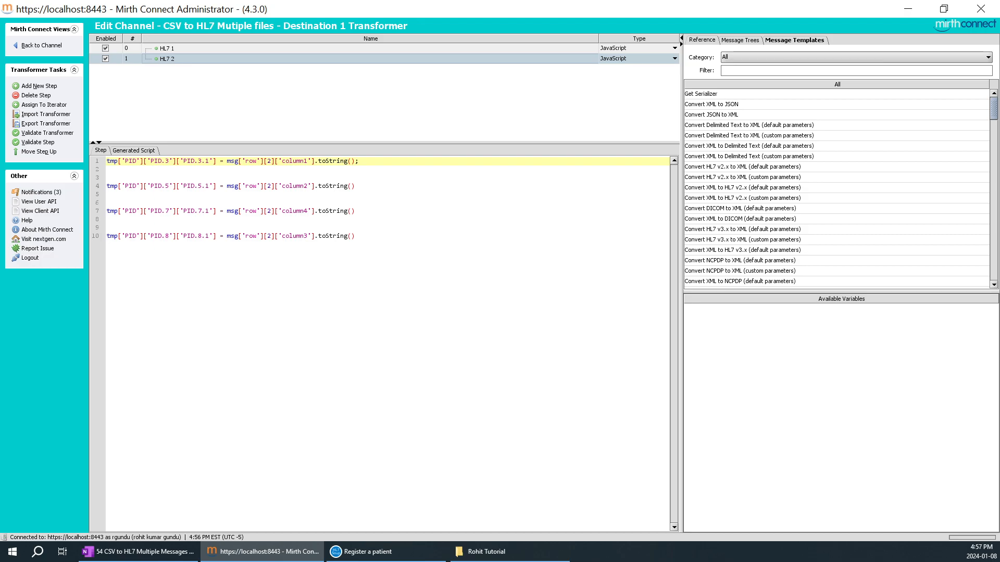
left_click_drag(357, 236, 106, 161)
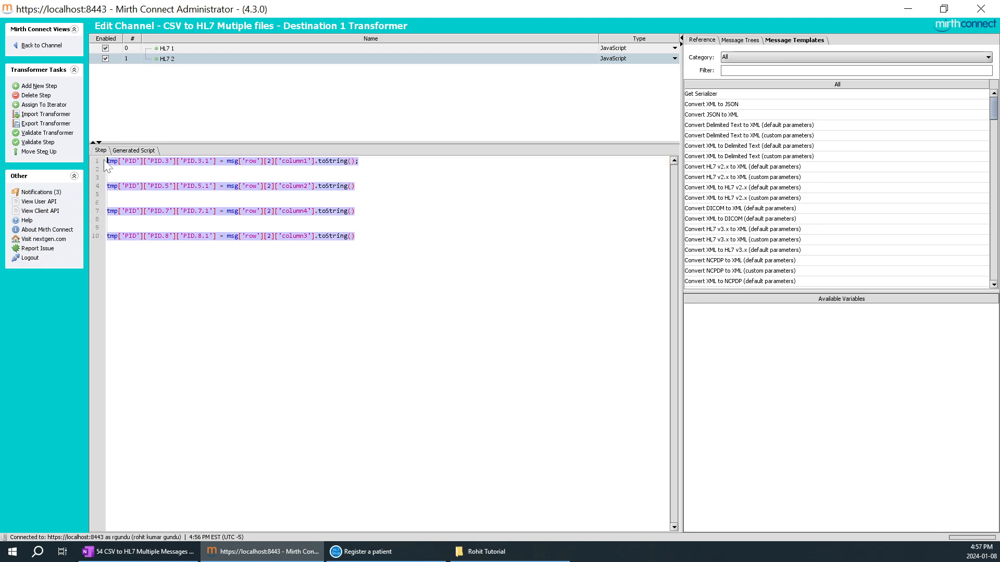
left_click(174, 49)
left_click(173, 57)
left_click(173, 49)
left_click(173, 56)
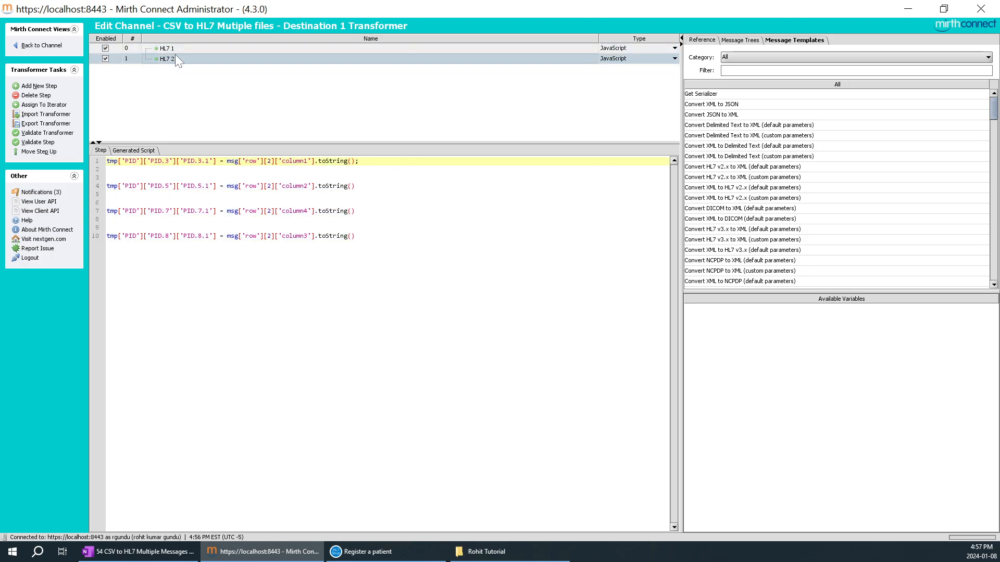
- Add four blank lines after the PID.8 mapping in the HL7 1 transformer step
left_click(176, 47)
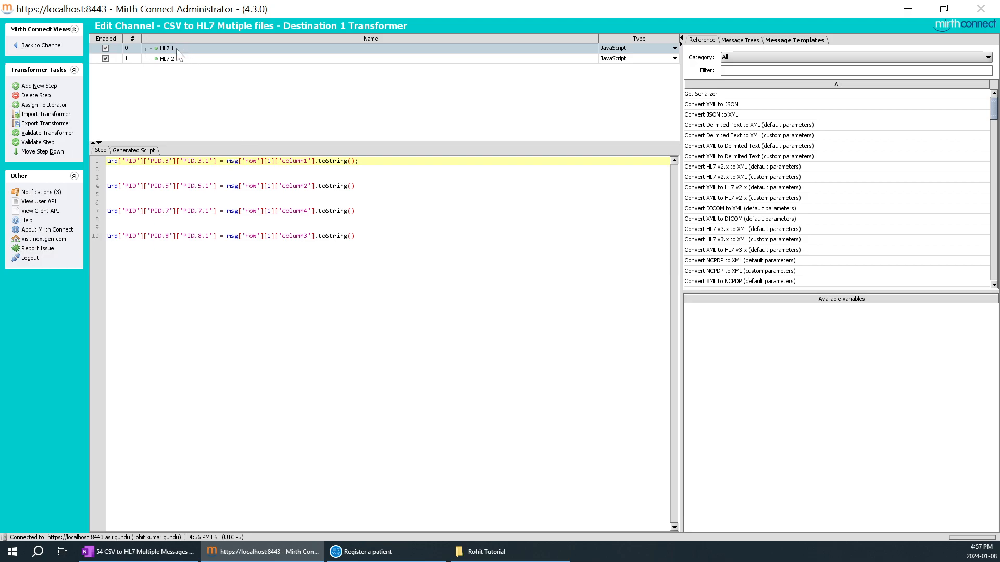
left_click(108, 228)
left_click(356, 237)
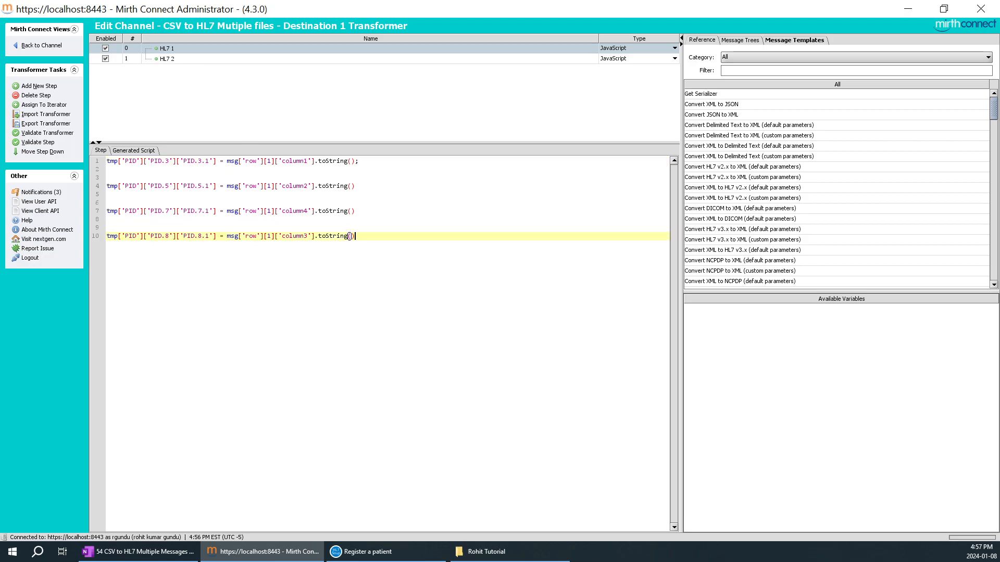
key("Return")
key("Return")
key("Return")
key("Return")
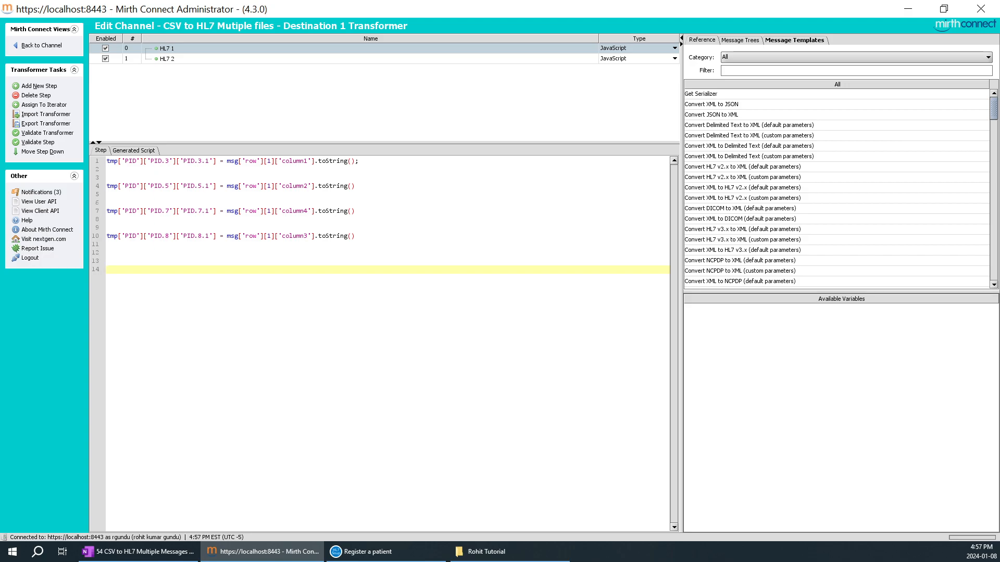
- Declare var output1 = tmp; below the PID.8 mapping in the HL7 2 transformer step
left_click(175, 58)
left_click(175, 52)
left_click(176, 59)
left_click(359, 237)
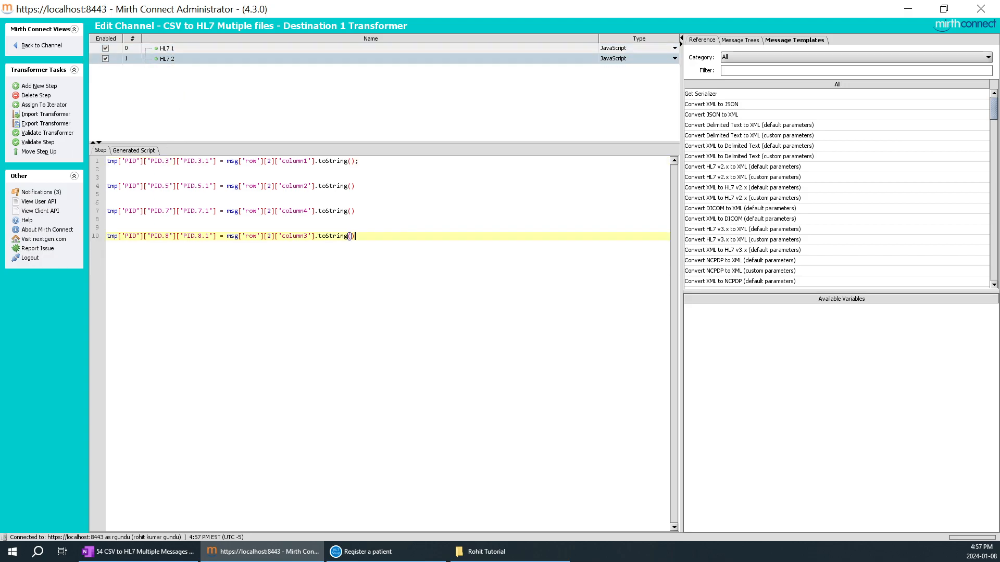
key("Return")
key("Return")
key("Return")
type("va")
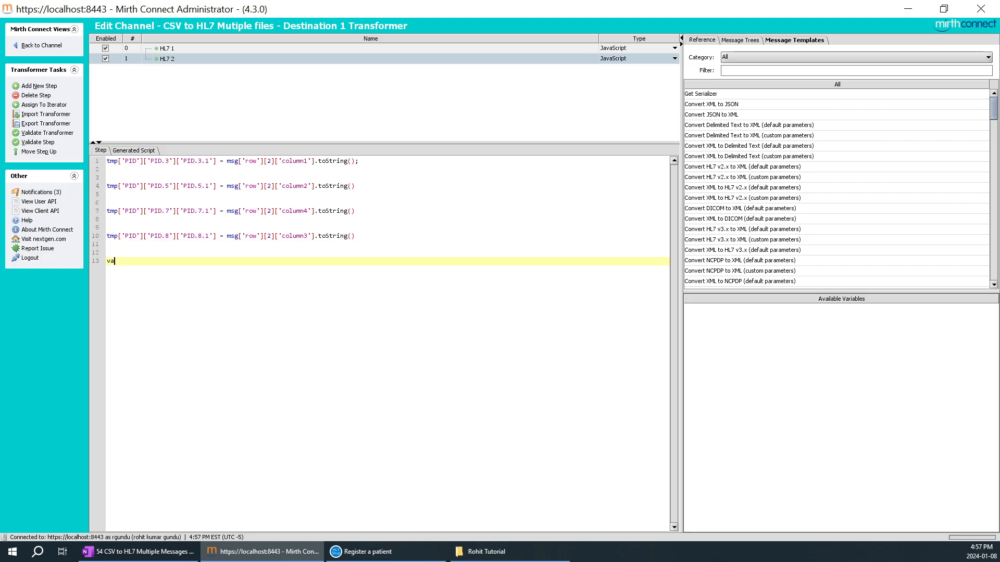
type("r output1 = tmp")
key("shift+Left")
key("shift+Left")
key("shift+Left")
key("shift+Left")
- Highlight the output1 variable and review the transformer's inbound and outbound message templates
double_click(135, 261)
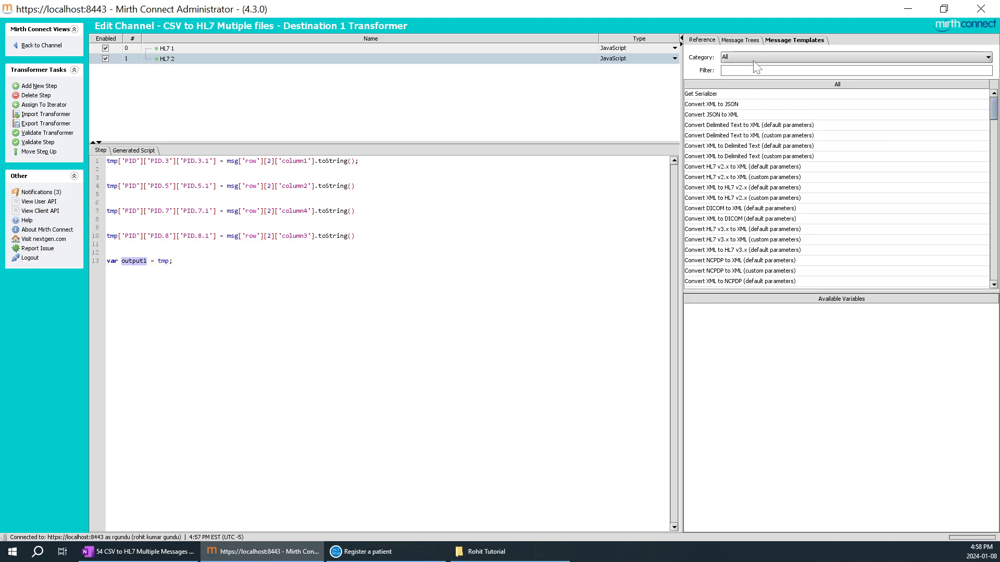
left_click(789, 41)
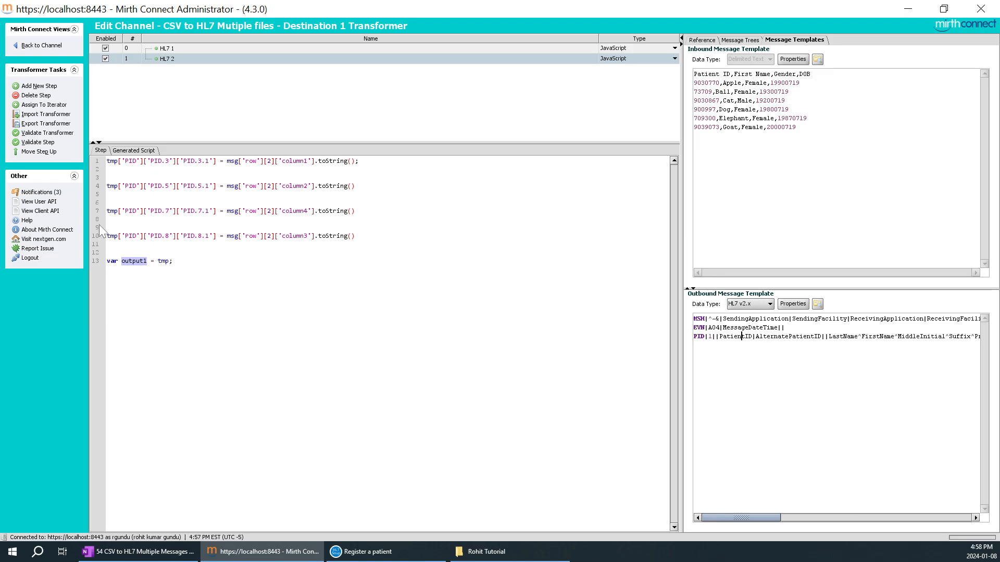
left_click(173, 261)
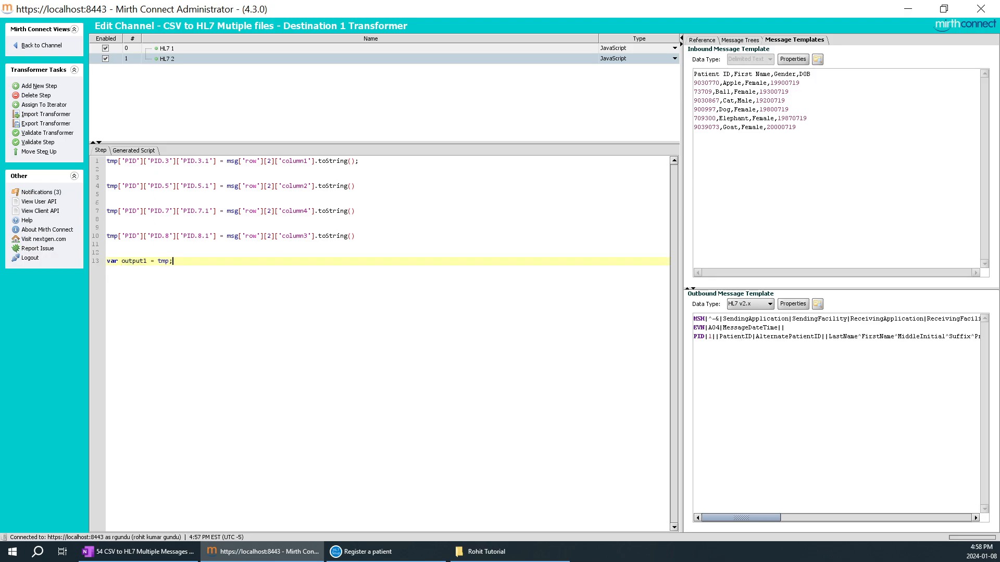
- Start a routing statement with "rout" two lines below the output1 declaration and search the reference code templates for "route"
key("Return")
key("Return")
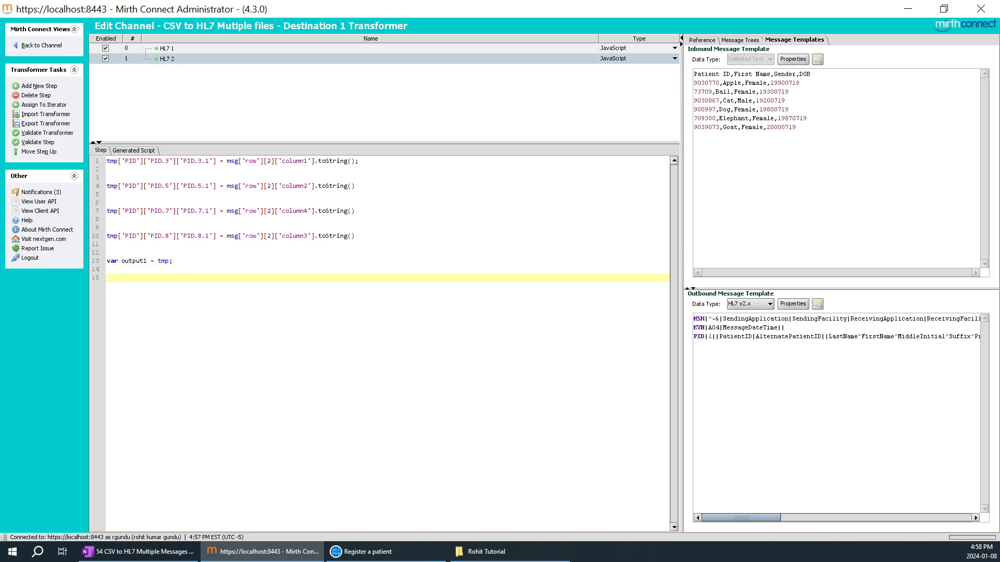
type("rout")
left_click(709, 40)
left_click(746, 70)
type("route")
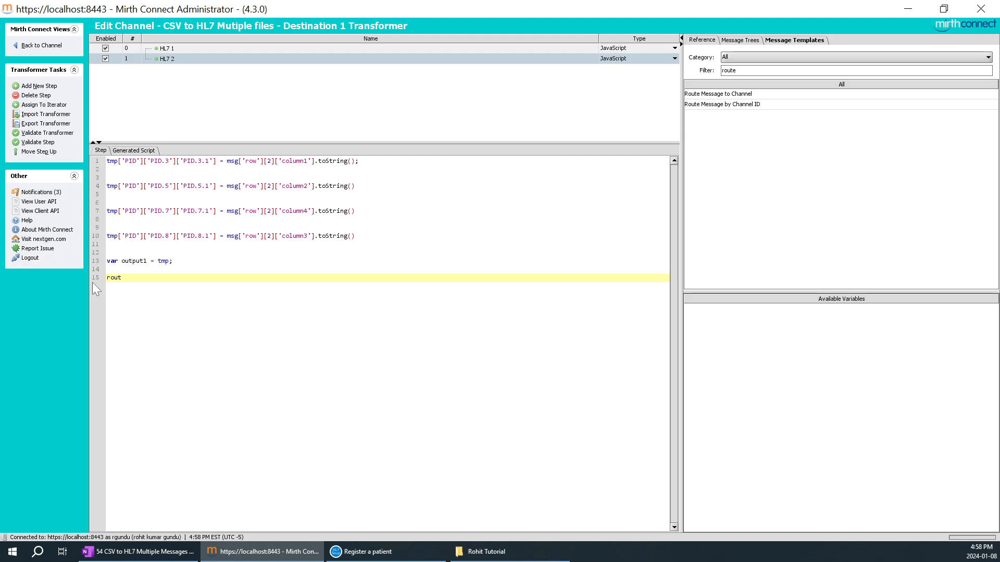
- Replace the partial "rout" text in the HL7 2 script with the Route Message by Channel ID and Route Message to Channel templates
key("BackSpace")
key("BackSpace")
key("BackSpace")
left_click_drag(738, 104, 445, 298)
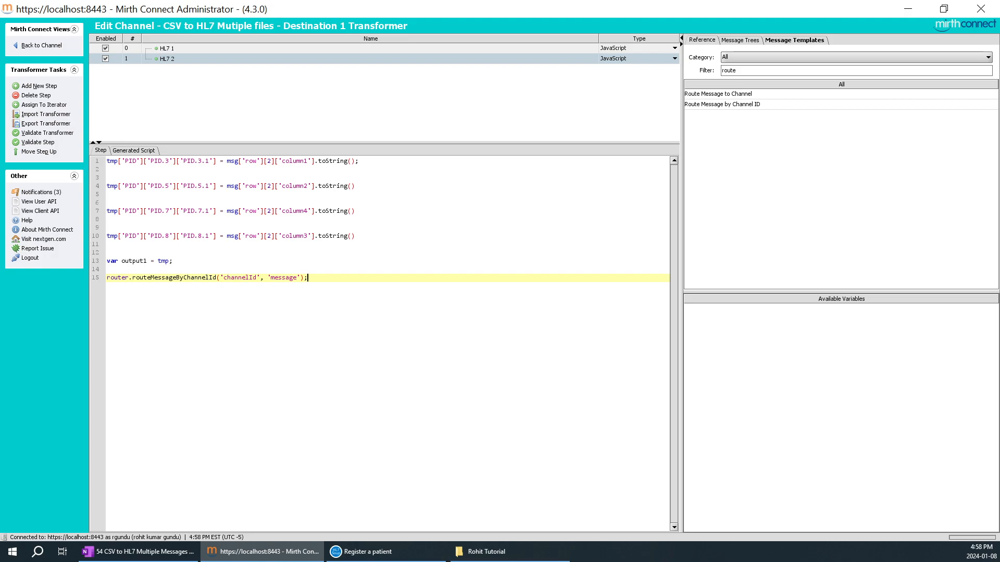
key("Return")
key("Return")
left_click_drag(732, 95, 297, 317)
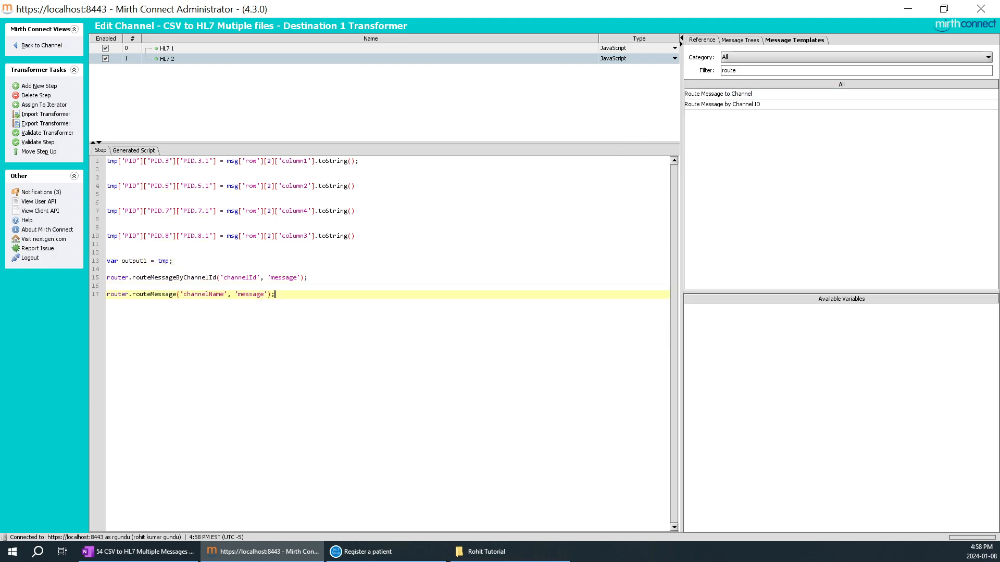
- Delete the routeMessageByChannelId line from the HL7 2 script, keeping the routeMessage call
left_click_drag(307, 277, 106, 278)
key("BackSpace")
key("BackSpace")
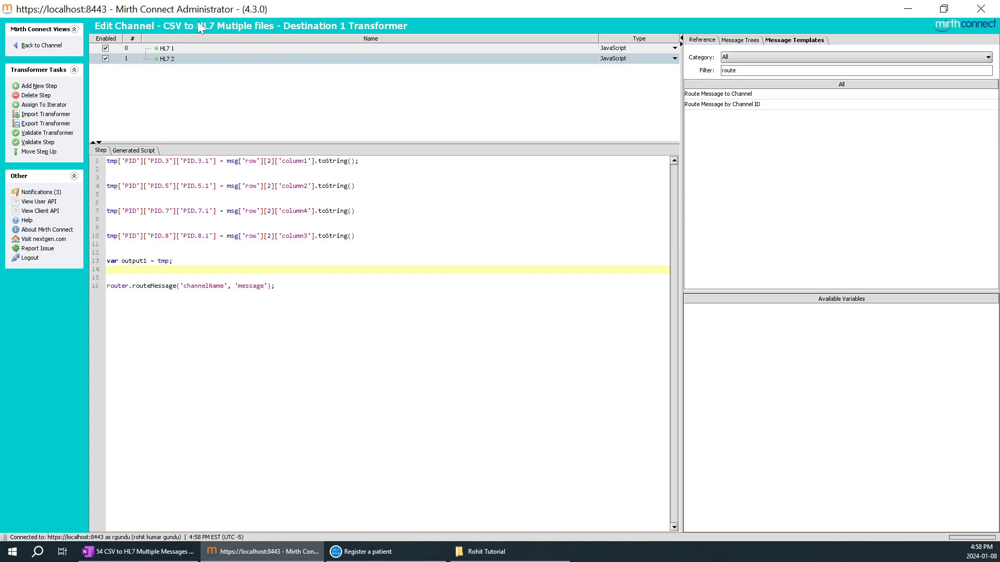
- Replace the channelName placeholder in the routeMessage call with Viratkohli
left_click(138, 551)
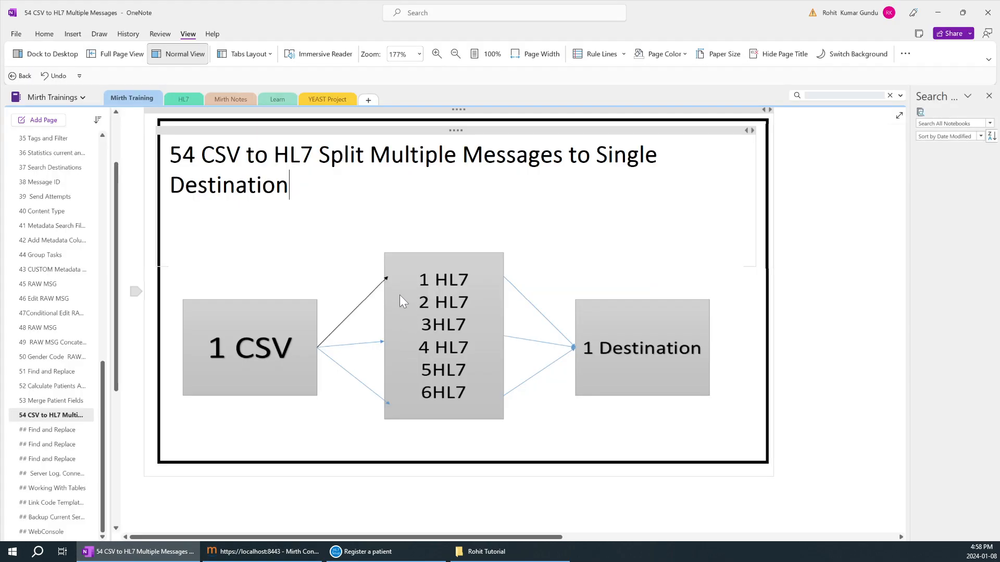
left_click(937, 12)
left_click_drag(199, 286, 183, 286)
left_click(221, 286)
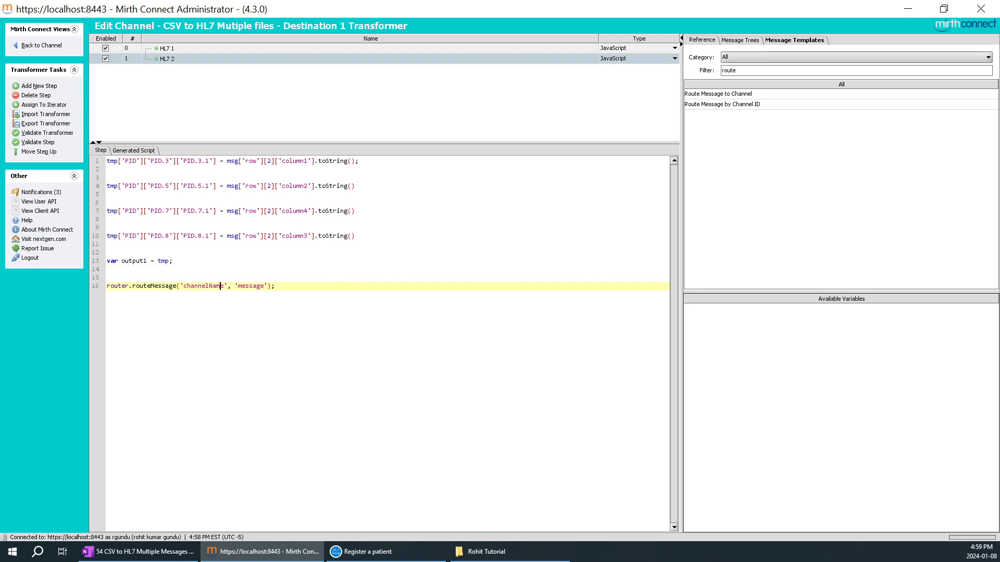
key("BackSpace")
key("BackSpace")
key("BackSpace")
key("BackSpace")
key("BackSpace")
key("BackSpace")
key("BackSpace")
key("BackSpace")
key("BackSpace")
key("BackSpace")
key("BackSpace")
type("ViratKohli")
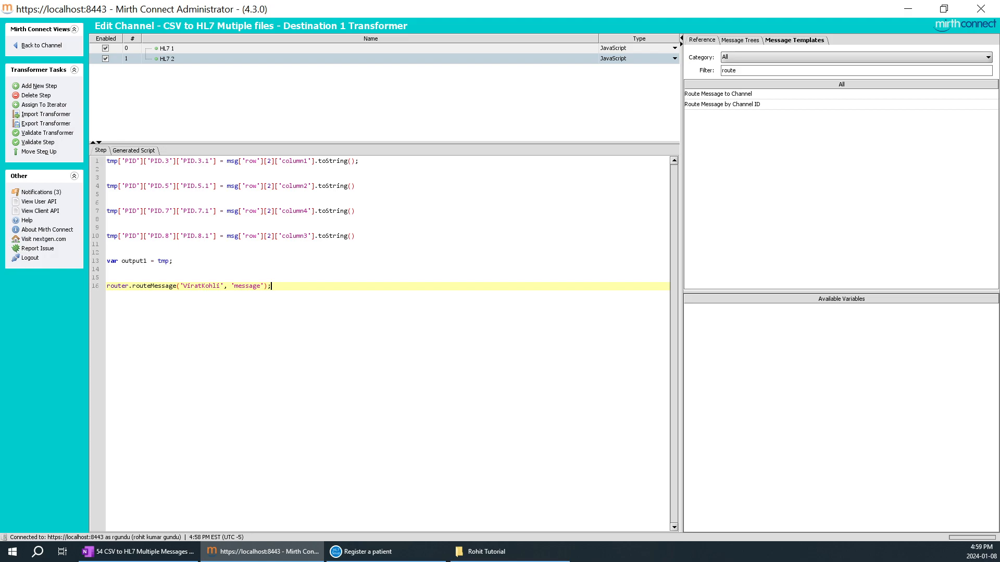
key("BackSpace")
type("k")
left_click_drag(182, 286, 202, 286)
left_click(210, 286)
- Replace the message placeholder in the routeMessage call with the variable name output1
left_click_drag(121, 261, 137, 261)
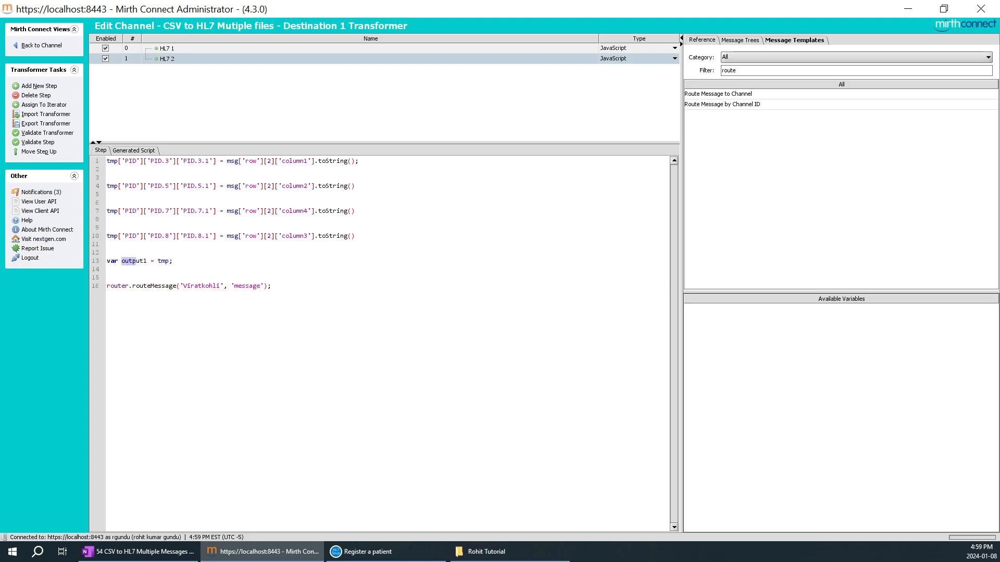
double_click(137, 261)
key("ctrl+c")
left_click_drag(234, 285, 260, 285)
key("ctrl+v")
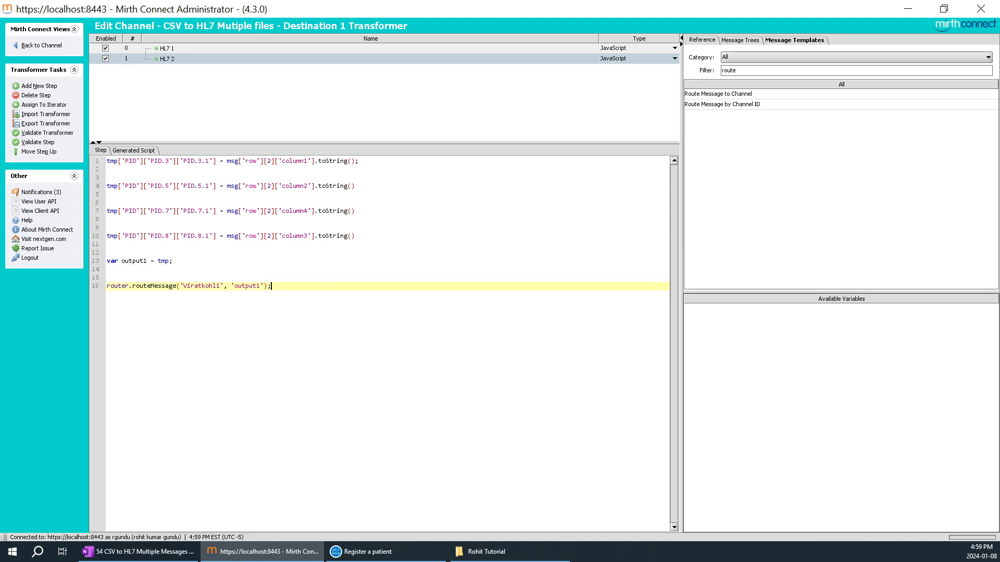
- Copy the output1 declaration and routeMessage call from HL7 2 to the end of the HL7 1 script
left_click_drag(271, 286, 106, 260)
key("ctrl+c")
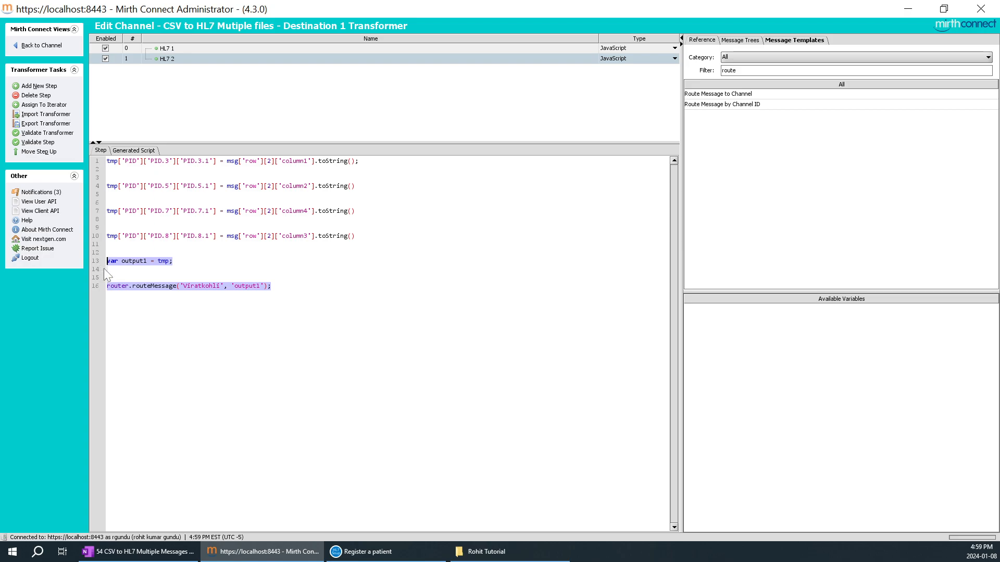
left_click(174, 48)
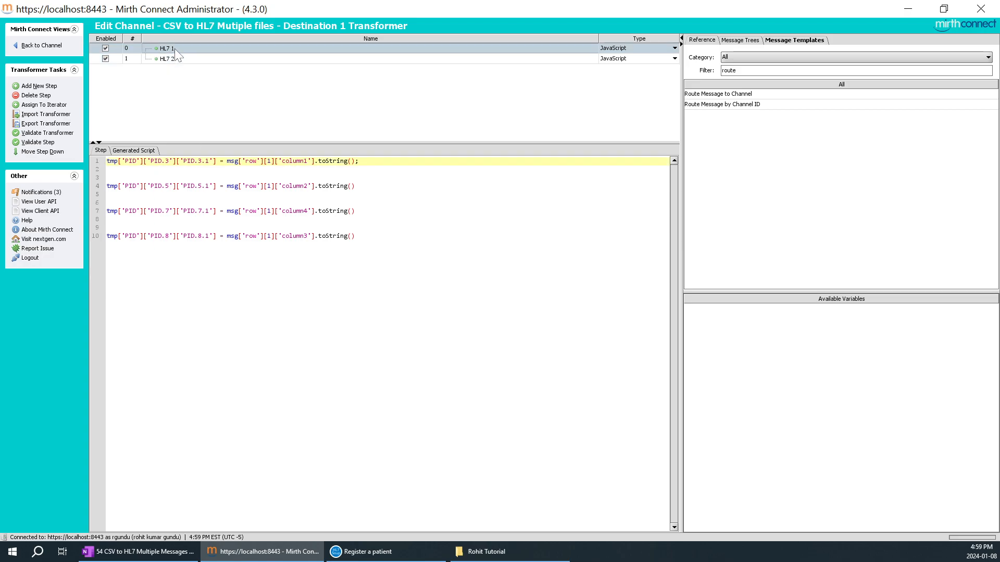
left_click(356, 236)
key("Return")
key("Return")
key("Return")
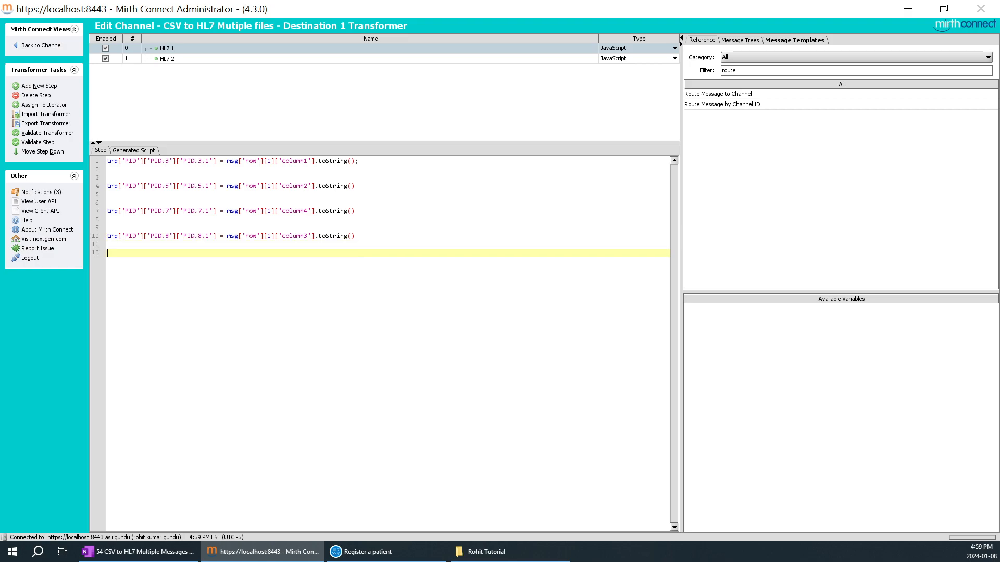
key("ctrl+v")
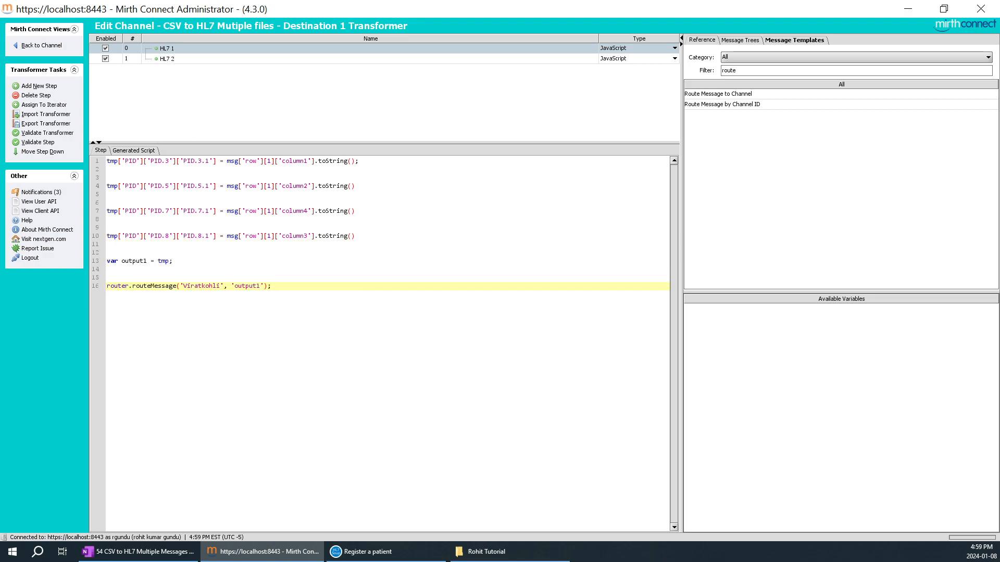
- In the HL7 2 script, rename output1 to output2 in both the variable declaration and the routeMessage call
left_click(163, 60)
left_click(148, 261)
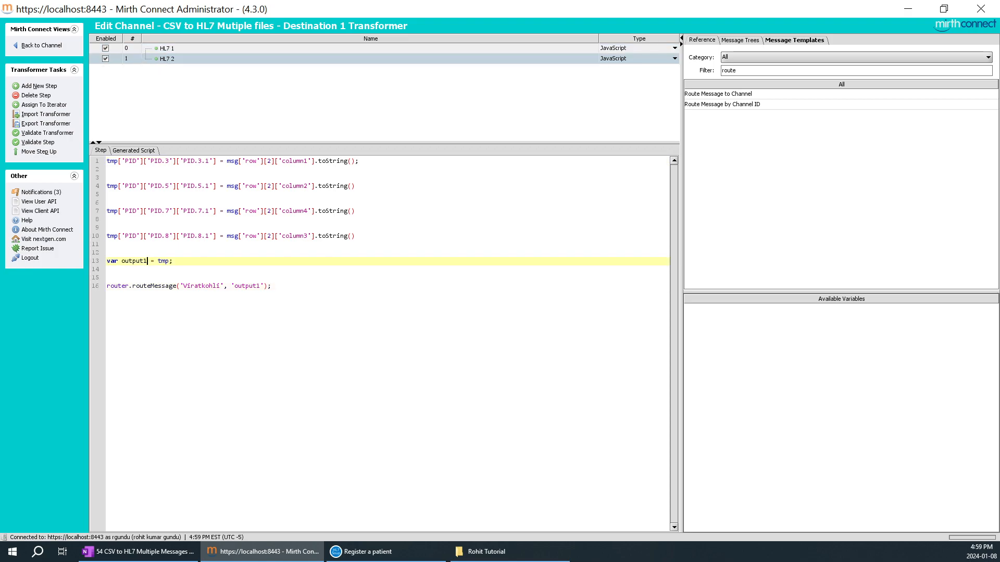
key("BackSpace")
type("2")
left_click(256, 285)
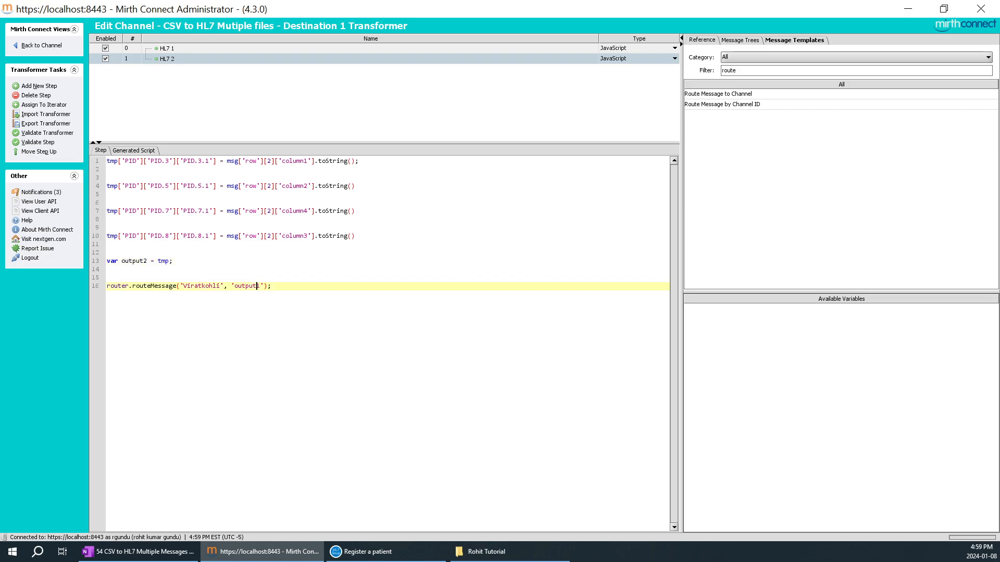
type("\\2")
key("BackSpace")
key("BackSpace")
key("BackSpace")
type("2")
left_click(138, 551)
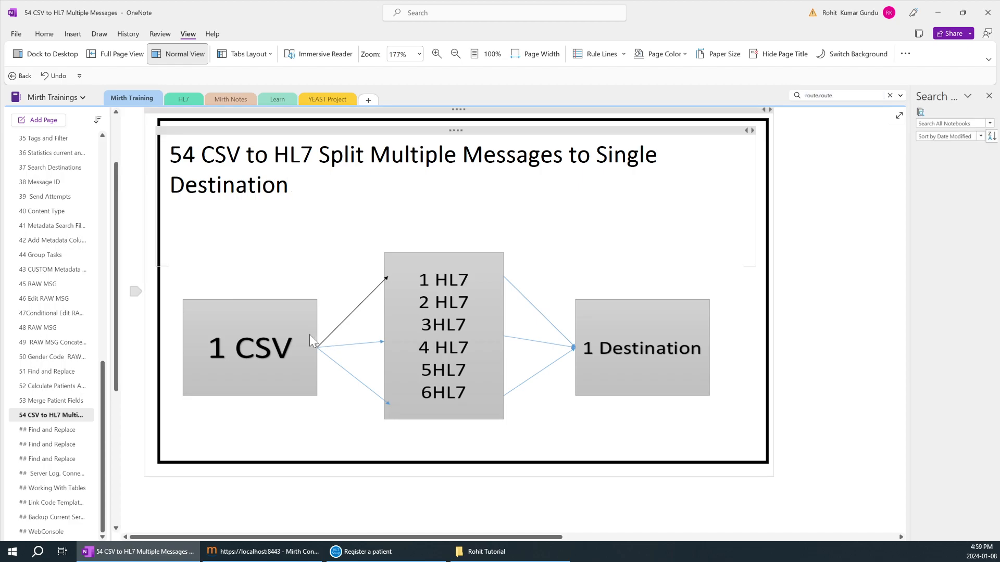
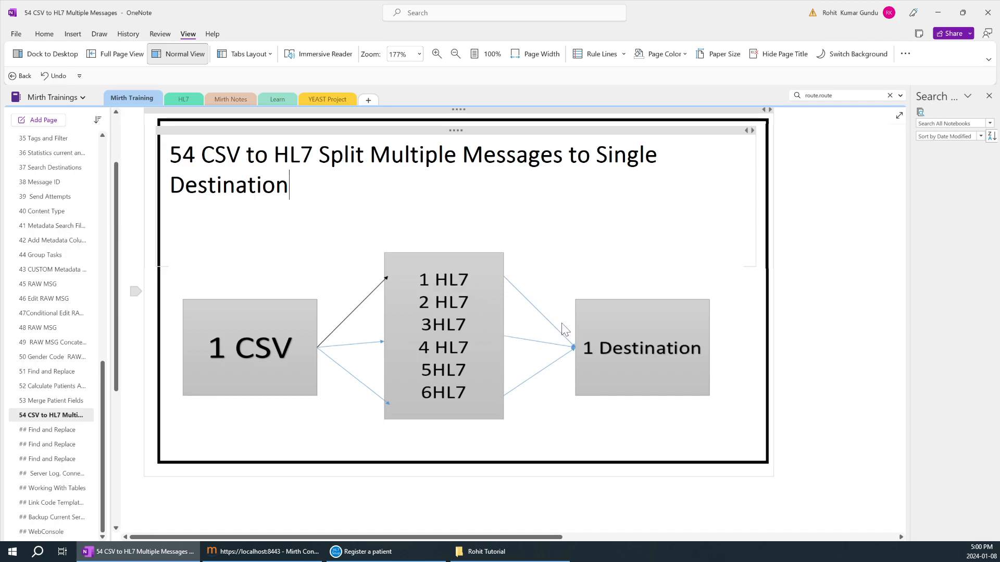
key("alt+Tab")
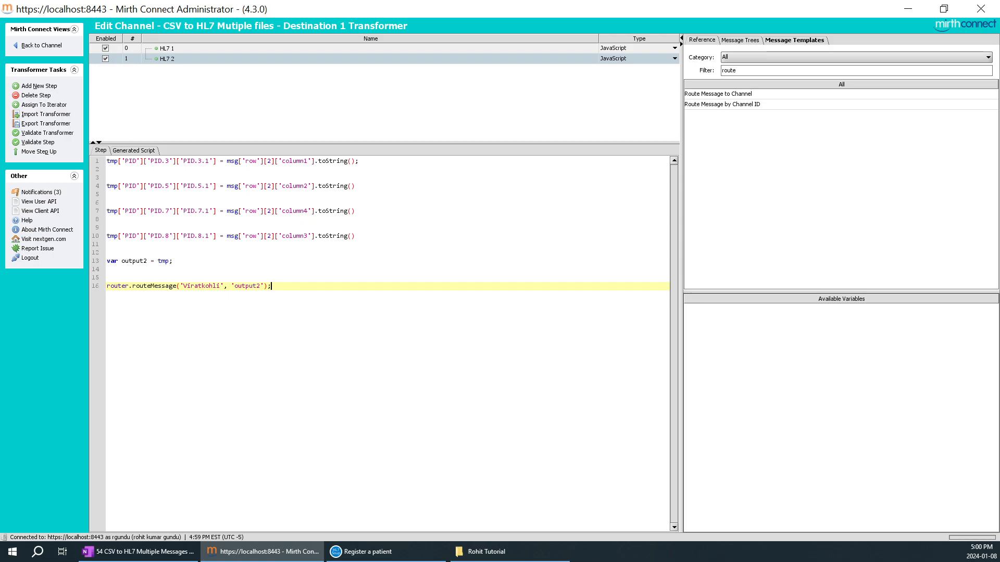
key("shift+Up")
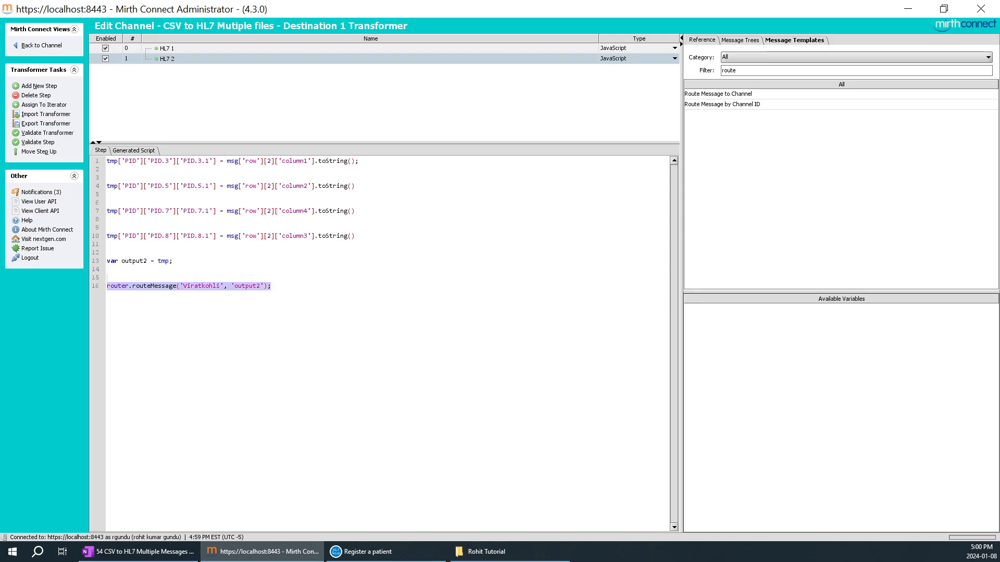
left_click(272, 286)
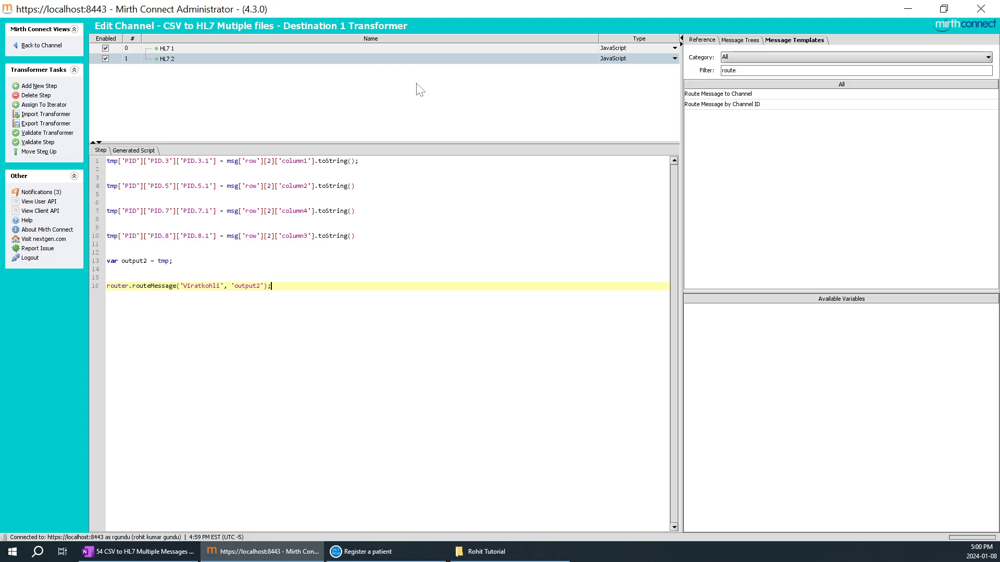
- Copy the channel name Viratkohli from the routeMessage call in the HL7 2 script
double_click(202, 286)
key("ctrl+c")
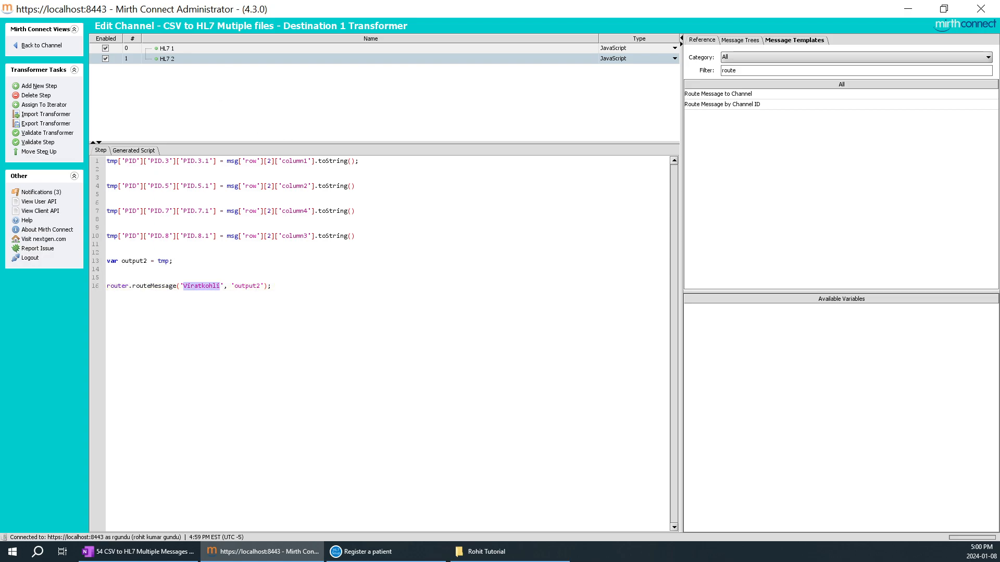
left_click(273, 286)
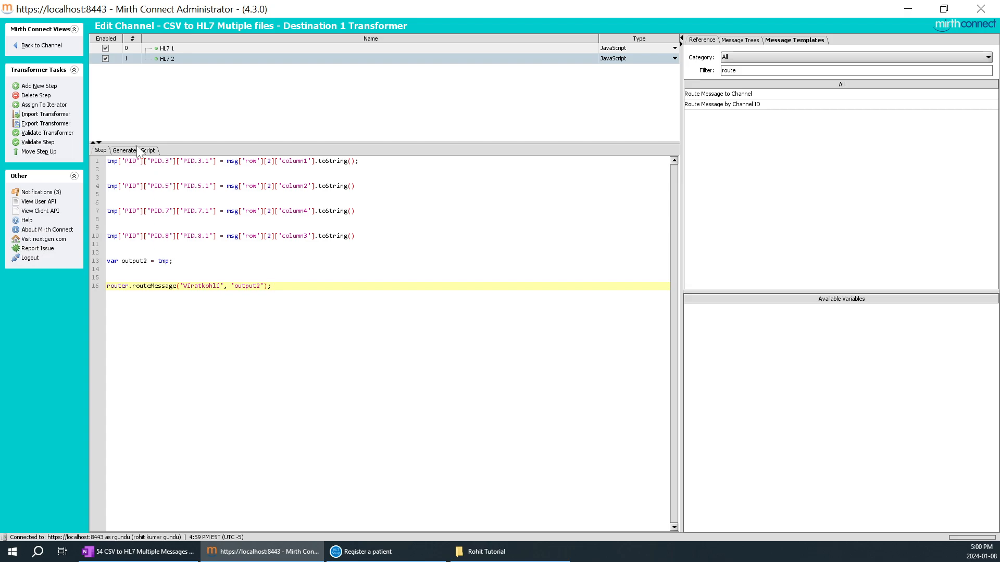
- Go back to the CSV to HL7 Mutiple files channel, save its changes and deploy it
left_click(49, 46)
left_click(56, 145)
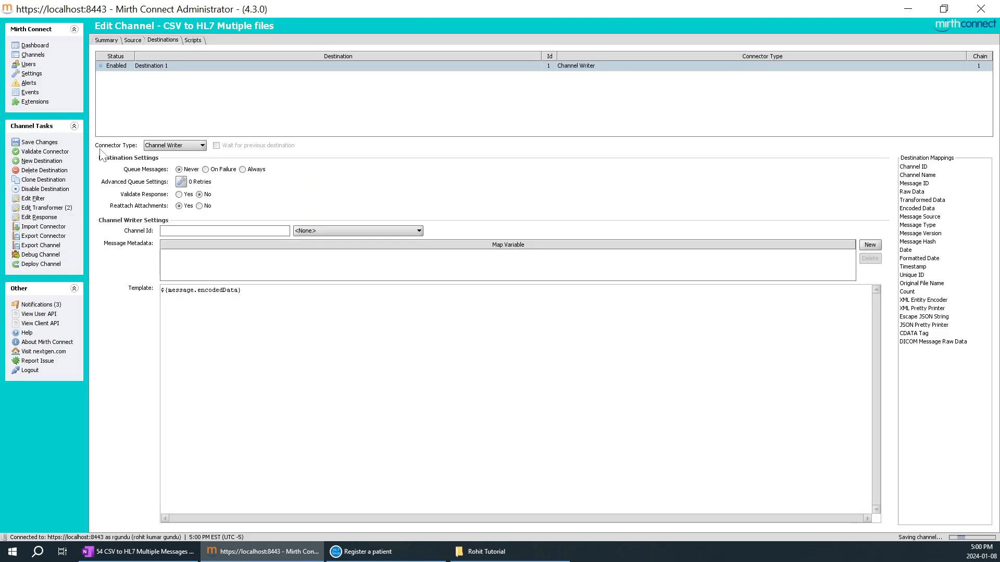
left_click(42, 255)
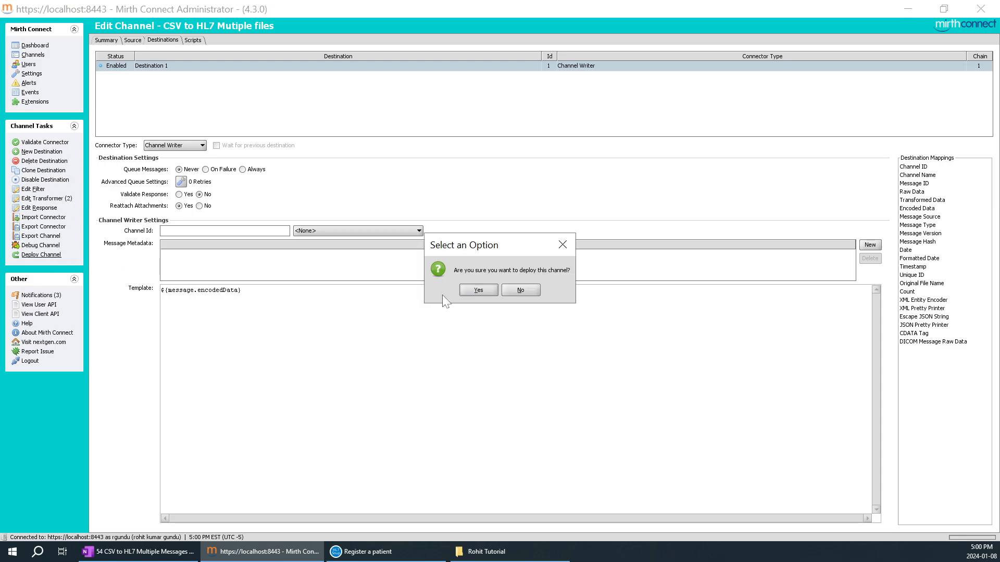
left_click(478, 290)
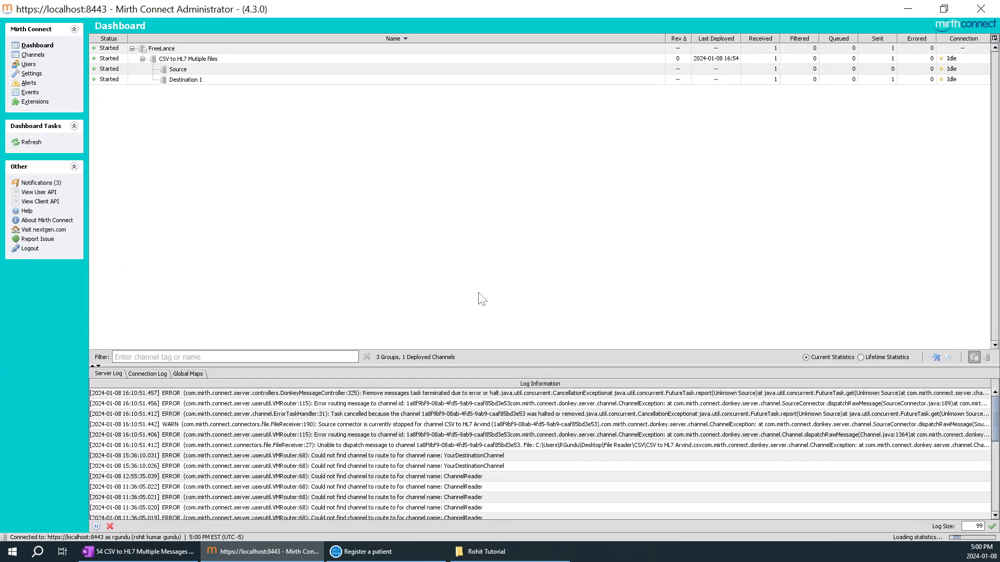
- Create a new channel from the FreeLance group and name it Viratkohli using the copied name
left_click(34, 55)
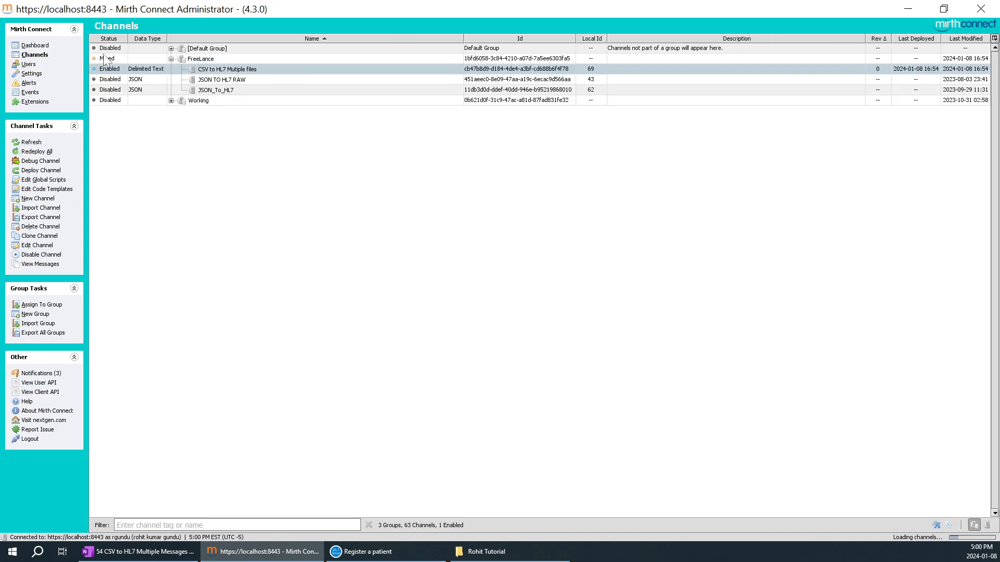
right_click(213, 60)
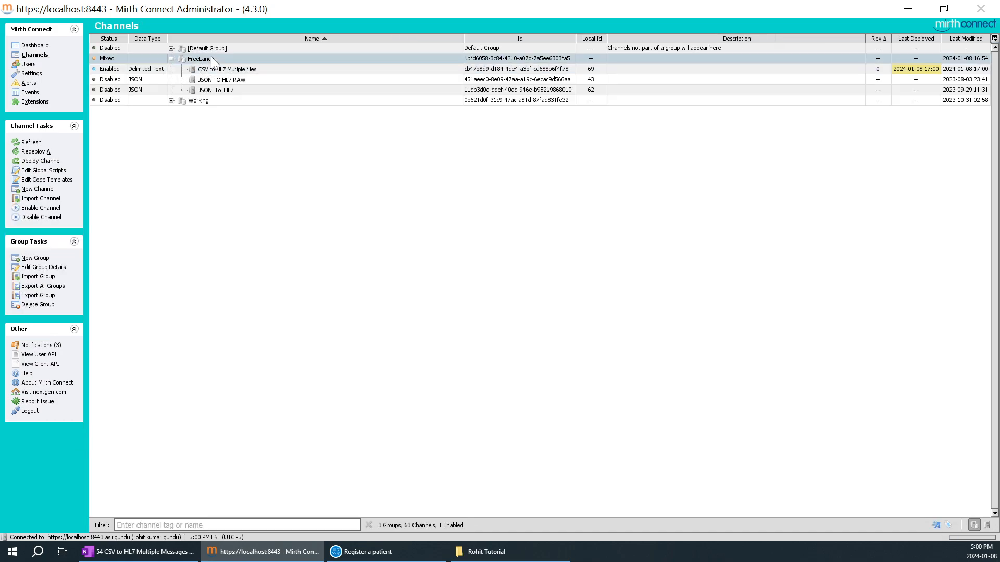
left_click(253, 113)
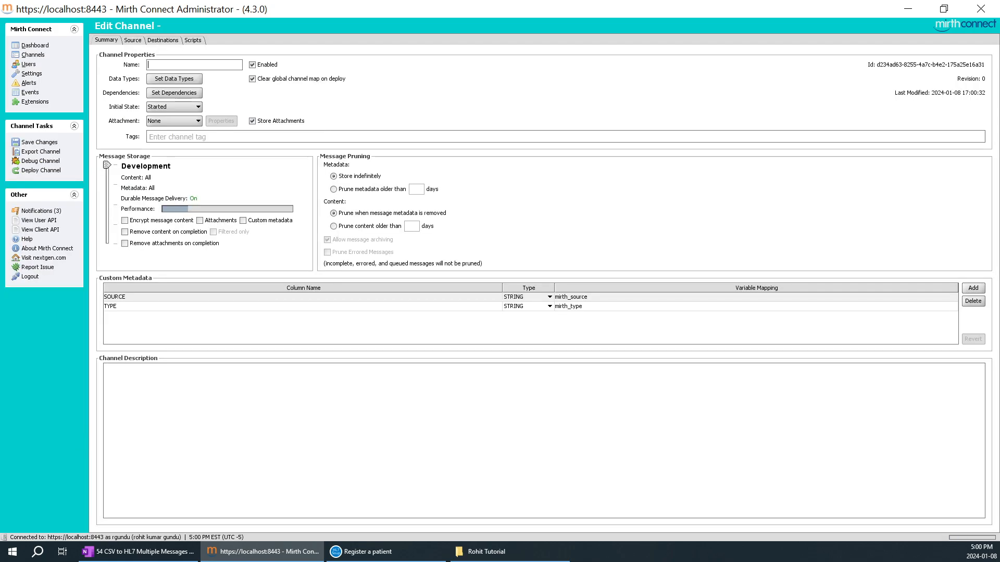
key("ctrl+v")
- Check the Viratkohli channel's source and destination settings, leaving the source as Channel Reader, and save and deploy the channel
left_click(140, 42)
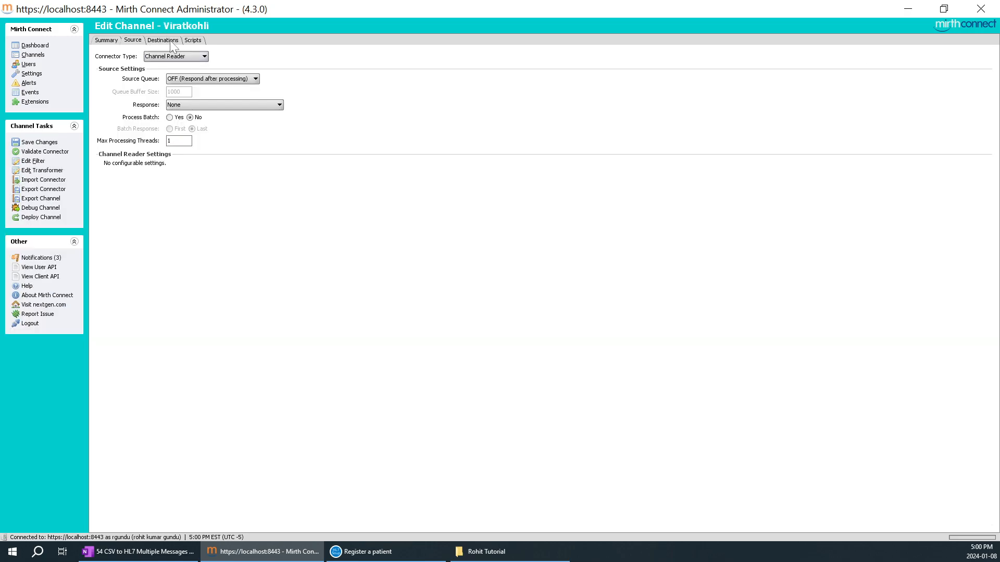
left_click(169, 42)
left_click(134, 41)
left_click(111, 41)
left_click(39, 143)
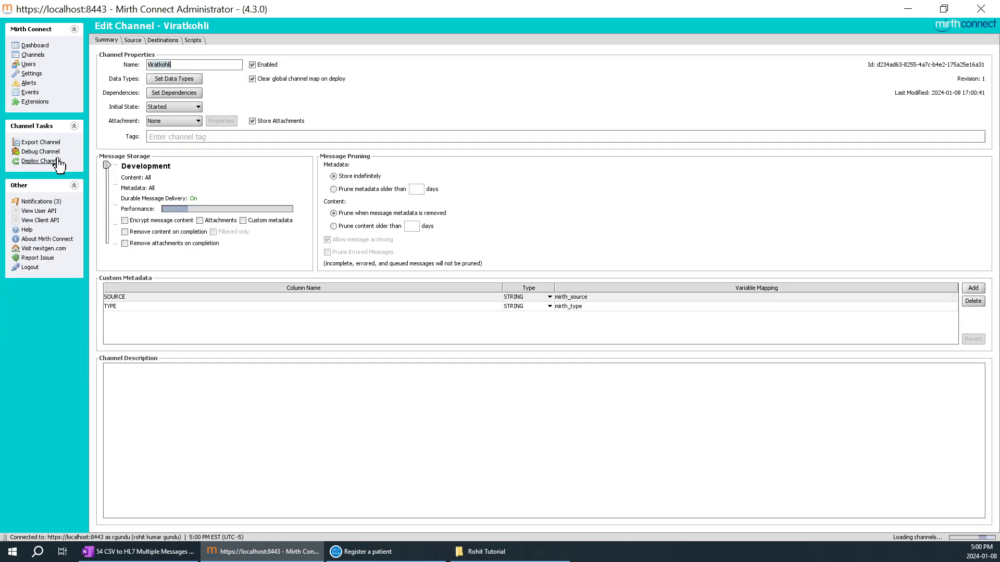
left_click(52, 160)
left_click(478, 290)
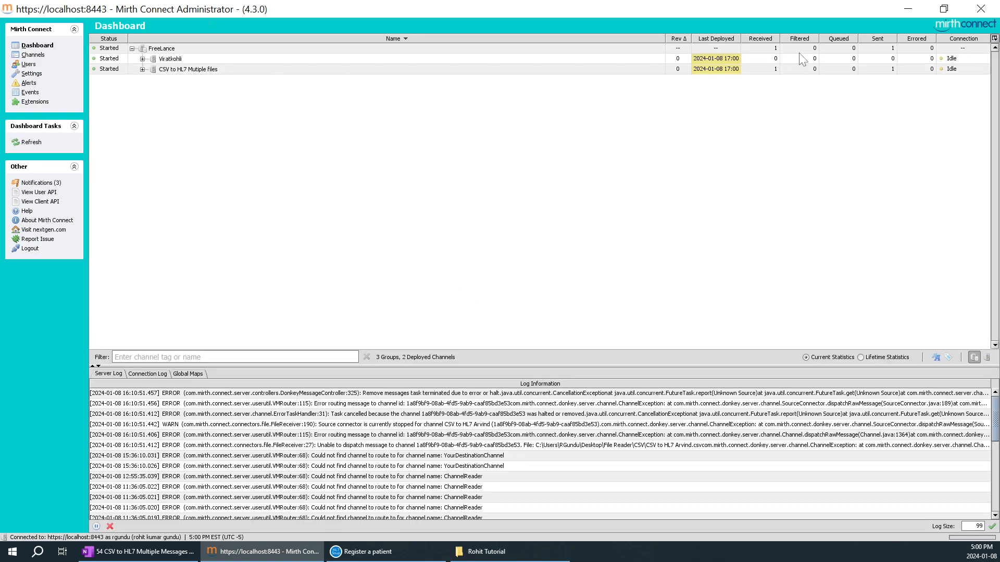
- Clear the received, filtered, sent and errored statistics of the CSV to HL7 Mutiple files channel
left_click(596, 72)
right_click(581, 67)
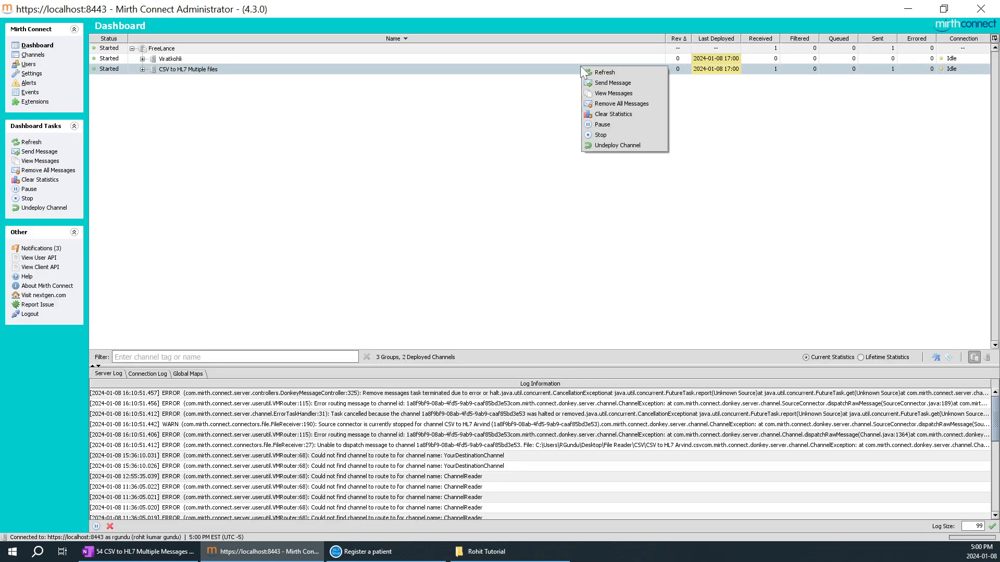
left_click(610, 116)
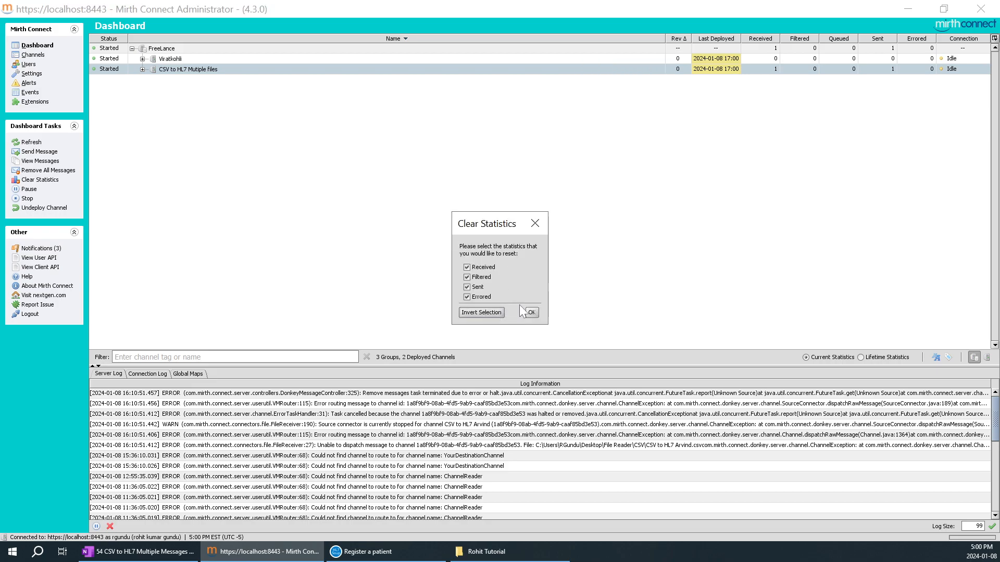
left_click(531, 312)
left_click(778, 58)
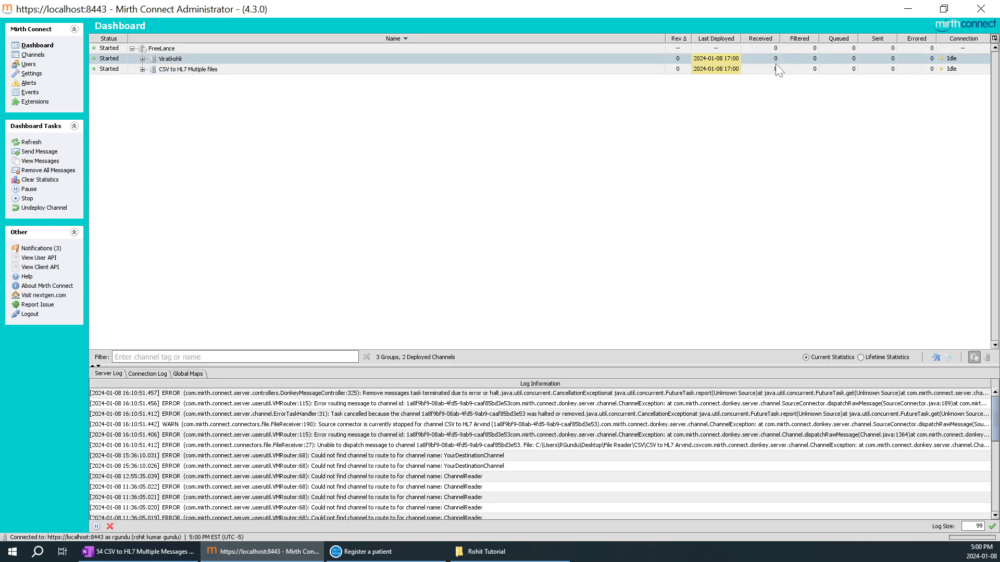
left_click(753, 86)
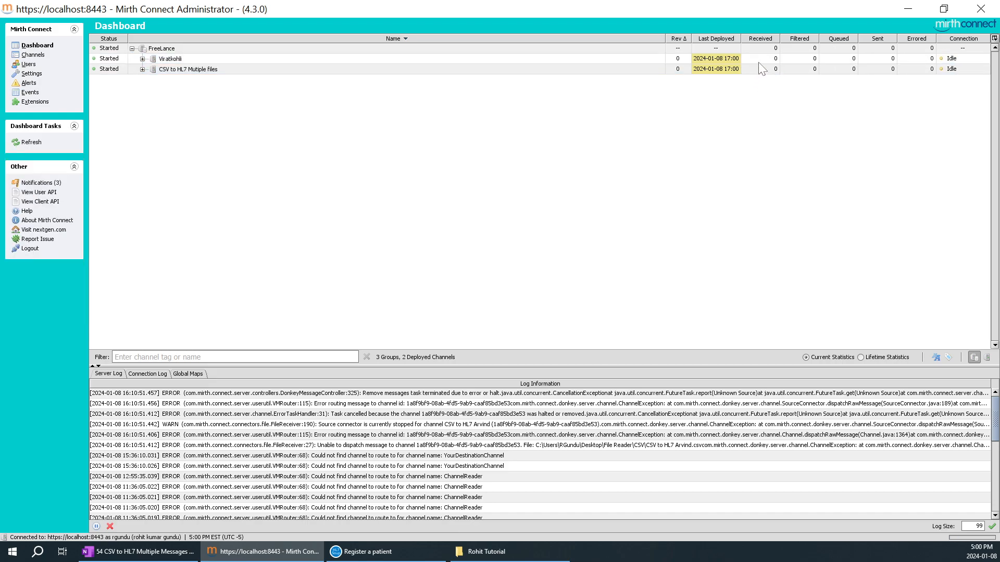
left_click(761, 59)
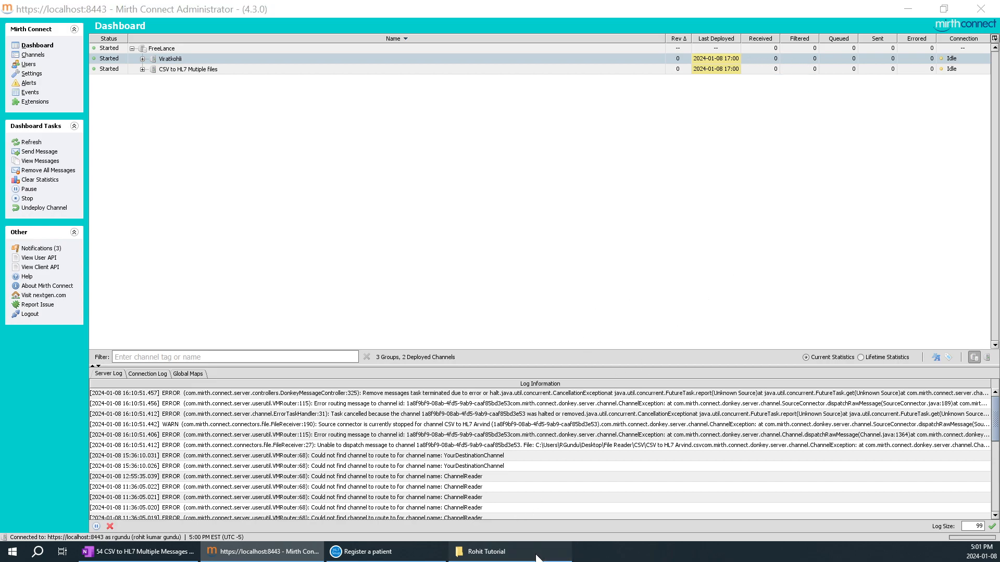
- In File Explorer, move CSV to HL7 Mutiple files.csv from Rohit Tutorial into its csv subfolder and refresh the folder view
left_click(552, 551)
left_click_drag(350, 62, 187, 63)
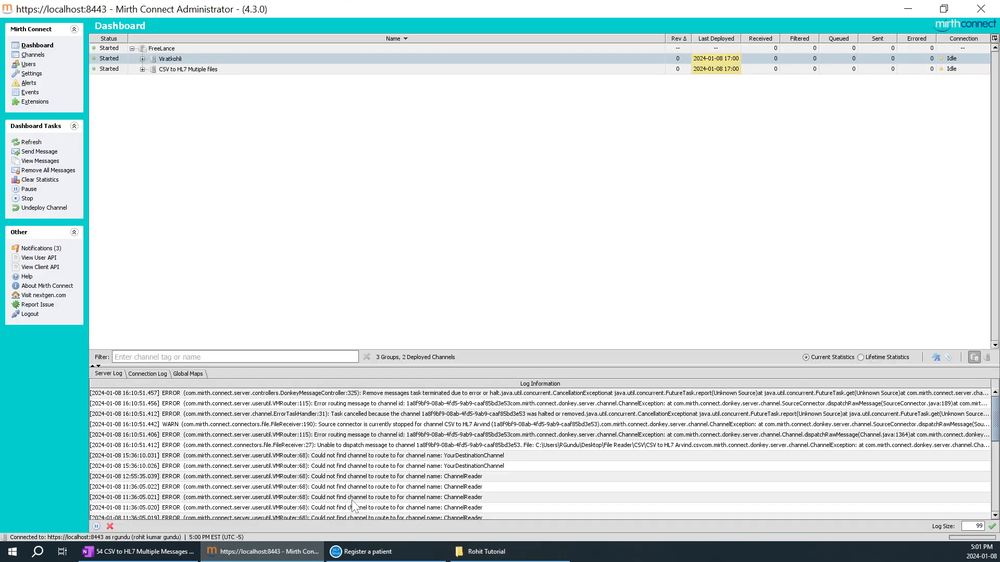
left_click(263, 551)
left_click(505, 555)
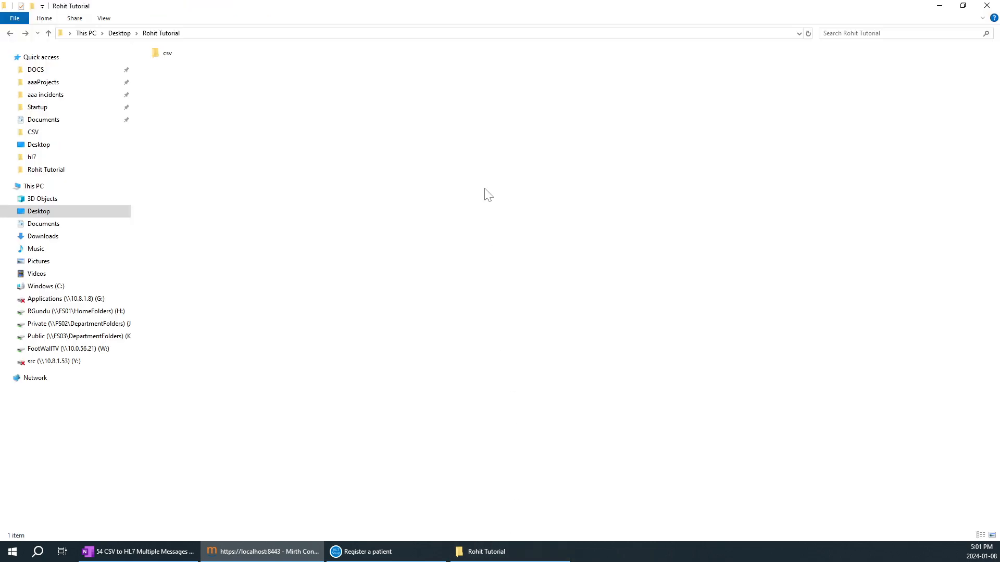
right_click(446, 159)
left_click(349, 200)
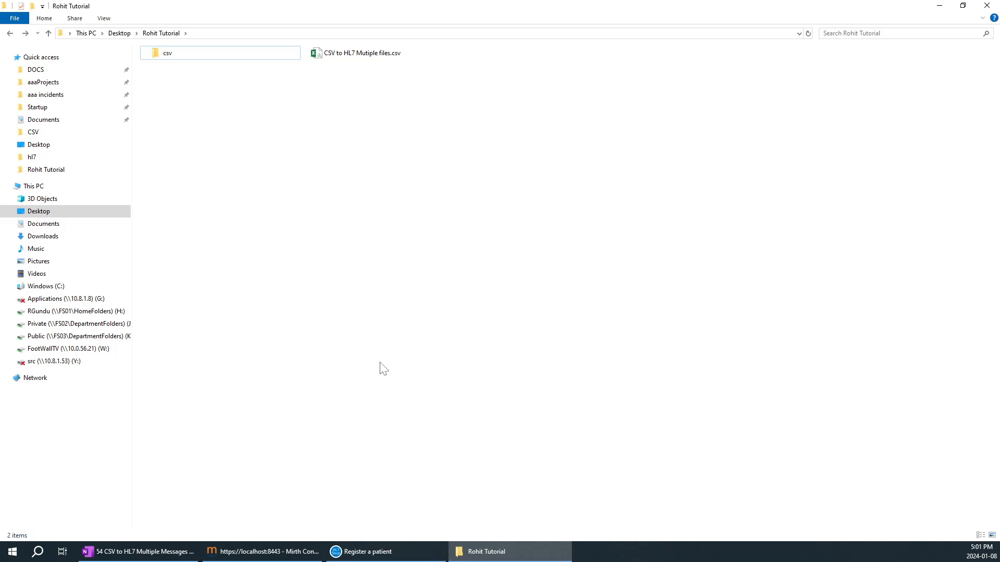
- Switch to Mirth Connect and check the received message counts of the CSV to HL7 Mutiple files and Viratkohli channels
left_click(275, 556)
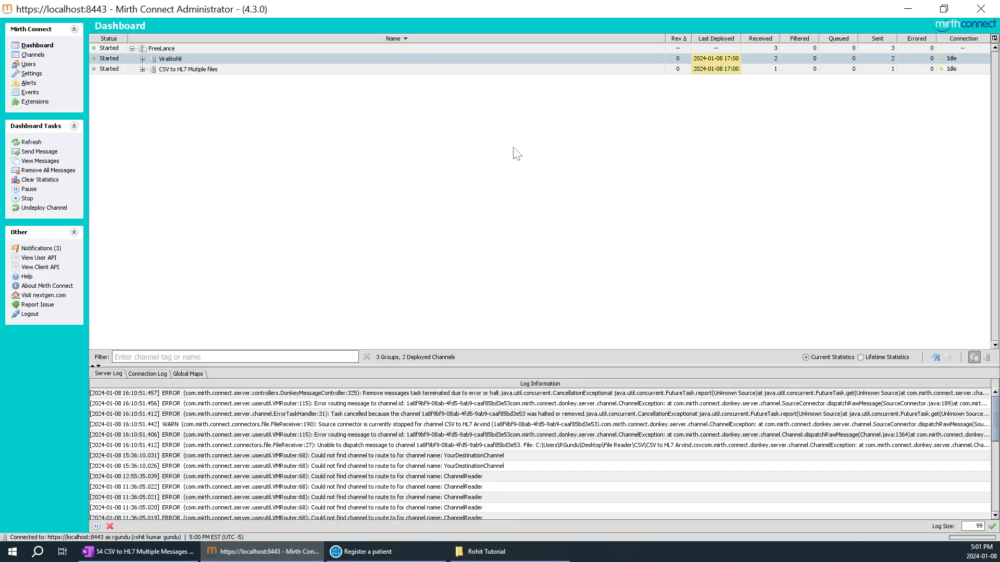
left_click(775, 70)
left_click(779, 60)
- Open the processed CSV to HL7 Mutiple files.csv in Excel and take a screen snip of its enlarged patient data table
left_click(514, 556)
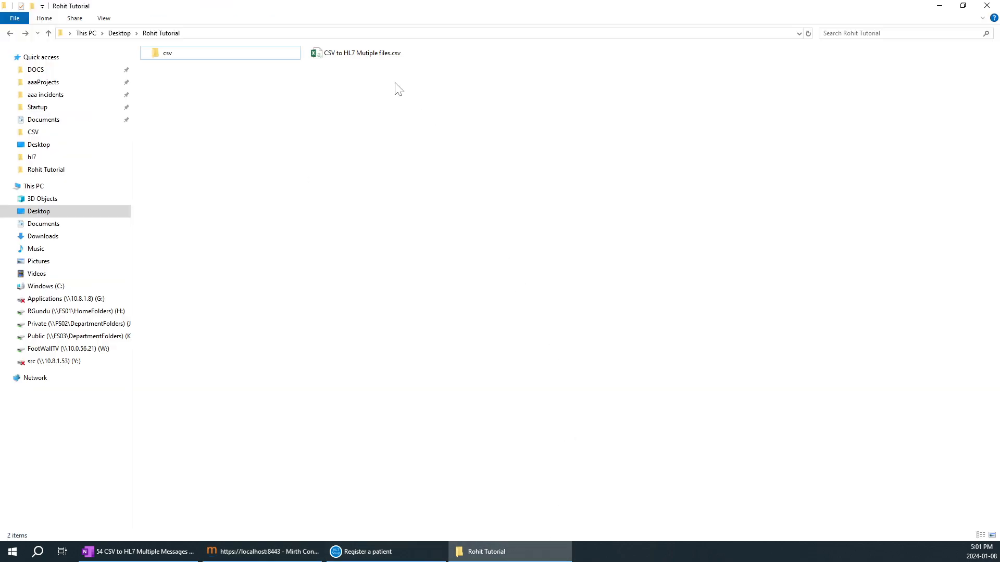
left_click(350, 57)
double_click(358, 56)
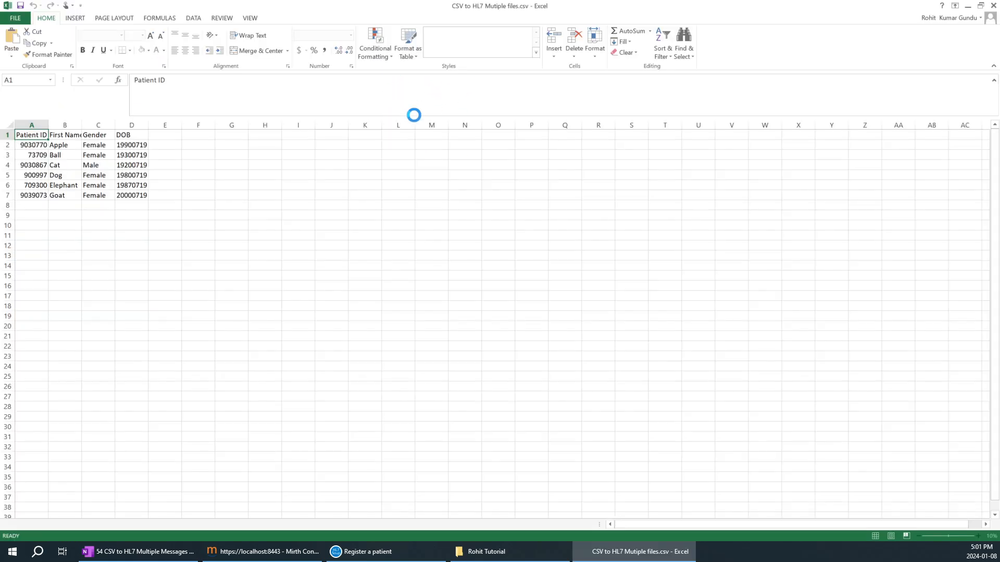
scroll(125, 201, "up", 9)
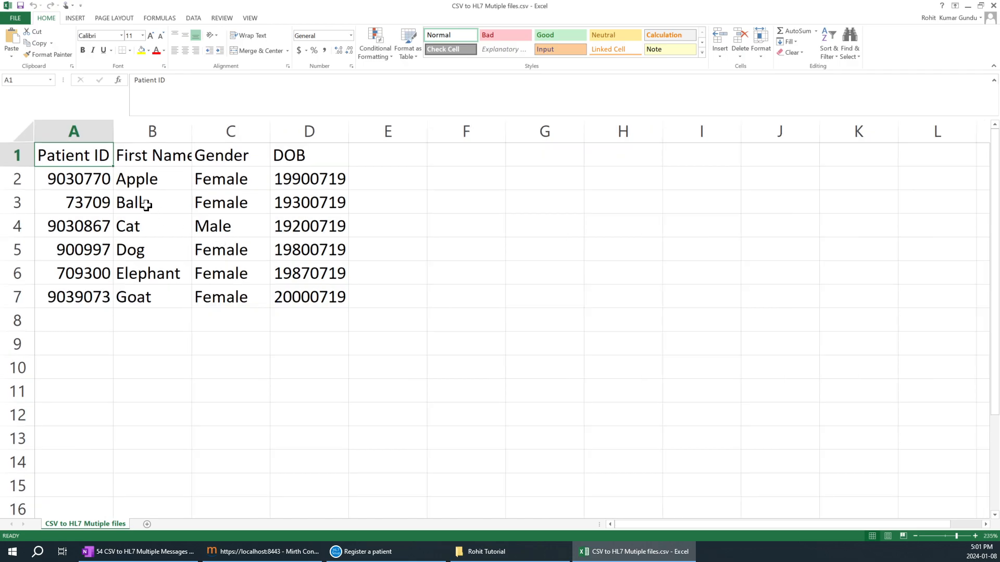
key("super+shift+s")
left_click_drag(34, 143, 352, 319)
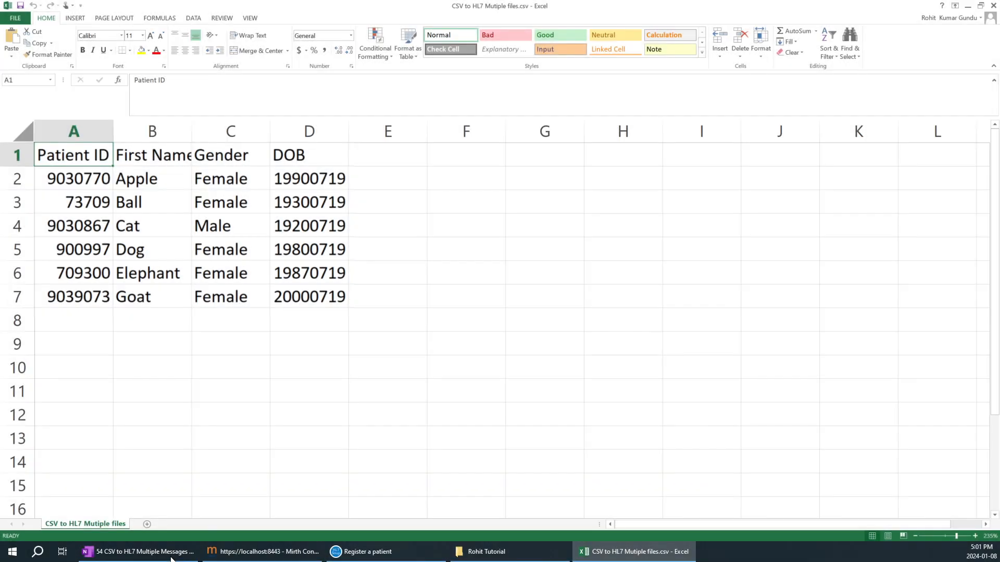
- Switch to OneNote, paste the table snip below the 1 CSV to 1 Destination diagram, and align it near the page's left margin
left_click(156, 552)
scroll(411, 427, "down", 3)
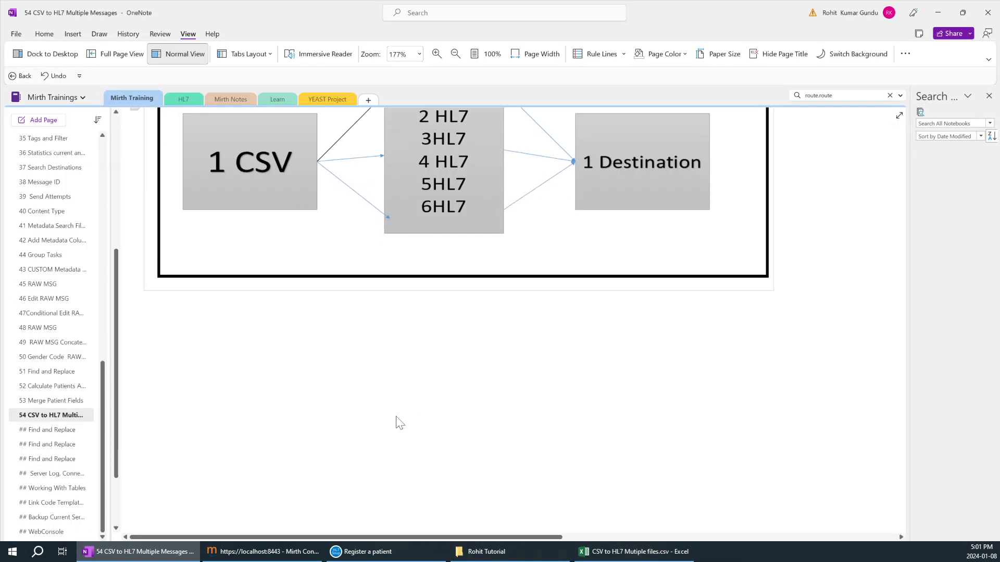
scroll(411, 423, "down", 3)
key("ctrl+v")
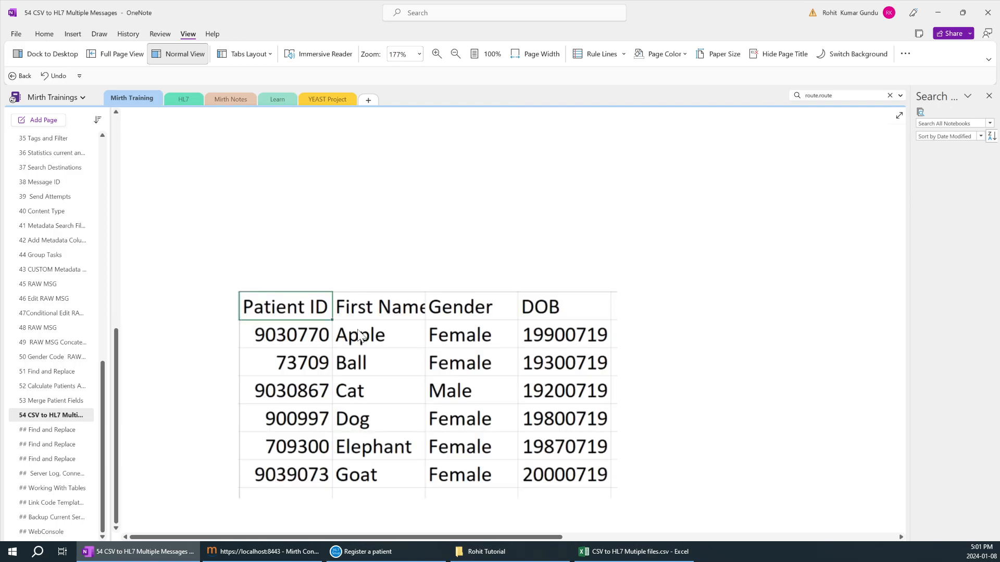
left_click_drag(331, 352, 247, 229)
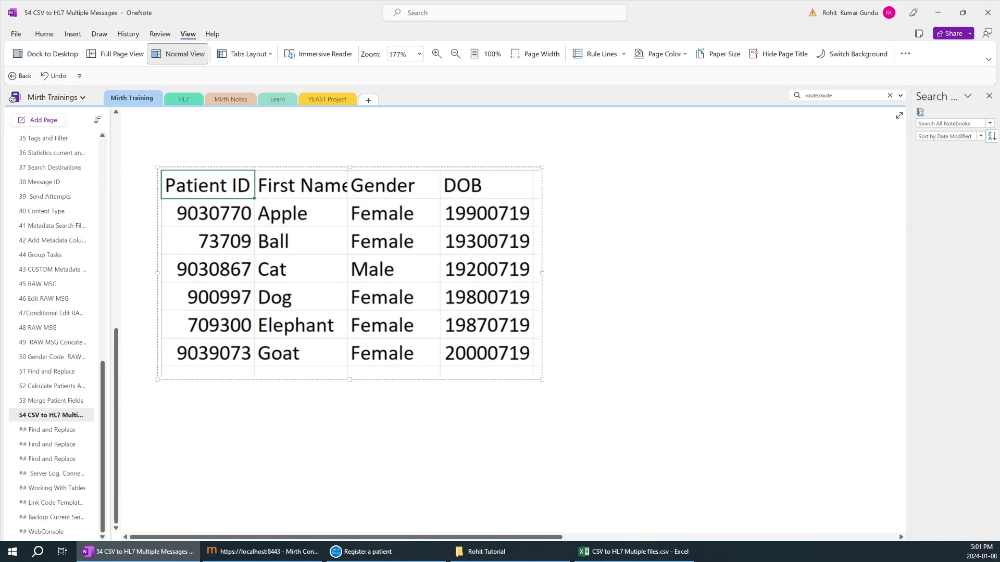
- In Mirth Connect, examine the raw source and destination content of both messages received by the Viratkohli channel
left_click(263, 552)
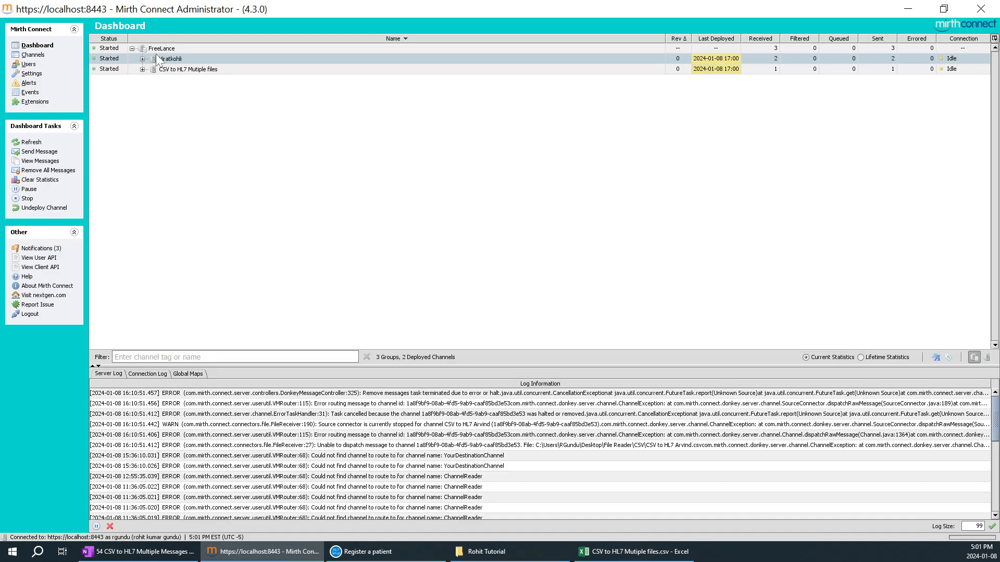
left_click(185, 89)
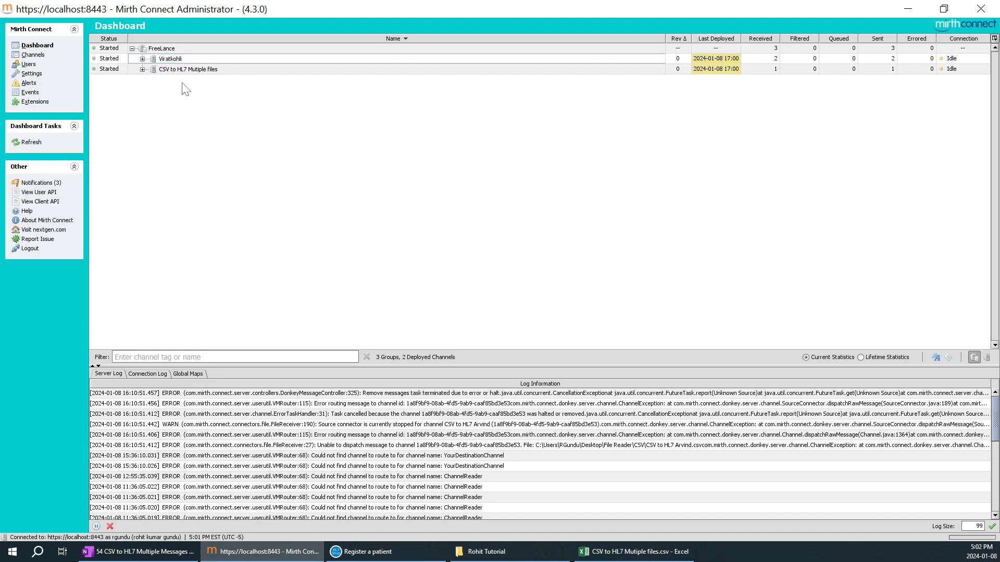
double_click(171, 59)
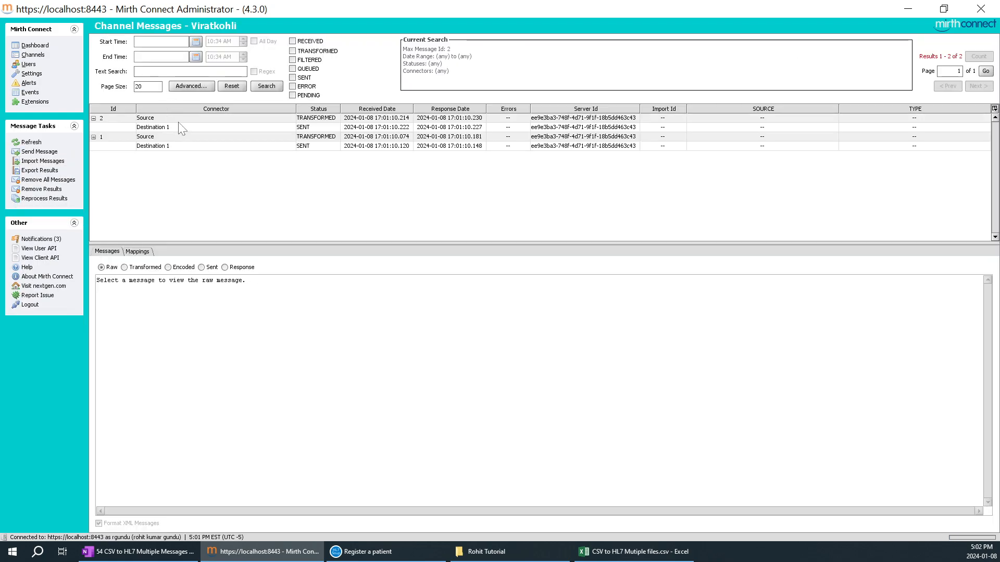
left_click(176, 121)
left_click(161, 127)
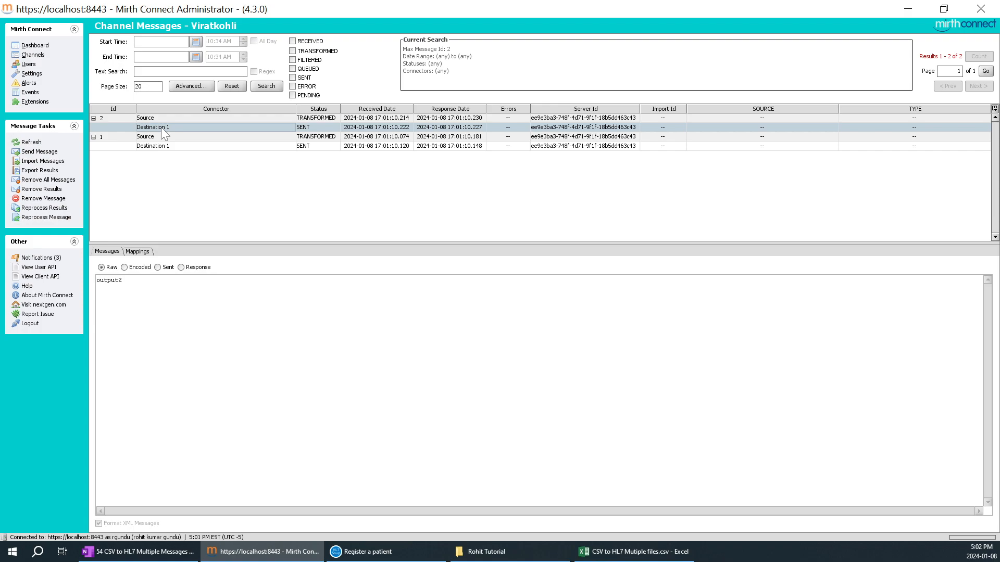
left_click(161, 117)
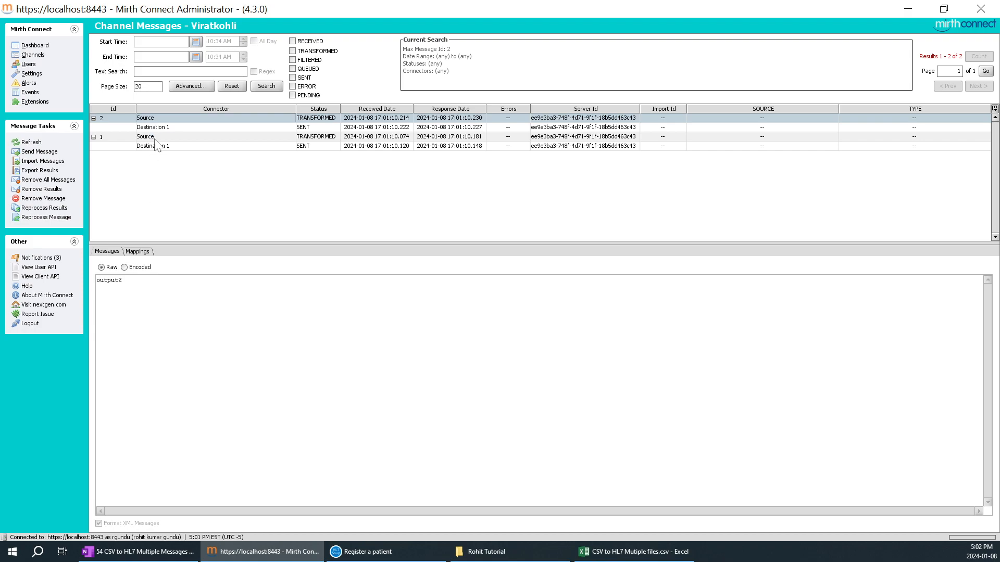
left_click(155, 138)
left_click(155, 147)
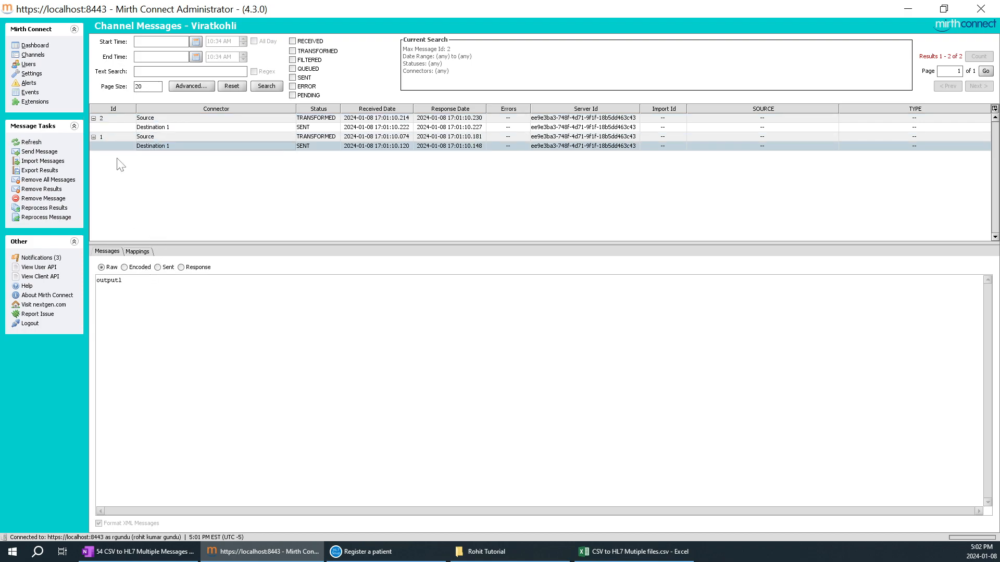
- Open the CSV to HL7 Mutiple files channel for editing and open the transformer of Destination 1
left_click(33, 54)
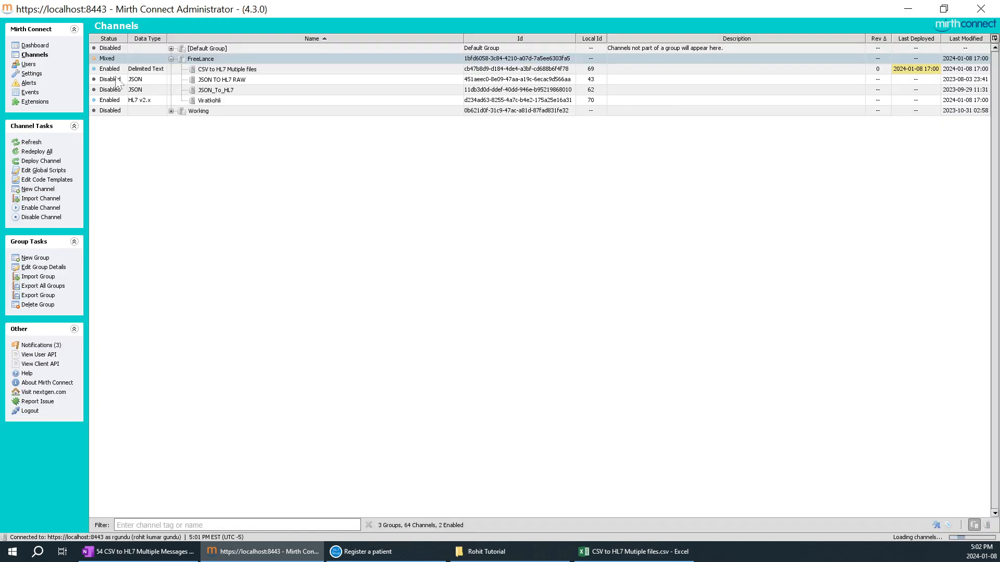
double_click(227, 69)
left_click(133, 40)
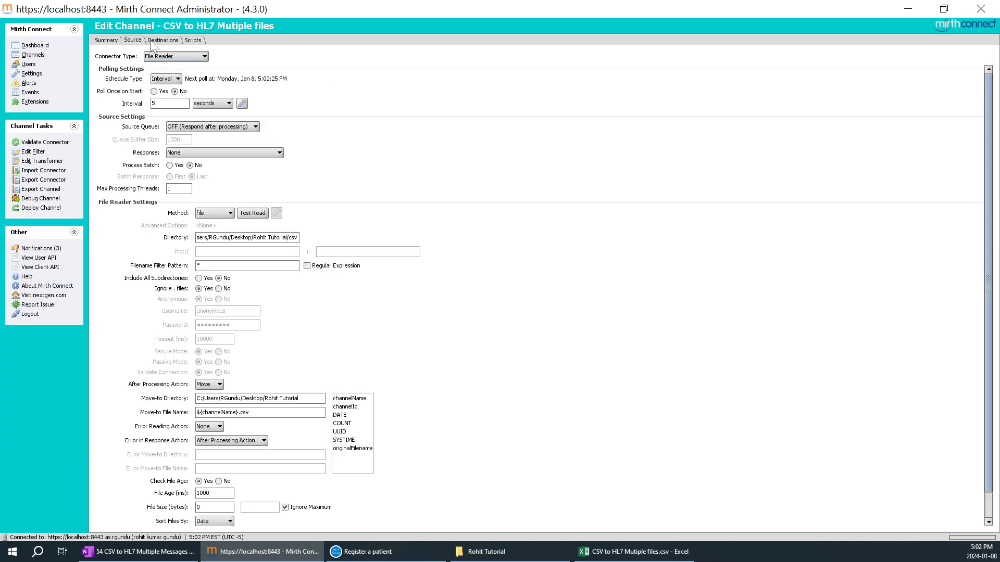
left_click(162, 40)
left_click(61, 199)
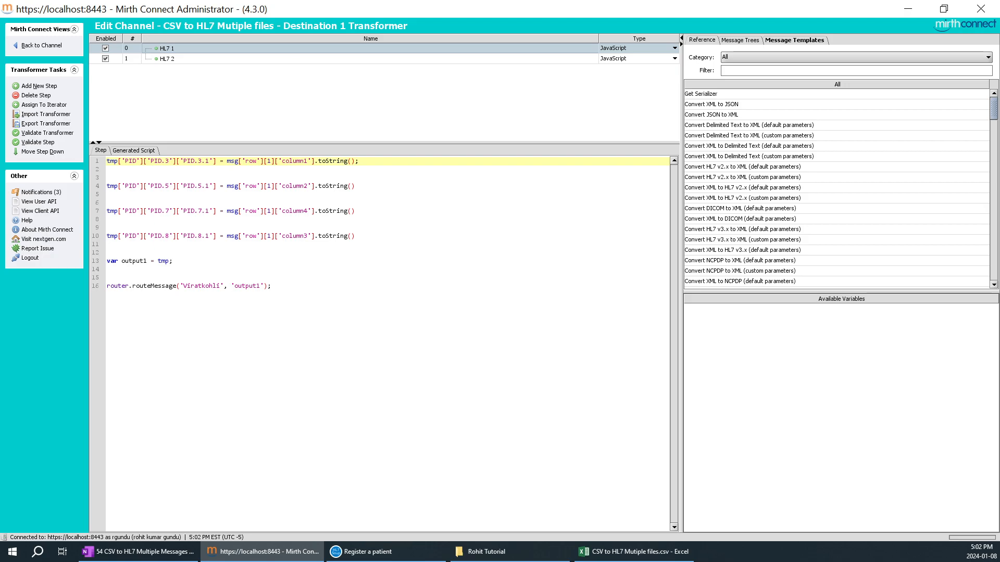
- Remove the quotes around output1 and output2 in the router.routeMessage calls of transformer steps HL7 1 and HL7 2
double_click(135, 261)
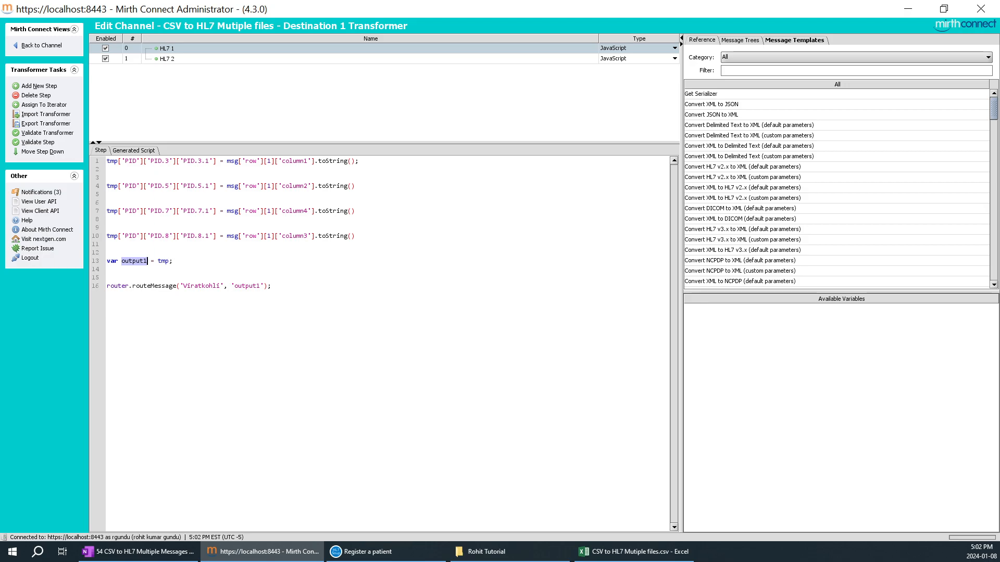
left_click_drag(271, 285, 232, 286)
left_click(272, 285)
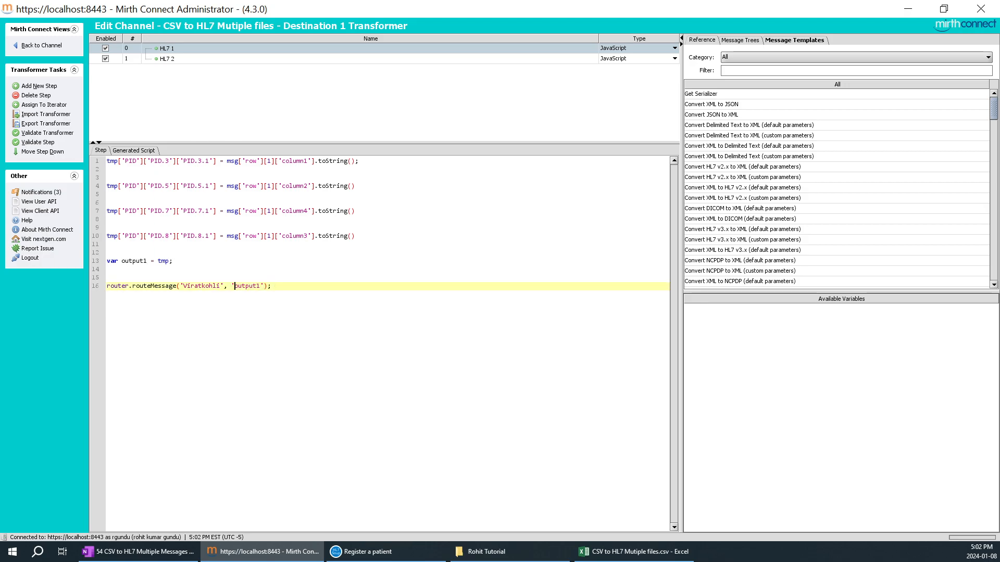
left_click(232, 285)
key("BackSpace")
left_click(176, 60)
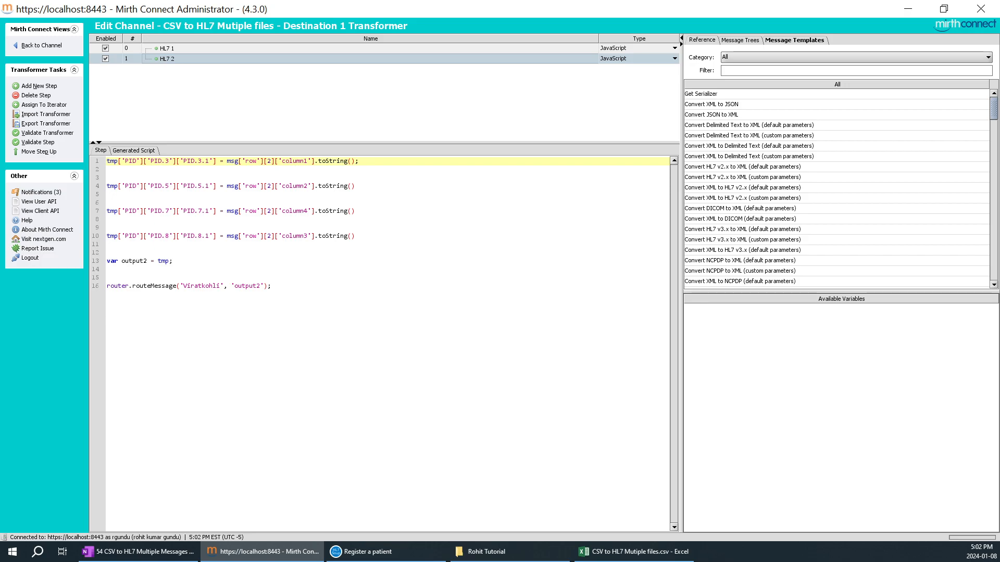
key("BackSpace")
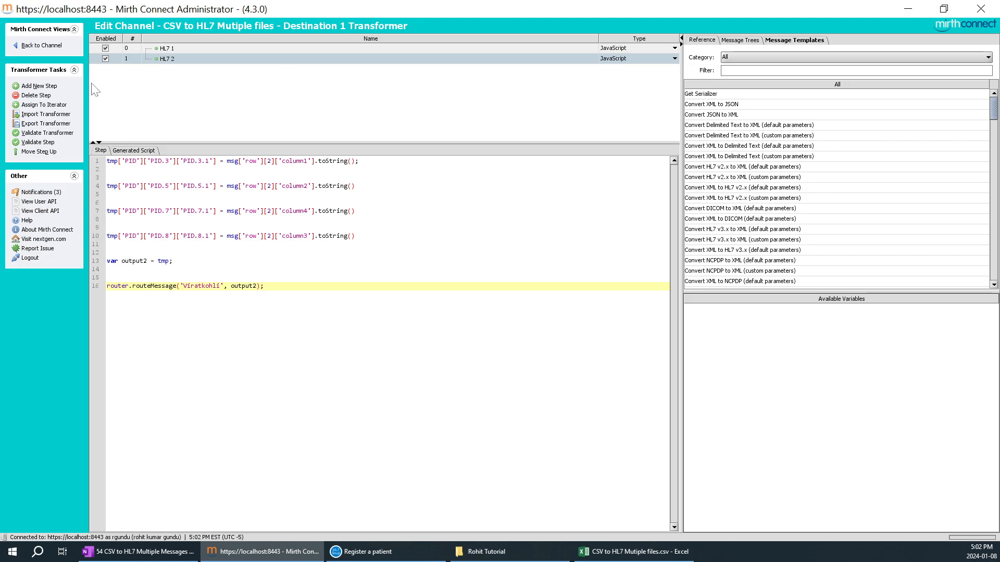
- Return to the CSV to HL7 Mutiple files channel, save the transformer changes and redeploy the channel
left_click(57, 47)
left_click(45, 143)
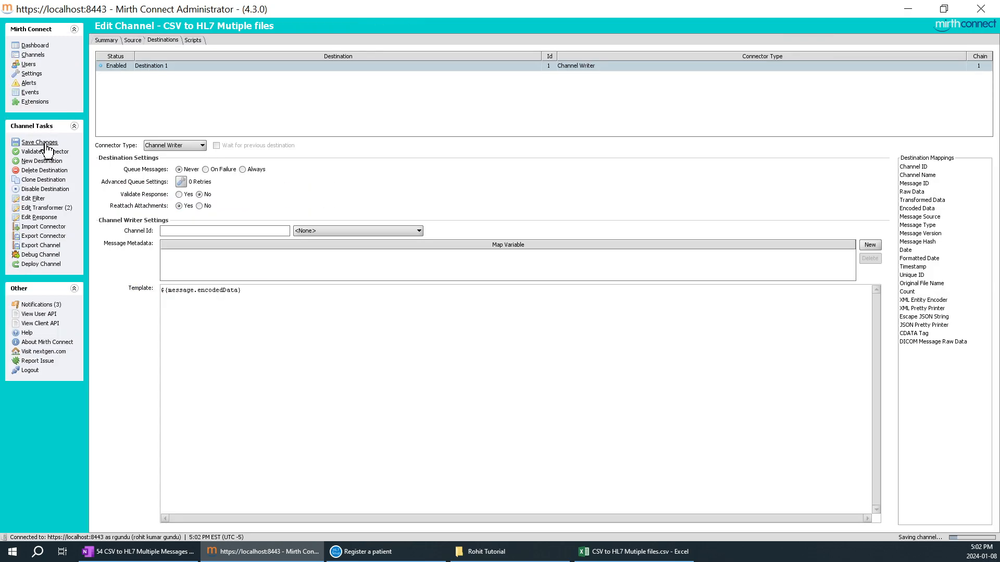
left_click(52, 255)
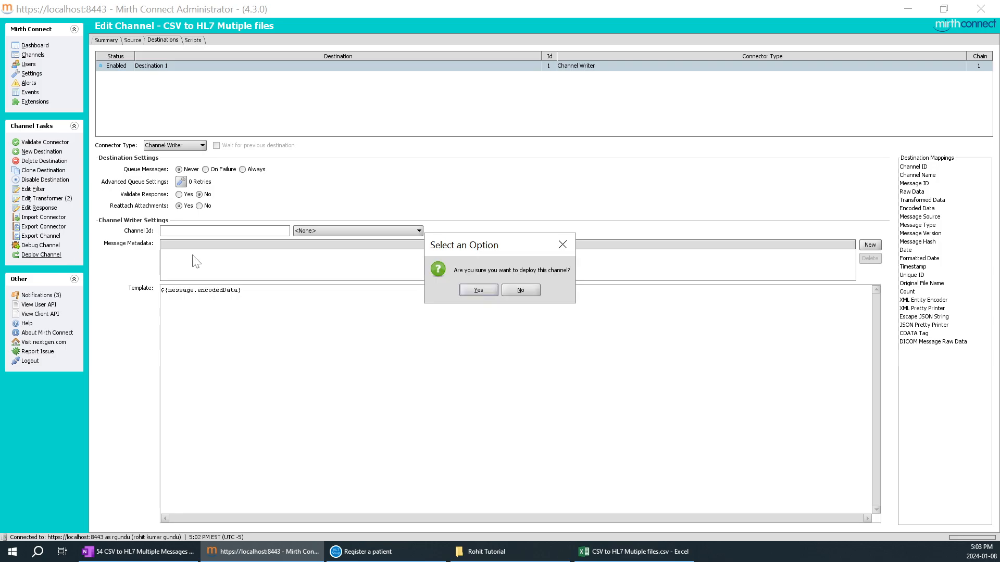
left_click(471, 291)
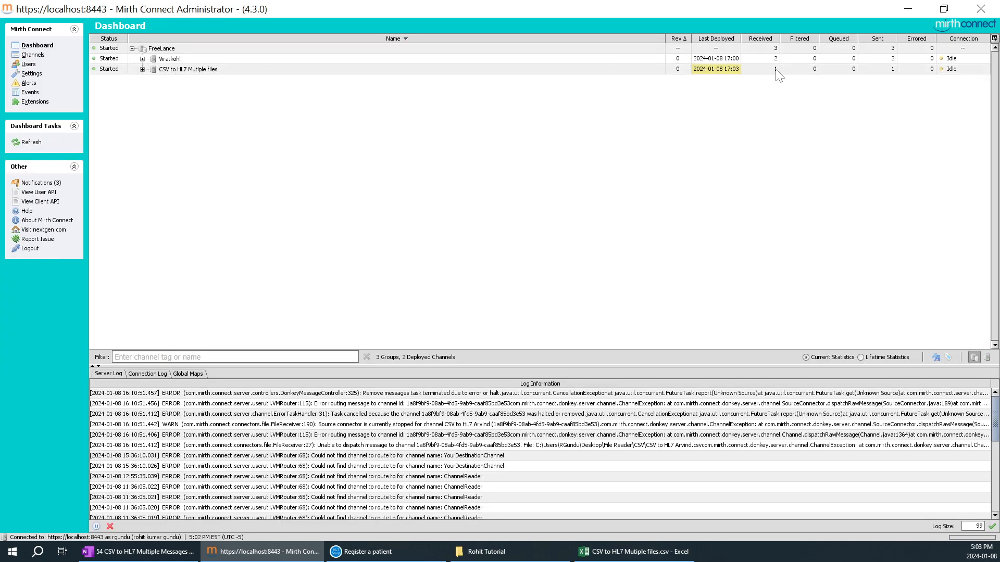
- Close the CSV workbook in Excel and move CSV to HL7 Mutiple files.csv into the csv subfolder again for reprocessing
left_click(537, 551)
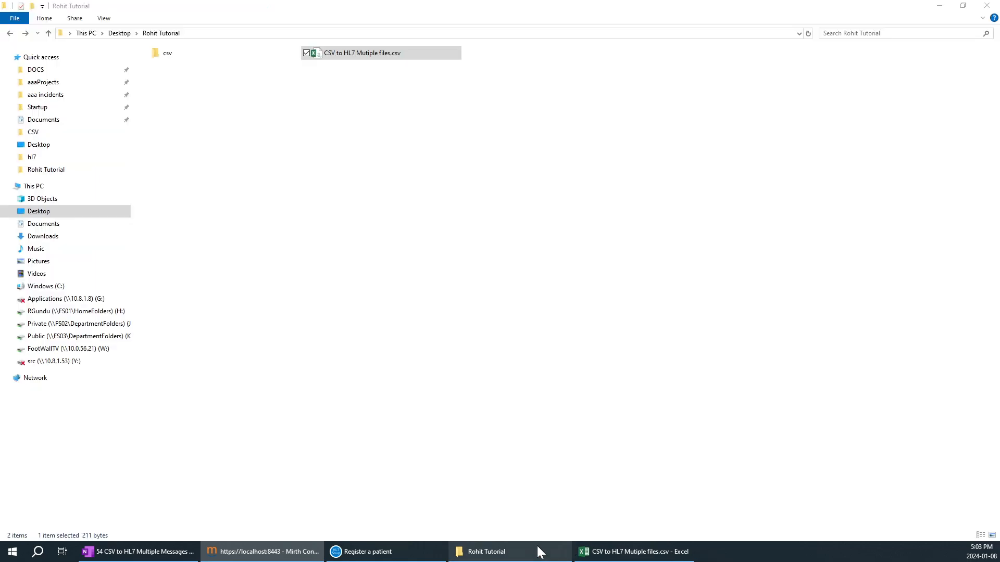
left_click_drag(348, 55, 229, 54)
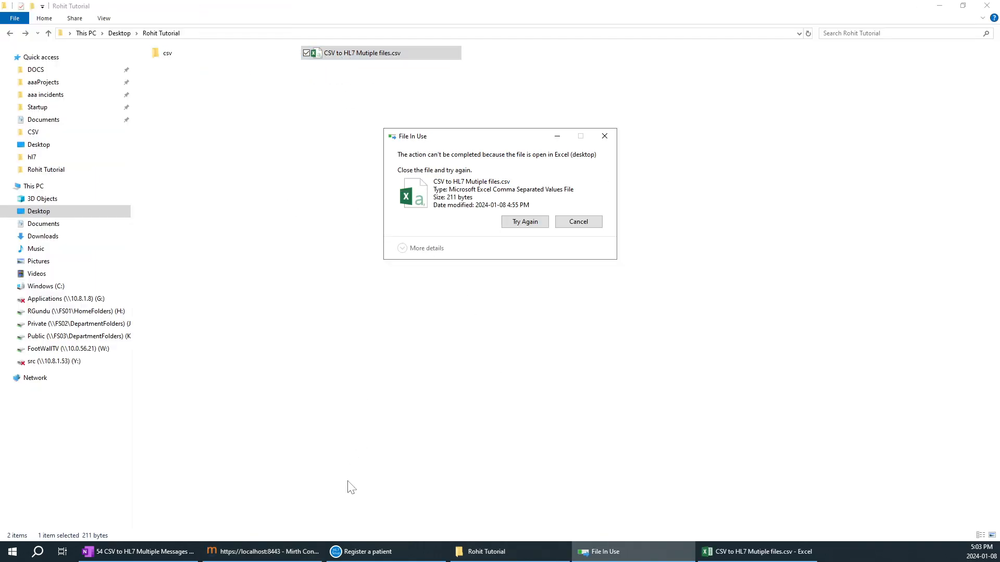
left_click(588, 222)
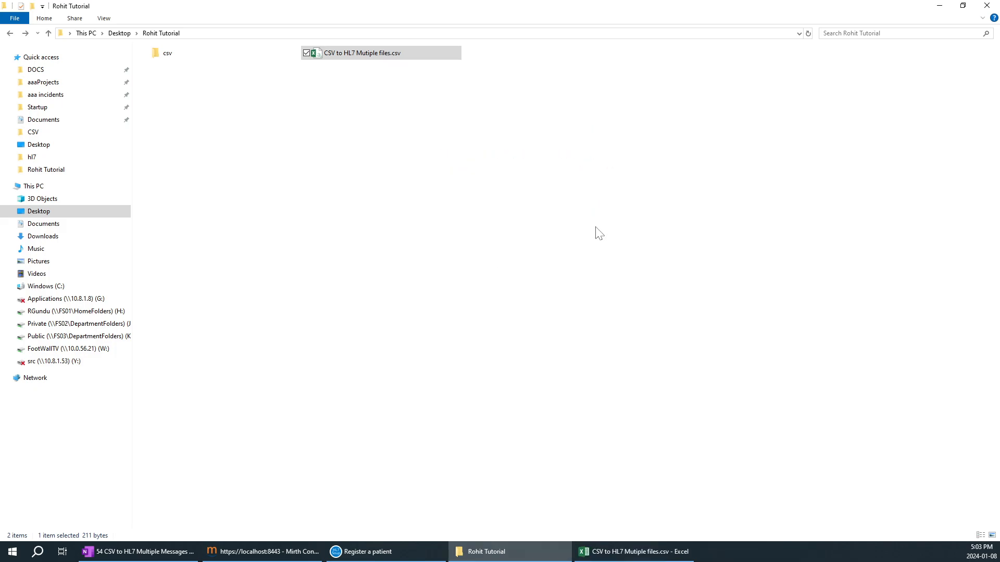
left_click(617, 551)
left_click(992, 6)
left_click_drag(339, 53, 245, 57)
- Switch to Mirth Connect, open the Viratkohli channel's messages and view the encoded content of message 4's source
left_click(263, 551)
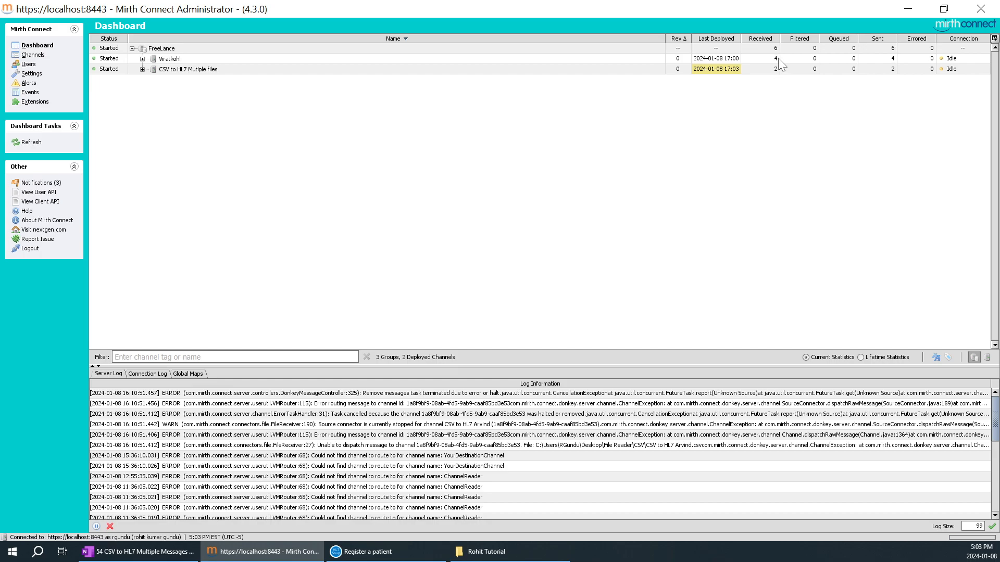
left_click(241, 57)
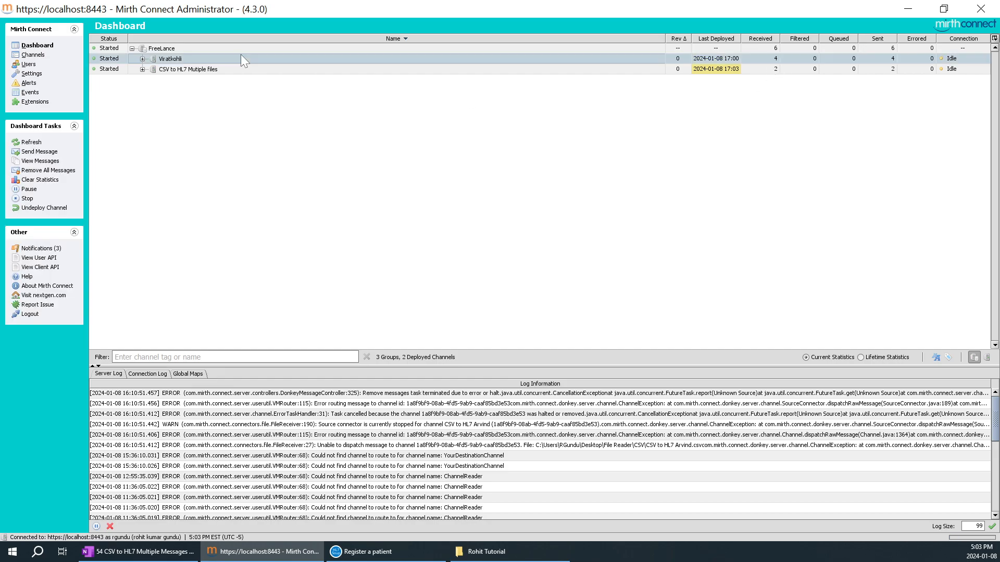
double_click(241, 56)
left_click(149, 118)
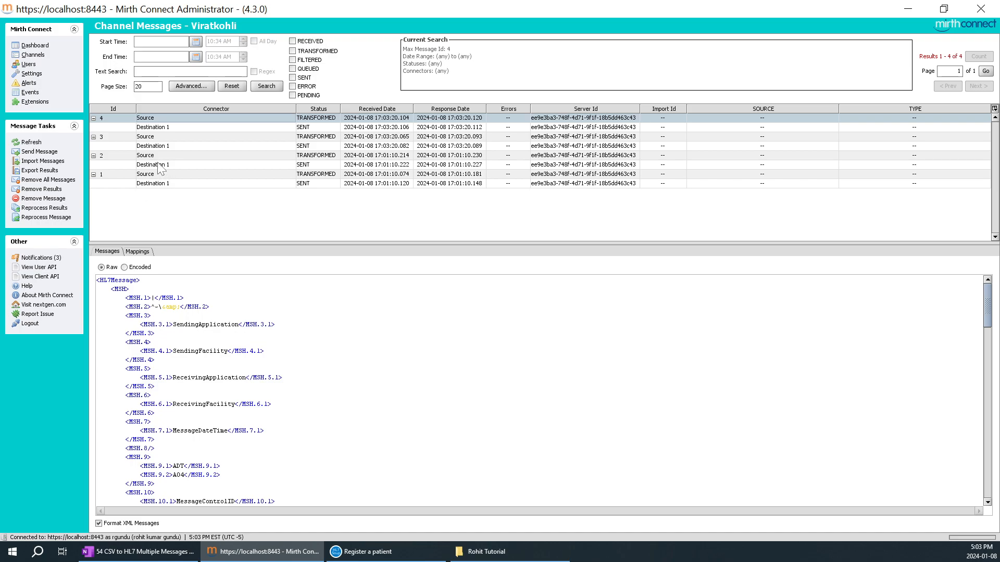
left_click(134, 271)
scroll(156, 323, "down", 5)
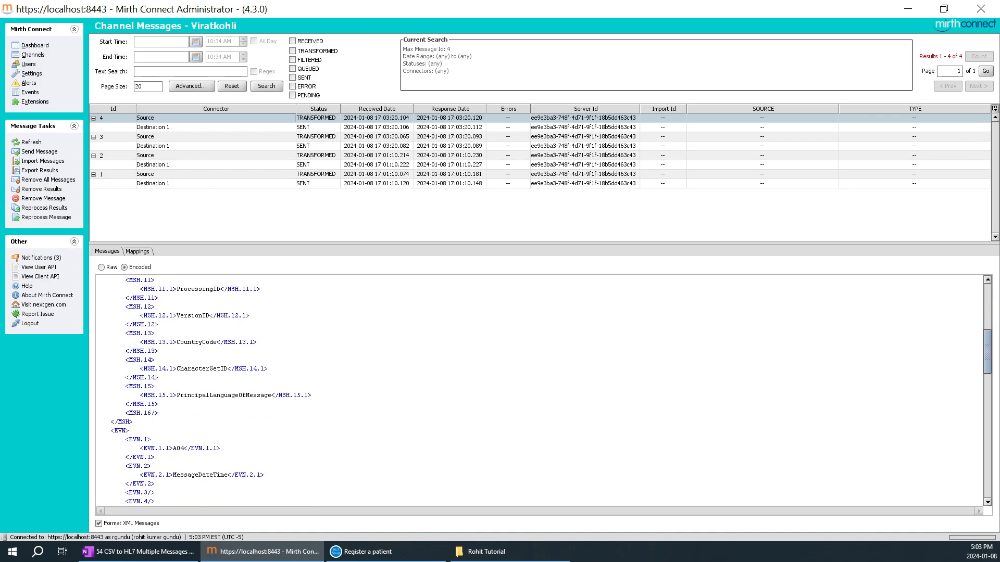
- Examine the encoded and sent content of Destination 1 for message 4 in the Viratkohli channel
left_click(152, 128)
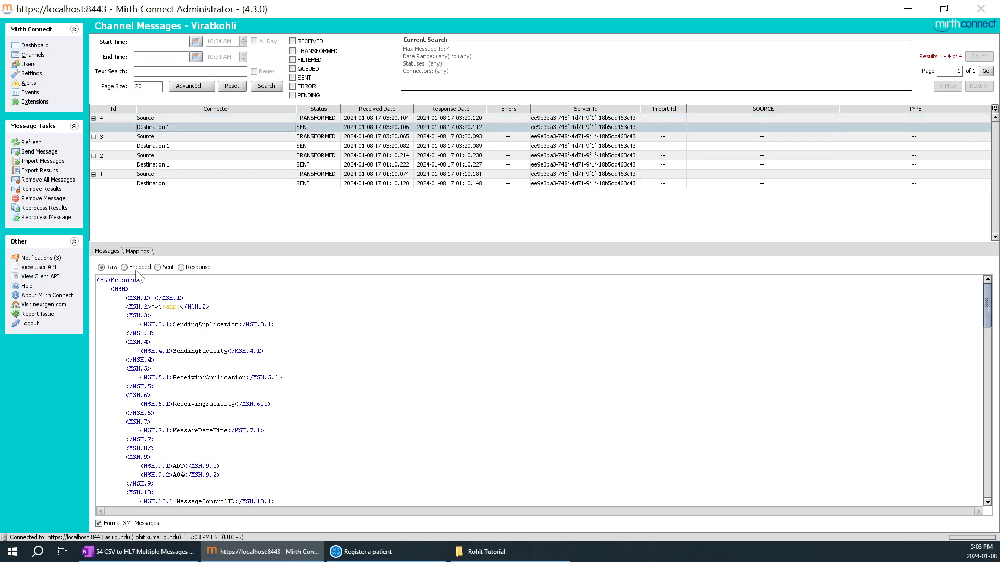
scroll(140, 277, "down", 4)
scroll(539, 391, "down", 10)
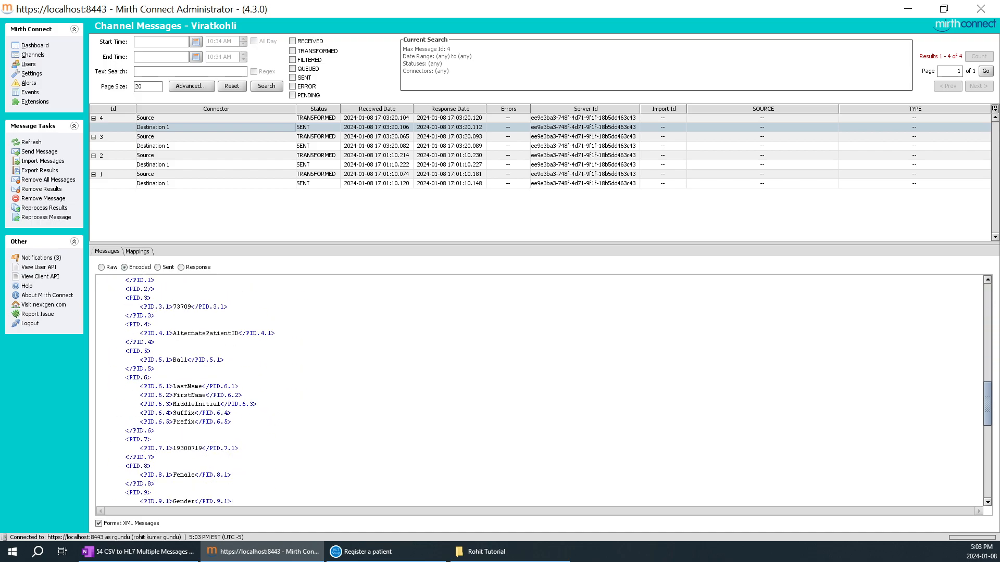
left_click(158, 267)
left_click_drag(155, 324, 764, 324)
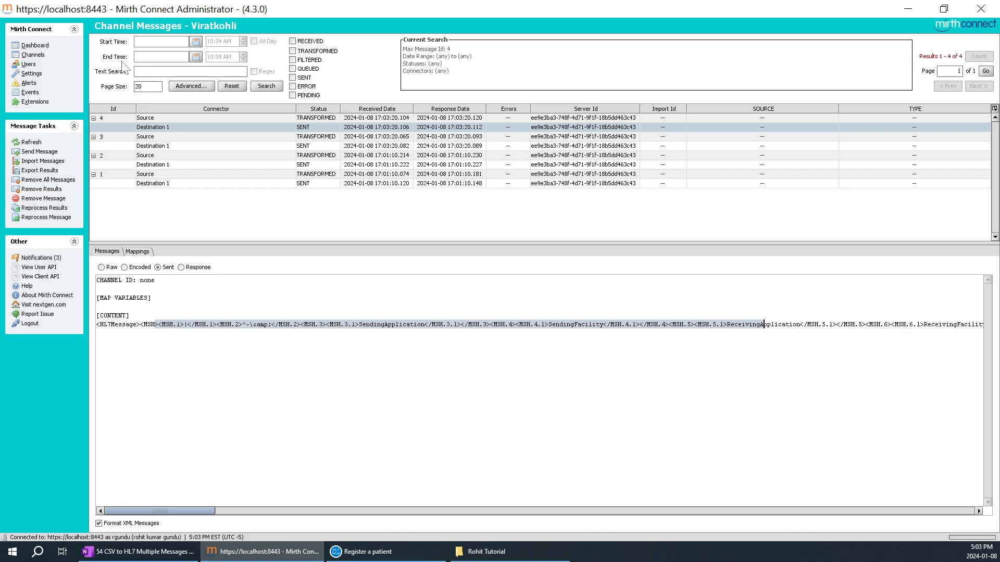
- Switch to OneNote and review the CSV to HL7 split diagram and the sample patient table
left_click(180, 551)
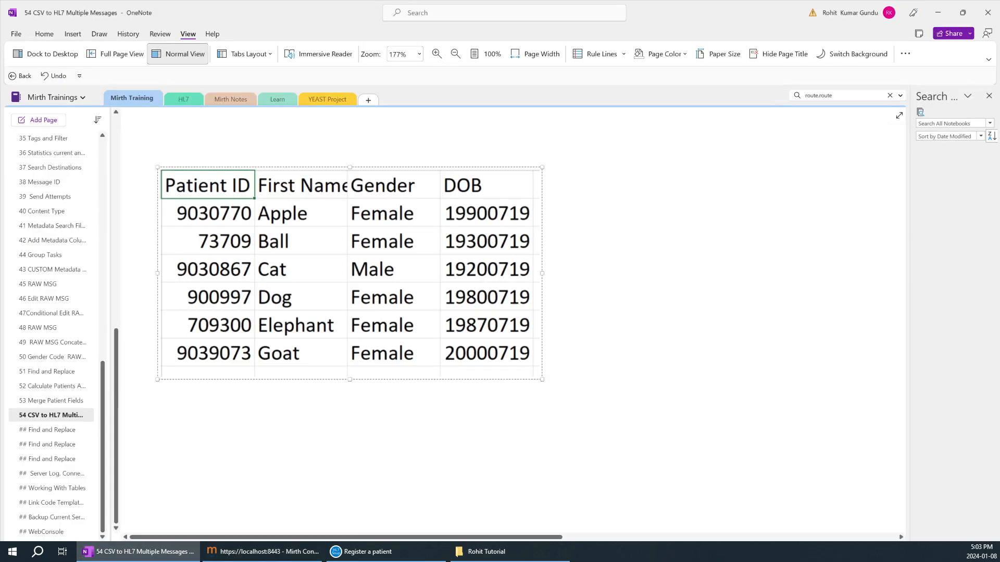
scroll(357, 346, "up", 15)
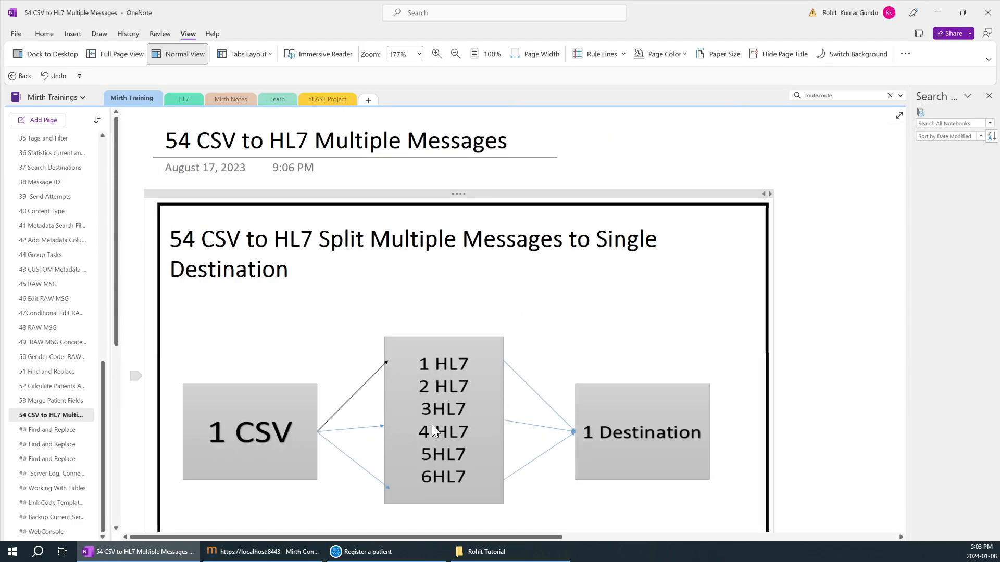
scroll(430, 425, "down", 6)
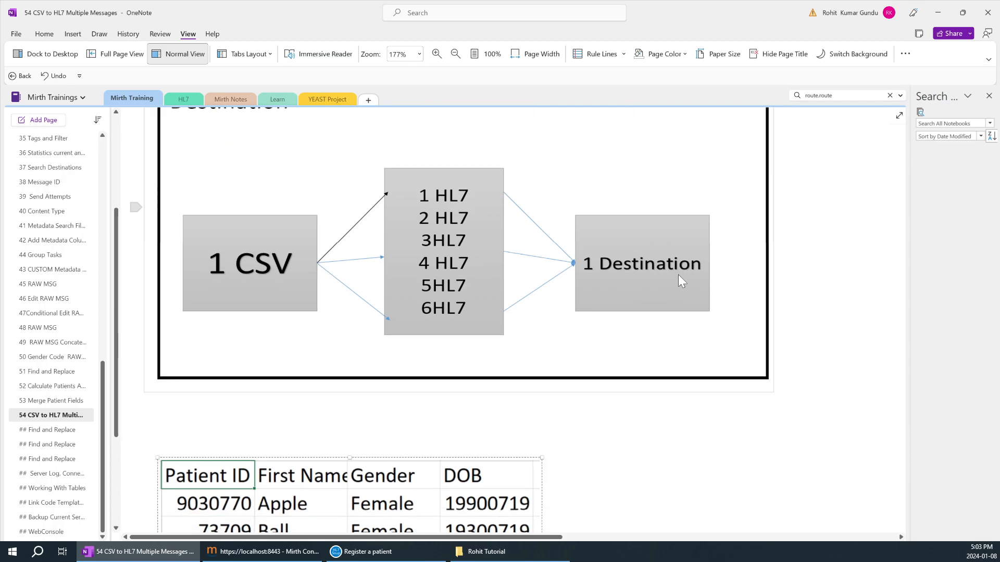
scroll(678, 274, "down", 3)
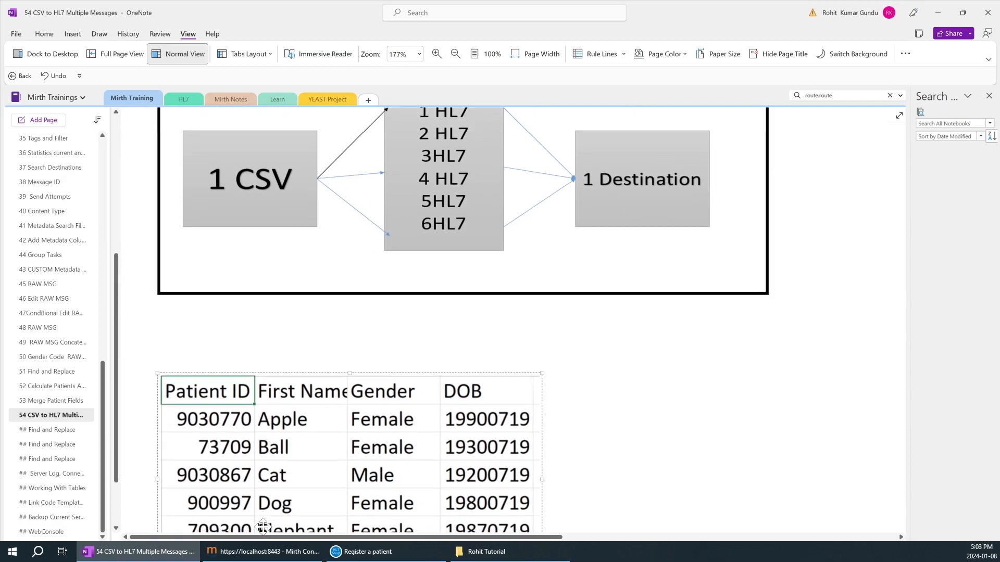
- Return to Mirth Connect, open the Destination 1 transformer of CSV to HL7 Mutiple files and check output1 in step HL7 1
left_click(259, 553)
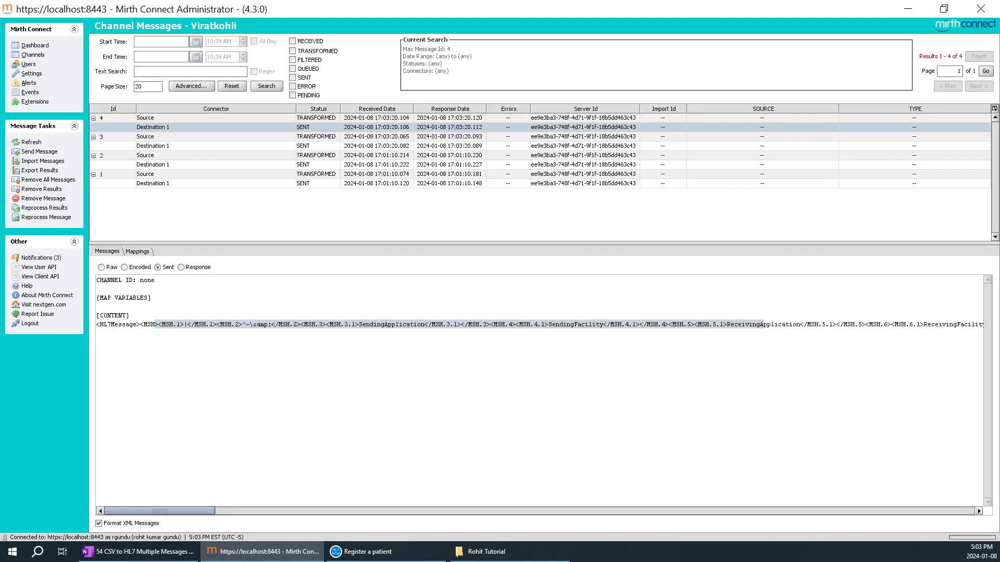
left_click(33, 56)
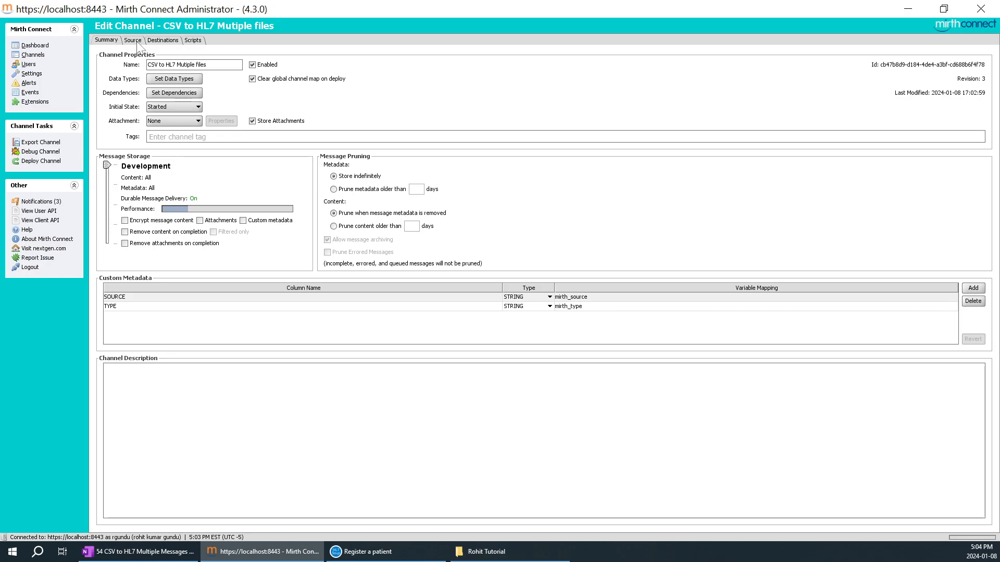
left_click(135, 41)
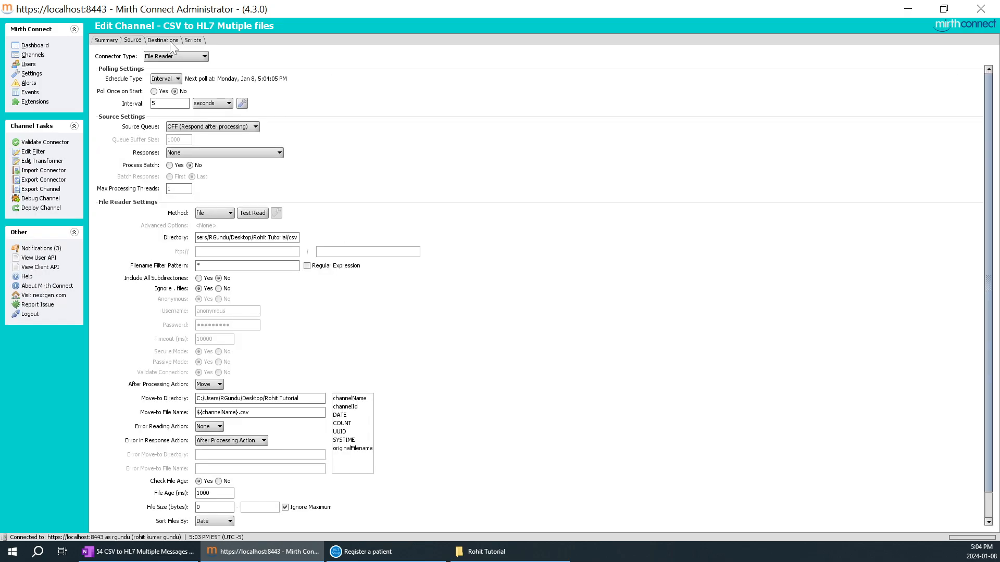
left_click(165, 41)
left_click(61, 198)
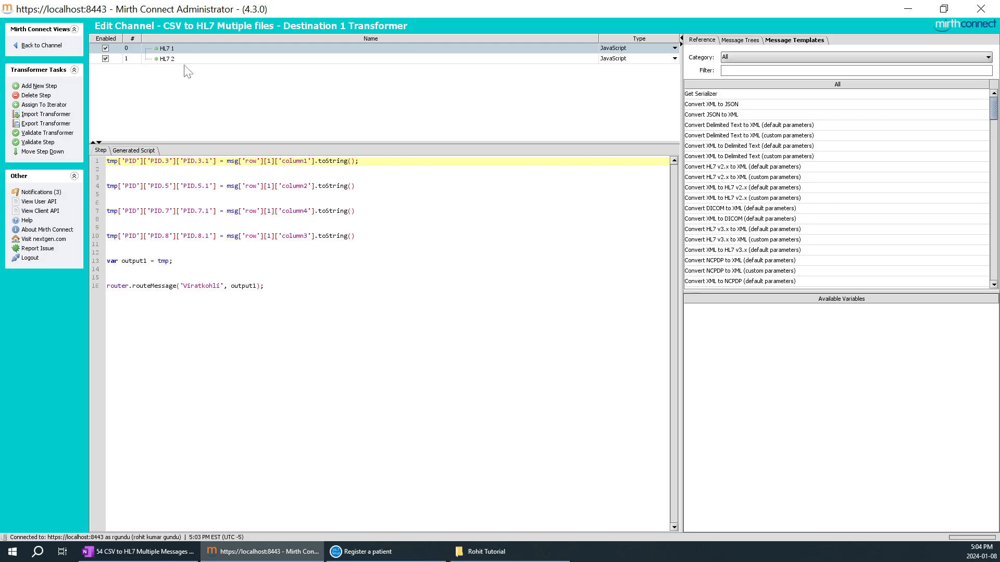
left_click(231, 286)
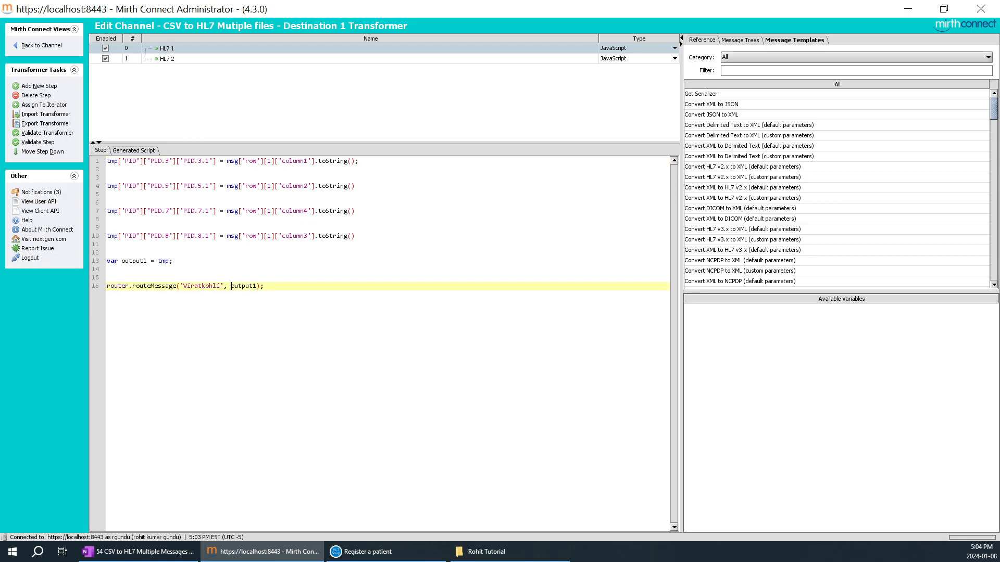
left_click_drag(173, 261, 107, 261)
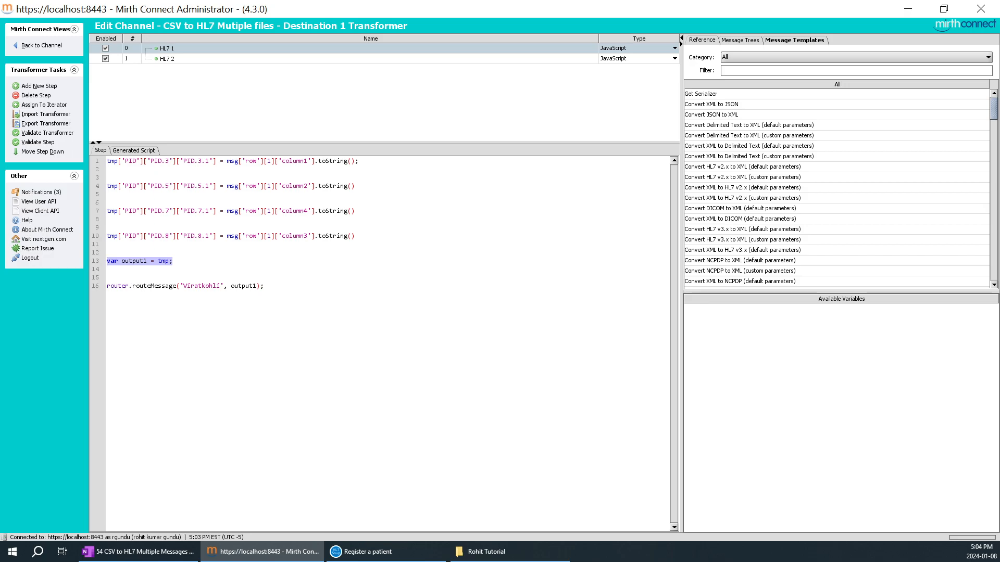
left_click(231, 286)
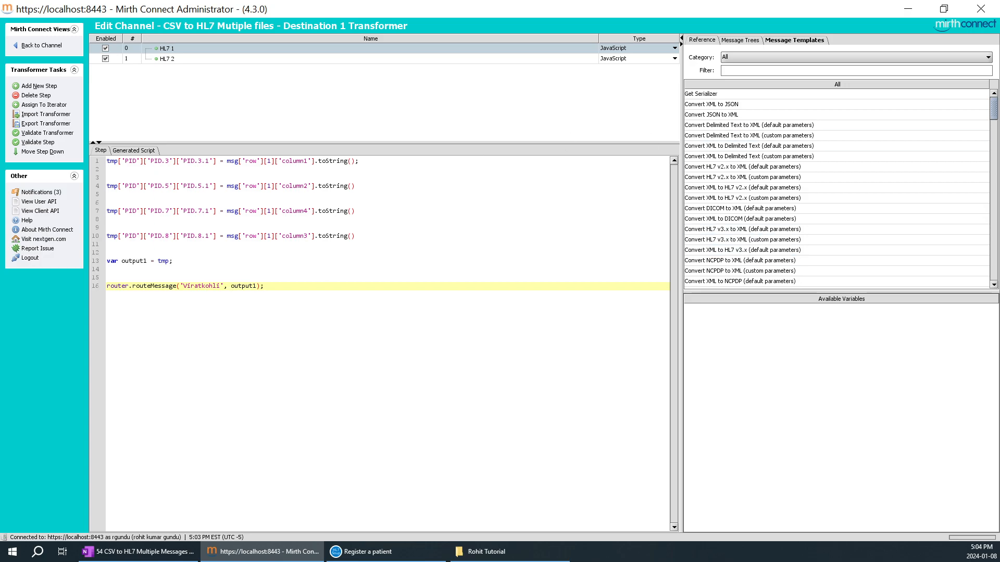
- Try inserting the Get Serializer template below the router.routeMessage call in step HL7 1, and delete the inserted code
key("Return")
key("Return")
left_click(704, 40)
left_click(739, 71)
type("seri")
key("BackSpace")
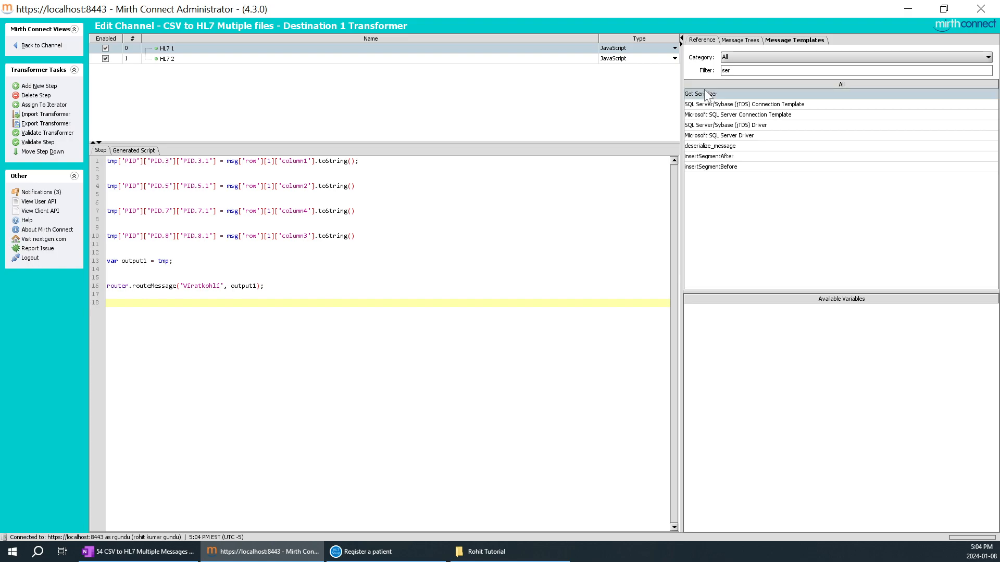
left_click_drag(706, 96, 440, 324)
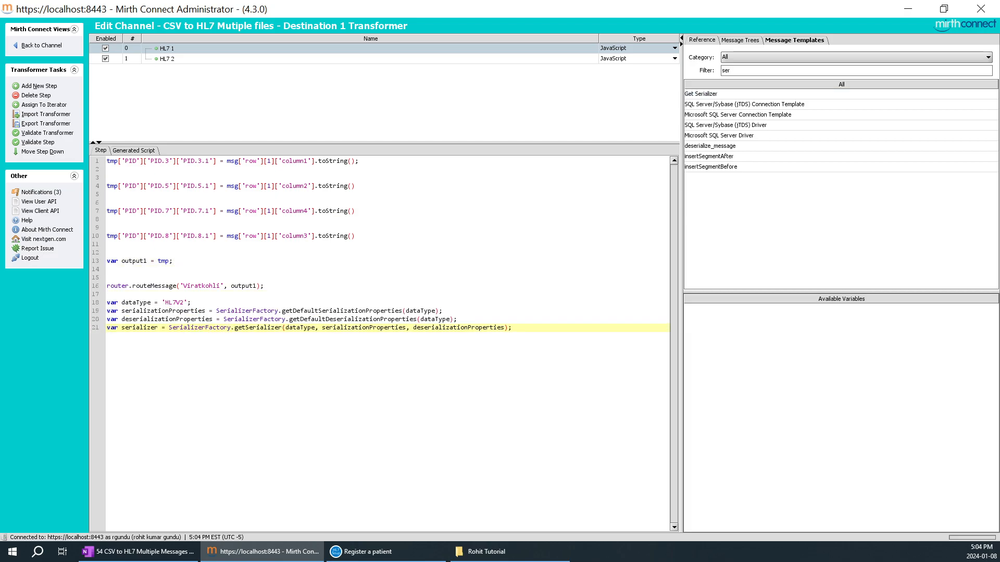
left_click_drag(511, 328, 107, 302)
key("Delete")
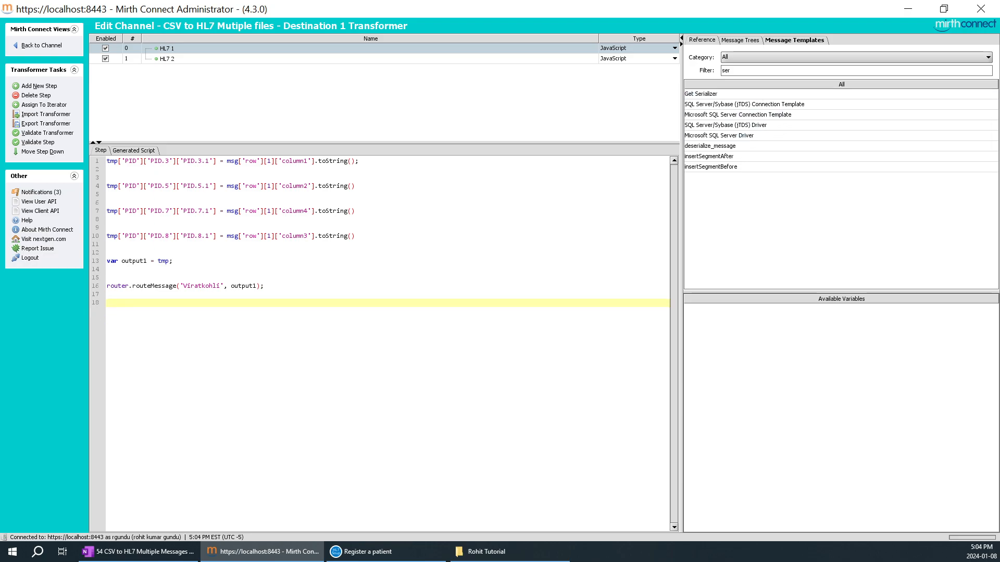
- Filter the message templates by seri and insert Get Serializer on line 18 of step HL7 1
type("seri")
left_click(104, 303)
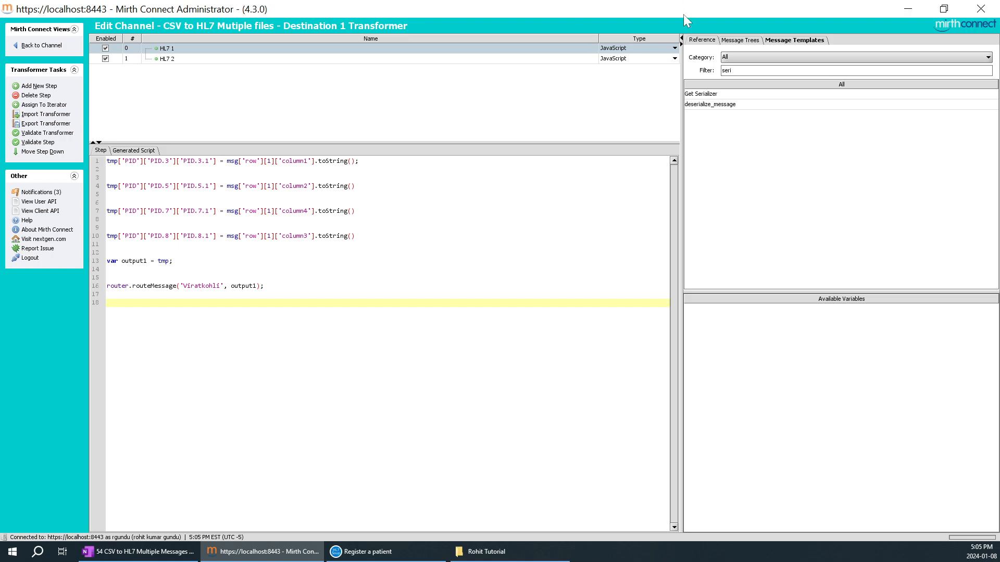
left_click_drag(733, 96, 335, 357)
left_click_drag(511, 327, 106, 303)
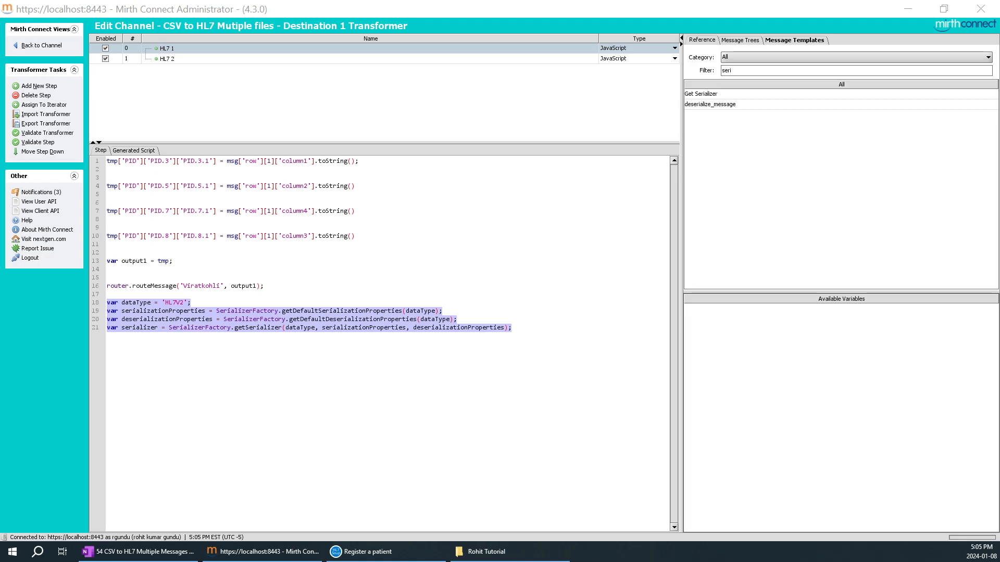
left_click(513, 328)
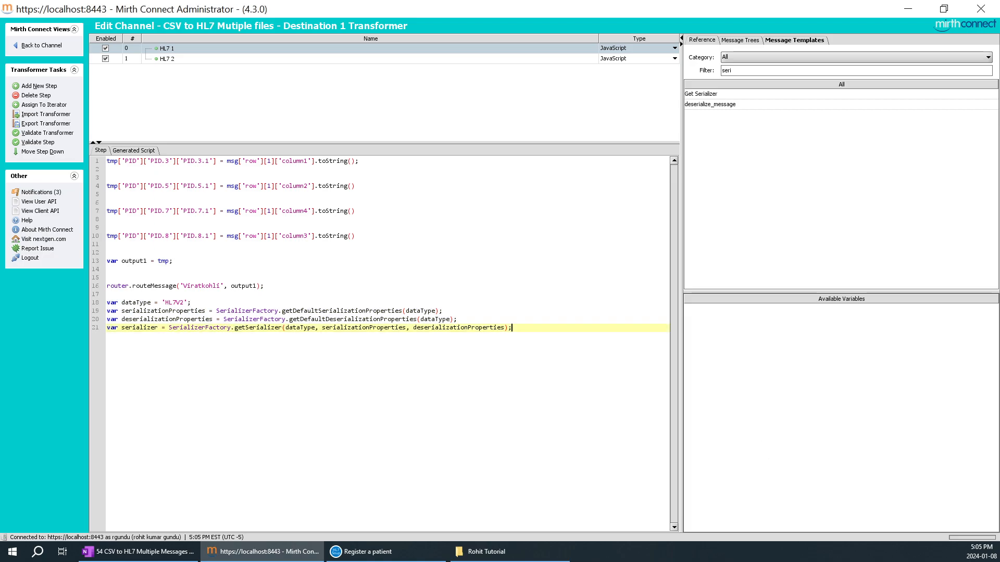
- Add SerializerFactory.getSerializer('HL7V2').fromXML(output1)); below the template code in HL7 1 and delete the four template lines
key("Return")
key("Return")
key("Return")
type("SerializerFactory.getSerializer('HL7V2').fromXML(output1));")
left_click_drag(322, 352, 83, 308)
left_click(108, 345)
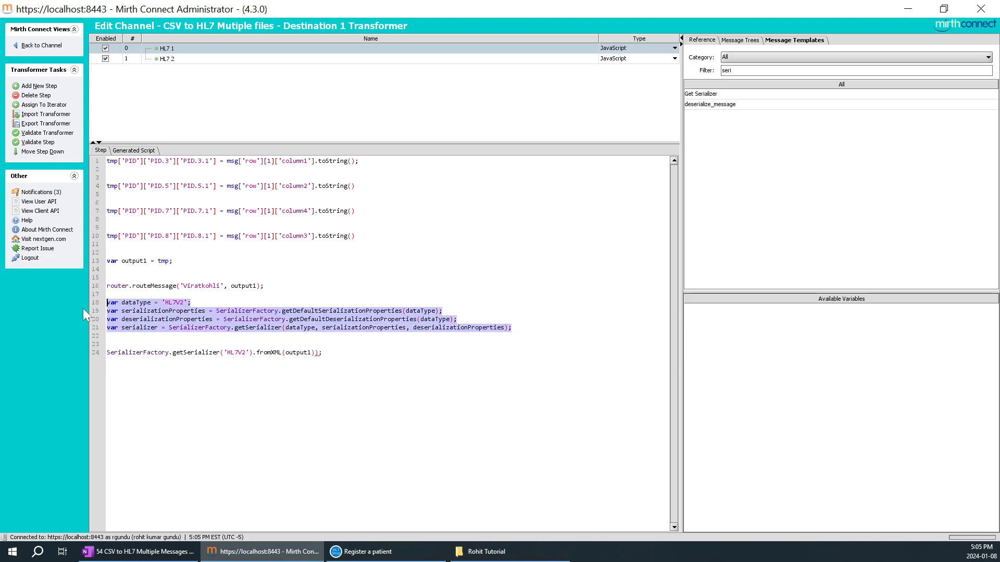
key("Delete")
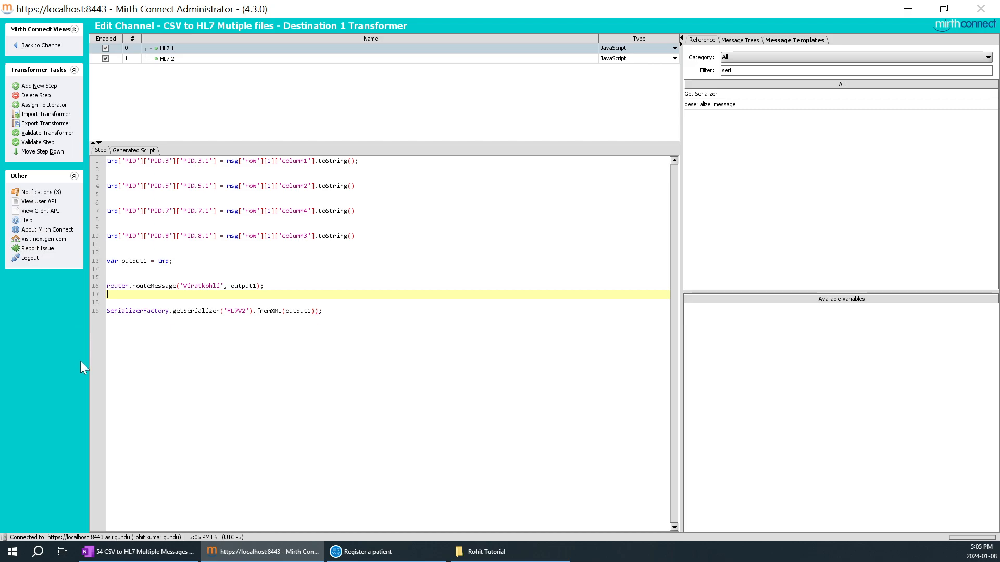
- Move the SerializerFactory expression into HL7 1's router.routeMessage call, replacing output1 as the second argument
left_click_drag(323, 311, 101, 315)
key("ctrl+c")
key("Delete")
left_click_drag(264, 286, 238, 286)
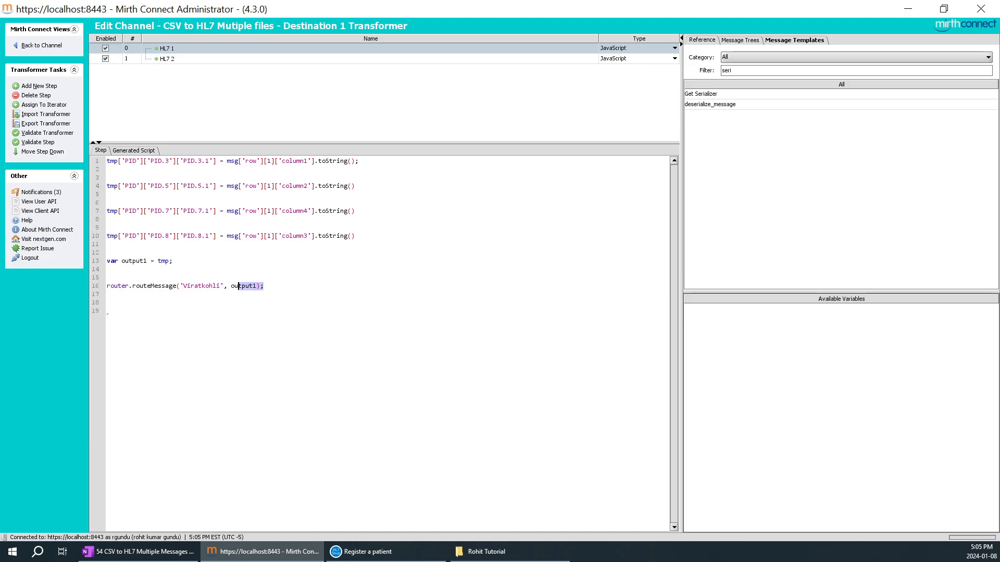
key("ctrl+v")
left_click(107, 312)
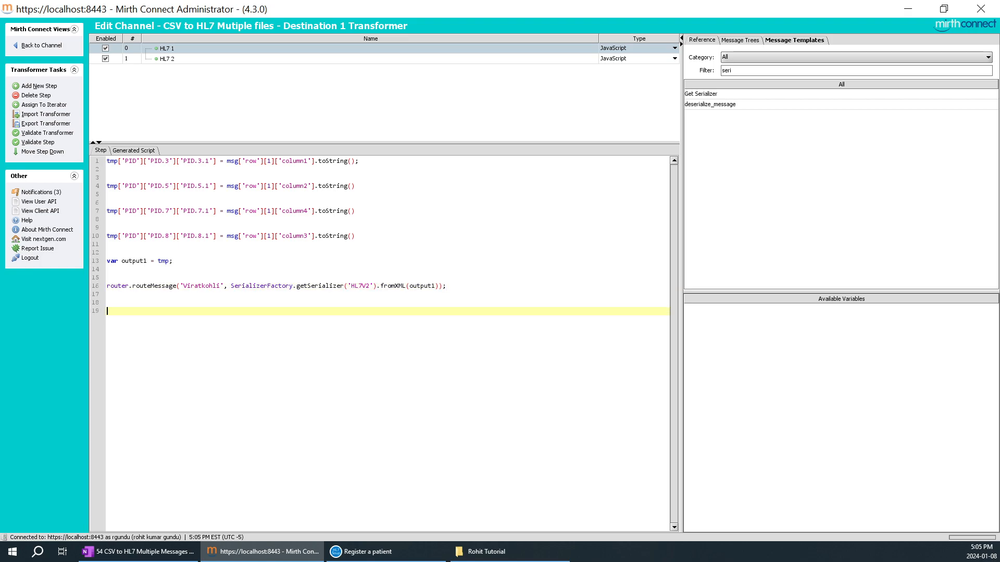
double_click(134, 261)
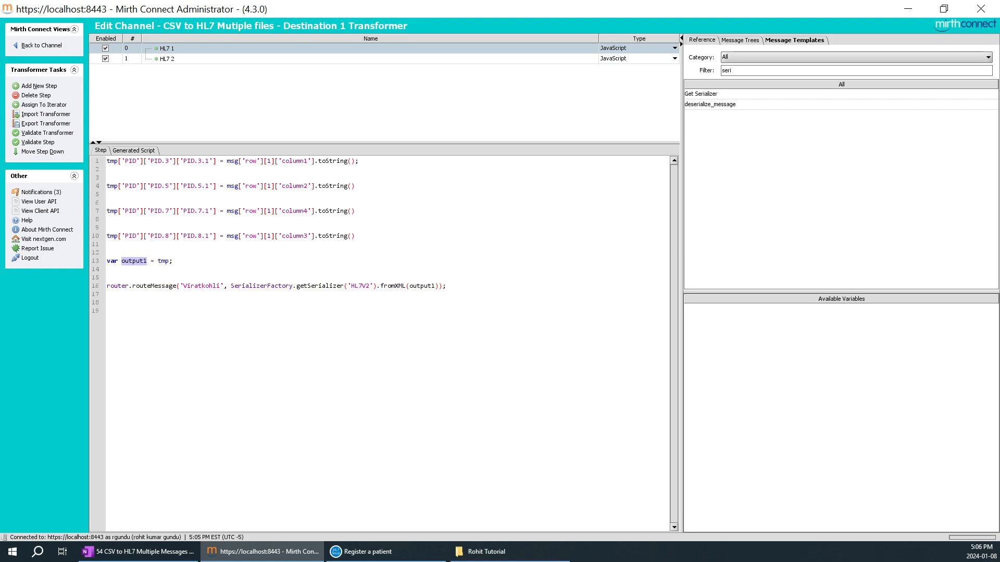
left_click(425, 286)
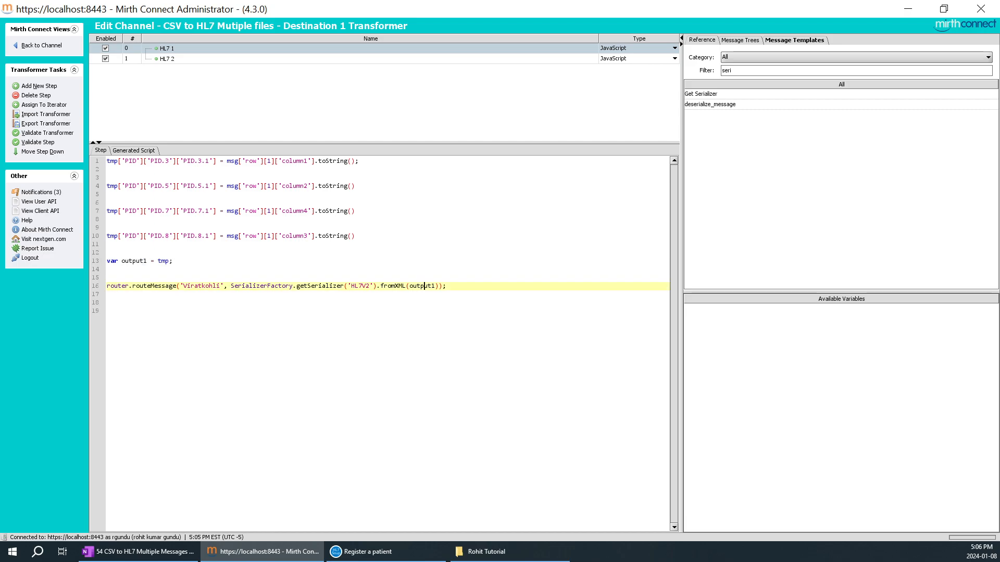
left_click(107, 311)
- Copy the serializer expression into HL7 2's router.routeMessage call as SerializerFactory.getSerializer('HL7V2').fromXML(output2)
left_click_drag(449, 286, 228, 286)
key("ctrl+c")
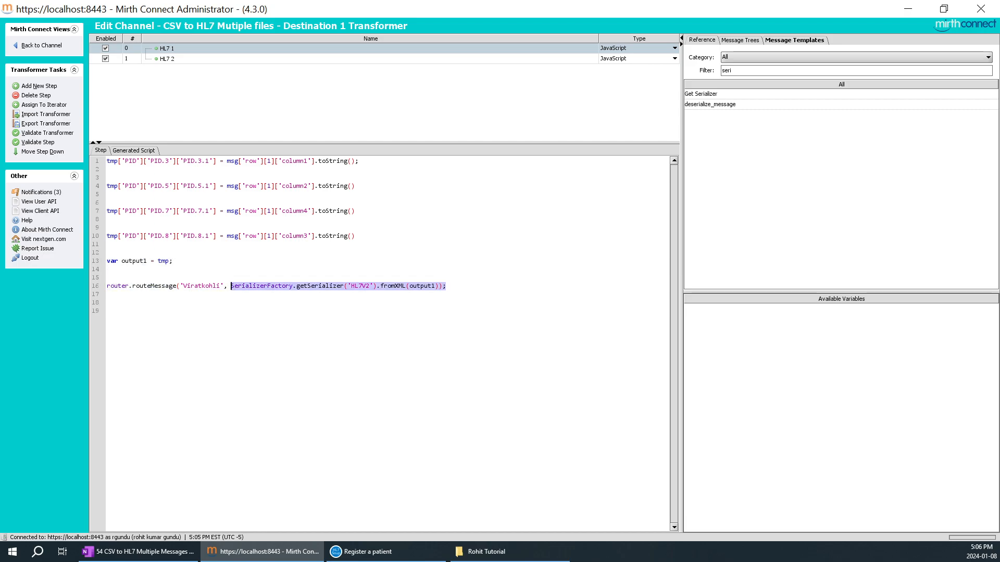
left_click(178, 58)
left_click_drag(264, 286, 231, 286)
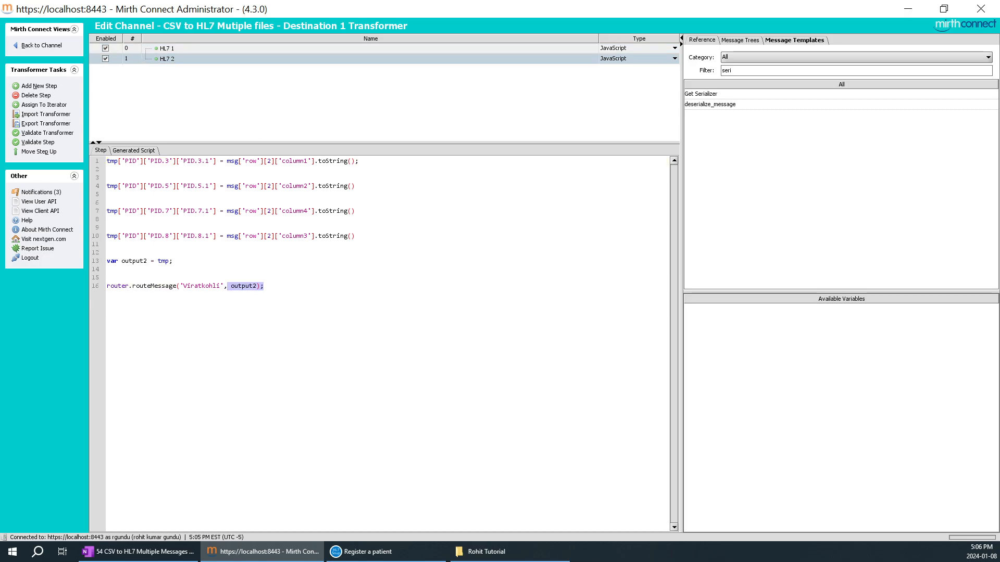
key("ctrl+v")
left_click(107, 278)
left_click(227, 286)
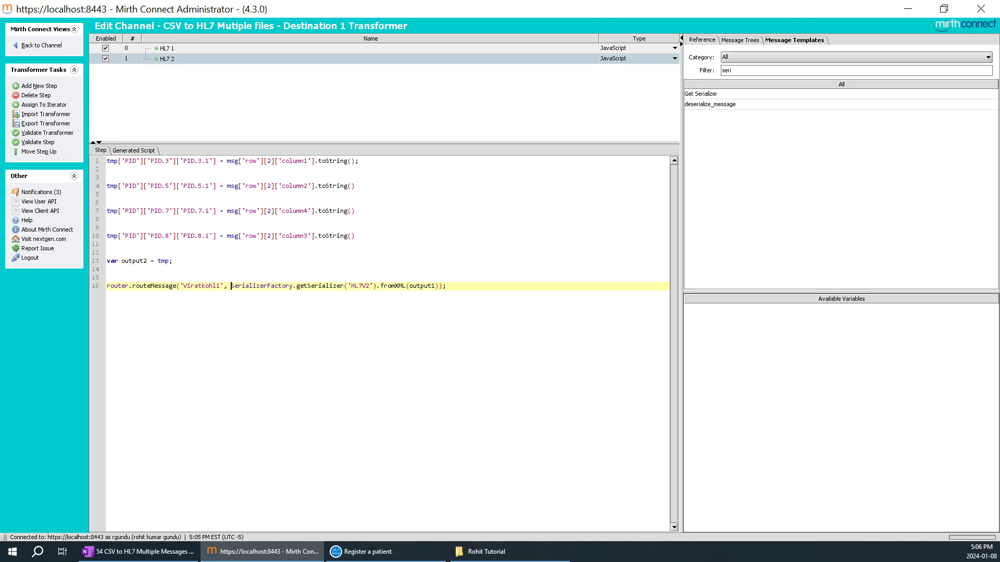
key("BackSpace")
type("2")
- Return from the transformer to the CSV to HL7 Mutiple files channel and save the changes
left_click(42, 46)
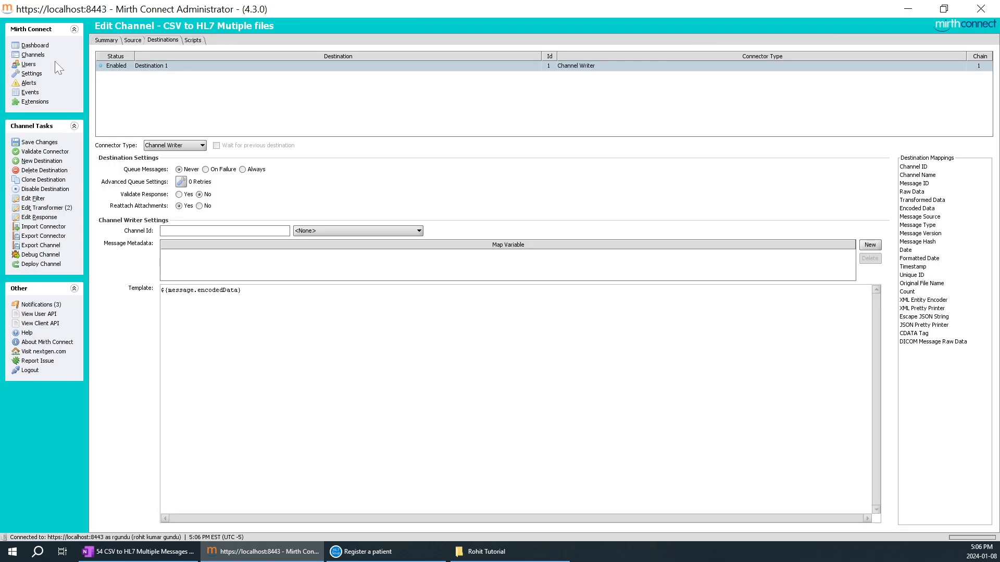
left_click(40, 143)
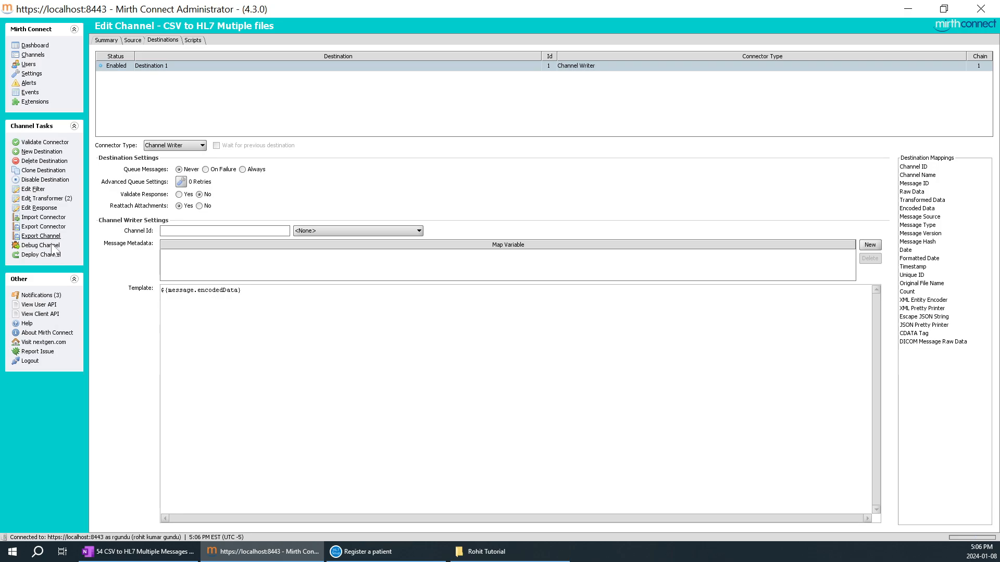
- Deploy the CSV to HL7 Mutiple files channel and refresh the dashboard
left_click(46, 255)
left_click(485, 295)
right_click(474, 179)
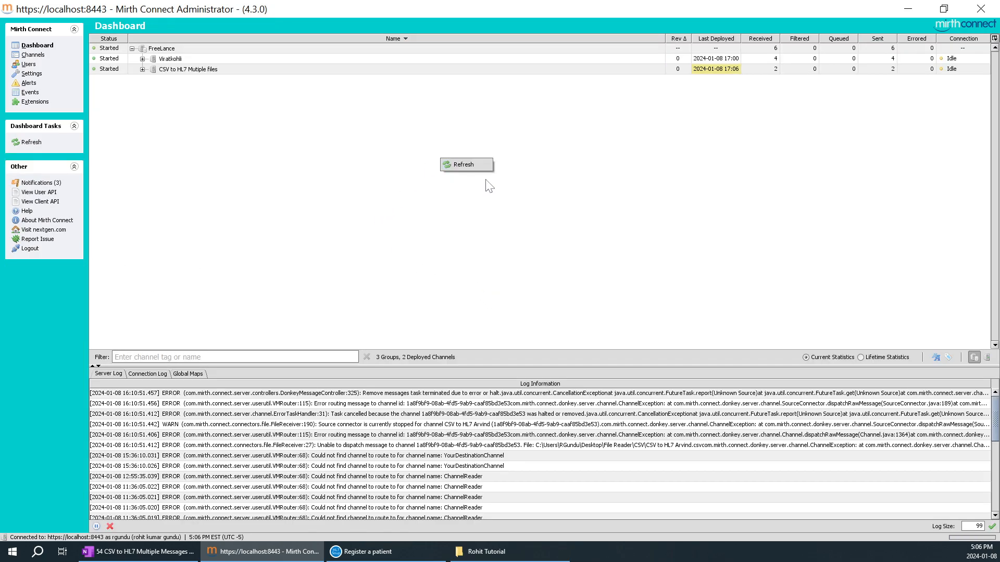
left_click(461, 165)
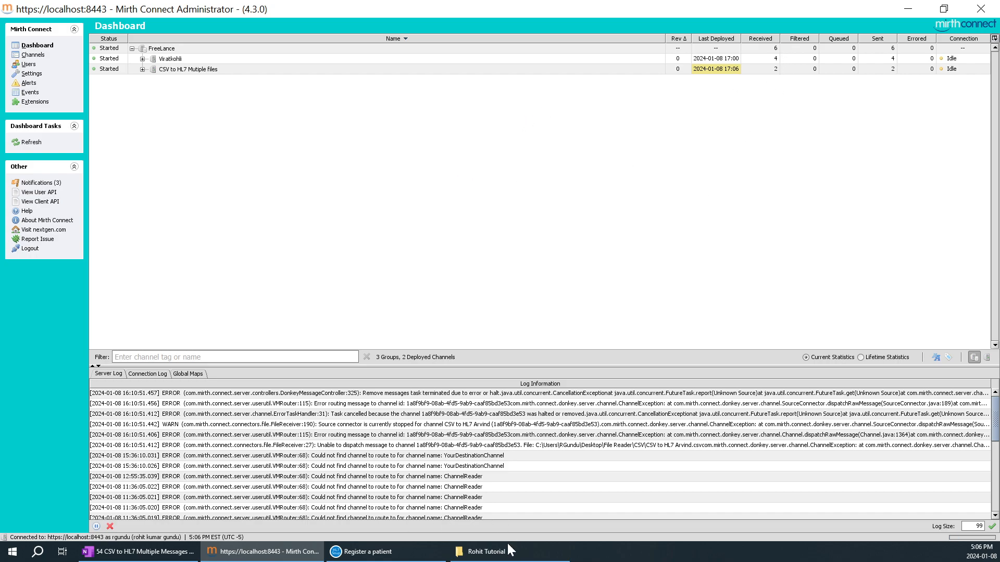
- Switch to the Rohit Tutorial folder, submit the CSV file for the channel to process, and refresh the Mirth Connect dashboard
left_click(509, 545)
left_click_drag(336, 54, 167, 52)
left_click(269, 552)
right_click(533, 126)
left_click(542, 134)
- Open the Viratkohli channel's messages and examine message 6's source and Destination 1 content against message 3's raw format
left_click(199, 59)
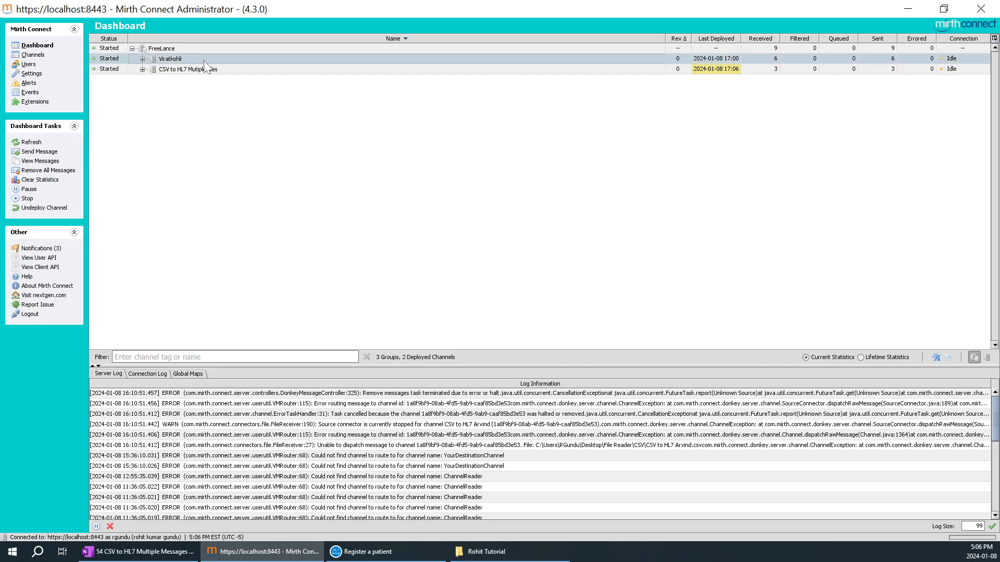
left_click(171, 86)
double_click(168, 61)
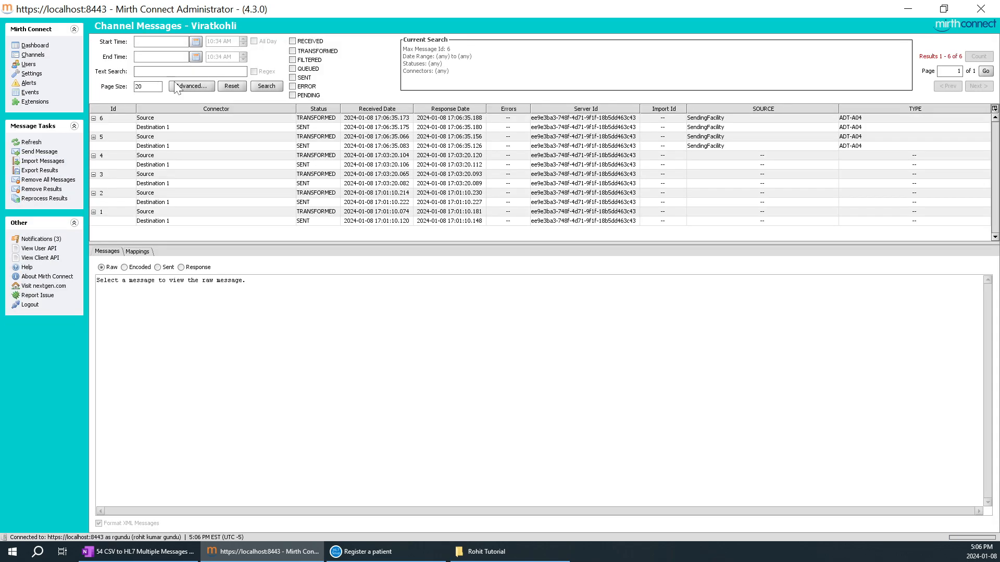
left_click(161, 119)
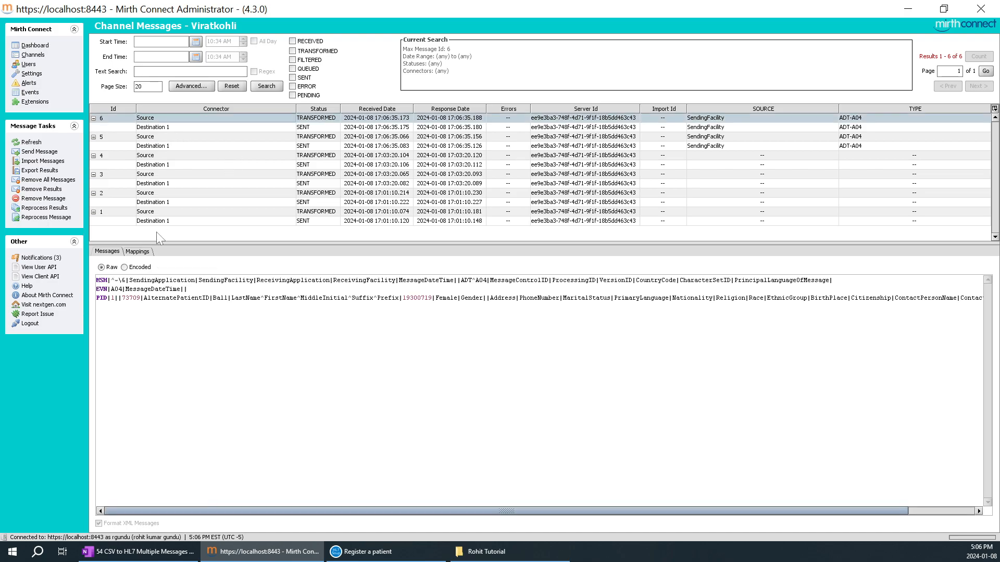
left_click_drag(364, 308, 104, 280)
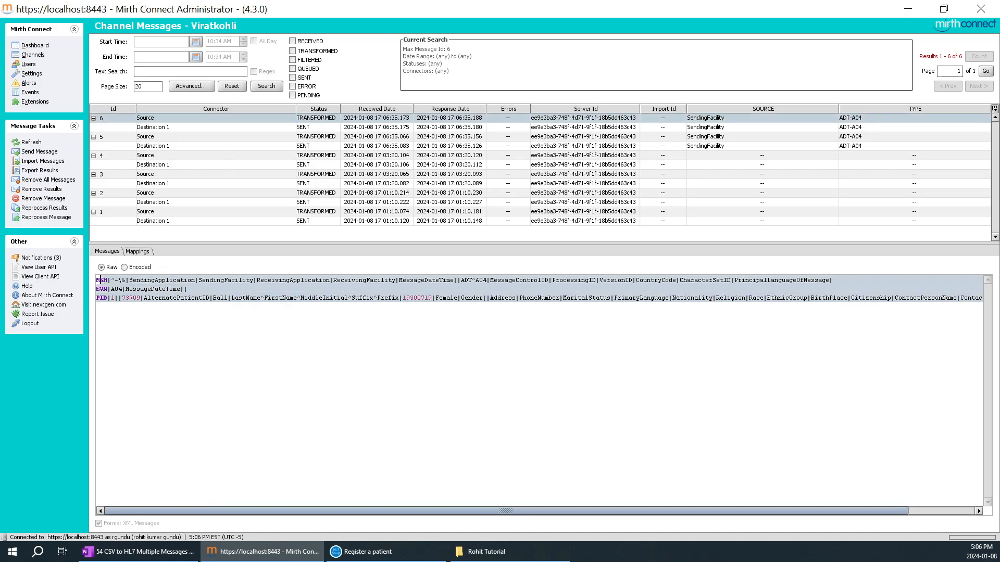
left_click(150, 175)
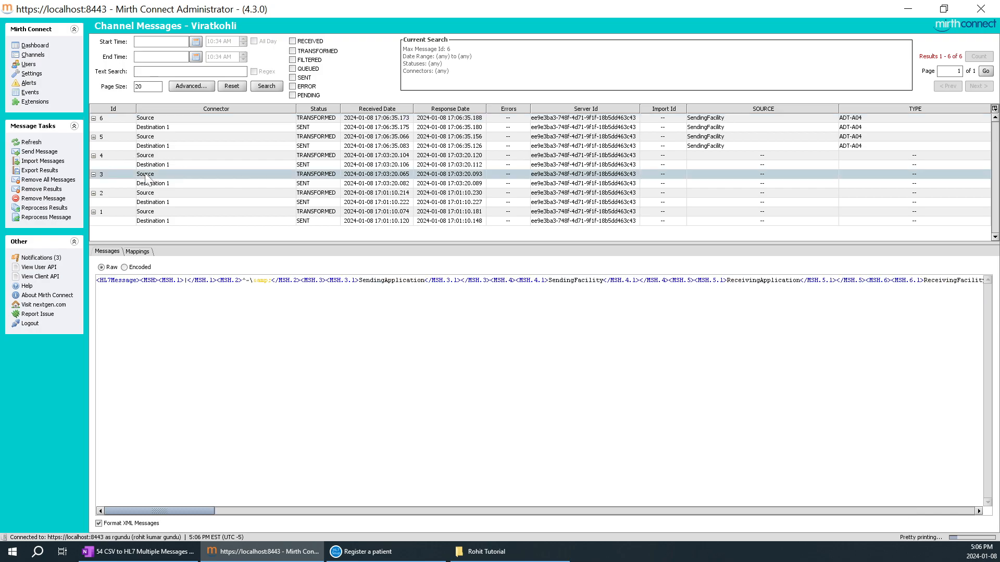
left_click(151, 120)
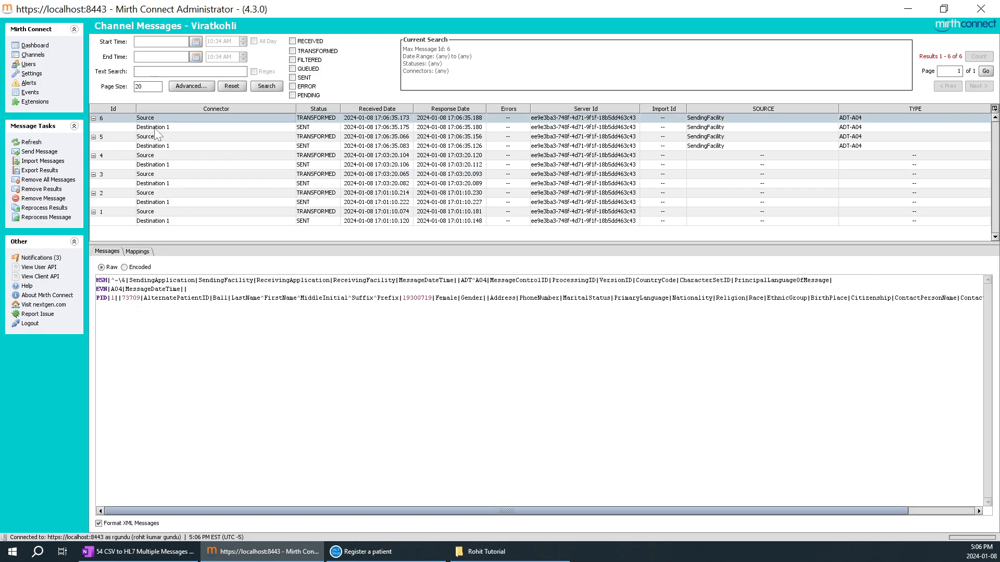
left_click(155, 130)
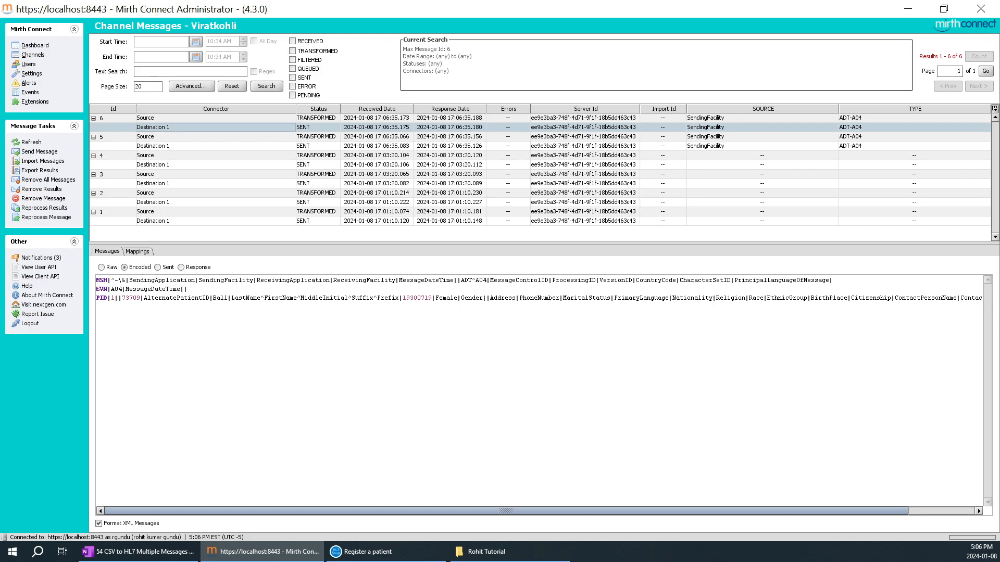
- Compare the patient ID and date of birth in message 5's Destination 1 encoded content with the patient table in OneNote
left_click(139, 553)
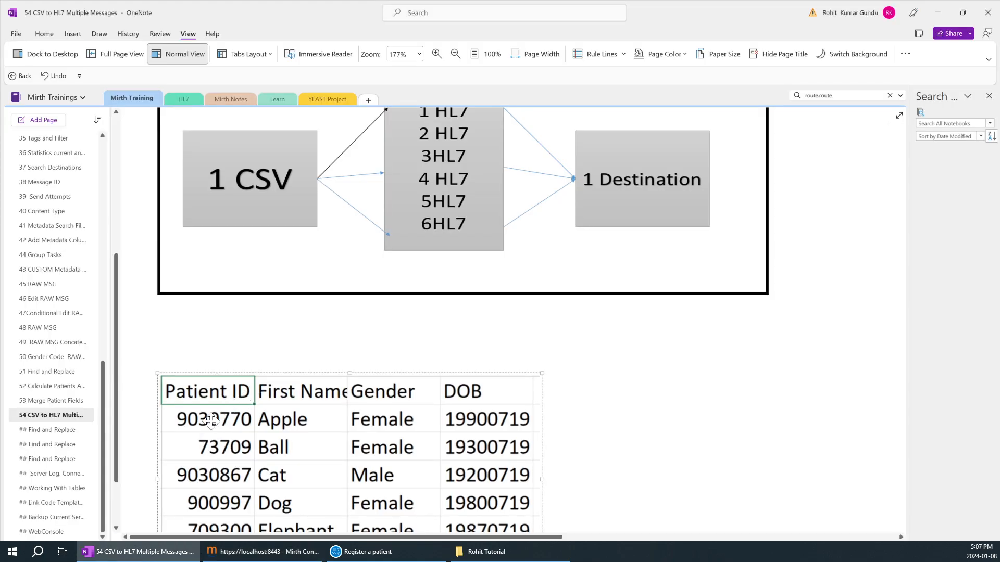
key("alt+Tab")
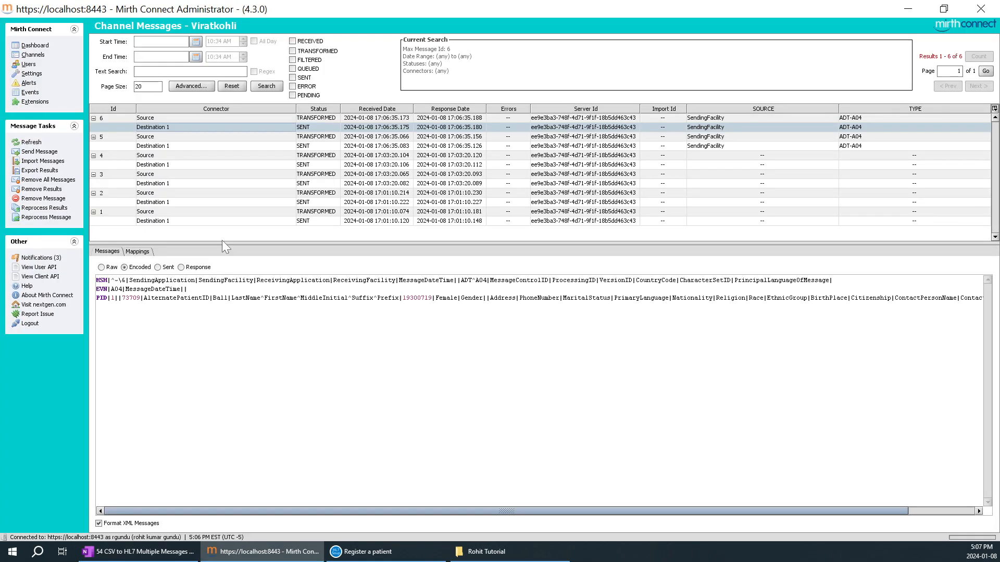
left_click(154, 147)
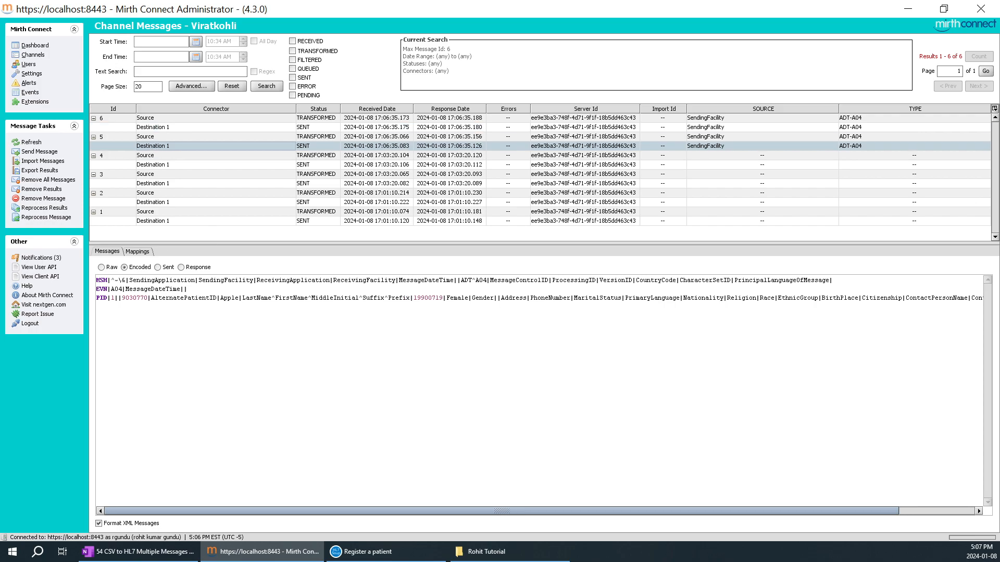
left_click_drag(129, 298, 144, 298)
left_click(97, 307)
left_click_drag(413, 298, 432, 298)
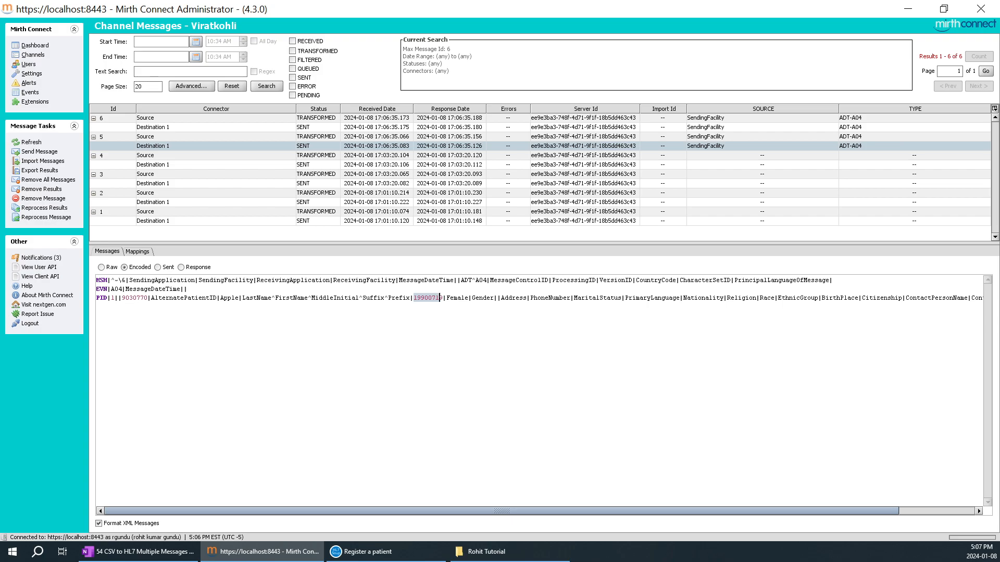
key("alt+Tab")
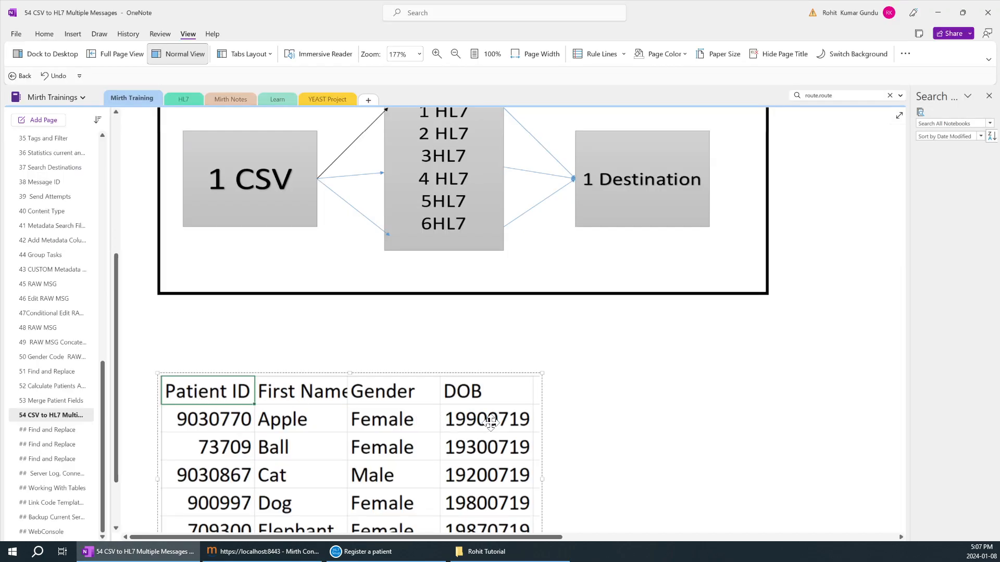
key("alt+Tab")
left_click_drag(421, 298, 419, 290)
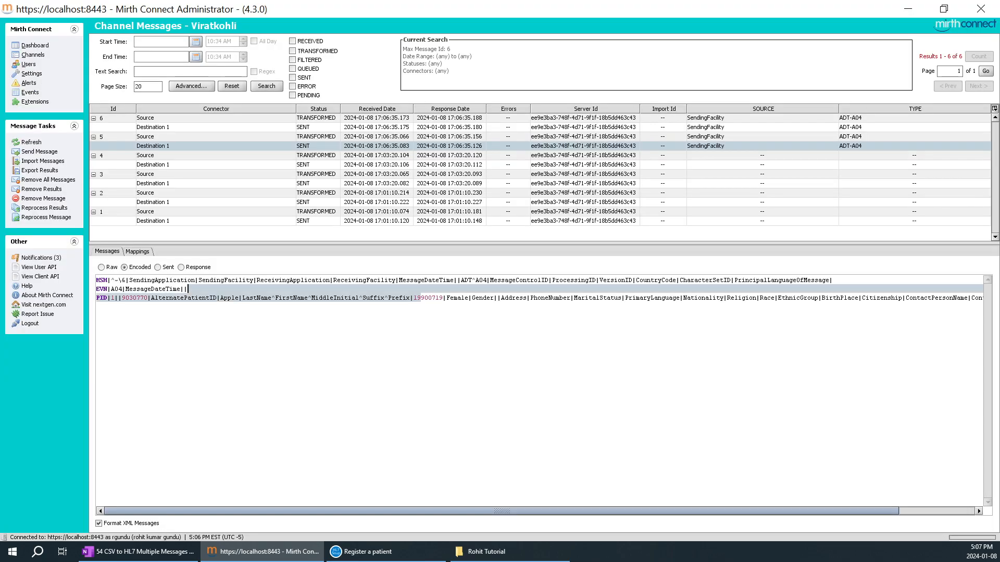
left_click(420, 314)
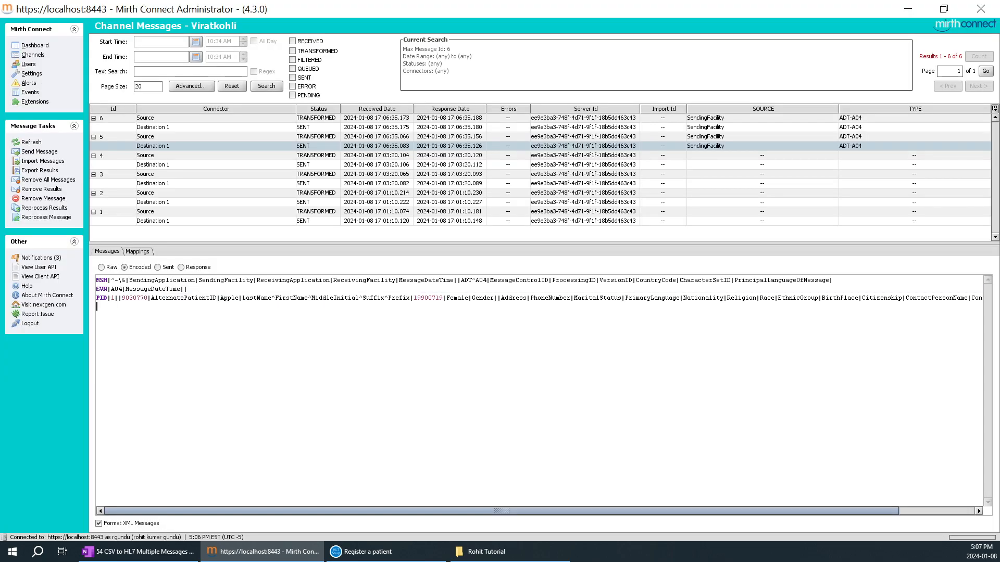
- Open the Destination 1 transformer of the CSV to HL7 Mutiple files channel
left_click(35, 55)
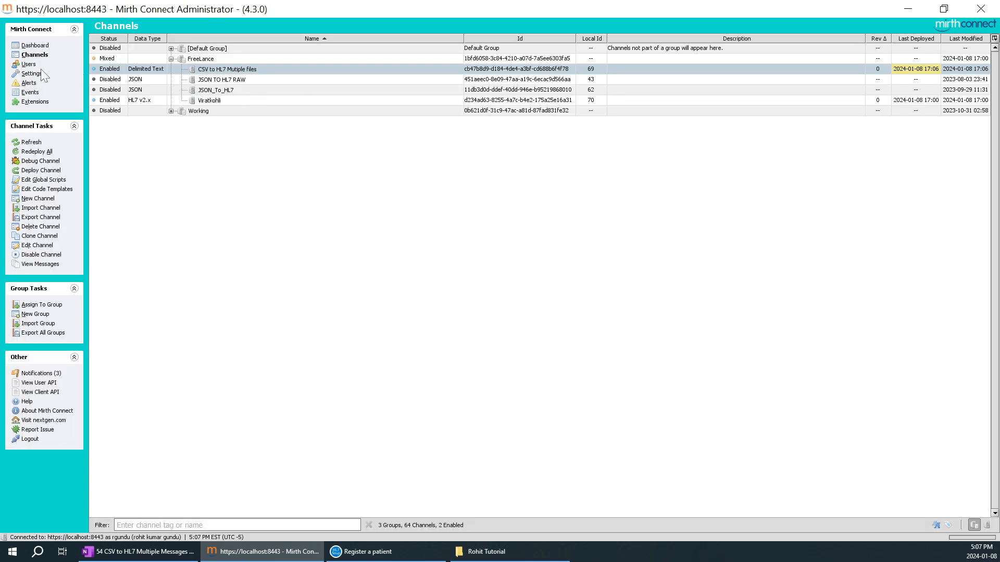
double_click(235, 72)
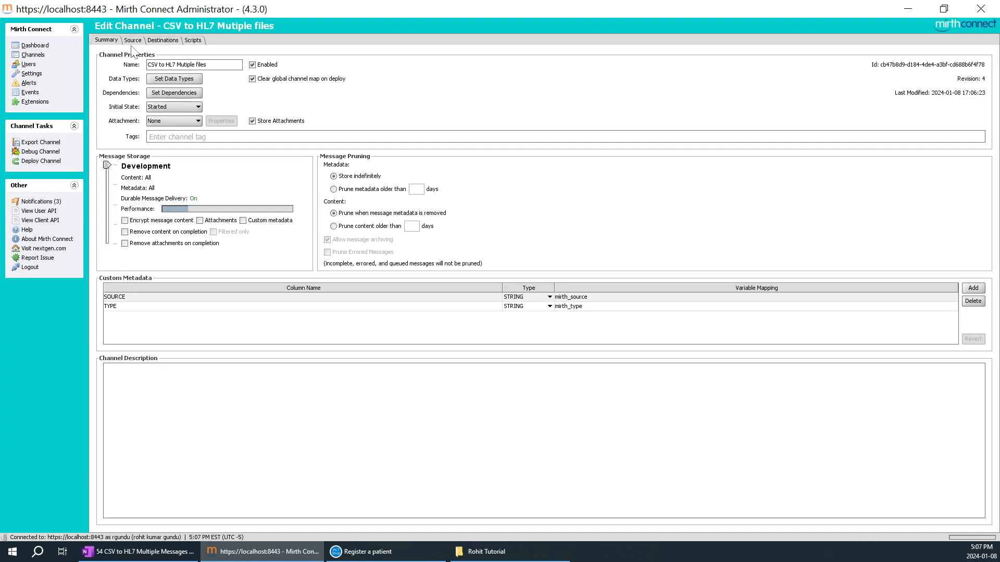
left_click(163, 41)
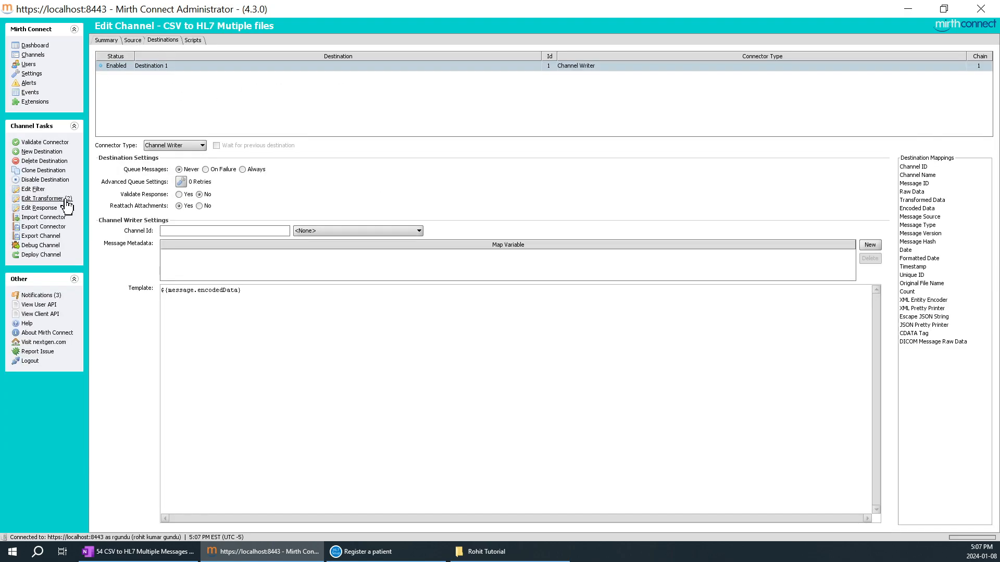
left_click(39, 199)
- Review the row indexes, output variables and router.routeMessage calls in transformer steps HL7 2 to HL7 6
left_click(201, 61)
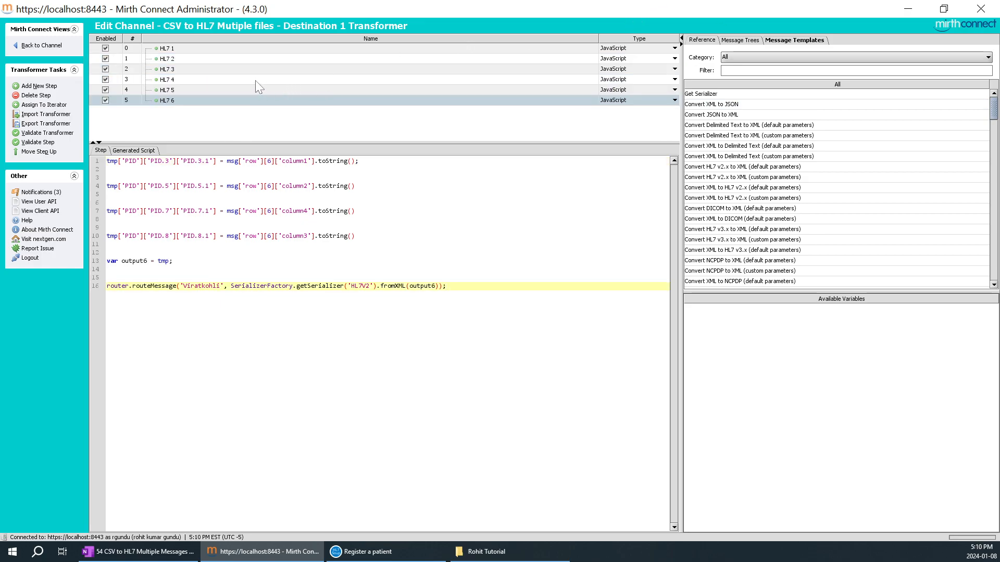
left_click(178, 70)
left_click(177, 81)
left_click(176, 100)
left_click(175, 56)
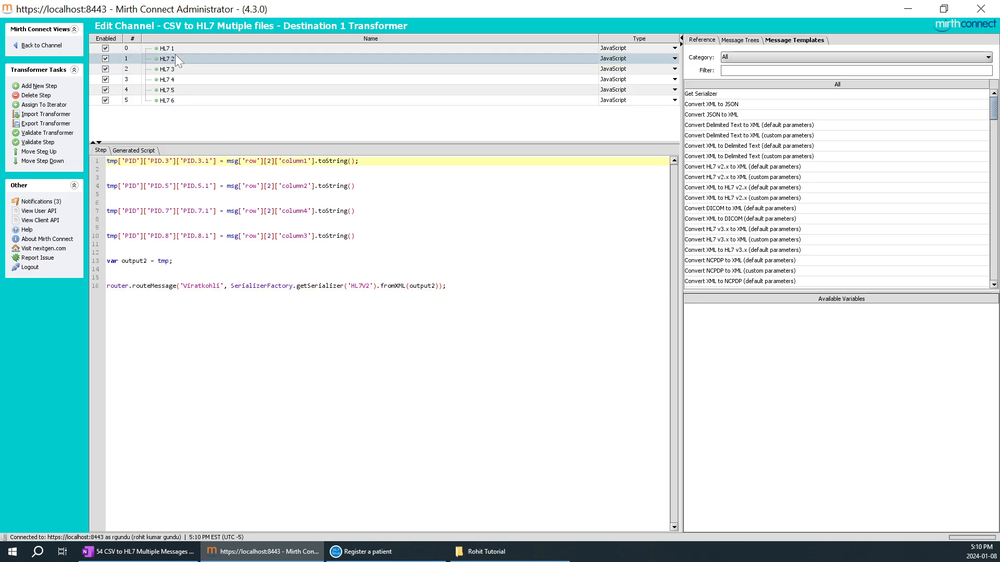
double_click(172, 69)
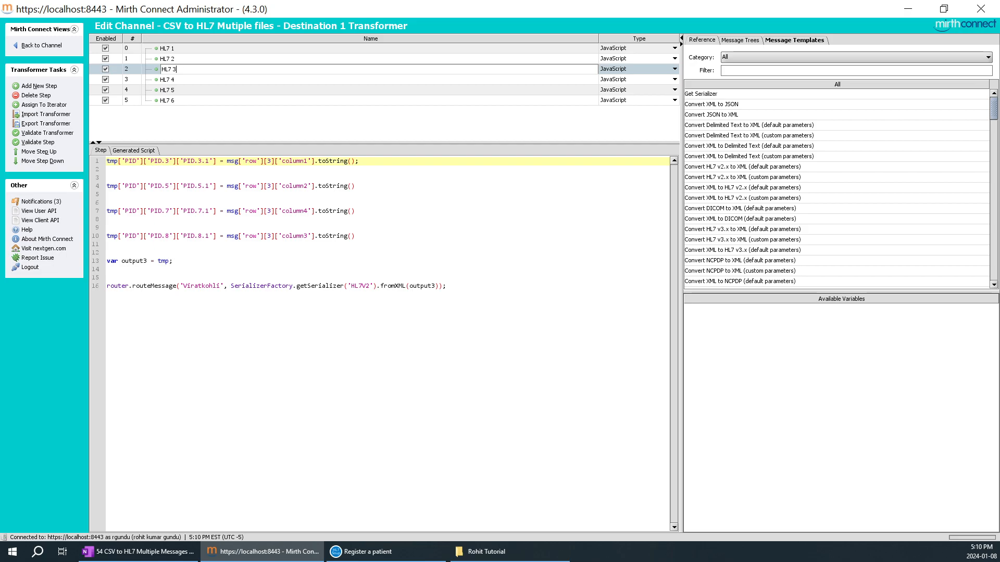
left_click(204, 90)
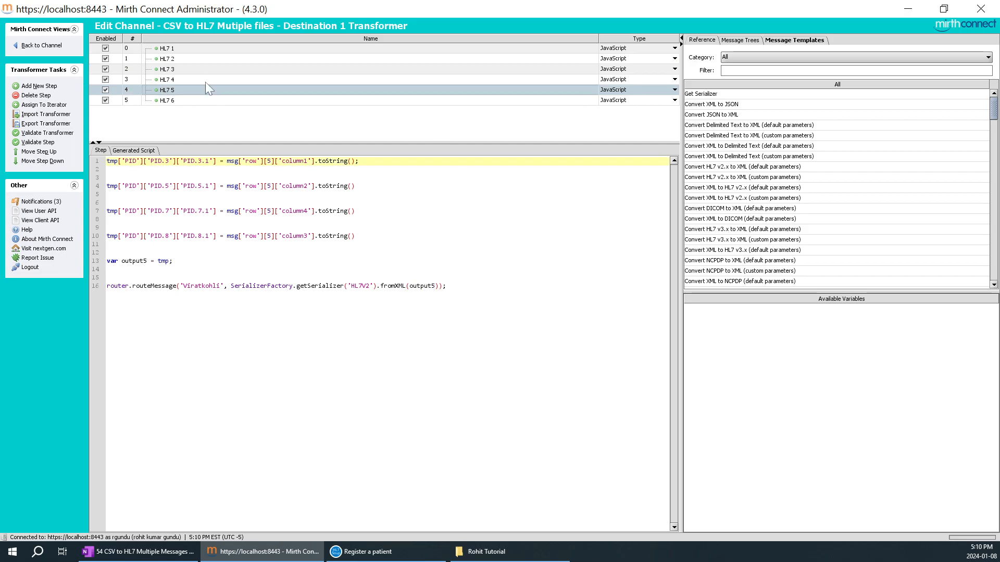
left_click_drag(268, 161, 271, 235)
left_click_drag(129, 261, 141, 261)
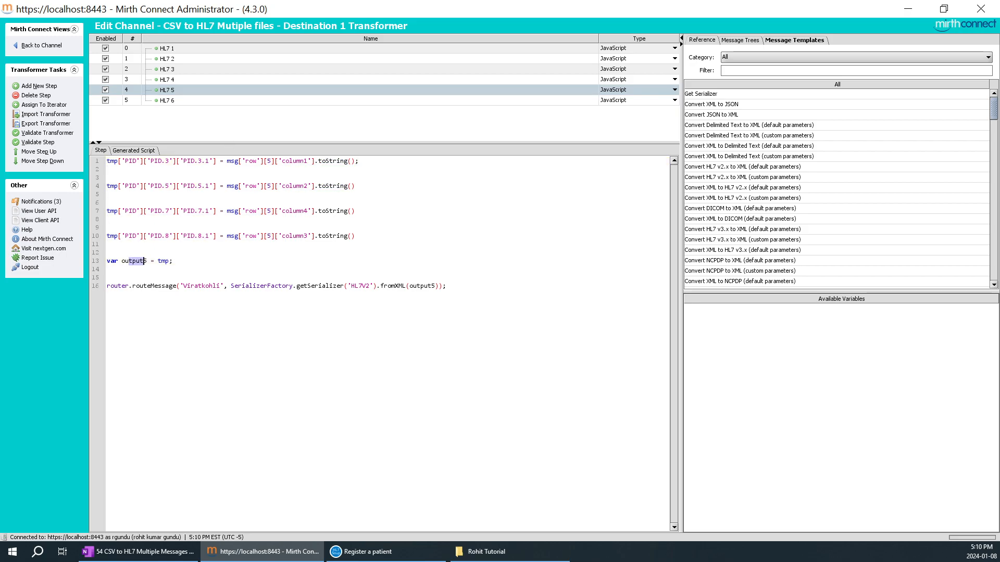
left_click(443, 286)
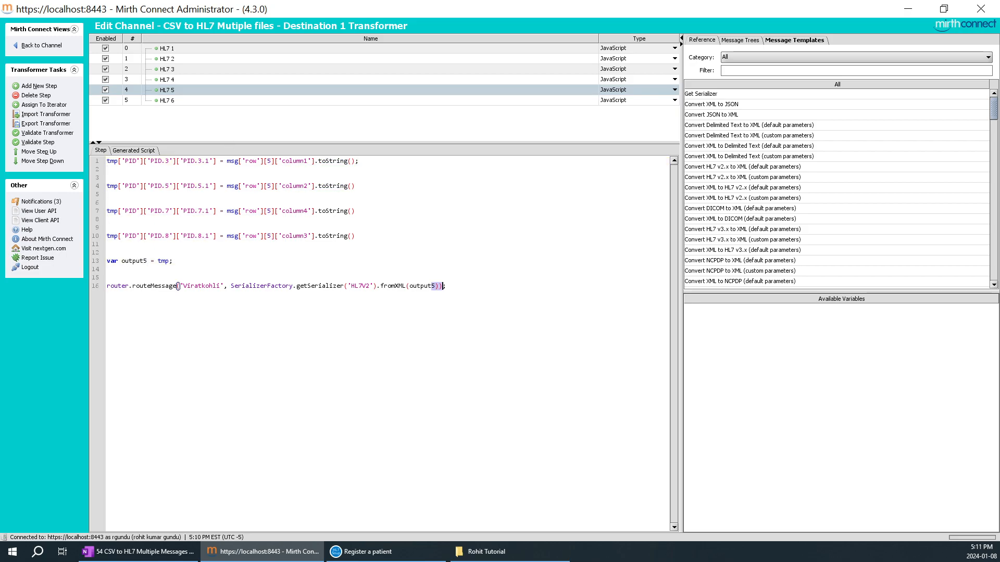
- Check HL7 6's row index and PID mappings against the inbound rows and the expanded PID segment of the outbound template tree
left_click(724, 42)
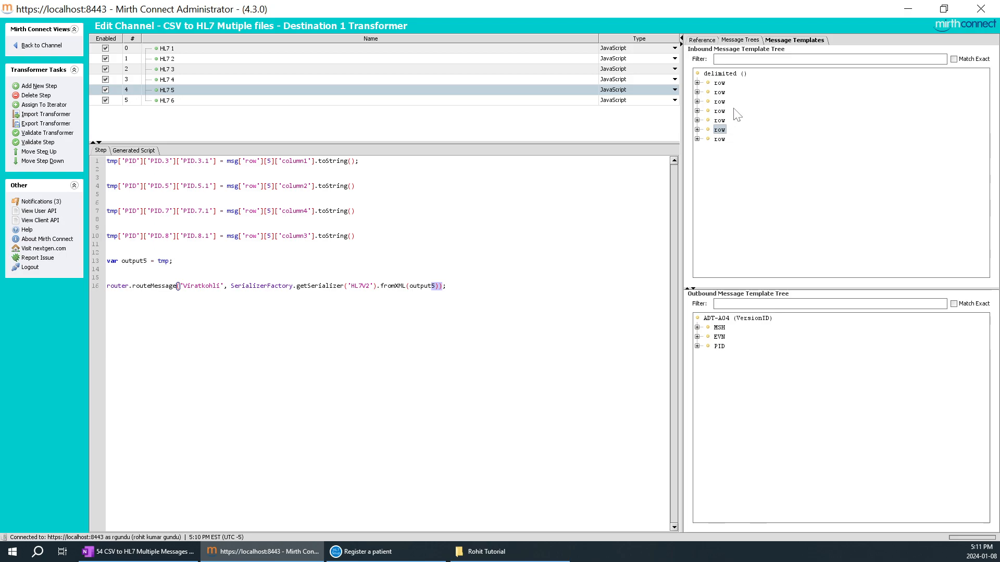
left_click(177, 102)
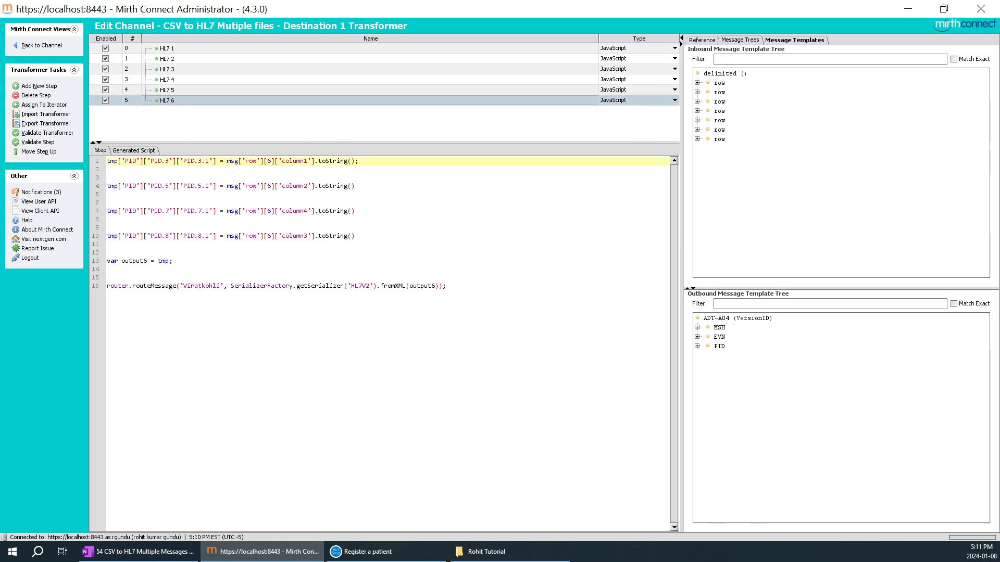
left_click(270, 161)
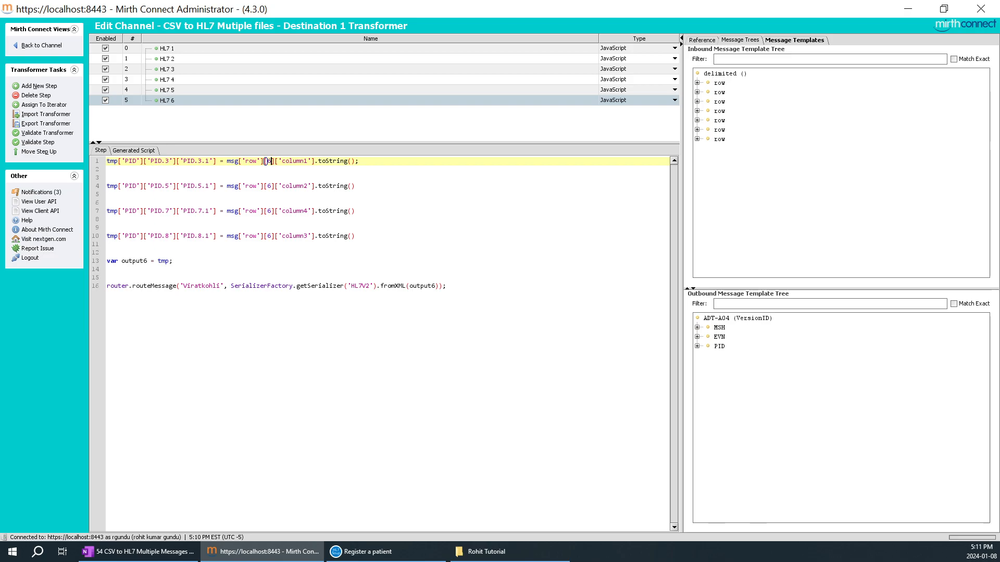
left_click_drag(209, 210, 174, 211)
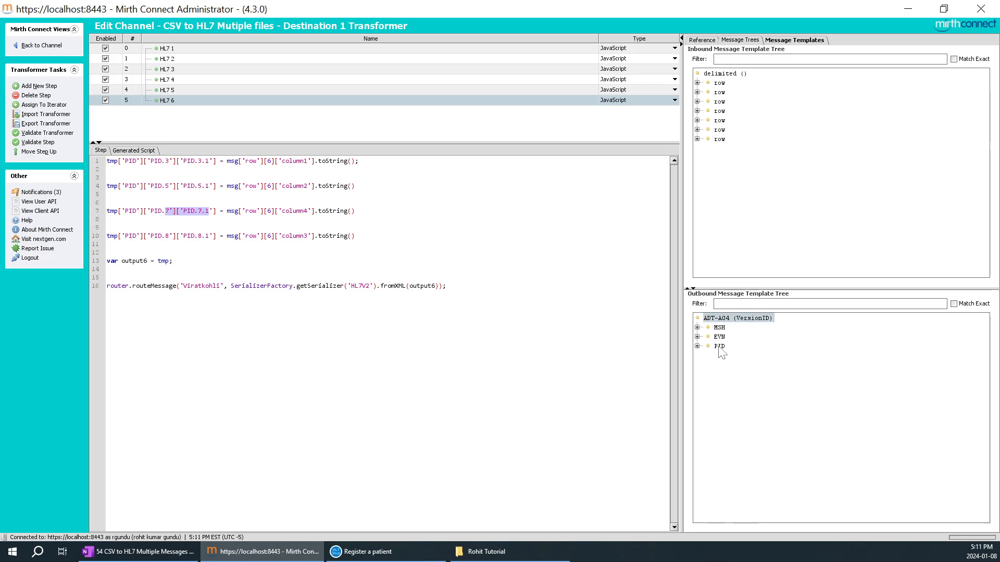
left_click(697, 346)
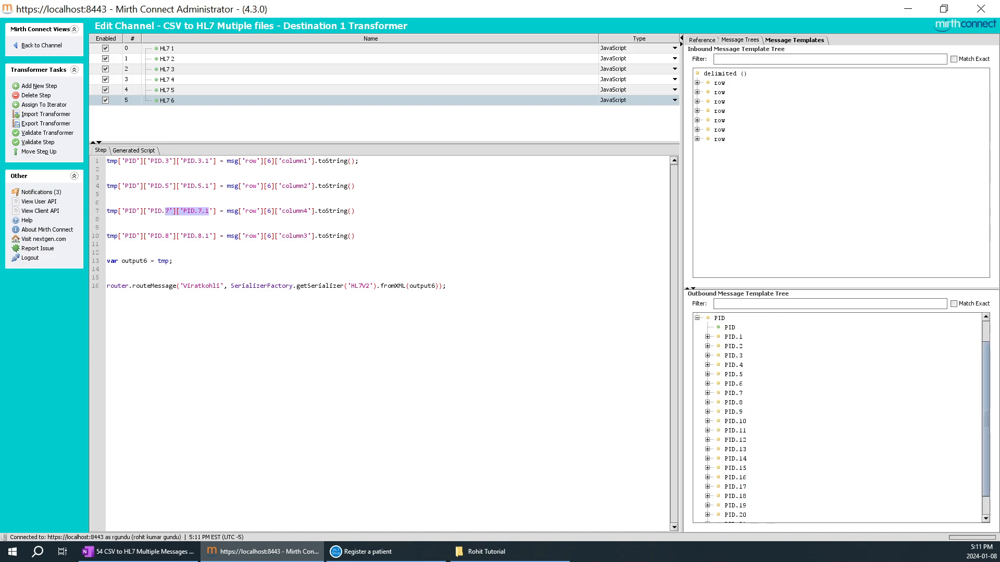
left_click(356, 236)
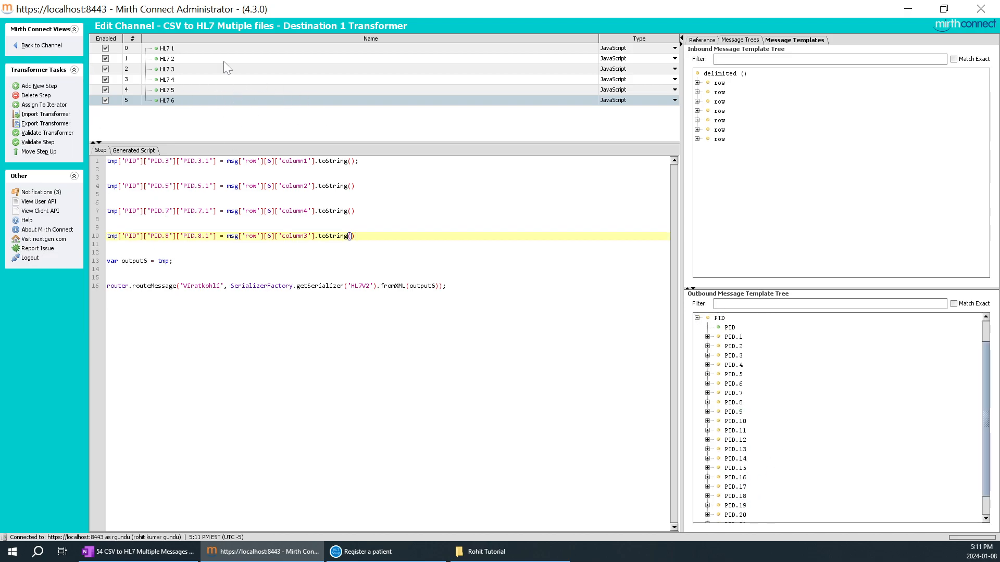
- Review the CSV-to-HL7 split diagram in OneNote and return from the Destination 1 transformer to the channel in Mirth Connect
key("alt+Tab")
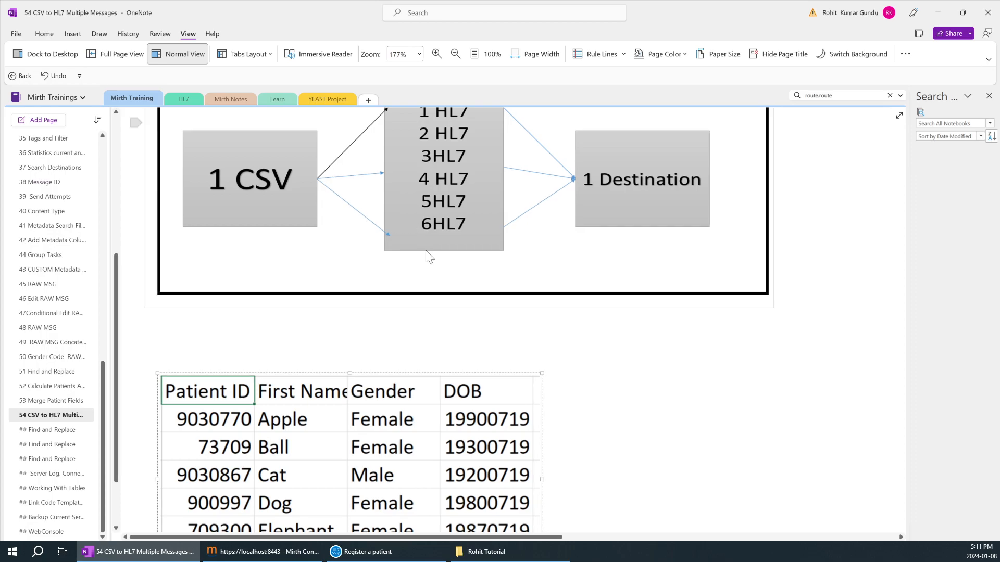
scroll(426, 255, "up", 3)
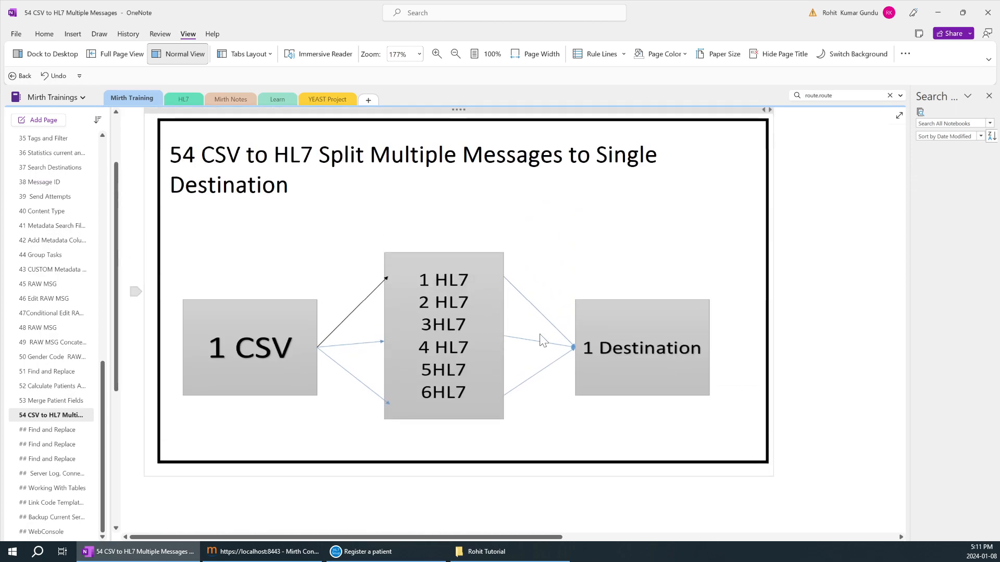
left_click(301, 553)
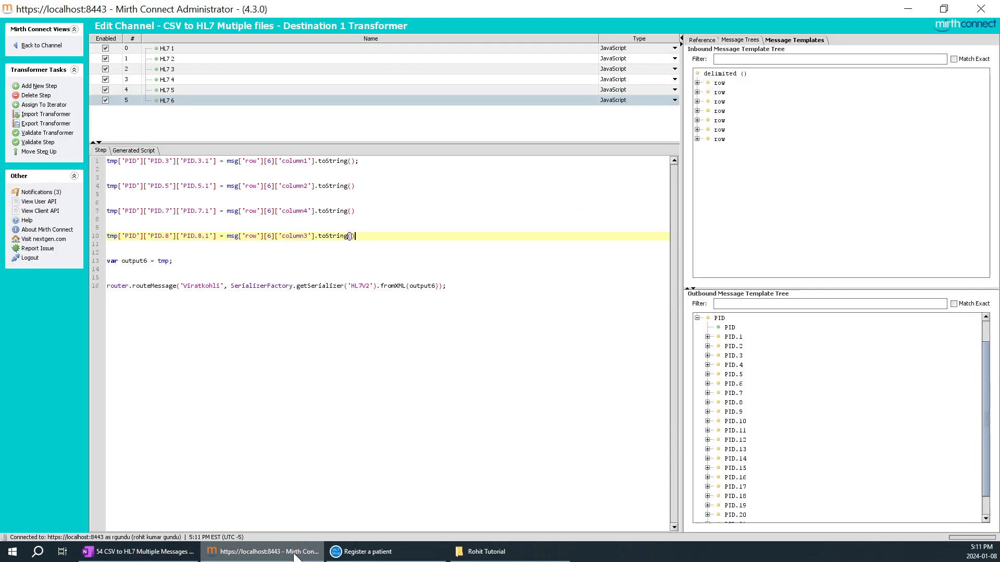
left_click(45, 46)
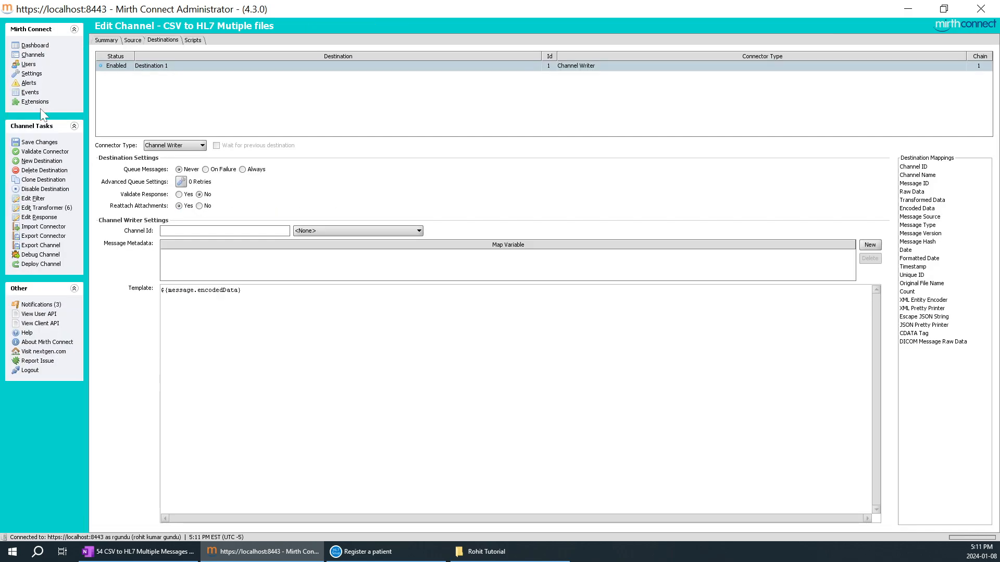
- Save the CSV to HL7 Mutiple files channel and deploy it
left_click(40, 145)
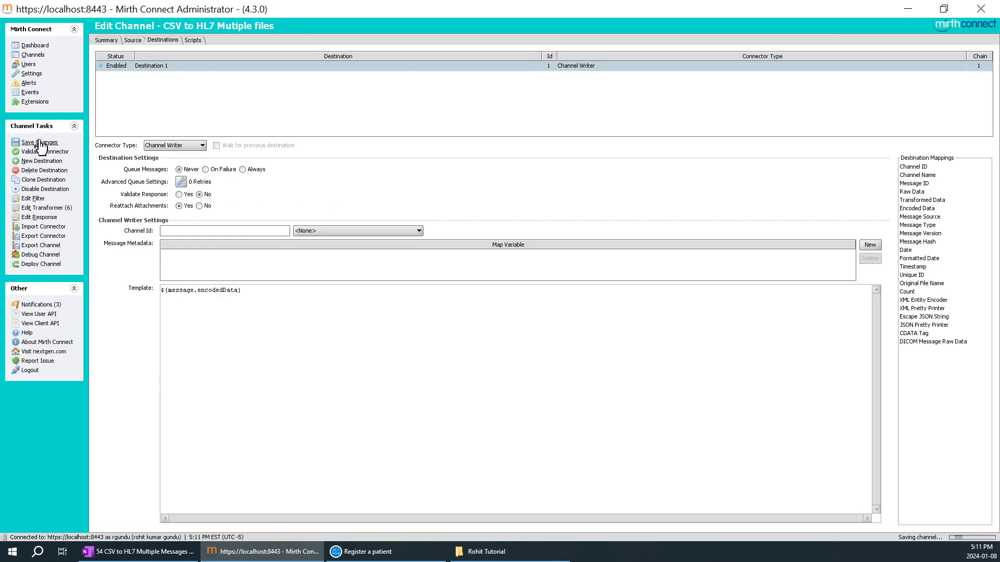
left_click(40, 255)
left_click(475, 290)
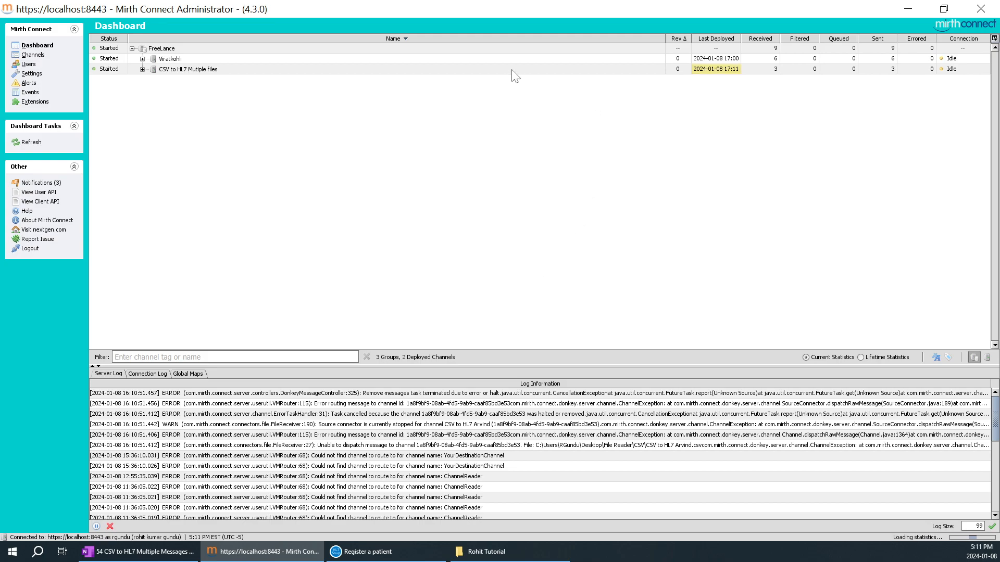
- Remove all messages and statistics of the CSV to HL7 Mutiple files channel, including it while running, confirming with REMOVEALL, and refresh the dashboard
right_click(326, 73)
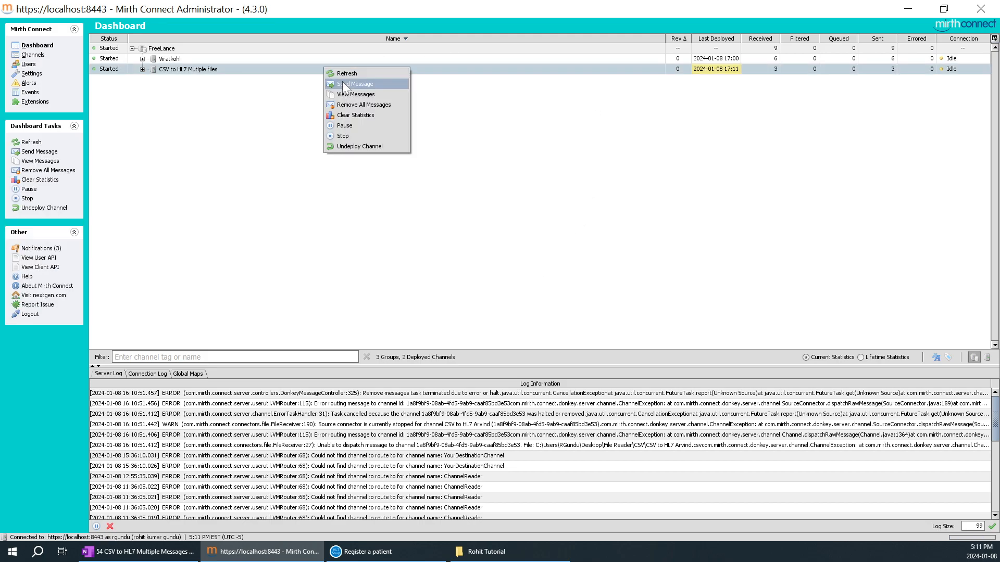
left_click(364, 101)
left_click(435, 271)
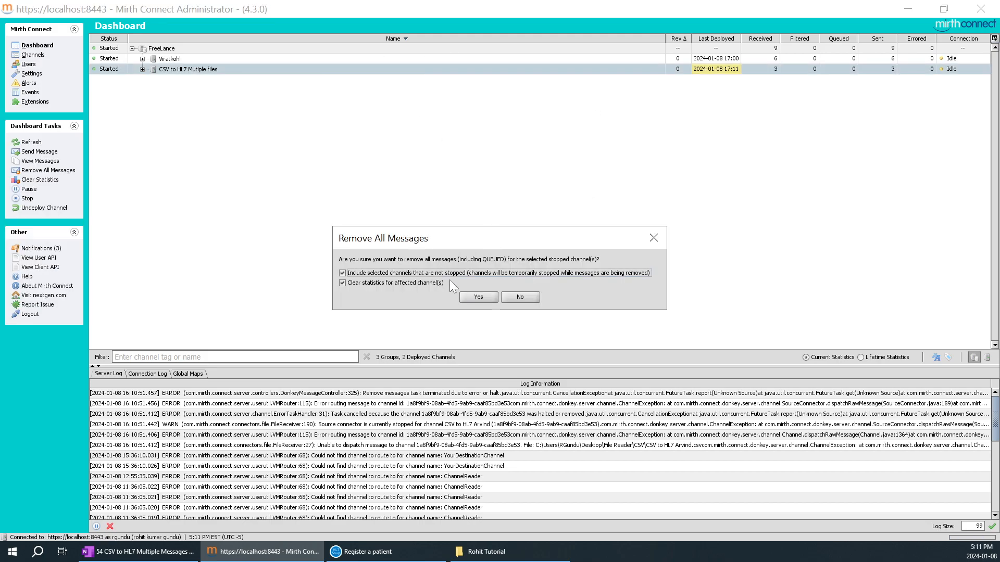
left_click(476, 296)
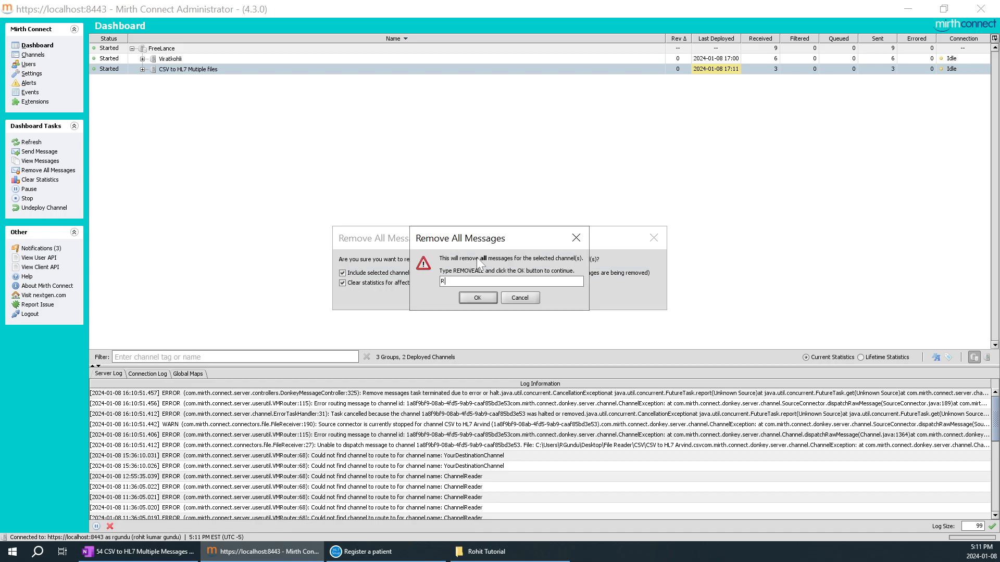
type("REMOVEALL")
key("Return")
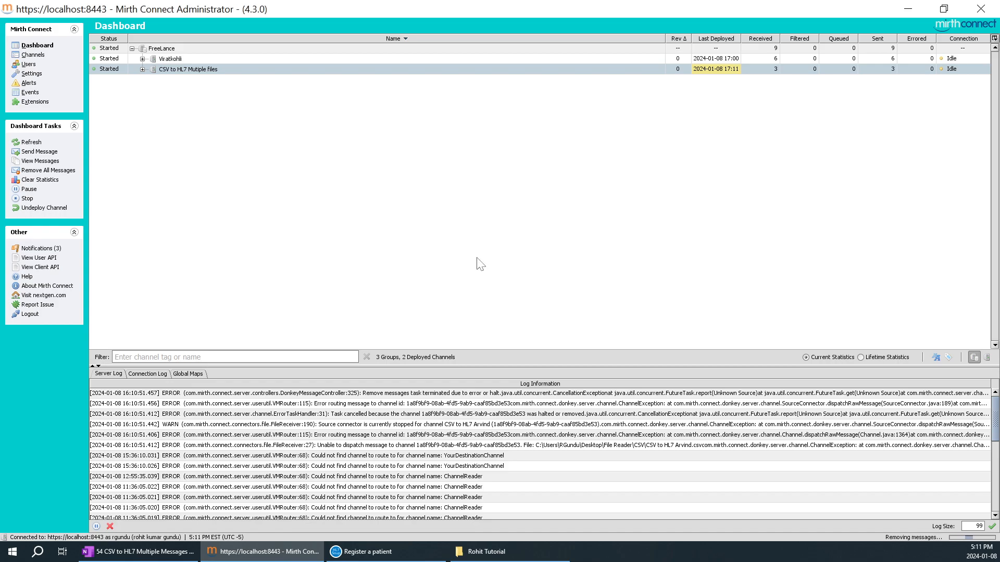
right_click(319, 90)
left_click(328, 96)
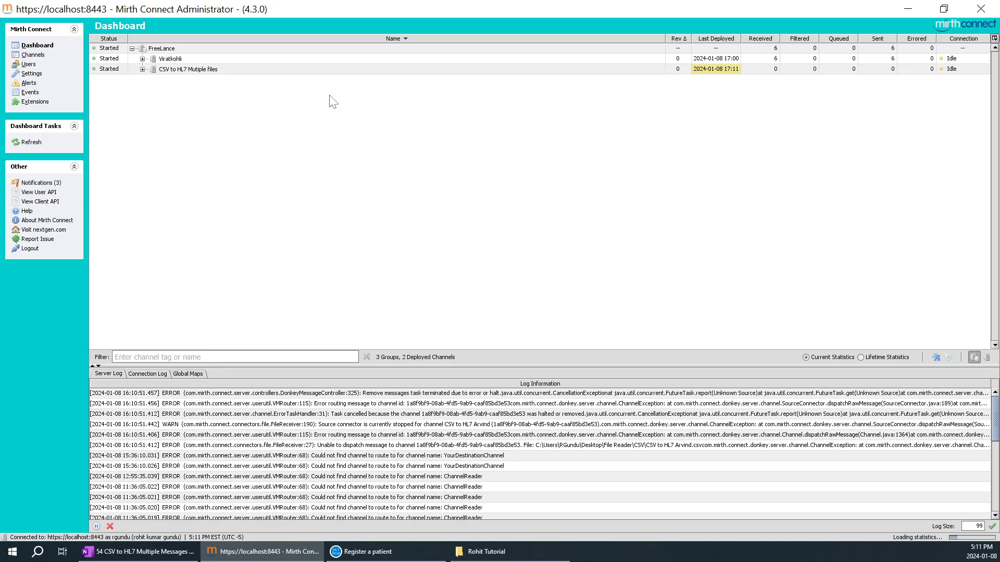
- Remove all messages and statistics of the Viratkohli channel, including it while running, confirming with REMOVEALL, and refresh the dashboard
left_click(193, 62)
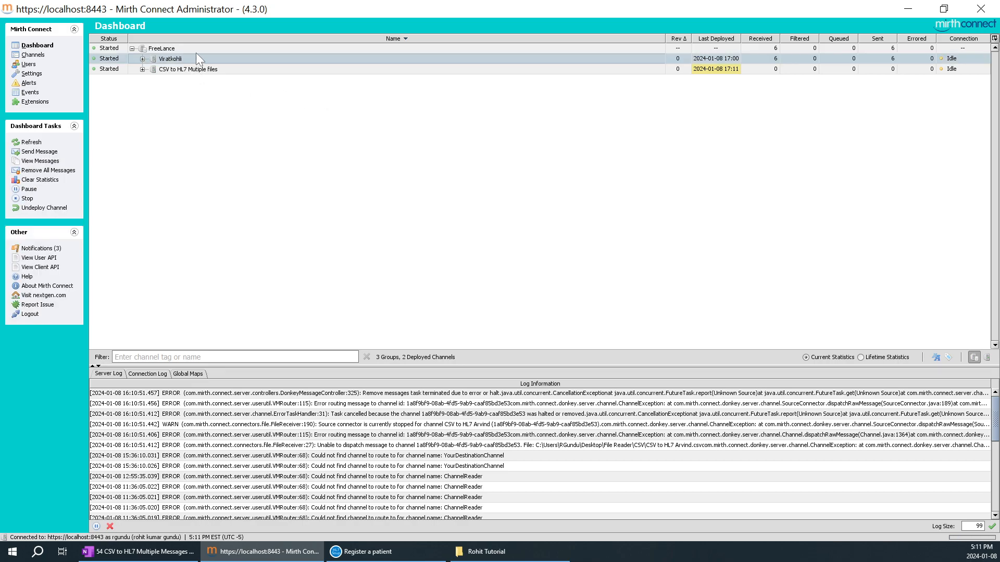
right_click(198, 55)
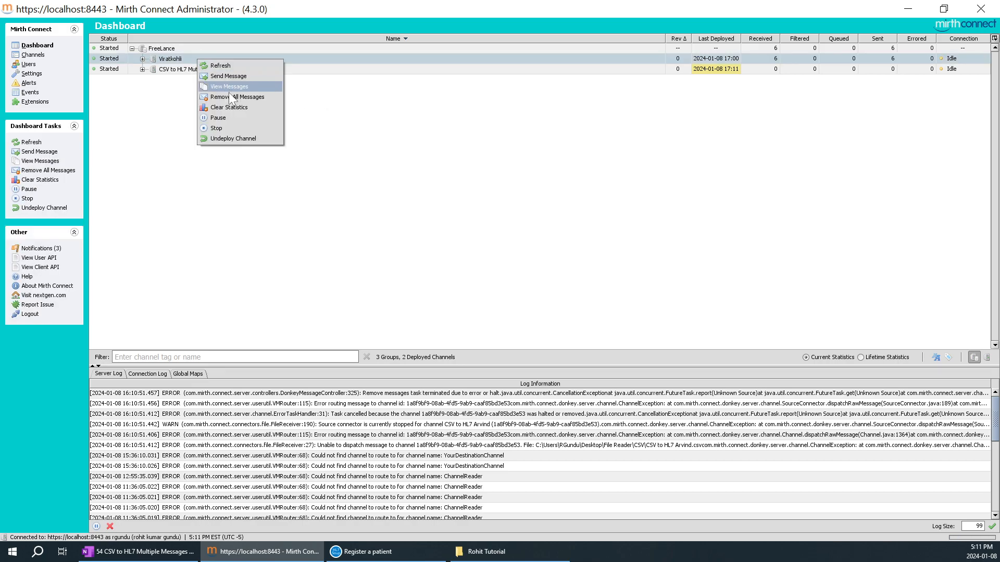
left_click(274, 95)
left_click(444, 272)
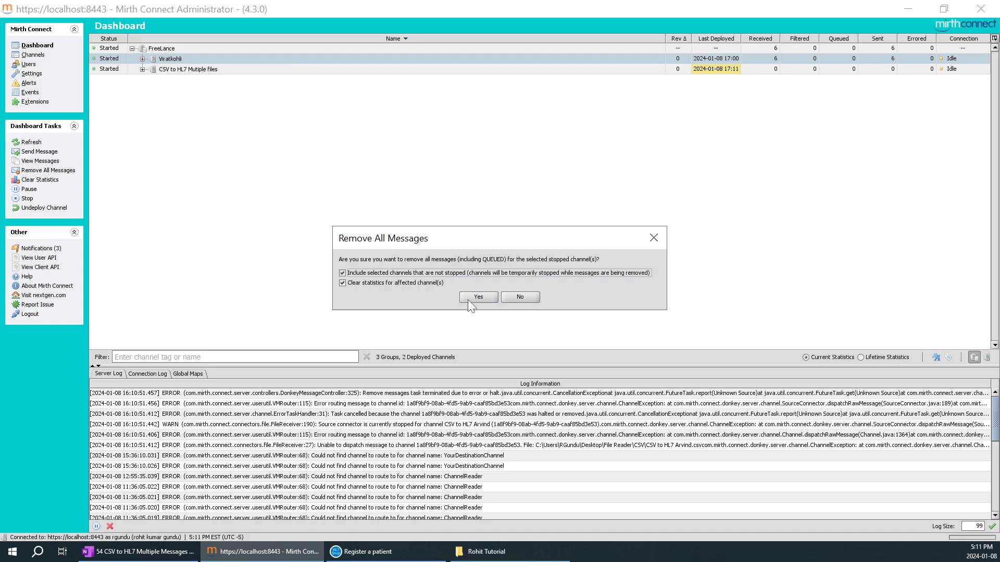
left_click(468, 298)
type("removeall")
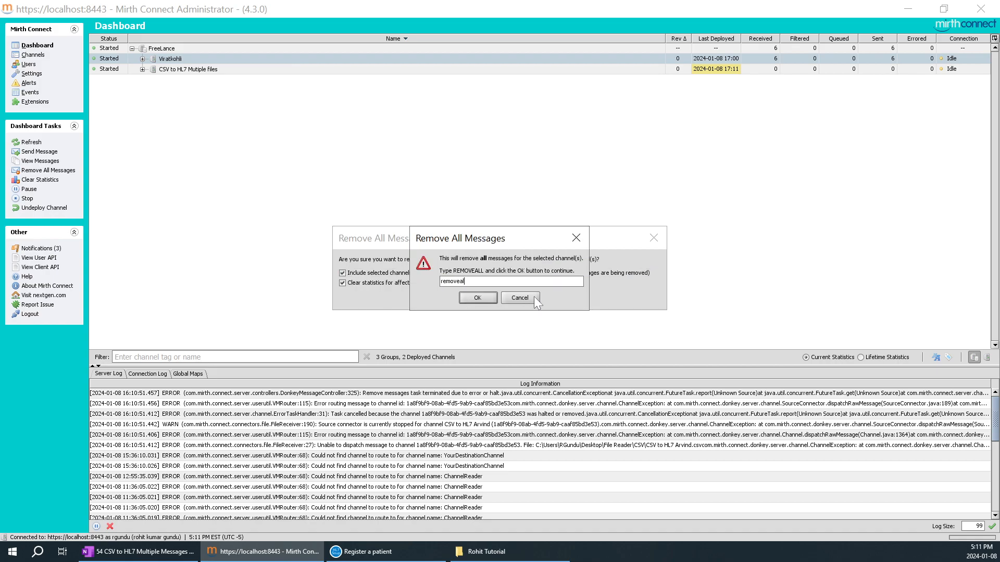
key("Return")
key("Return")
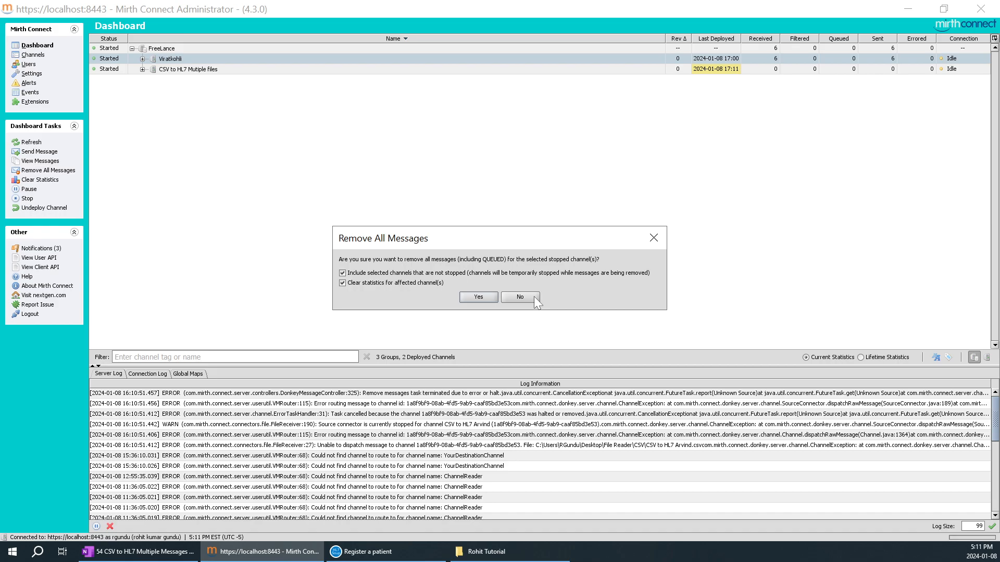
left_click(468, 296)
type("REMOV")
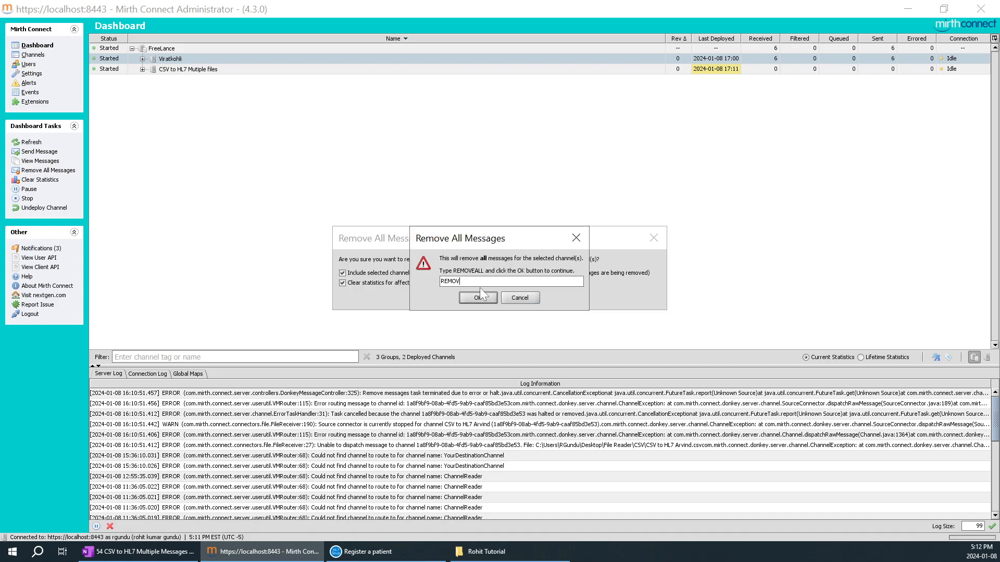
type("EALL")
key("Return")
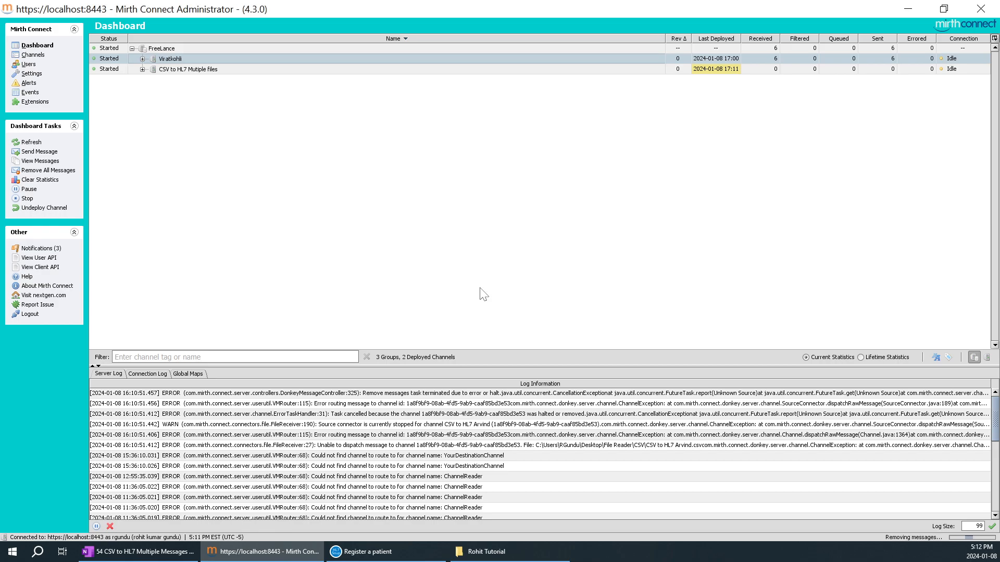
right_click(497, 240)
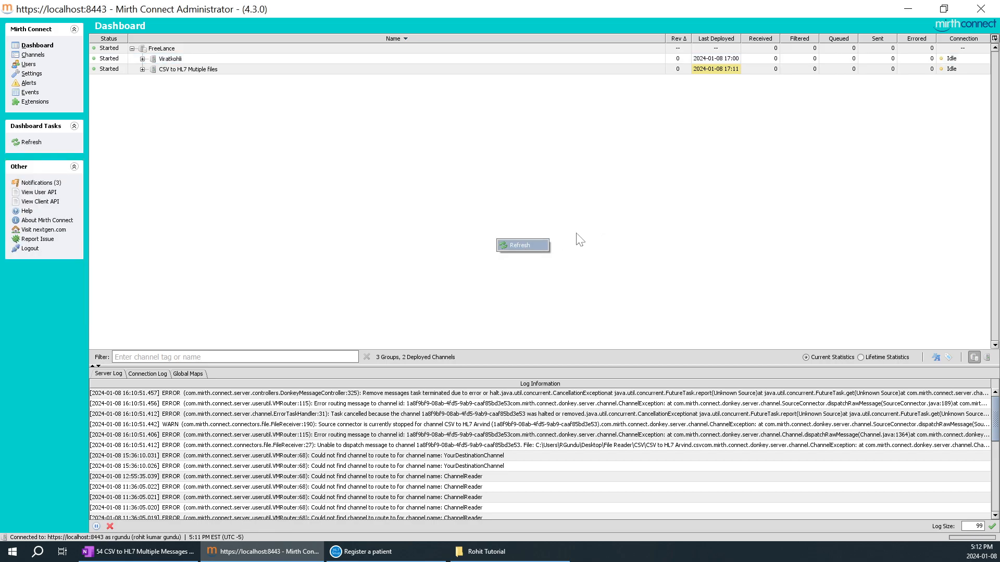
- Check the received counts of the Viratkohli and CSV to HL7 Mutiple files channels on the dashboard
left_click(776, 58)
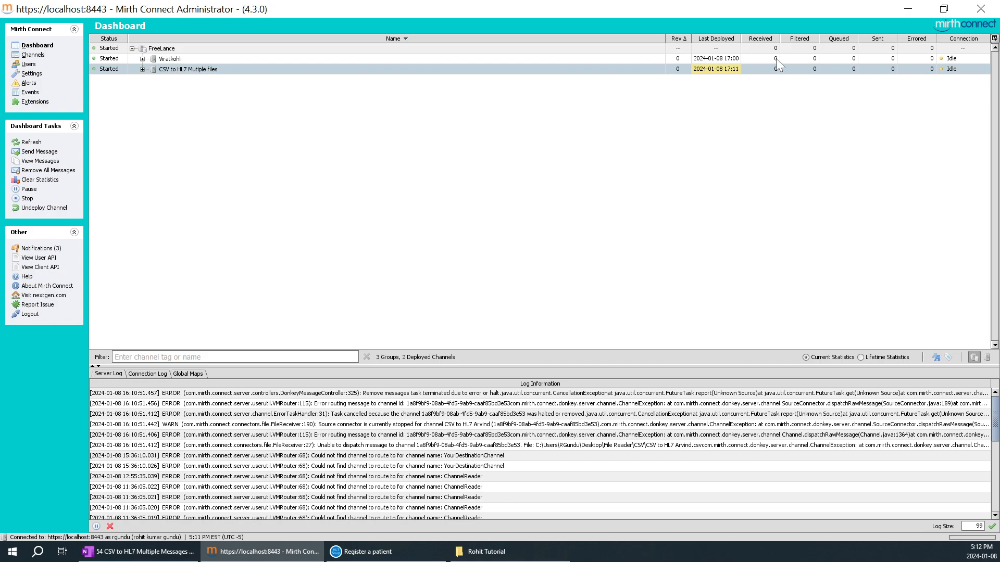
left_click(775, 69)
left_click(776, 59)
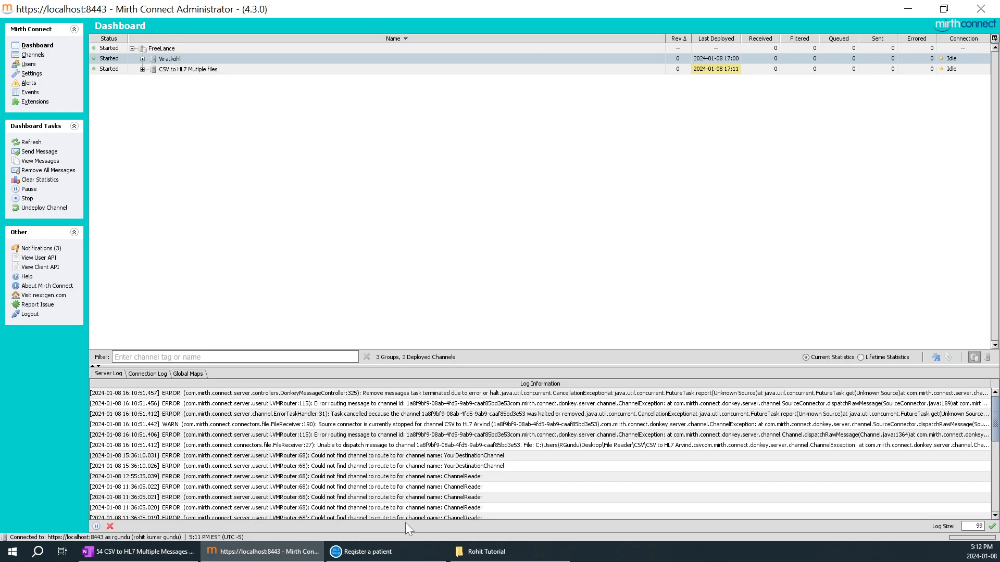
- In File Explorer, move CSV to HL7 Mutiple files.csv into the csv folder and return to the Mirth Connect dashboard to check the message counts
left_click(487, 551)
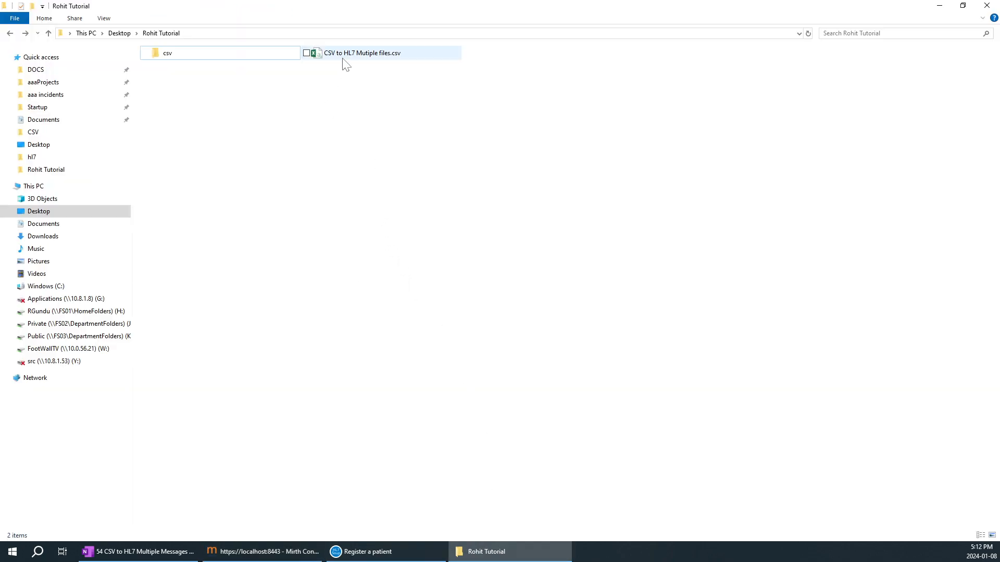
left_click_drag(357, 58, 171, 58)
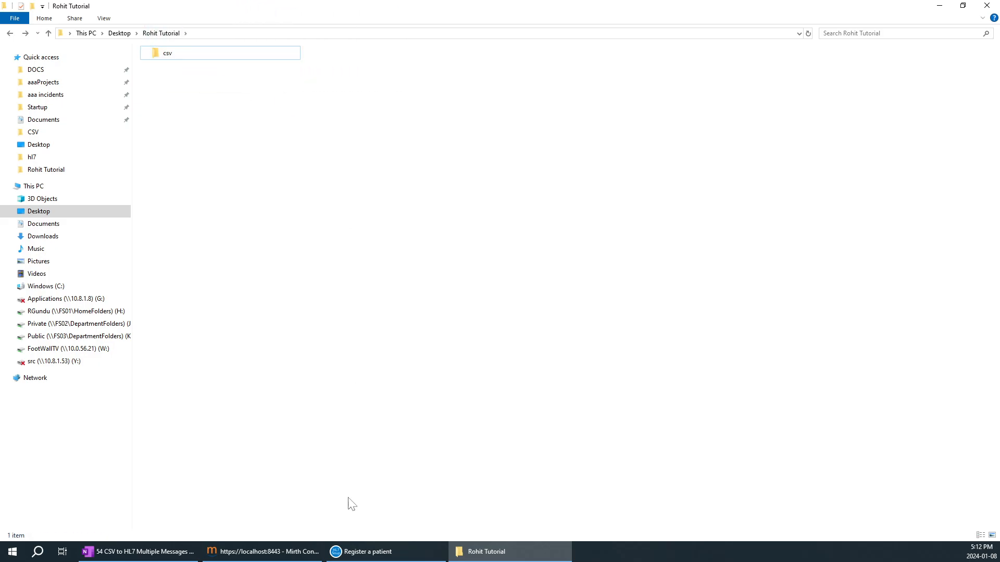
left_click(258, 552)
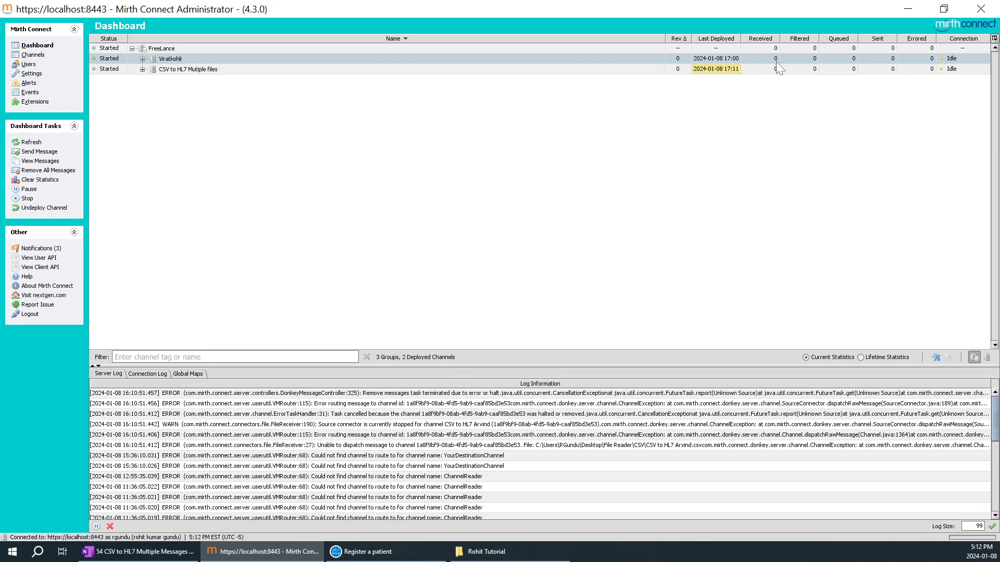
left_click(775, 128)
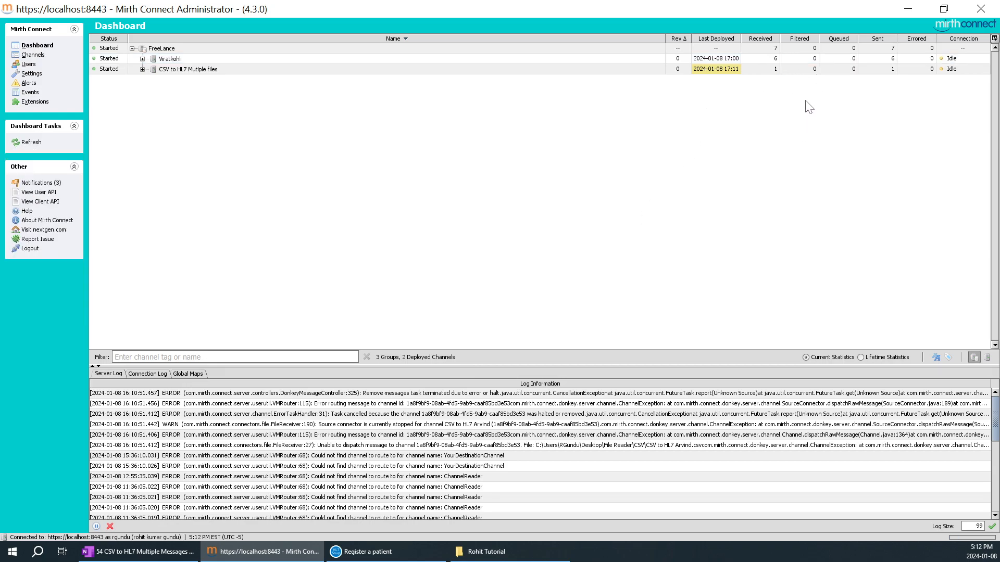
- Open the messages of the Viratkohli channel's Destination 1 and display the raw content of message 12
double_click(183, 58)
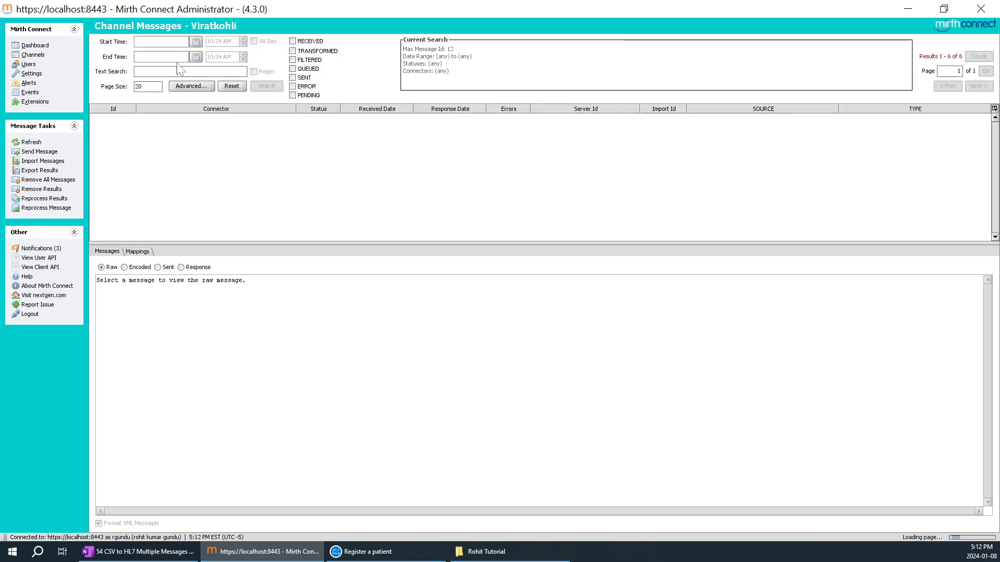
left_click(34, 46)
left_click(142, 58)
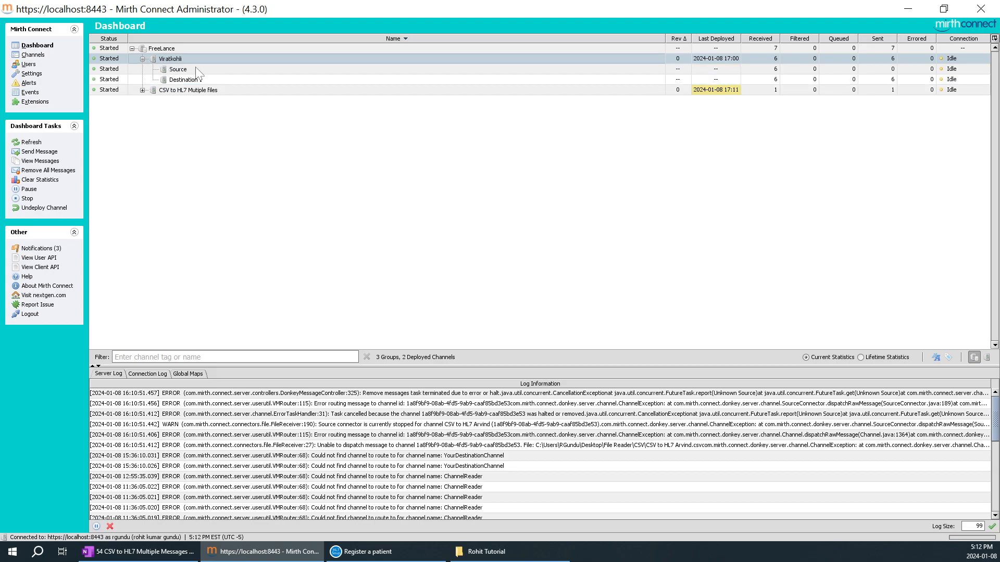
double_click(188, 78)
left_click(170, 127)
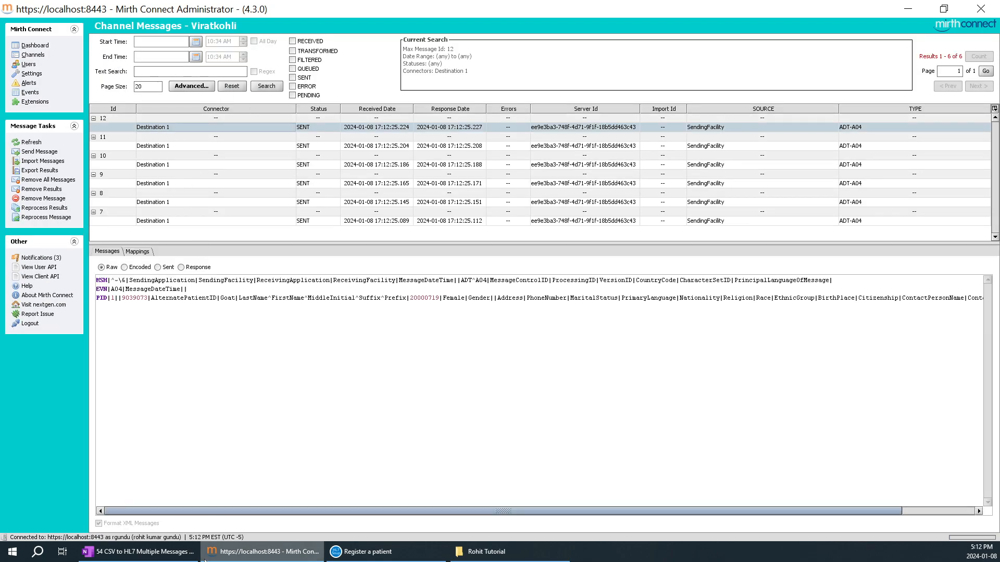
- Compare raw messages 12, 11 and 10 with the matching rows of the patient table in OneNote
left_click(138, 551)
scroll(218, 442, "down", 10)
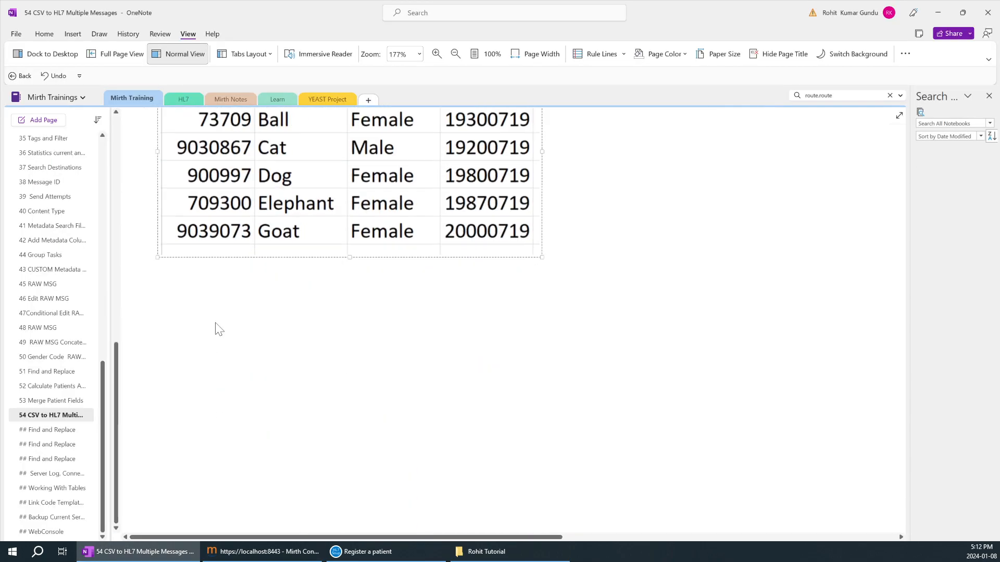
scroll(210, 209, "up", 4)
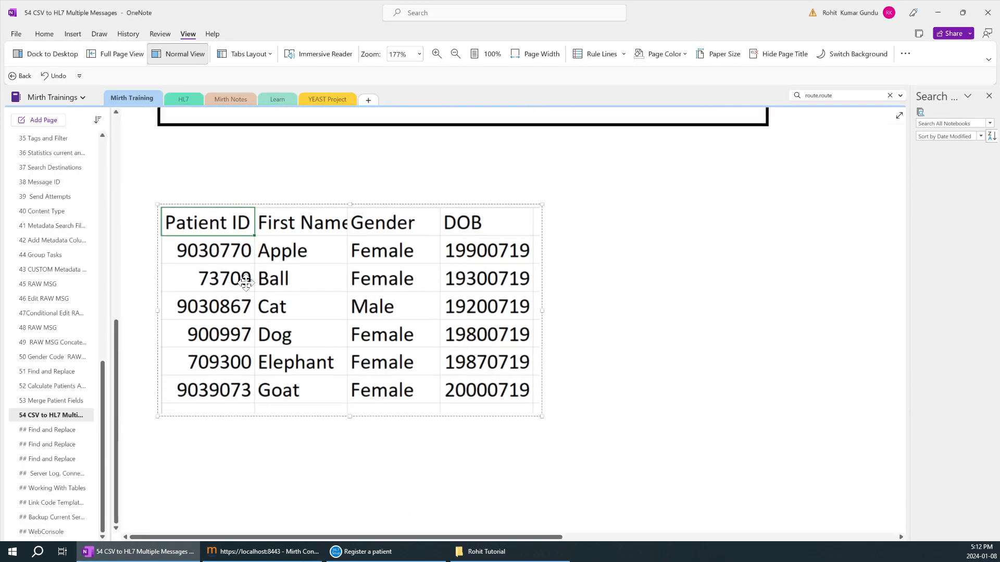
left_click(263, 552)
left_click(160, 145)
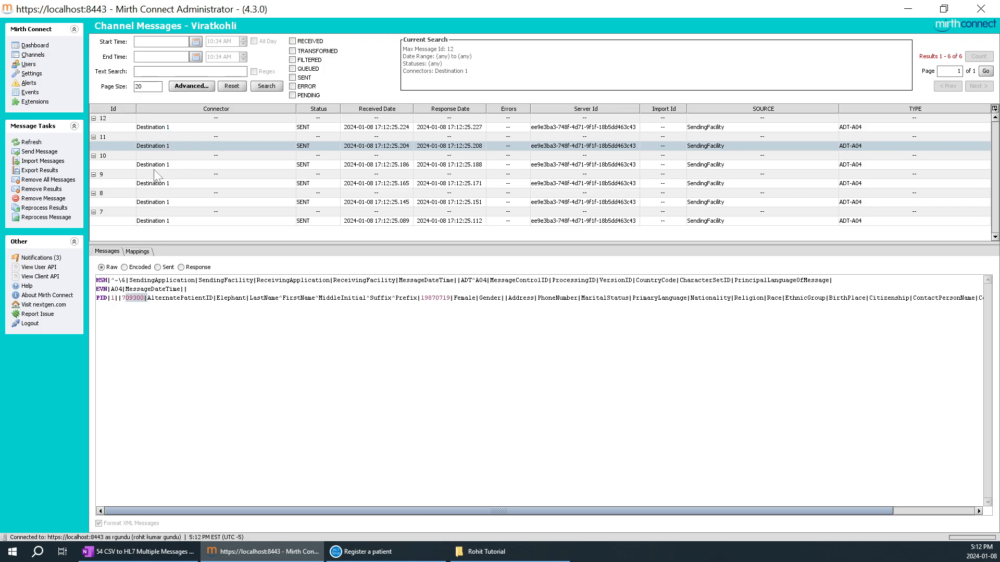
left_click(155, 166)
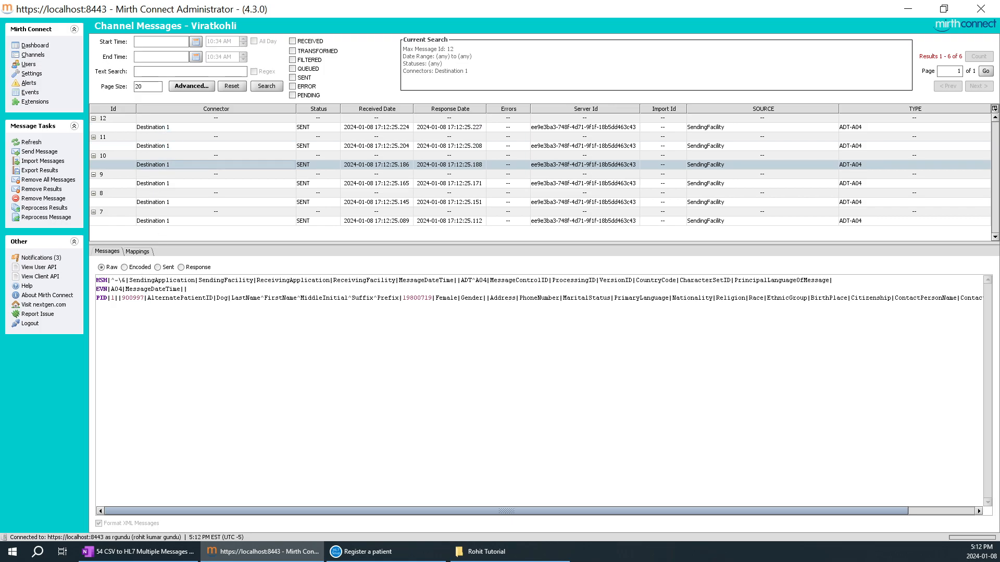
key("alt+Tab")
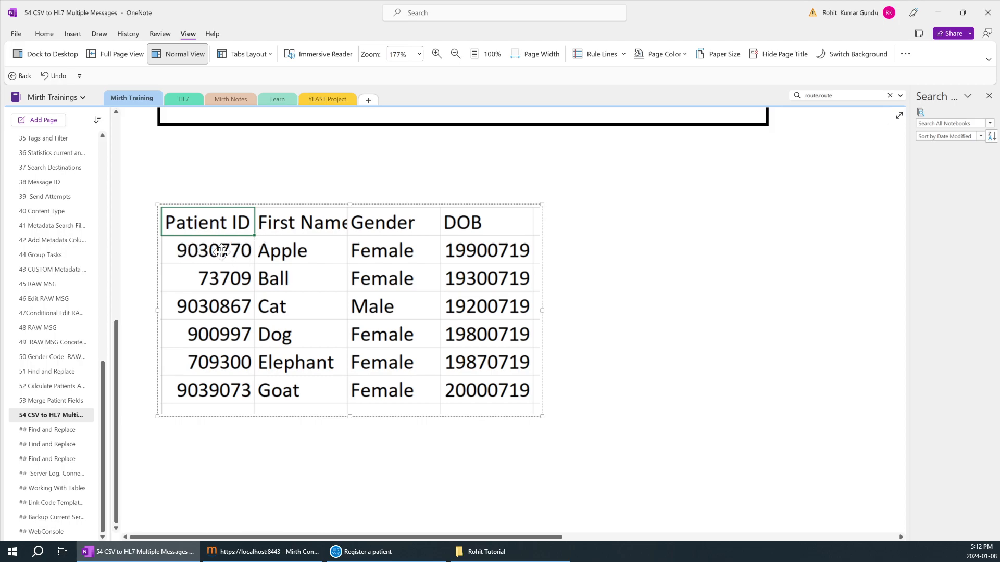
key("alt+Tab")
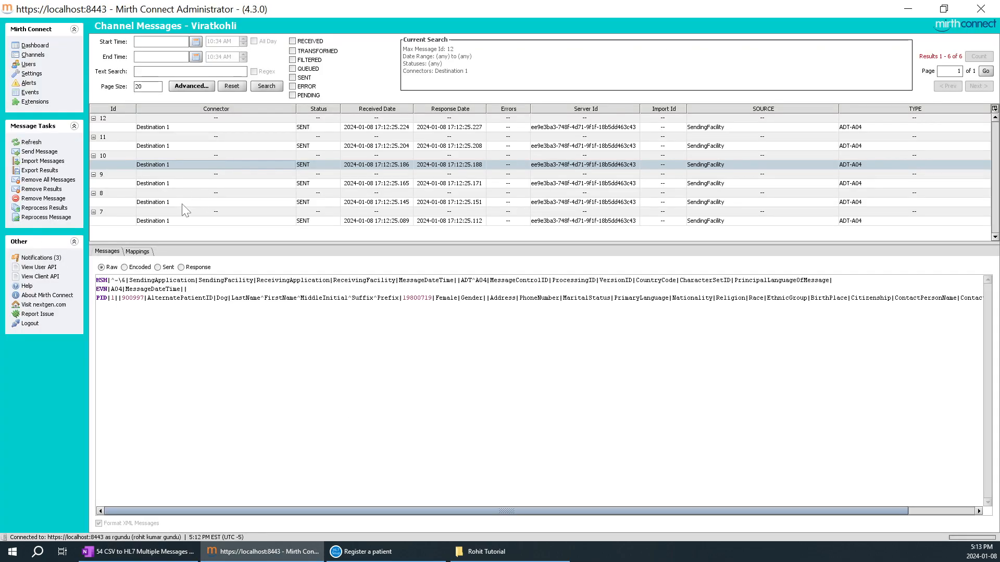
- Compare raw messages 7 and 8 with the first two data rows of the OneNote patient table
left_click(172, 220)
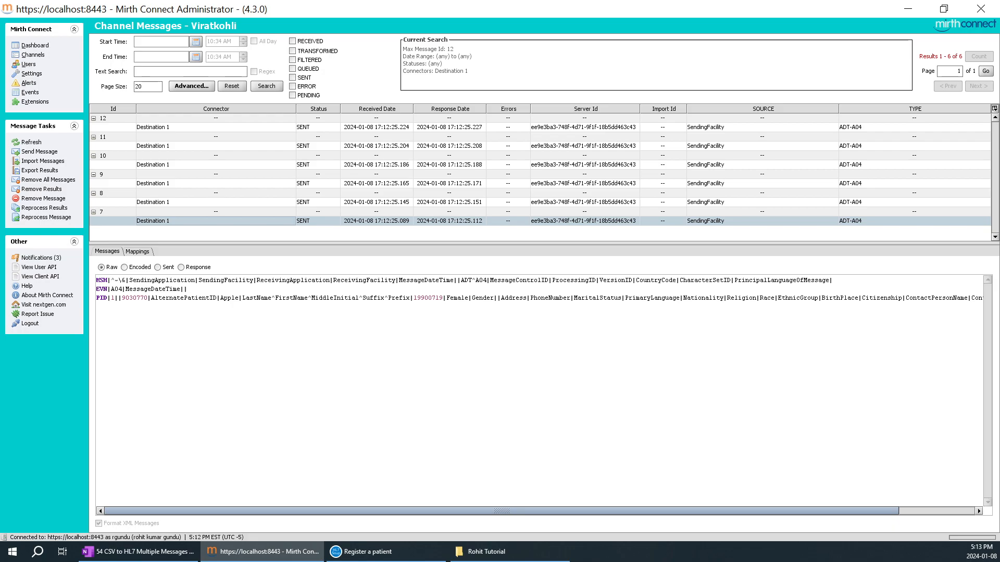
key("alt+Tab")
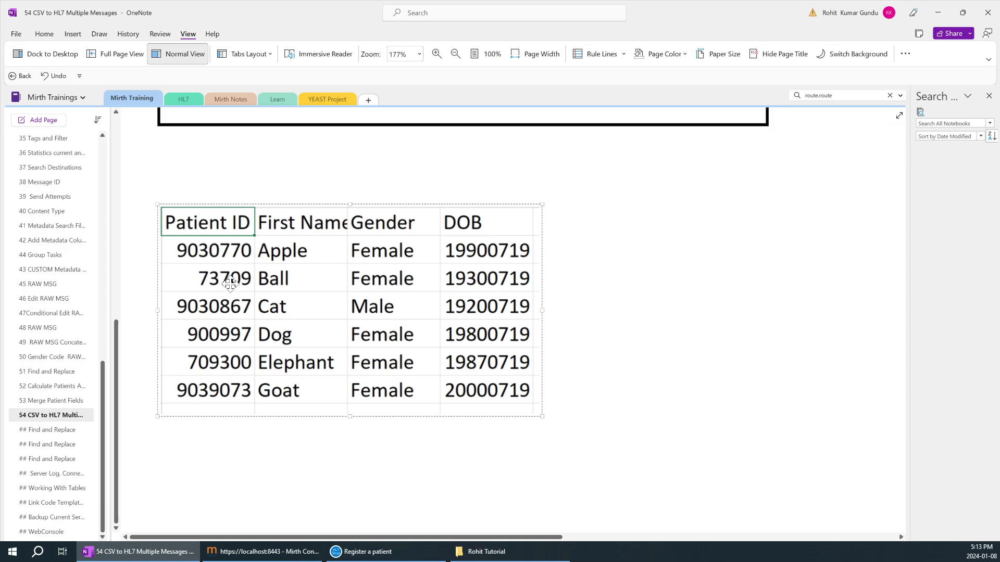
key("alt+Tab")
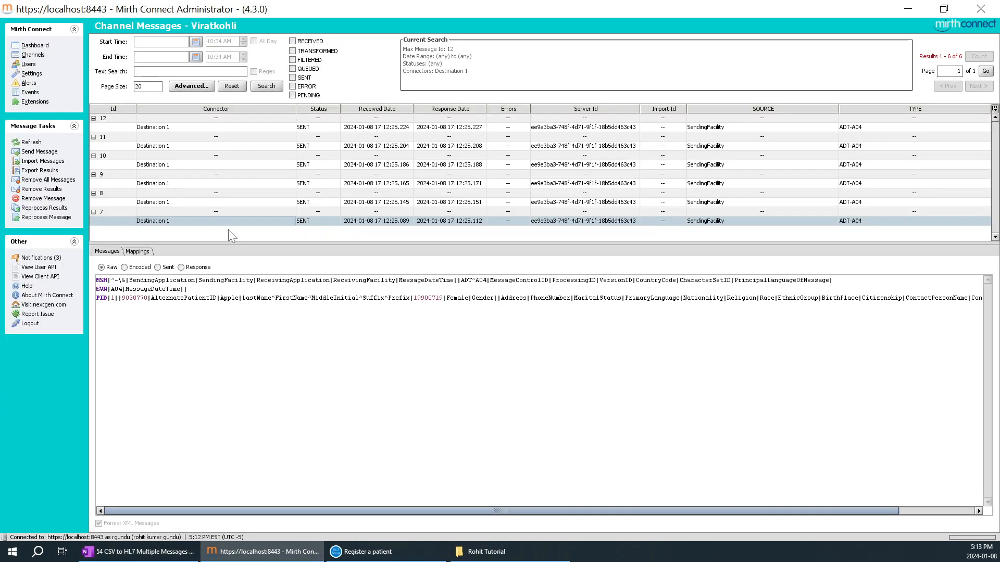
left_click(163, 203)
key("alt+Tab")
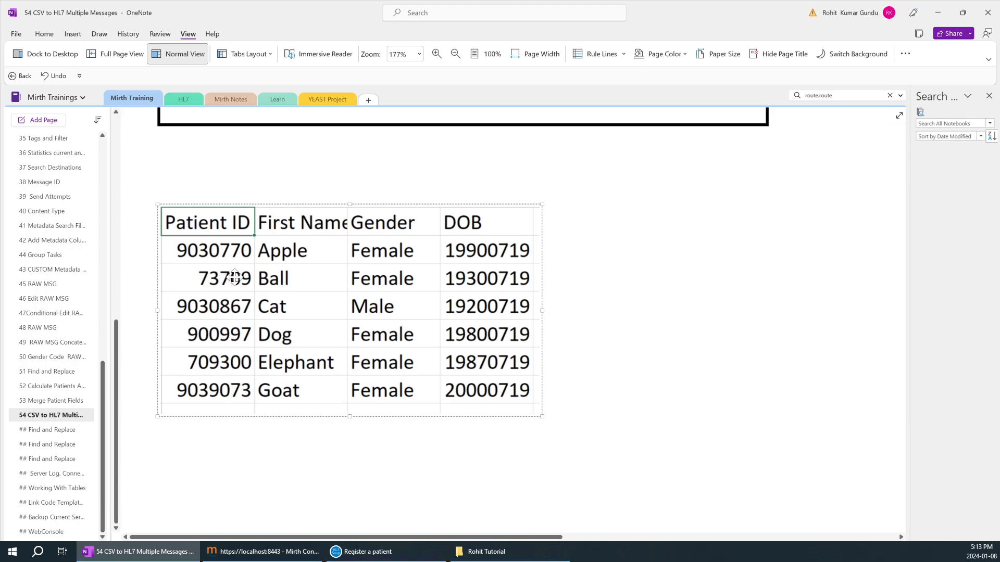
key("alt+Tab")
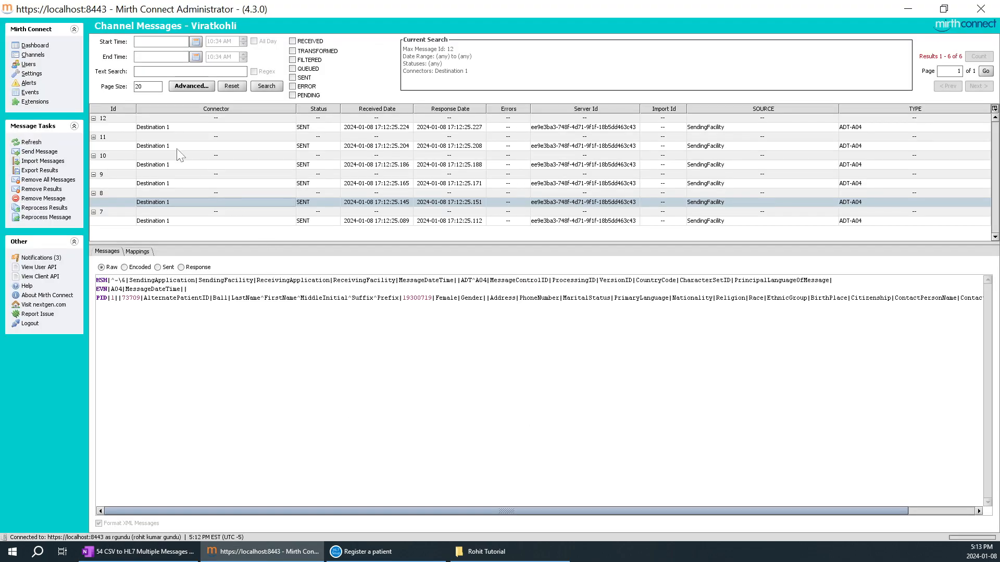
- Compare raw message 11 with the Elephant row of the OneNote patient table, and view raw message 12
left_click(166, 146)
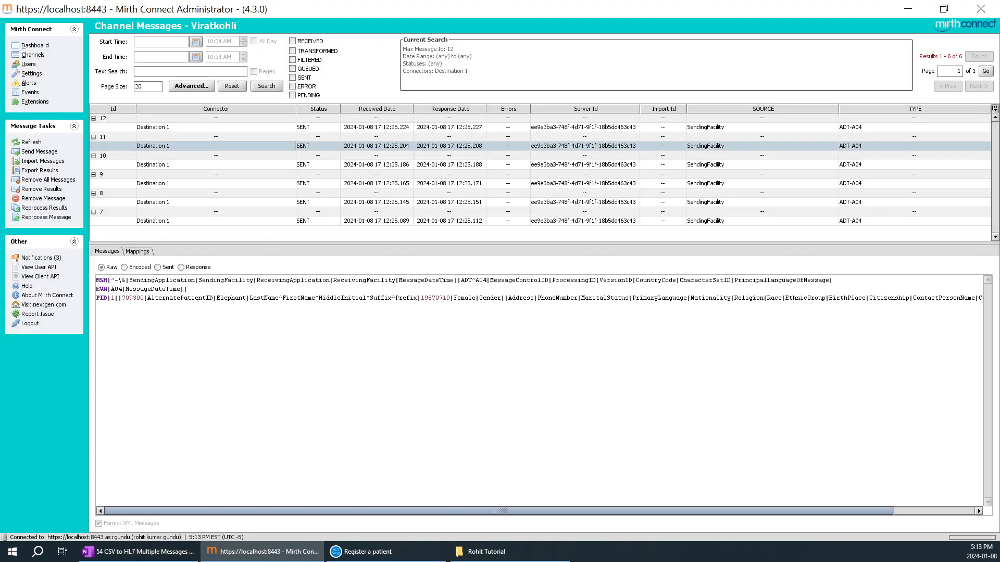
key("alt+Tab")
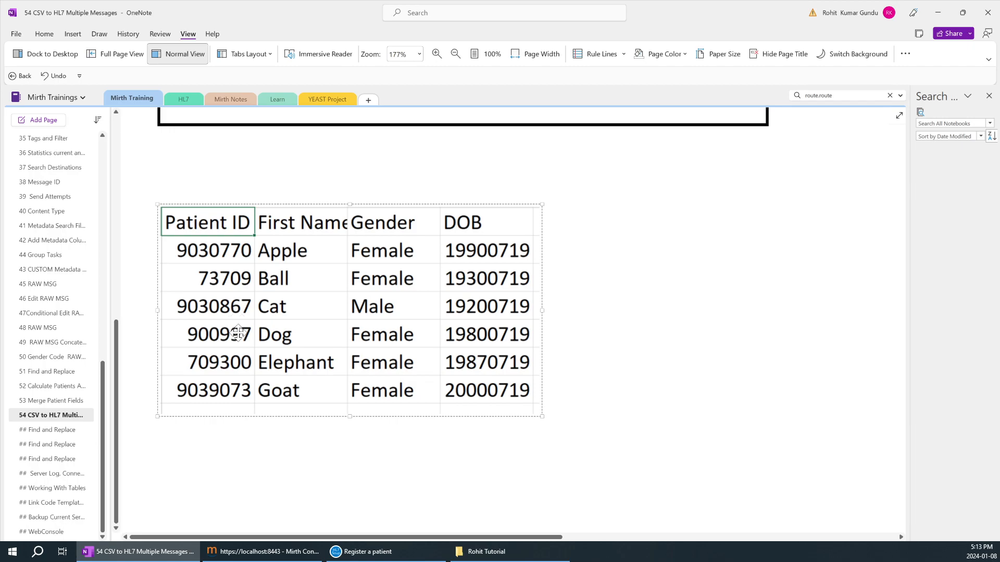
key("alt+Tab")
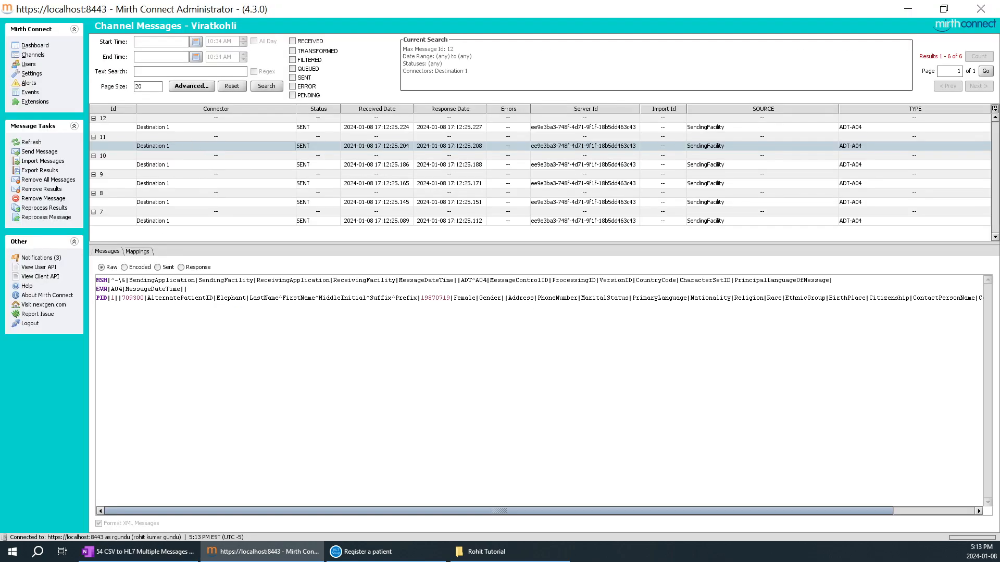
left_click_drag(422, 297, 436, 298)
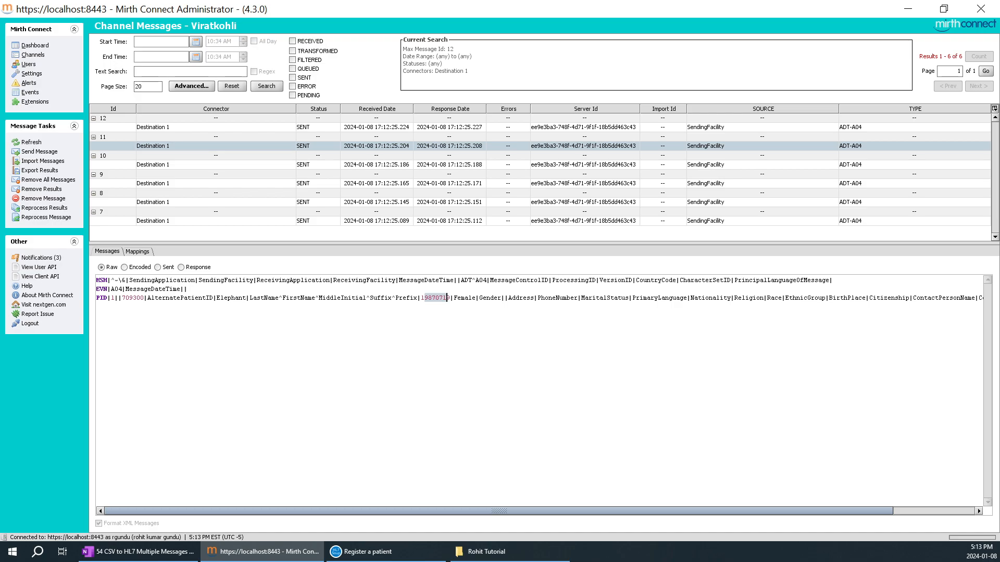
left_click(318, 127)
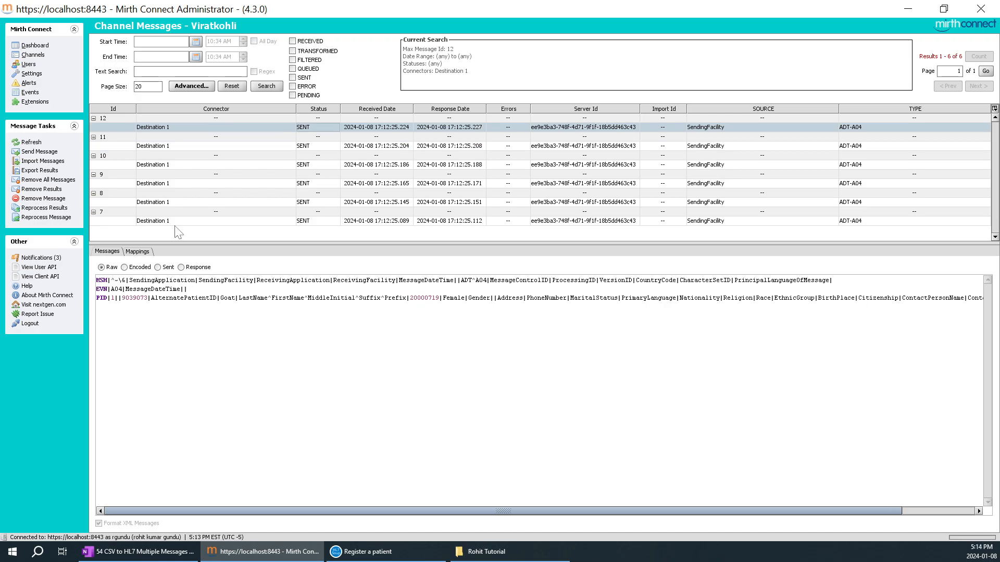
left_click(289, 146)
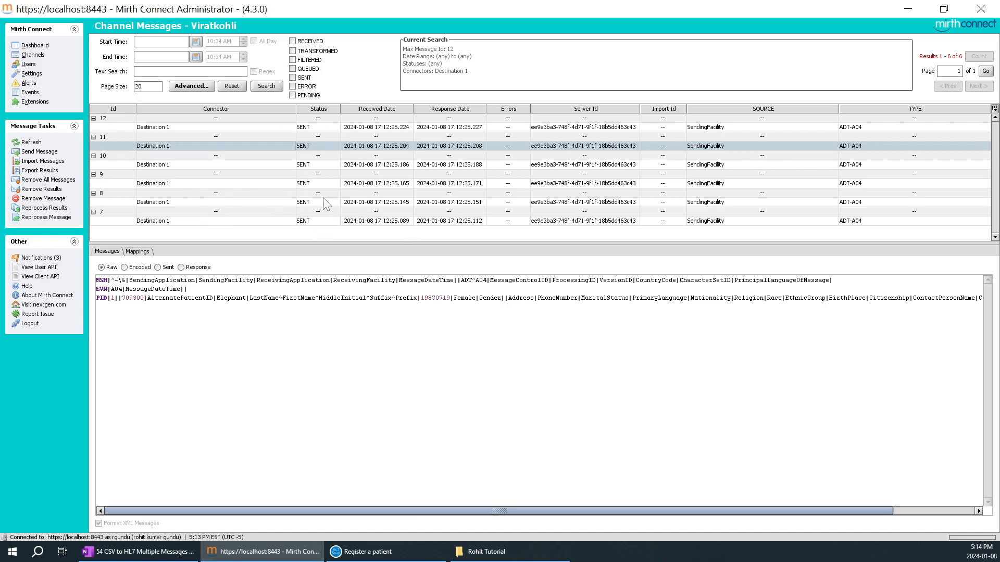
- In HL7 Soup, replace the ADT^A04 template message with the full version that includes the PV1 segment
left_click(375, 551)
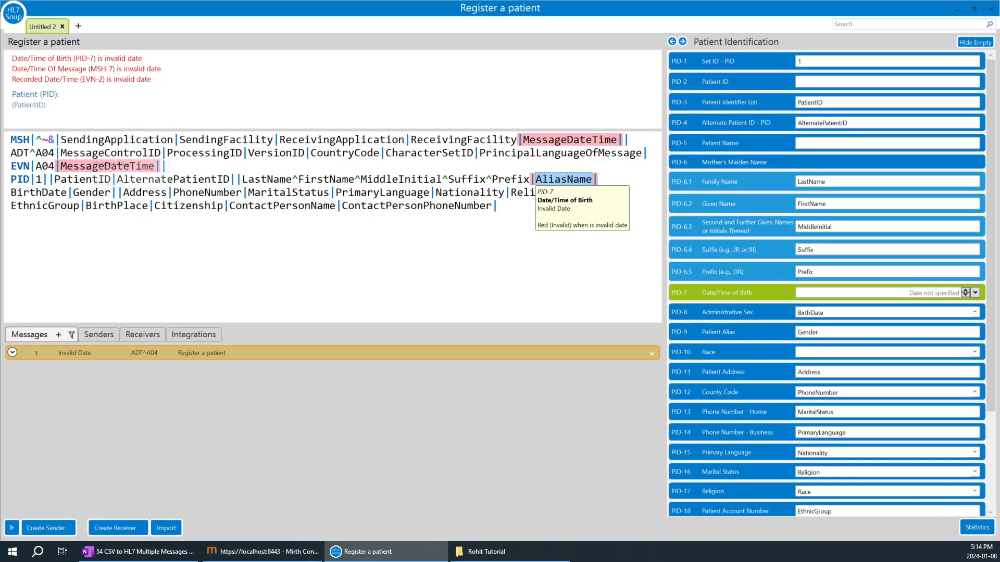
left_click(108, 206)
left_click(109, 235)
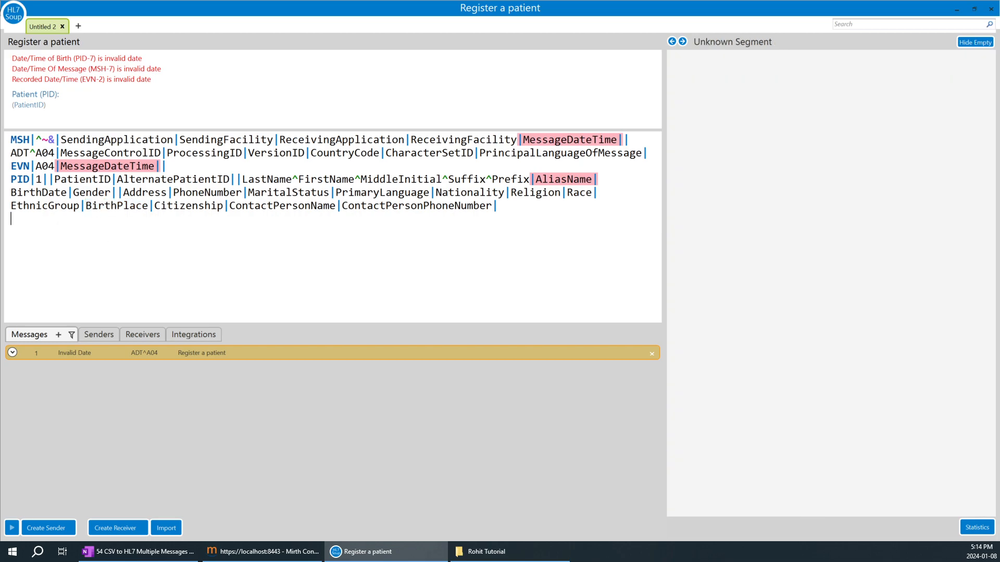
key("ctrl+a")
key("Delete")
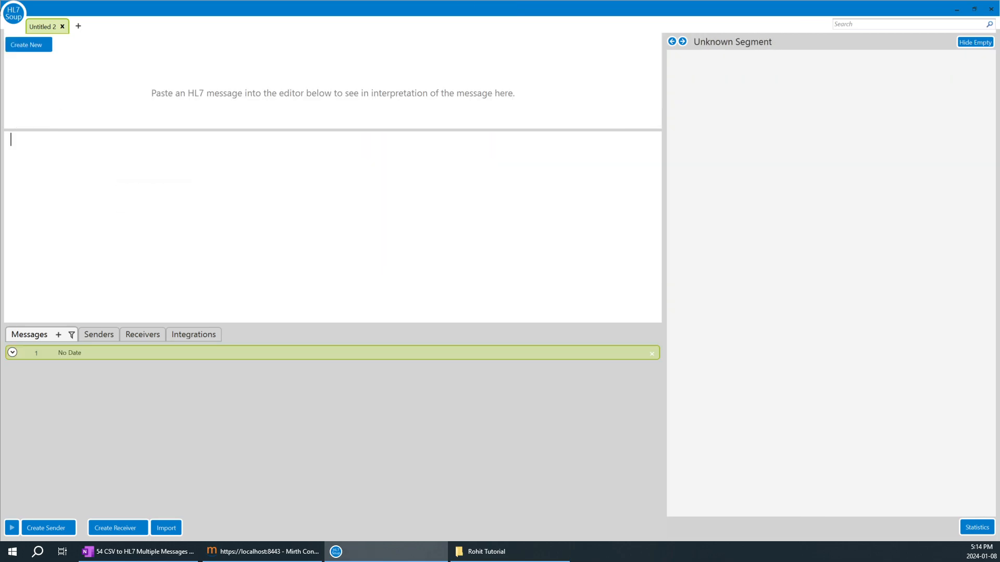
type("MSH|^~&|SendingApplication|SendingFacility|ReceivingApplication|ReceivingFacility|MessageDateTime||ADT^A04|MessageControlID|ProcessingID|VersionID|CountryCode|CharacterSetID|PrincipalLanguageOfMessage| EVN|A04|MessageDateTime| PID|1||PatientID|AlternatePatientID||LastName^FirstName^MiddleInitial^Suffix^Prefix|AliasName|BirthDate|Gender||Address|PhoneNumber|MaritalStatus|PrimaryLanguage|Nationality|Religion|Race|EthnicGroup|BirthPlace|Citizenship|ContactPersonName|ContactPersonPhoneNumber| PV1|1|AdmittingFacilityName|PatientClass|AssignedPatientLocation|AdmissionType|PreadmitNumber|PriorPatientLocation|AttendingDoctor|ReferringDoctor|ConsultingDoctor|AdmitDateTime|DischargeDateTime|DischargeDisposition|AdmittingDiagnosis|PatientType|VisitNumber|FinancialClass|ChargePriceIndicator|CourtesyCode|CreditRating|ContractCode|TransferedToLocation|VisitIndicator|OtherHealthcareProvider||PatientStatus|EscortRequired|AdmitSource|")
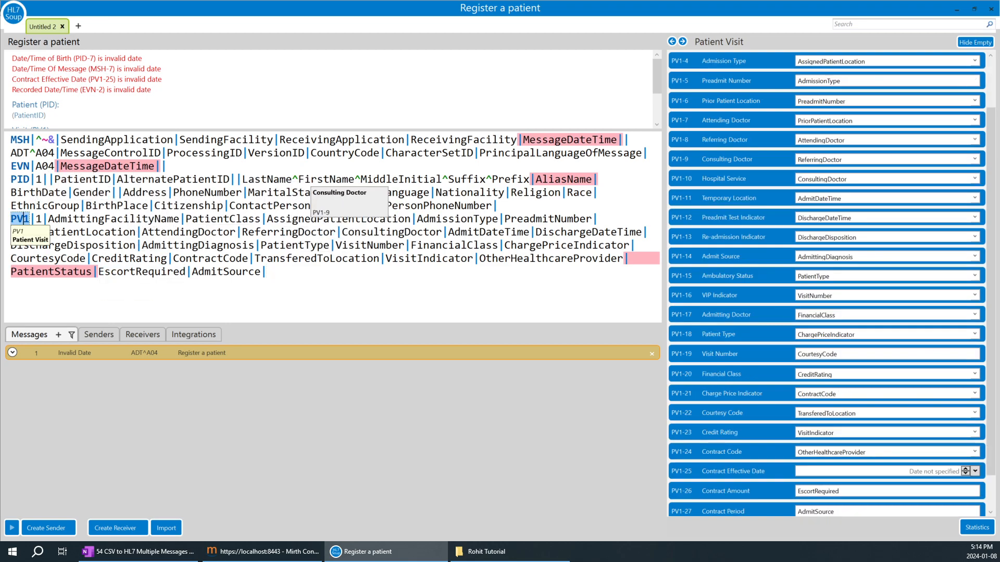
- Review the diagram of one CSV splitting into six HL7 messages on the OneNote page
left_click(285, 554)
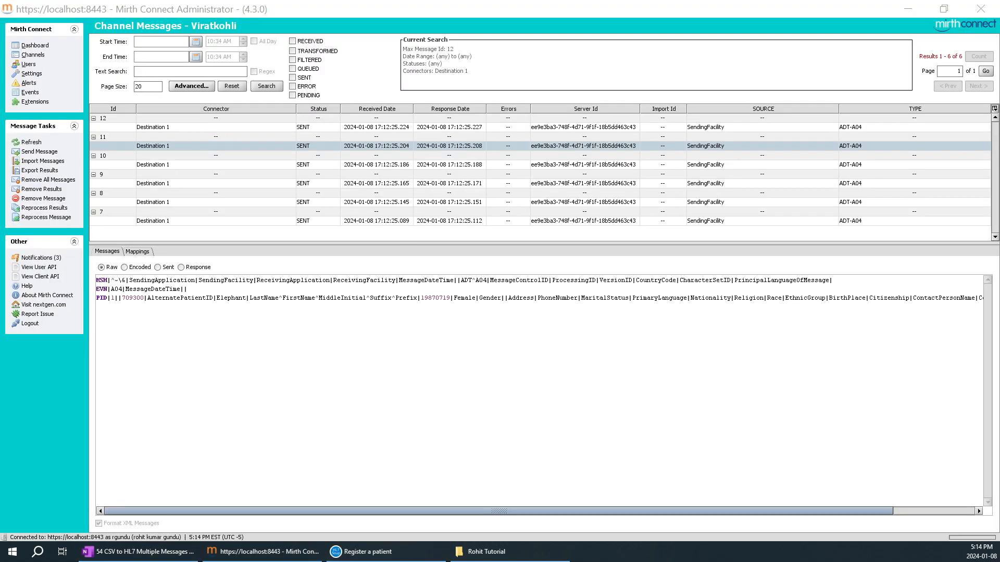
left_click(138, 552)
scroll(375, 333, "up", 8)
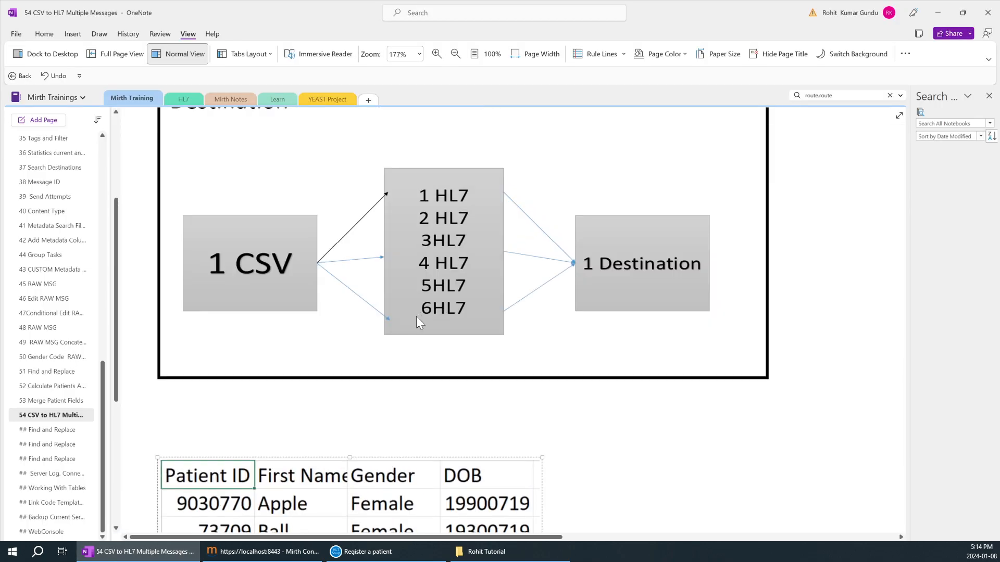
left_click(431, 375)
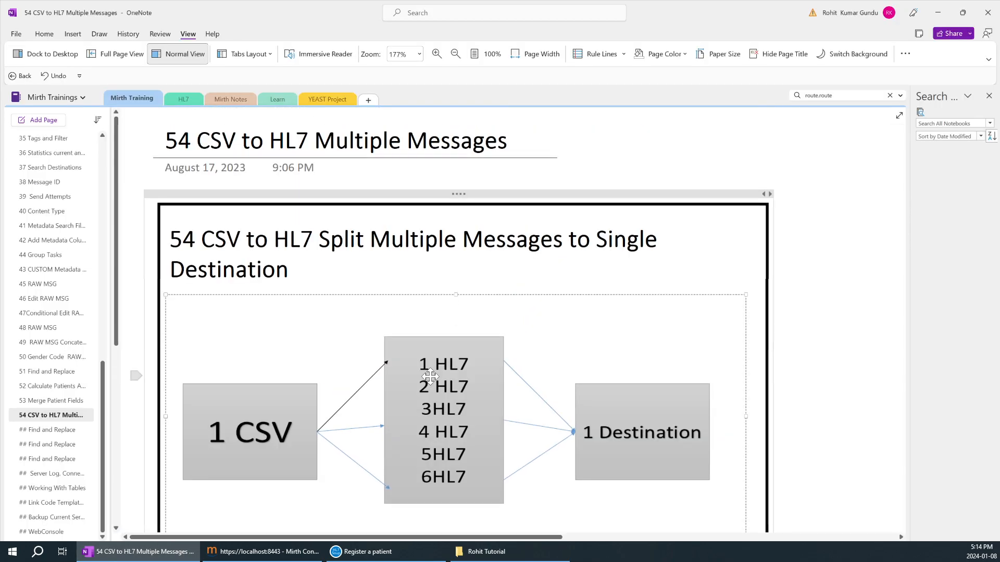
mouse_move(432, 386)
left_mouse_down()
mouse_move(427, 358)
mouse_move(429, 378)
left_mouse_up()
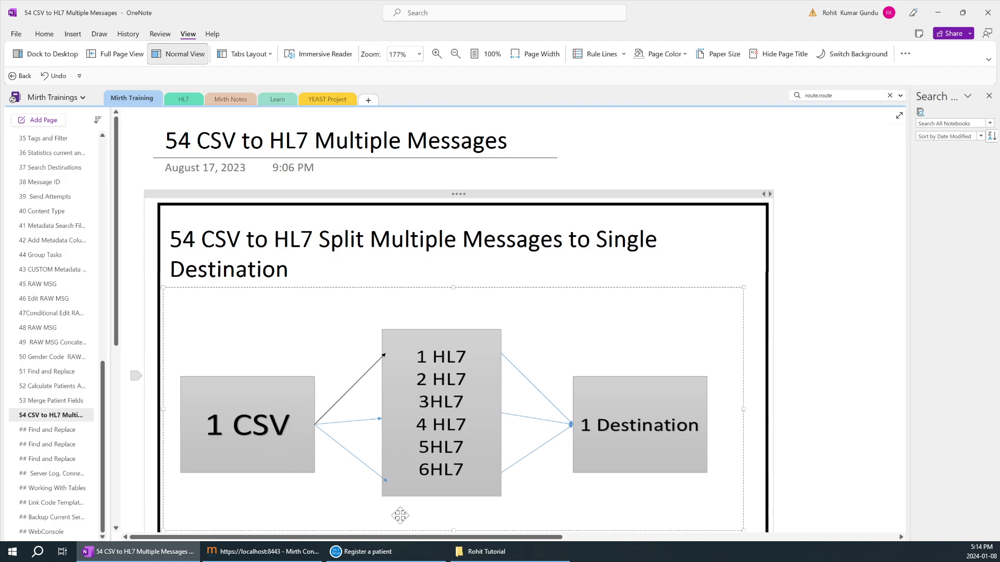
- Open CSV to HL7 Mutiple files.csv from File Explorer in Excel and enlarge the sheet to 190%
left_click(489, 552)
left_click(364, 54)
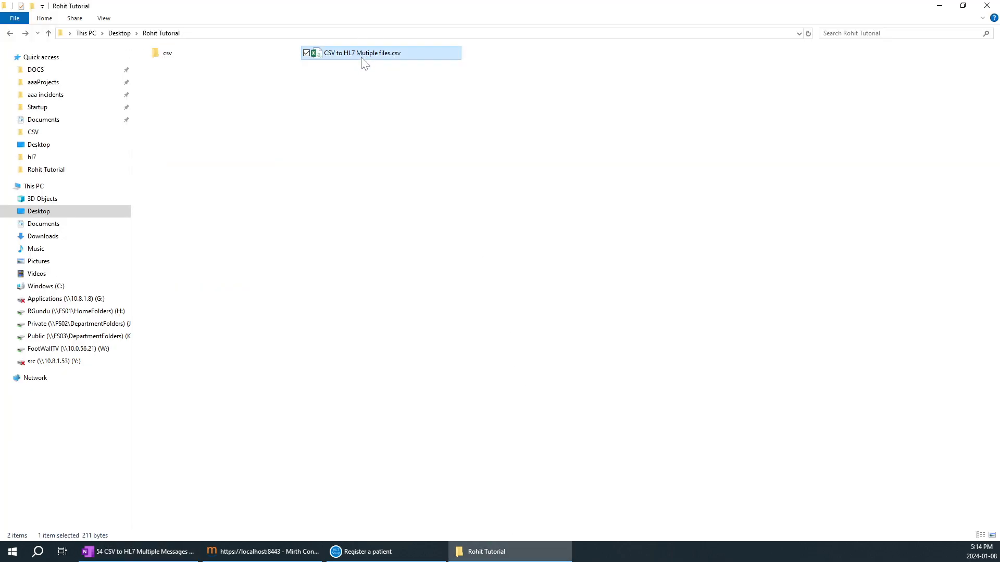
right_click(362, 56)
left_click(247, 550)
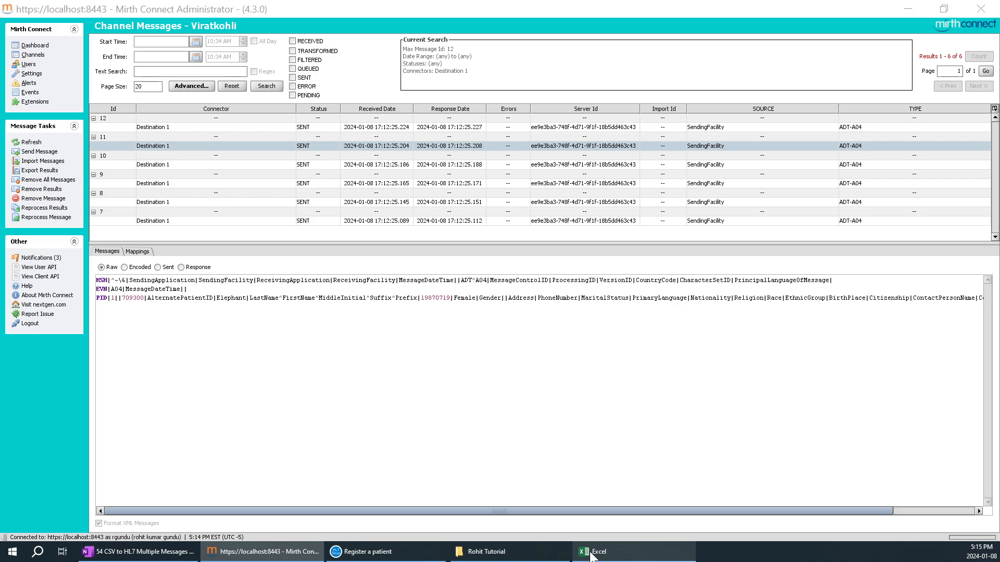
left_click(618, 557)
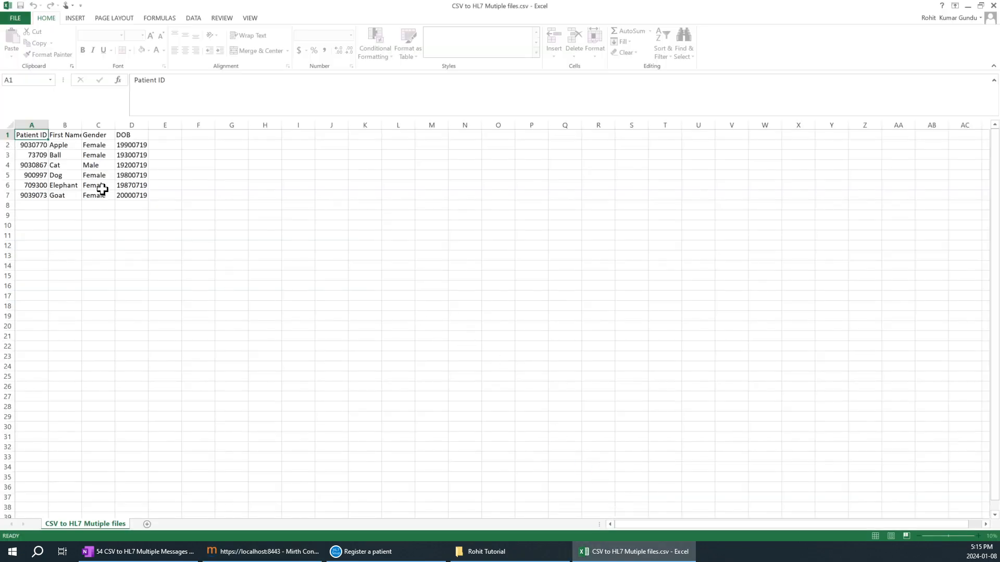
scroll(104, 187, "up", 6)
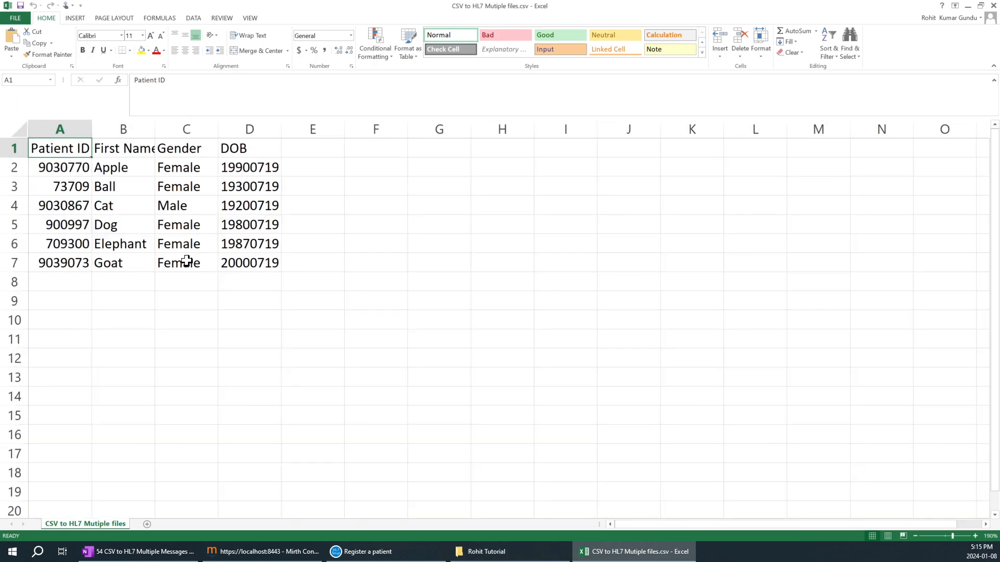
- Copy the patient table in A1:D7 to F1, clear E1:I7, and select the original table
left_click_drag(55, 151, 234, 265)
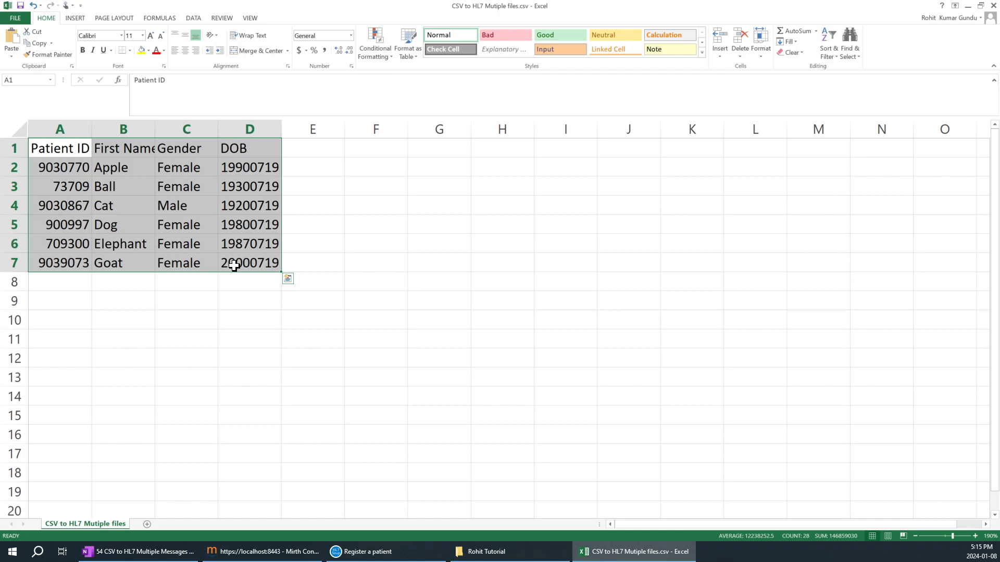
key("ctrl+c")
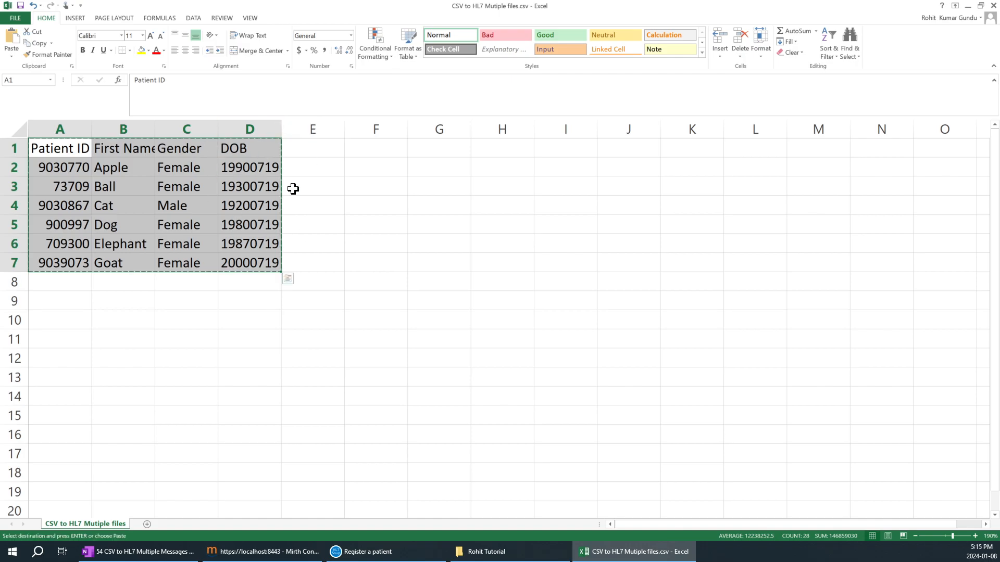
left_click(372, 145)
key("ctrl+v")
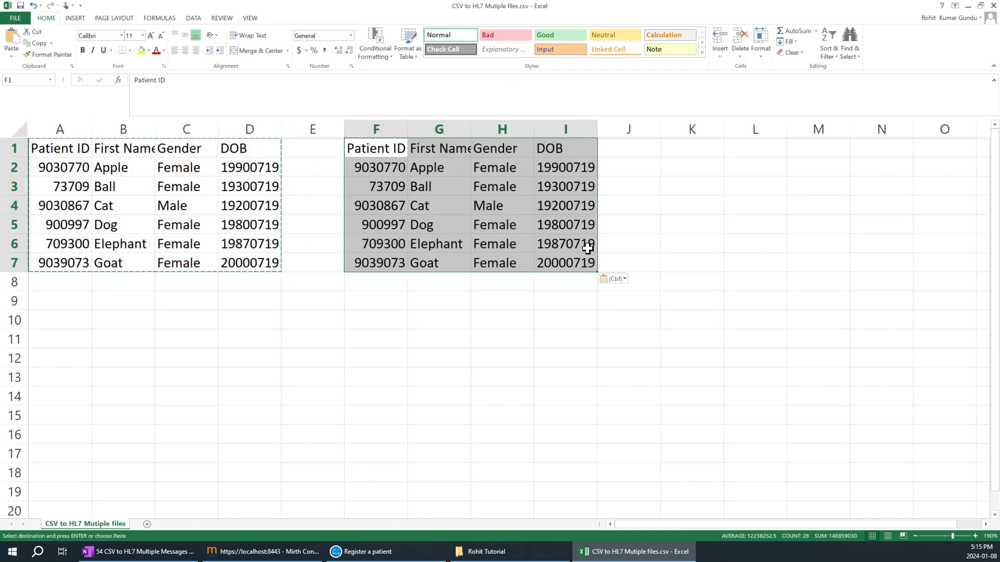
left_click(544, 363)
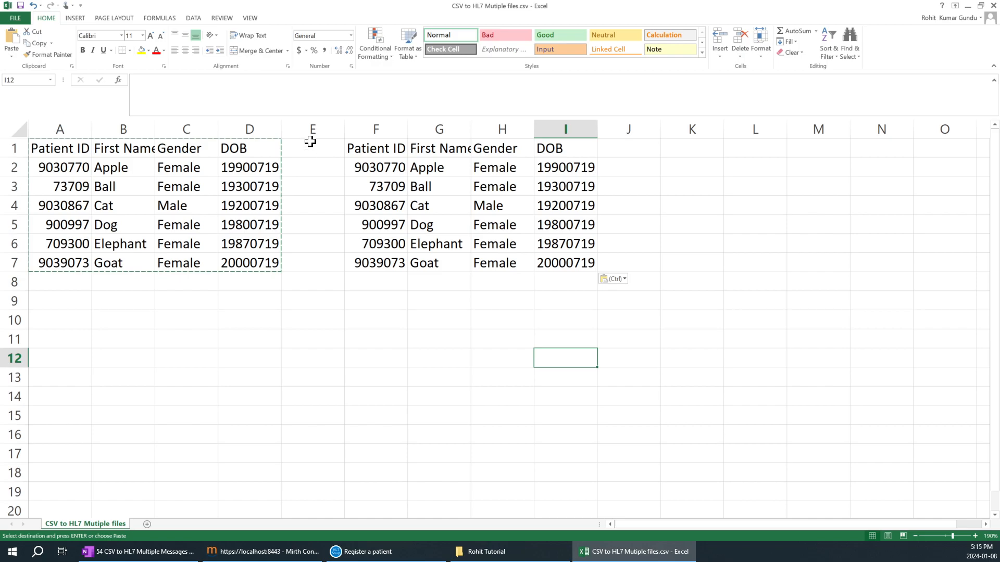
left_click_drag(335, 148, 589, 273)
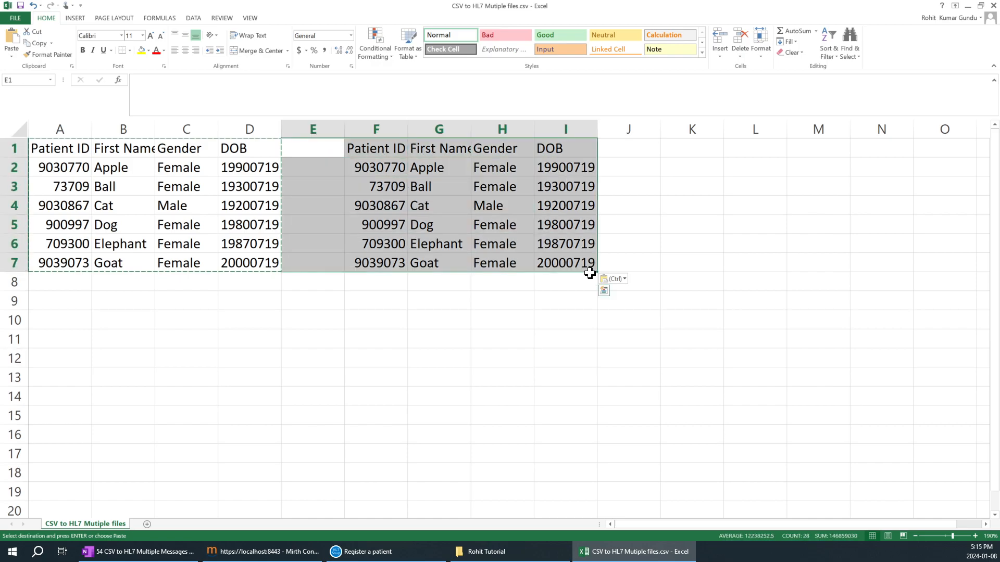
key("Delete")
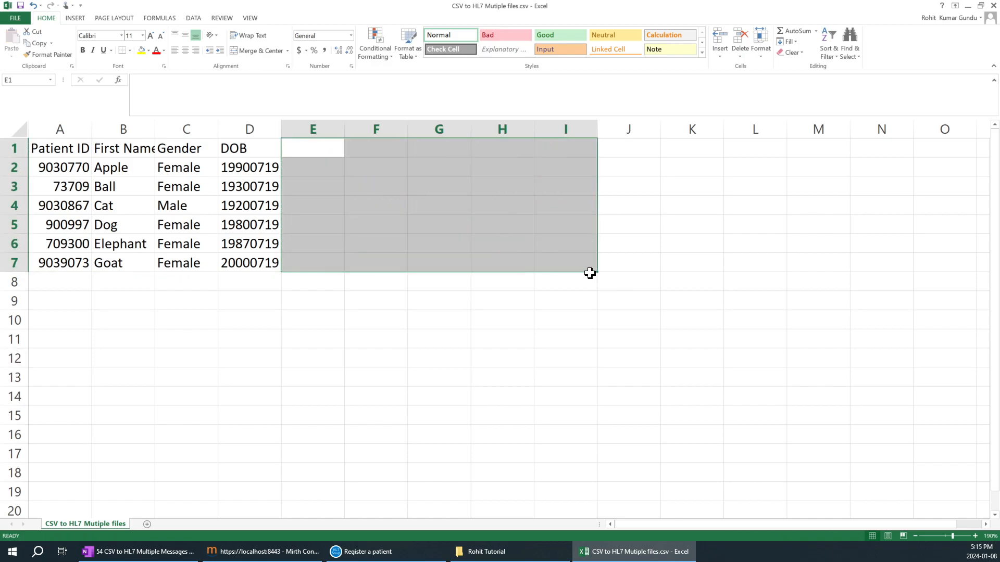
left_click(223, 330)
left_click_drag(275, 273, 58, 145)
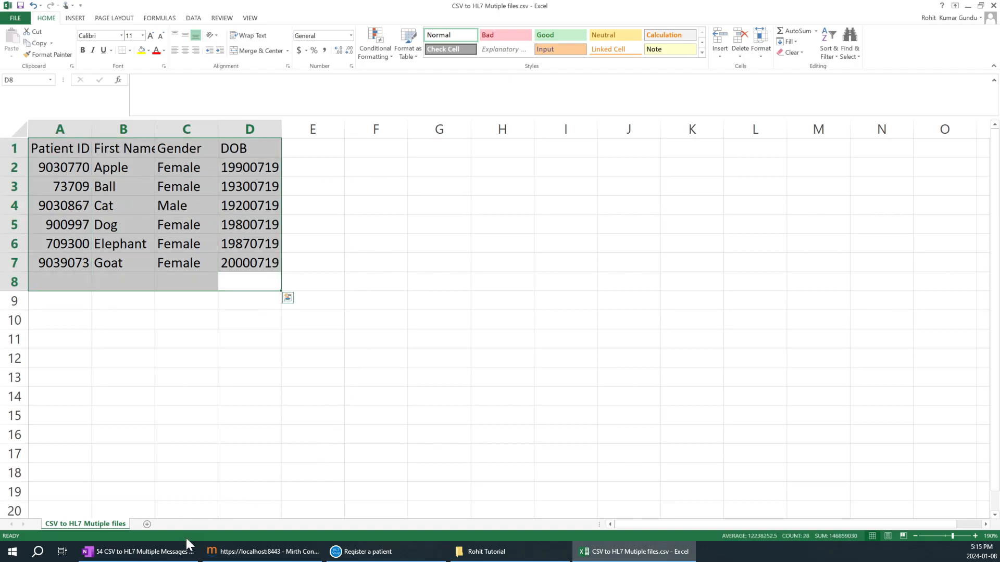
- In OneNote, review the page heading, the split-to-single-destination diagram and the list of training pages
left_click(156, 552)
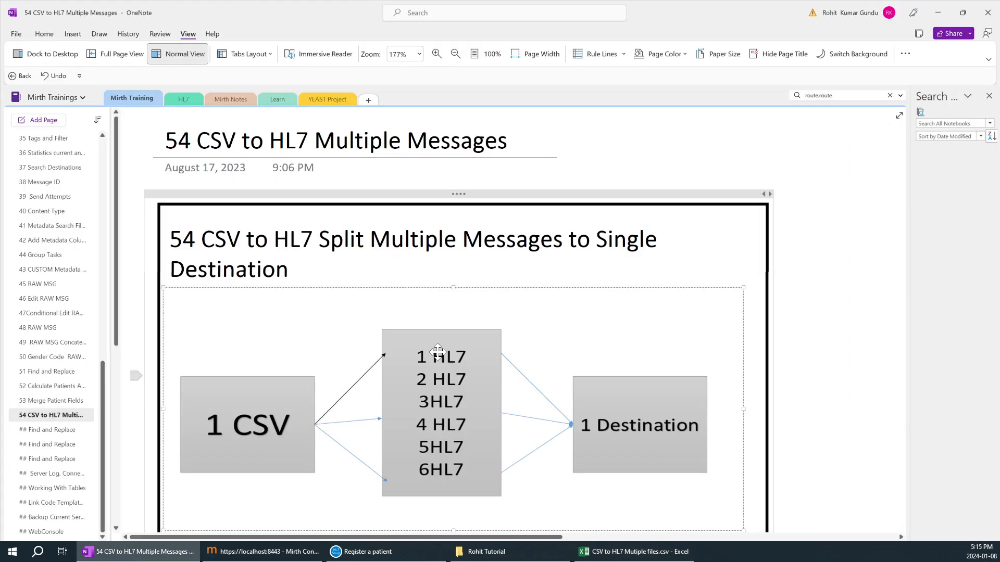
scroll(438, 353, "down", 3)
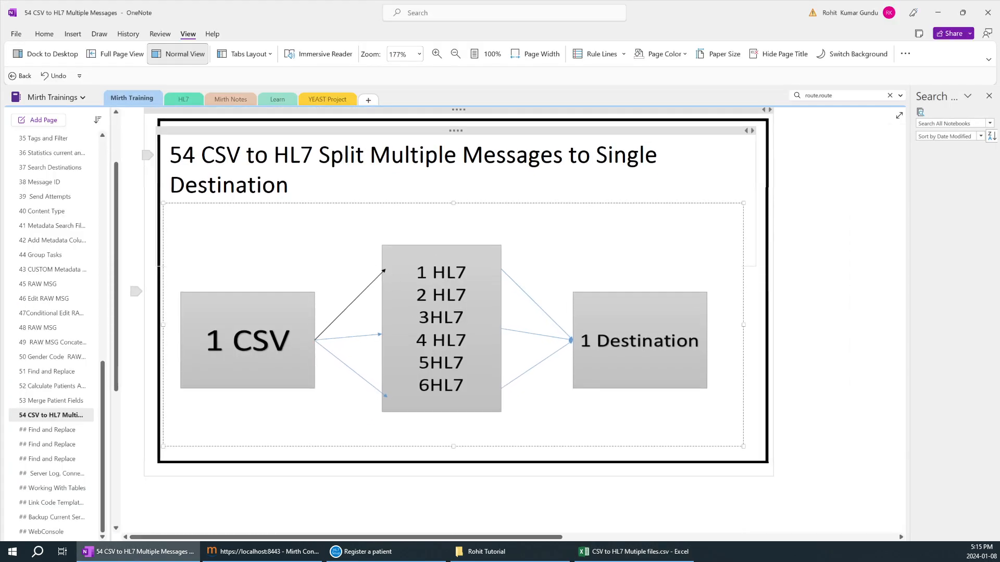
left_click_drag(274, 155, 569, 155)
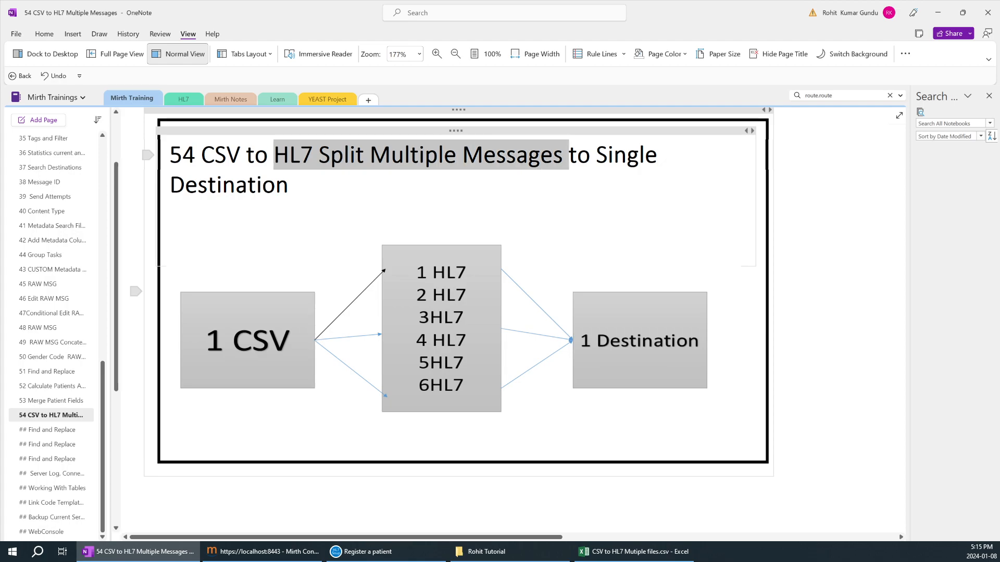
left_click(617, 348)
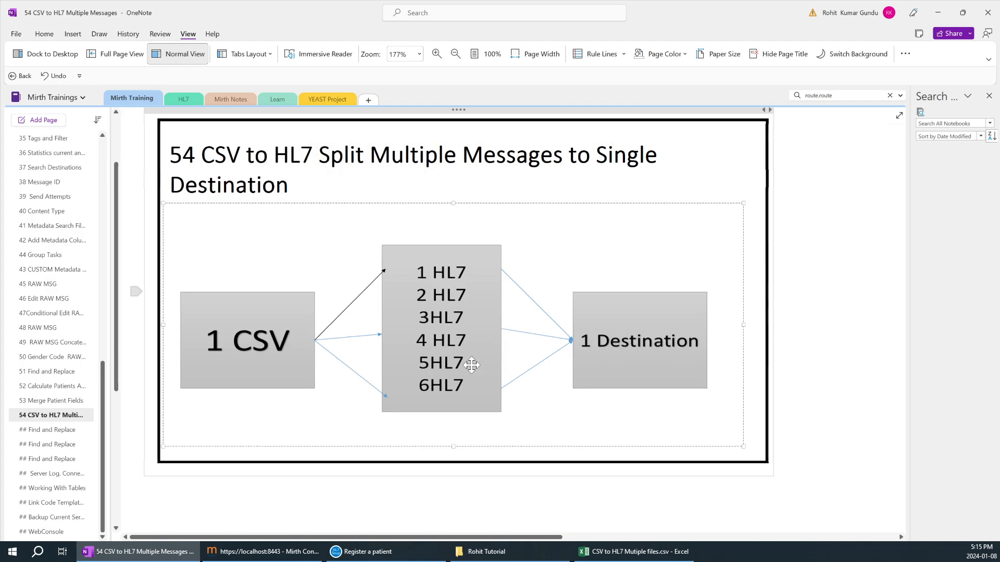
scroll(454, 384, "up", 3)
scroll(373, 307, "down", 3)
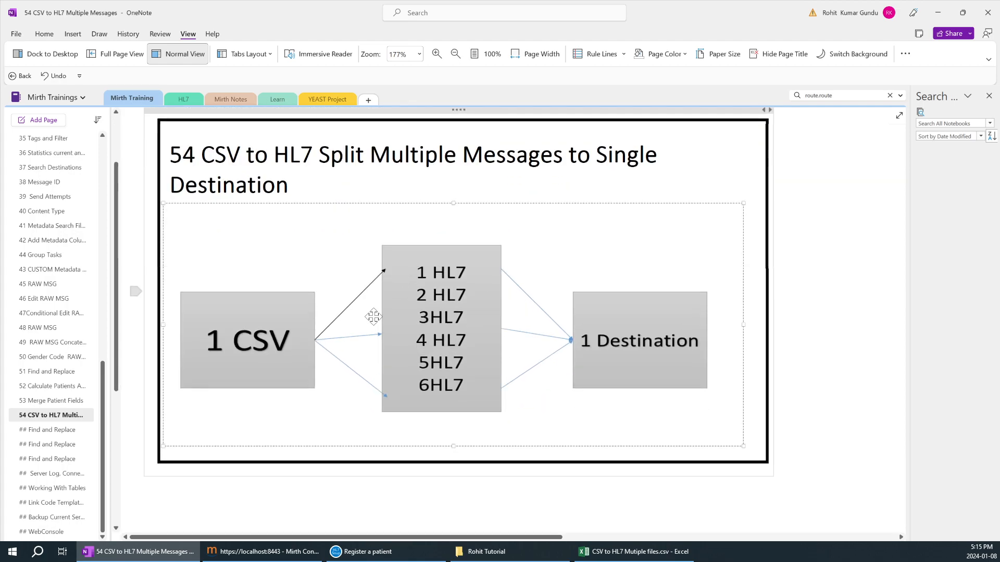
scroll(369, 321, "up", 2)
scroll(47, 224, "up", 3)
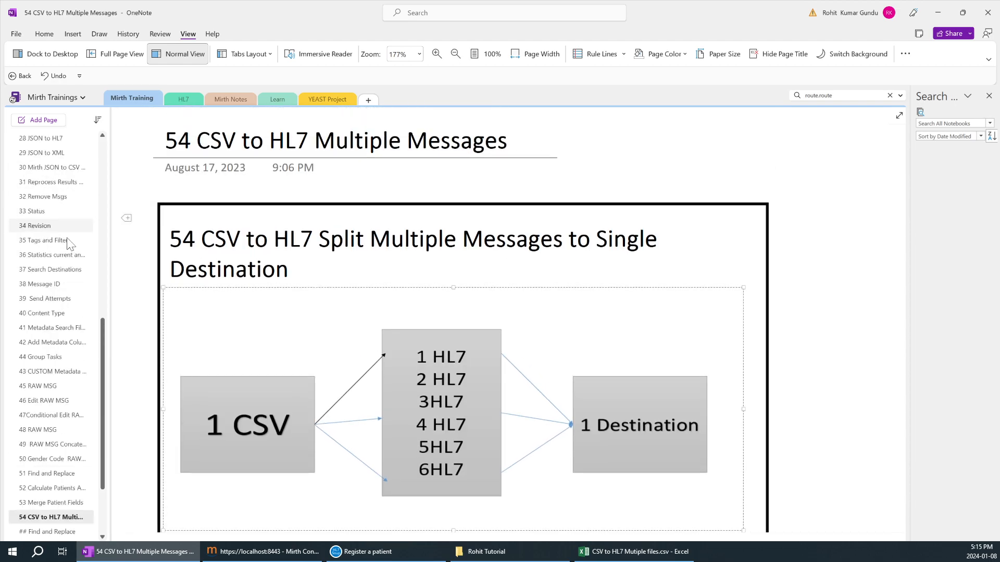
scroll(44, 400, "down", 1)
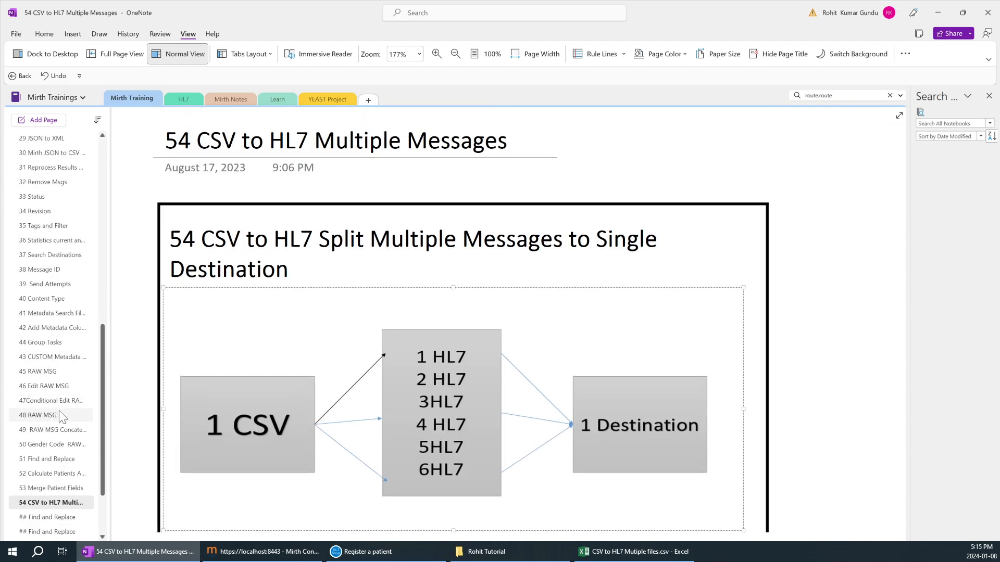